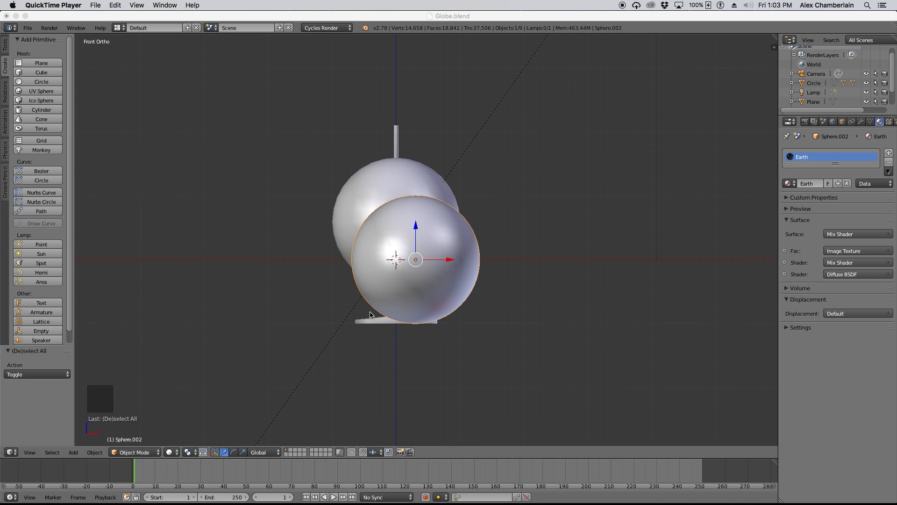
- Switch the 3D viewport to rendered shading and view the globes from an angle
{"action": "left_click", "coordinate": [174, 452]}
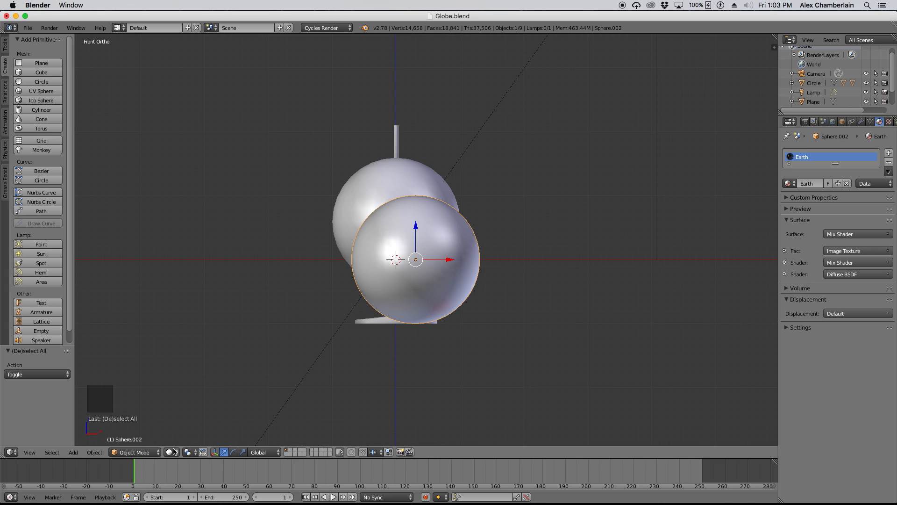
{"action": "left_click", "coordinate": [173, 452]}
{"action": "left_click", "coordinate": [189, 390]}
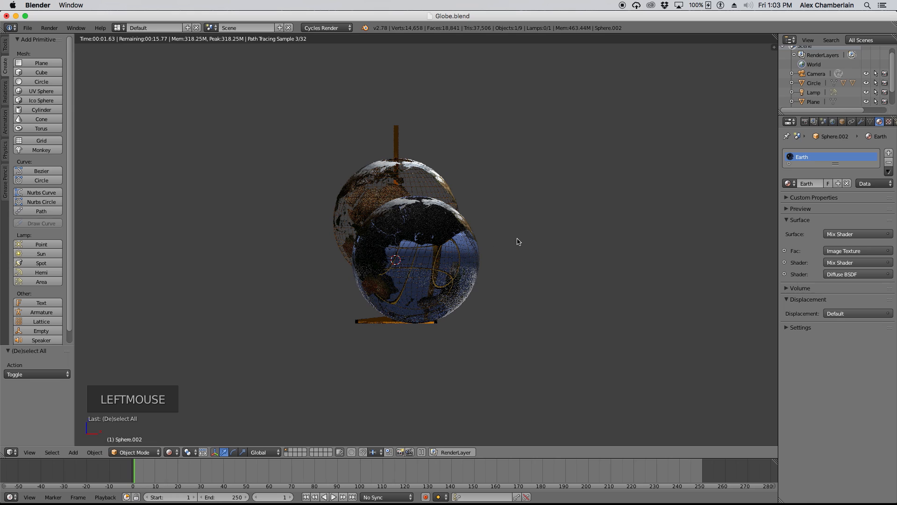
{"action": "middle_click_drag", "start_coordinate": [517, 242], "coordinate": [446, 241]}
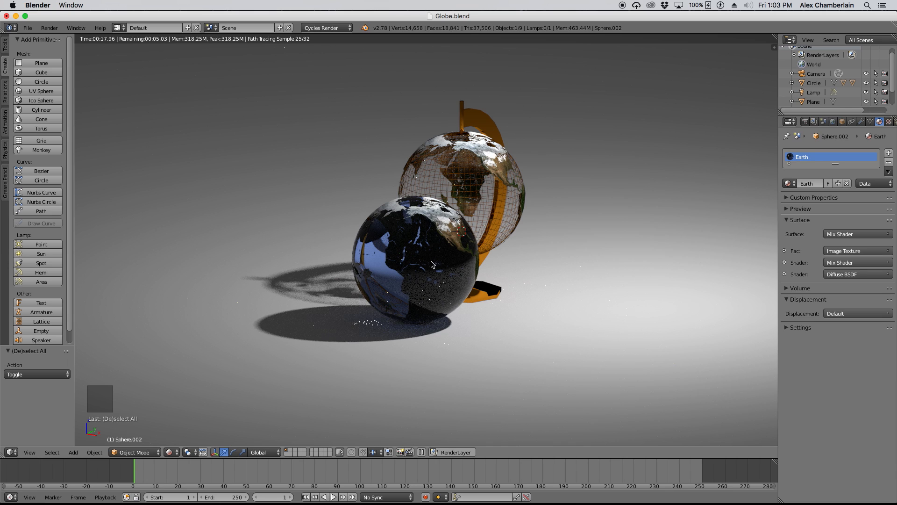
{"action": "left_click", "coordinate": [438, 246]}
{"action": "scroll", "coordinate": [329, 318], "scroll_direction": "down", "scroll_amount": 1}
{"action": "scroll", "coordinate": [329, 318], "scroll_direction": "down", "scroll_amount": 2}
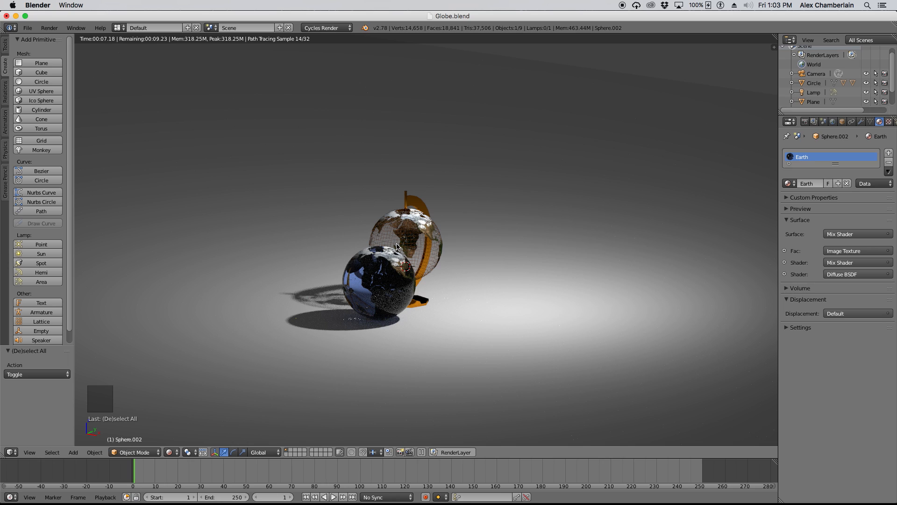
- Look at the scene through the camera with the whole camera frame in view
{"action": "key", "text": "KP_0"}
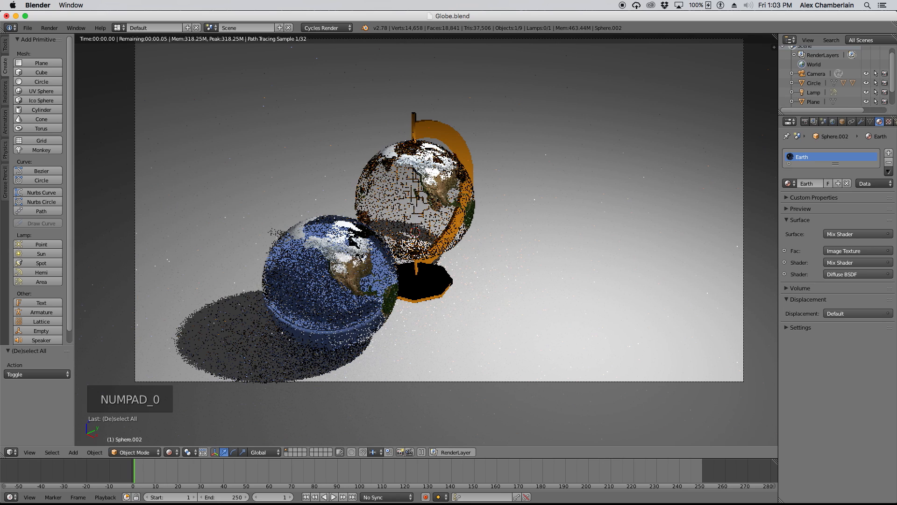
{"action": "scroll", "coordinate": [362, 320], "scroll_direction": "down", "scroll_amount": 4}
{"action": "scroll", "coordinate": [372, 286], "scroll_direction": "up", "scroll_amount": 1}
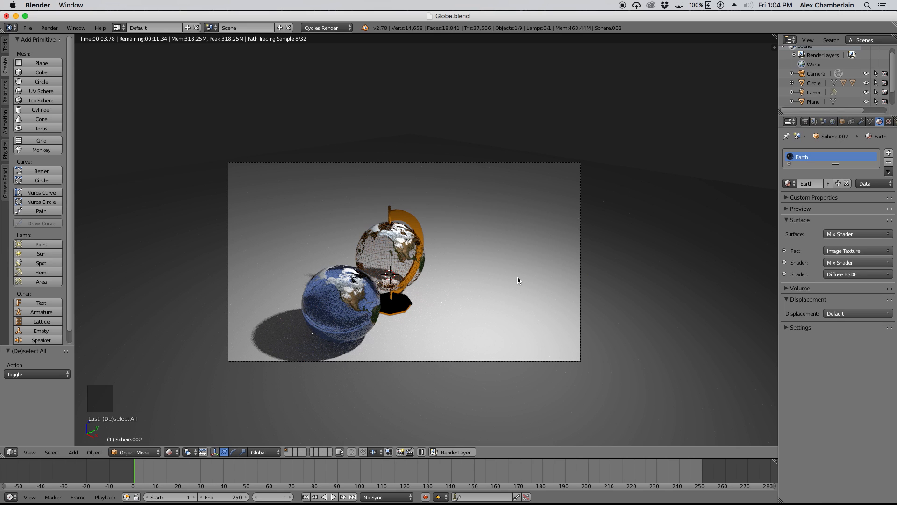
- Enable background images for the viewport and add an empty background image entry
{"action": "key", "text": "n"}
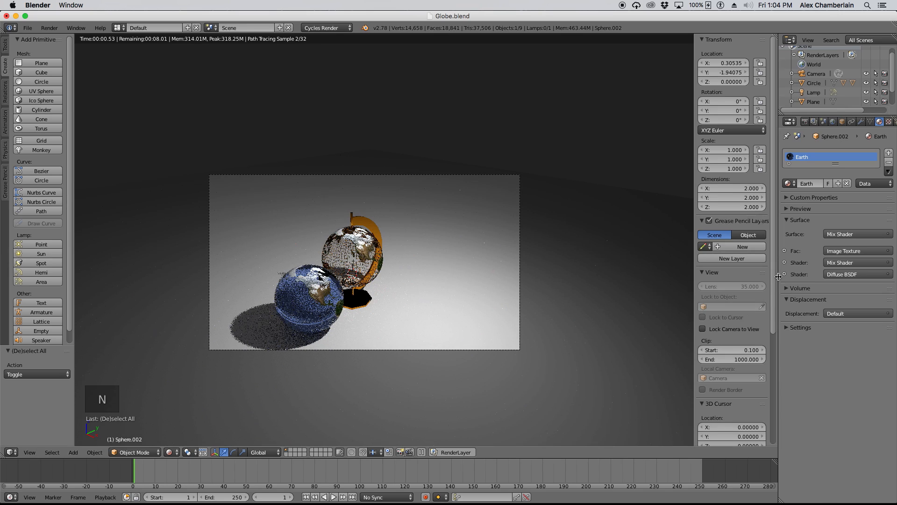
{"action": "left_click_drag", "start_coordinate": [773, 280], "coordinate": [770, 444]}
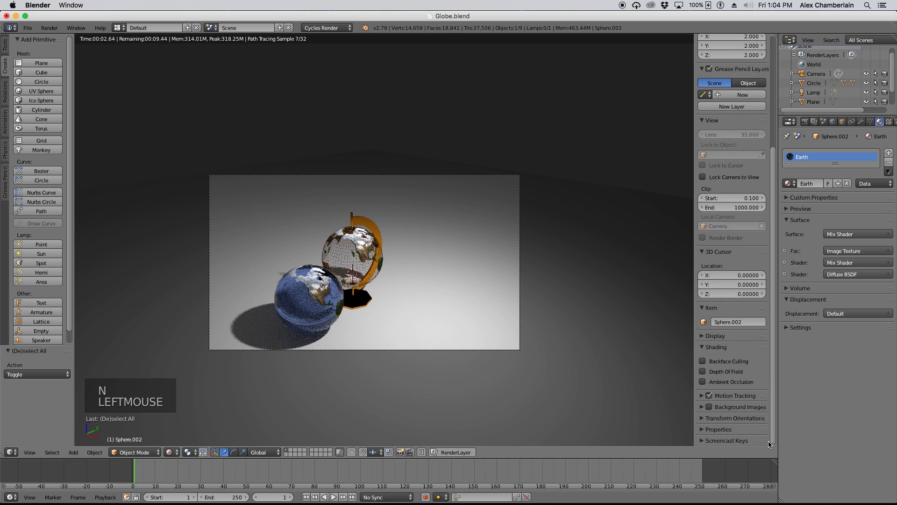
{"action": "left_click", "coordinate": [709, 406]}
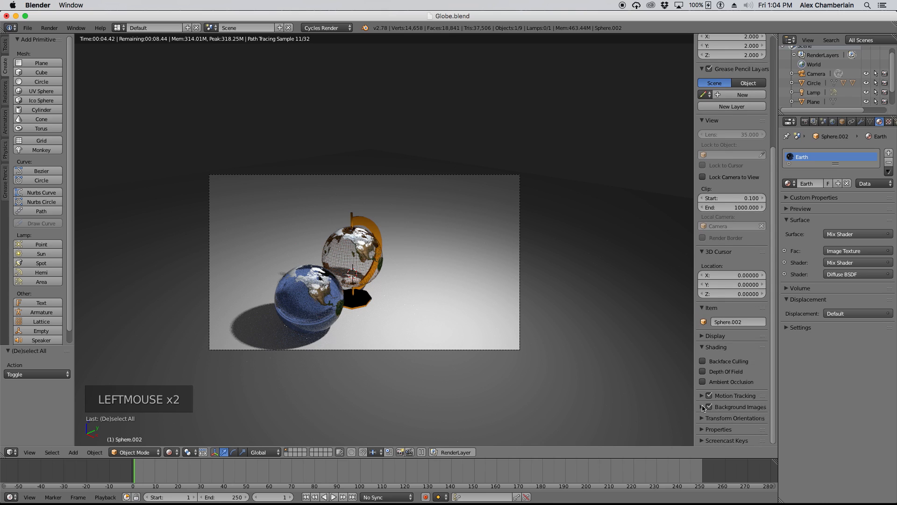
{"action": "left_click", "coordinate": [702, 407]}
{"action": "left_click", "coordinate": [731, 421]}
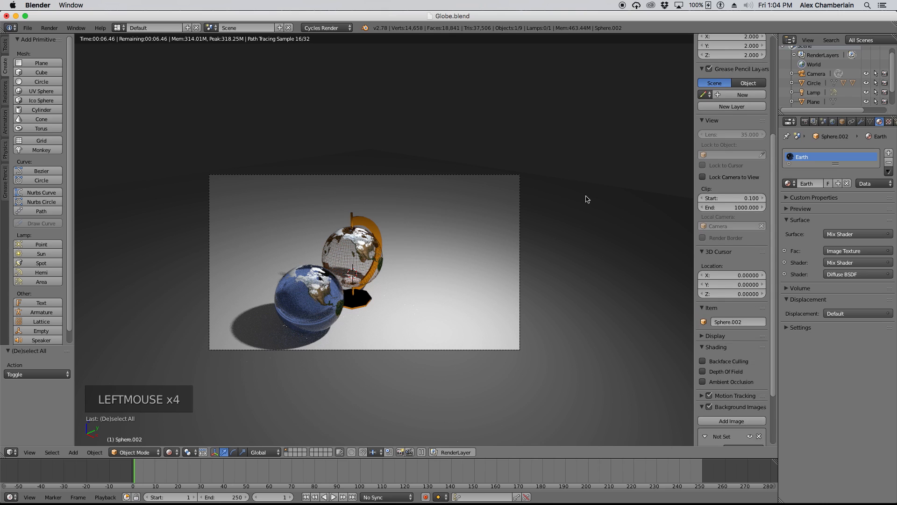
{"action": "left_click_drag", "start_coordinate": [774, 366], "coordinate": [772, 414]}
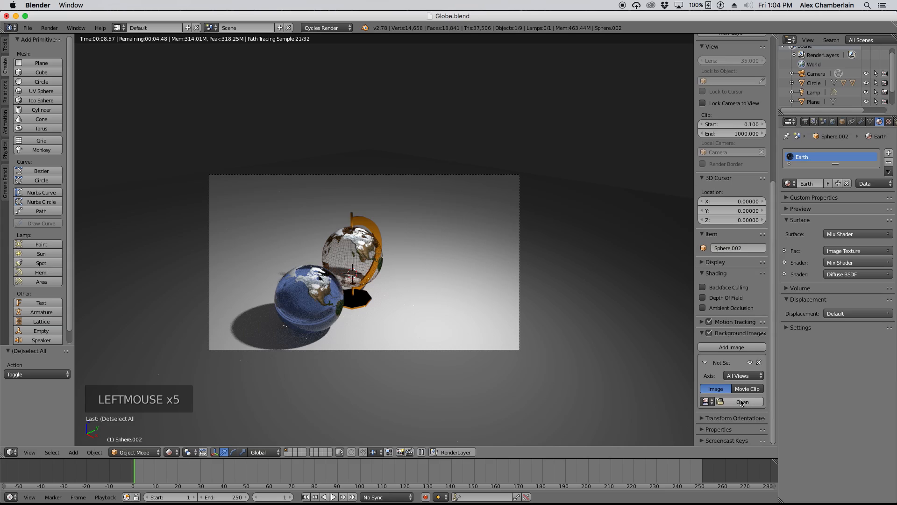
- Load the DSC_0166 photo from the DES3600 folder as the background image
{"action": "left_click", "coordinate": [741, 402]}
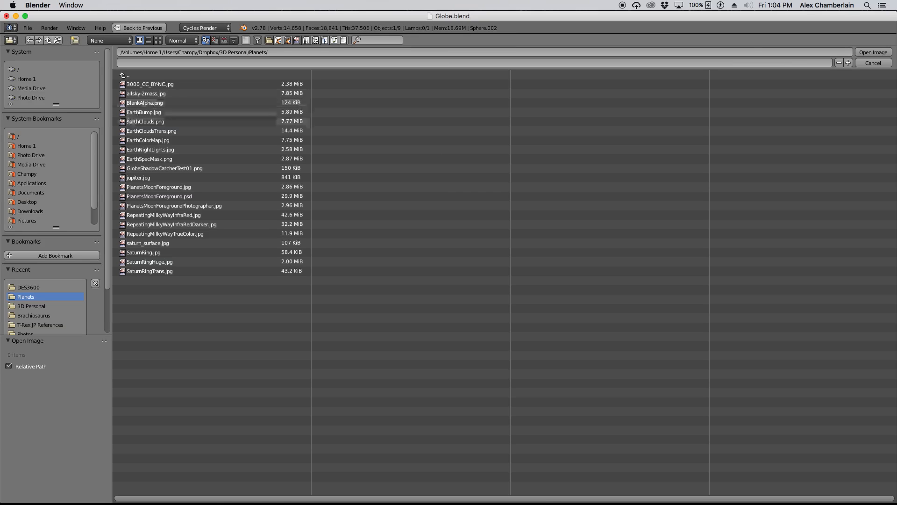
{"action": "left_click", "coordinate": [125, 75]}
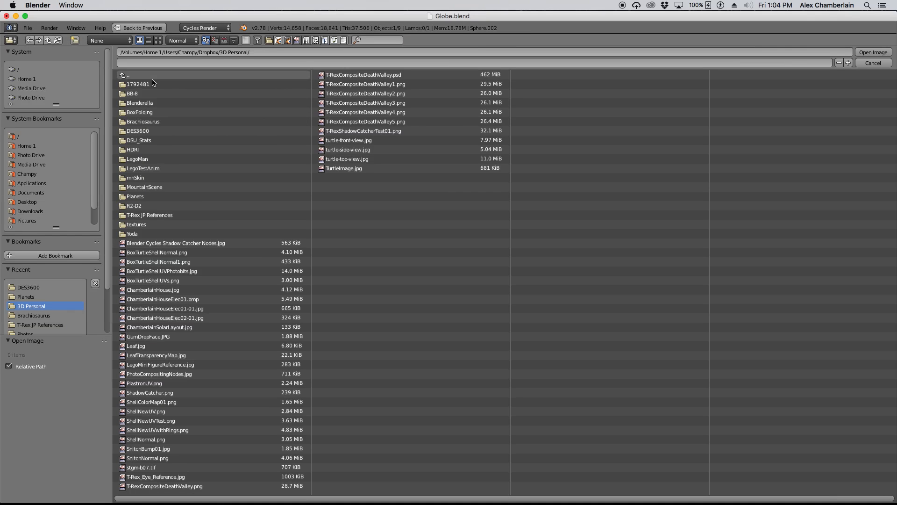
{"action": "left_click", "coordinate": [145, 131]}
{"action": "double_click", "coordinate": [130, 85]}
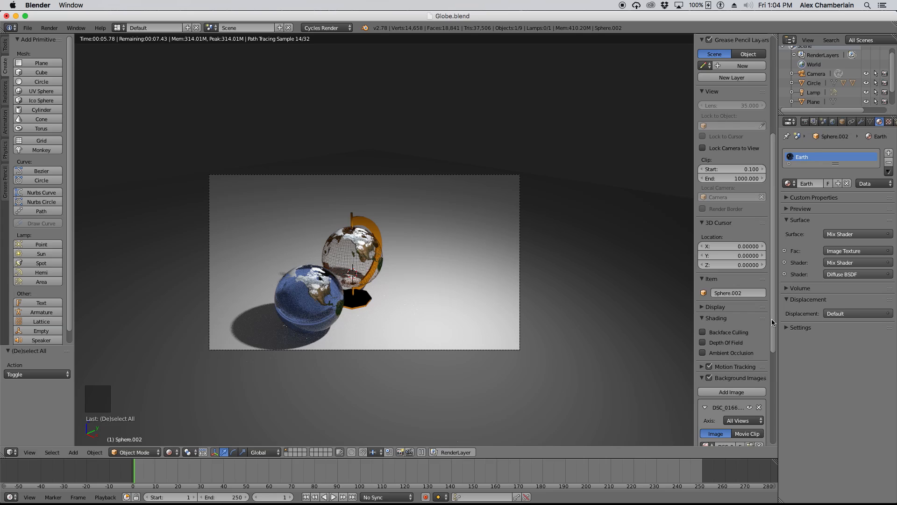
- Display the scene in wireframe and restrict the background image to the Camera view
{"action": "left_click_drag", "start_coordinate": [773, 322], "coordinate": [774, 364]}
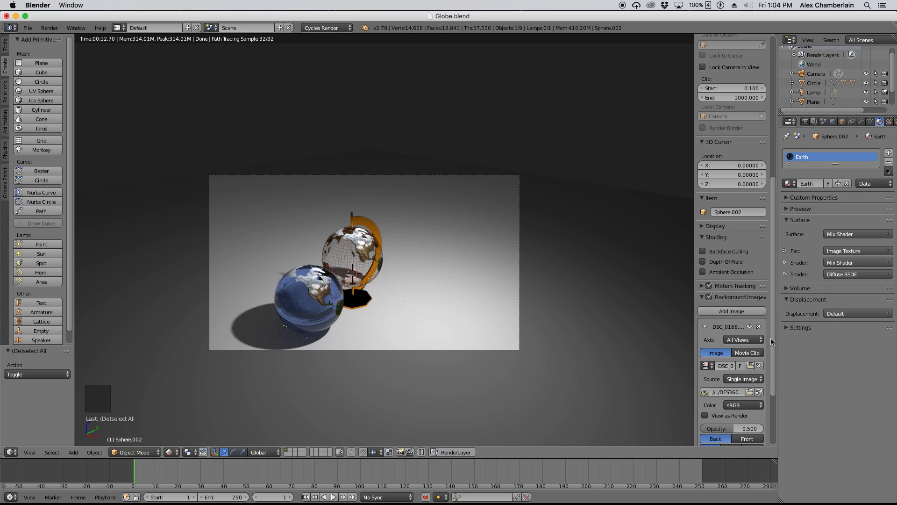
{"action": "key", "text": "z"}
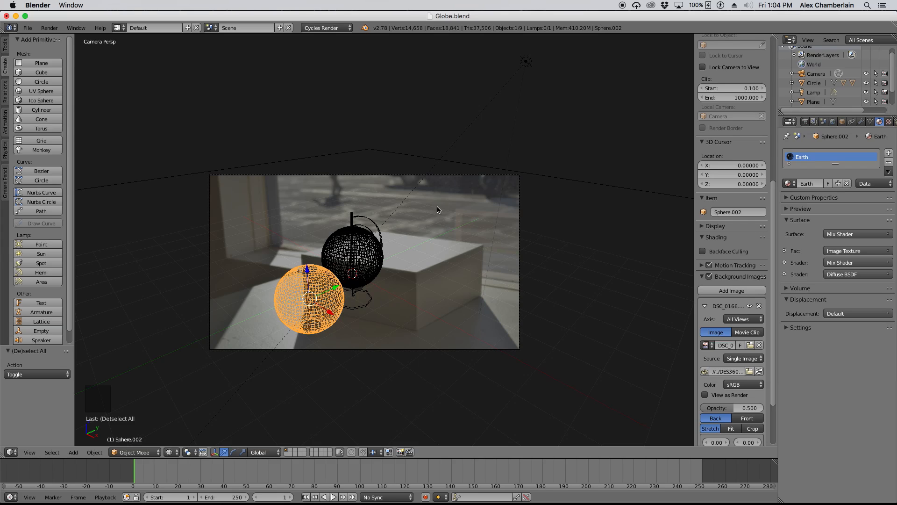
{"action": "left_click", "coordinate": [757, 319]}
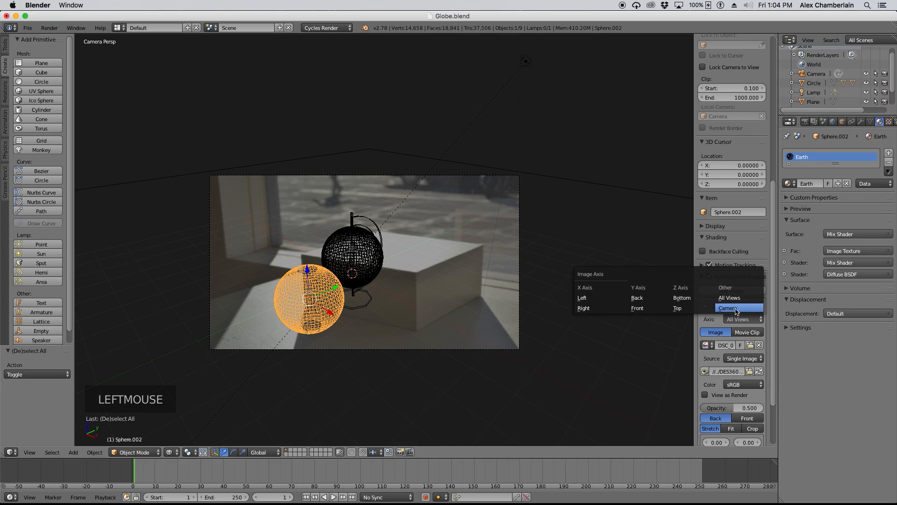
{"action": "left_click", "coordinate": [737, 309]}
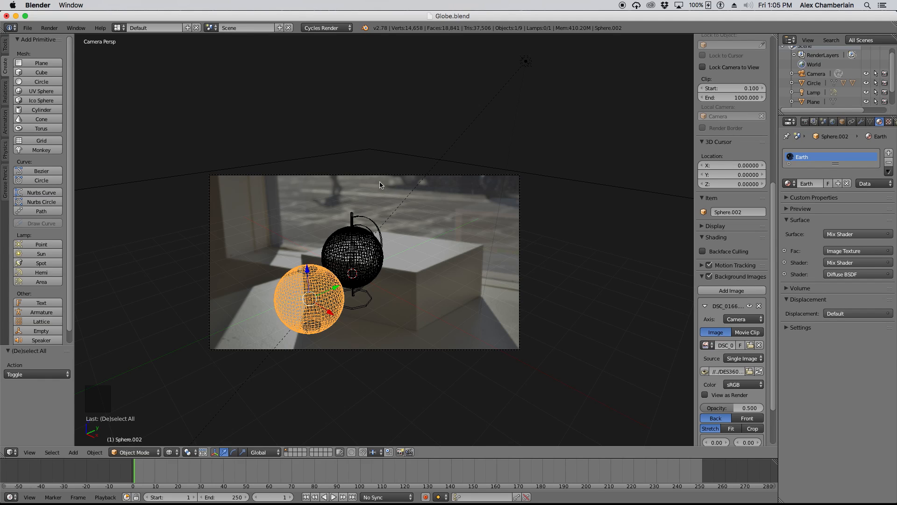
- Select the scene camera and apply the Nikon D3100 sensor preset to it
{"action": "left_click", "coordinate": [346, 177]}
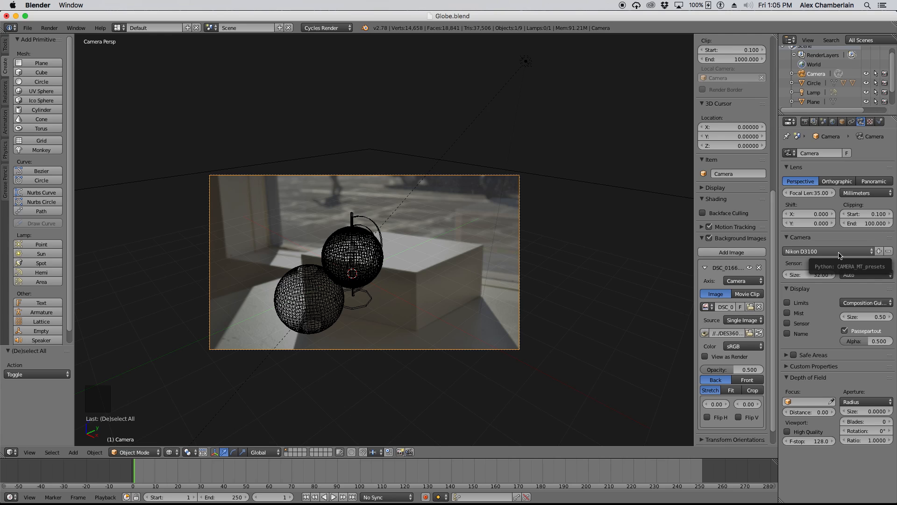
{"action": "left_click", "coordinate": [809, 193]}
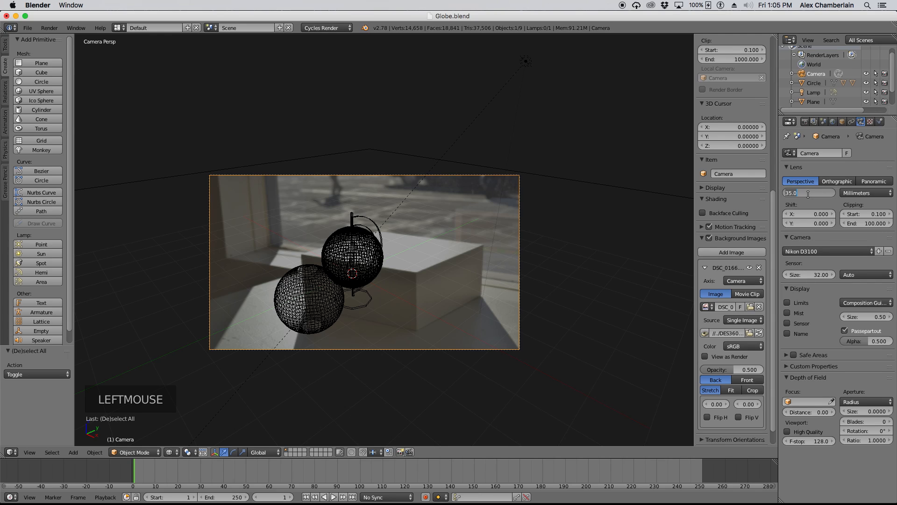
{"action": "left_click", "coordinate": [846, 253]}
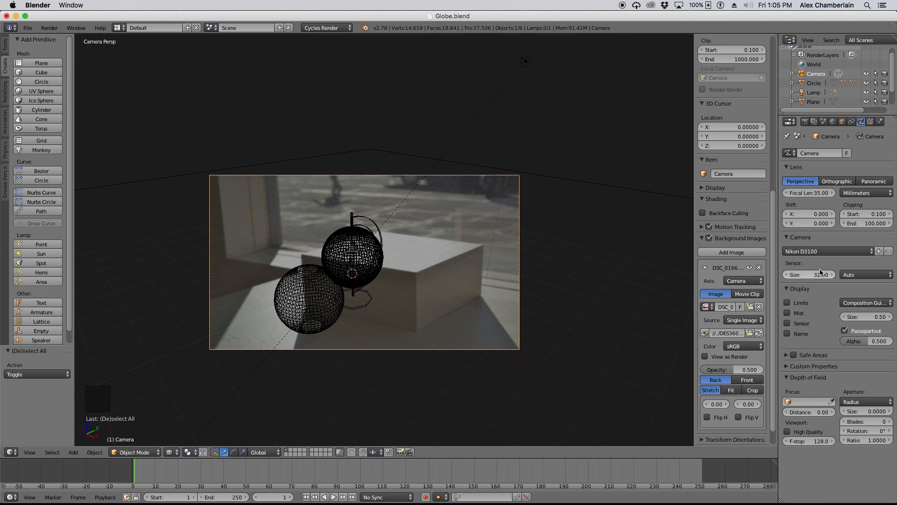
{"action": "left_click", "coordinate": [837, 253]}
{"action": "left_click", "coordinate": [834, 252]}
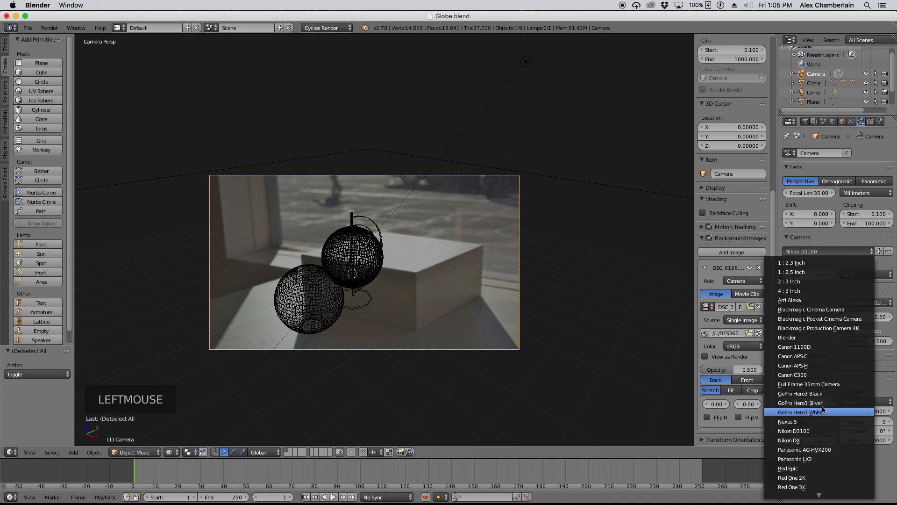
{"action": "left_click", "coordinate": [805, 430]}
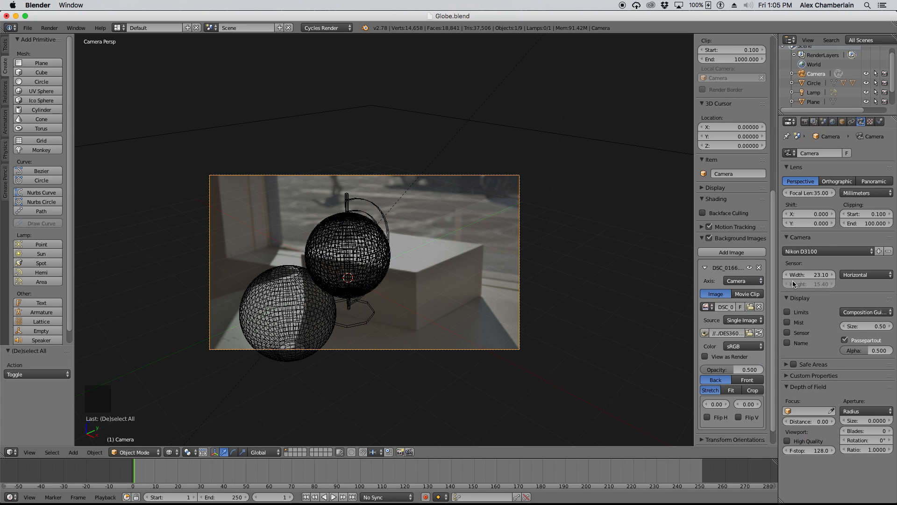
- Set the camera's focal length to 46 mm
{"action": "left_click", "coordinate": [814, 194]}
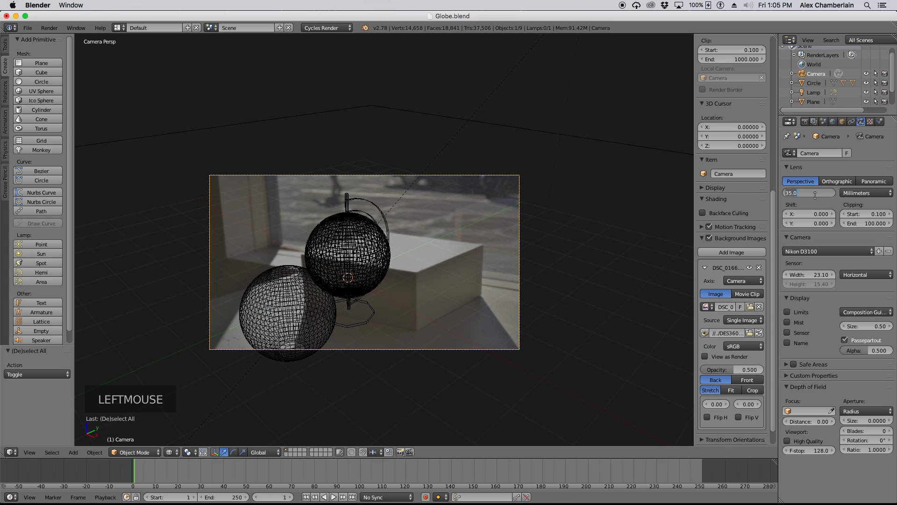
{"action": "type", "text": "46"}
{"action": "key", "text": "Return"}
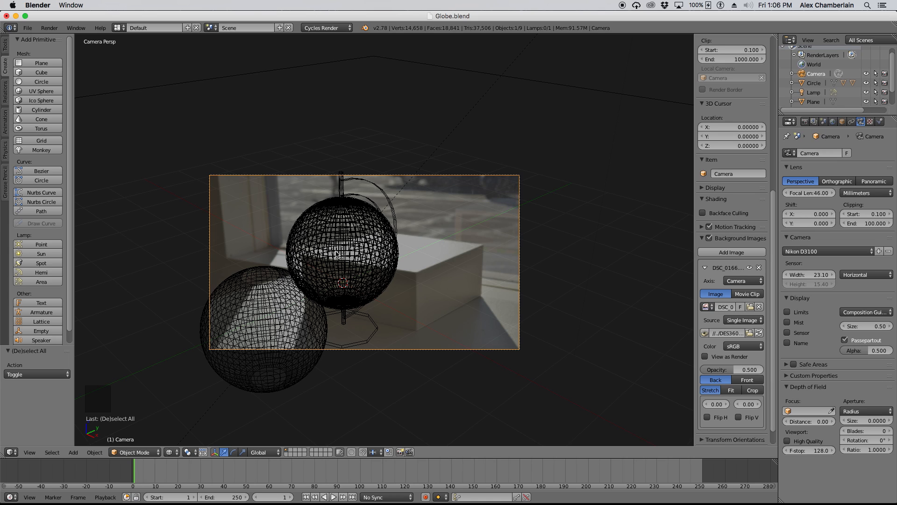
- Box-select both globes and the globe stand in the front view
{"action": "key", "text": "KP_1"}
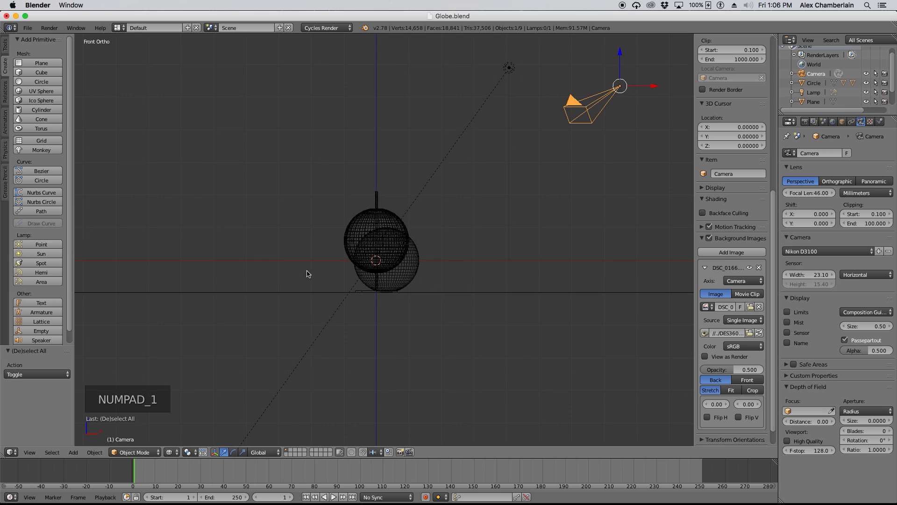
{"action": "scroll", "coordinate": [417, 232], "scroll_direction": "up", "scroll_amount": 4}
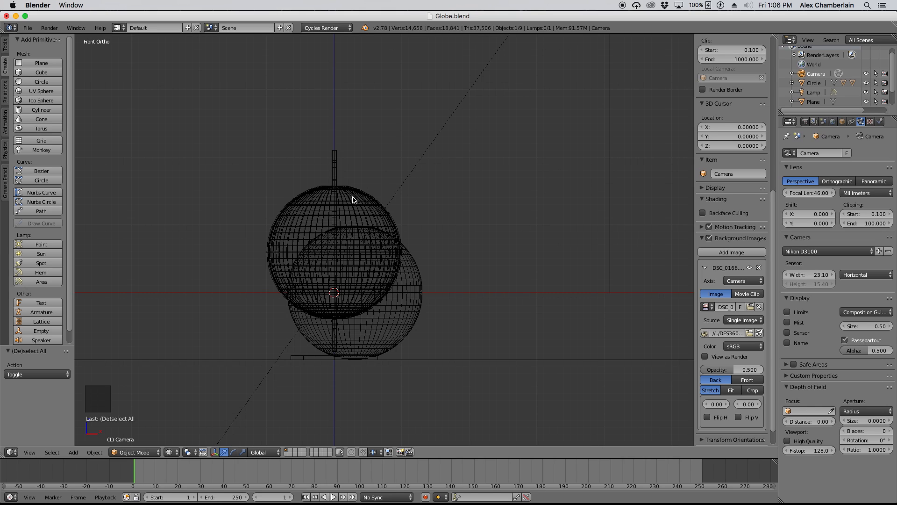
{"action": "key", "text": "b"}
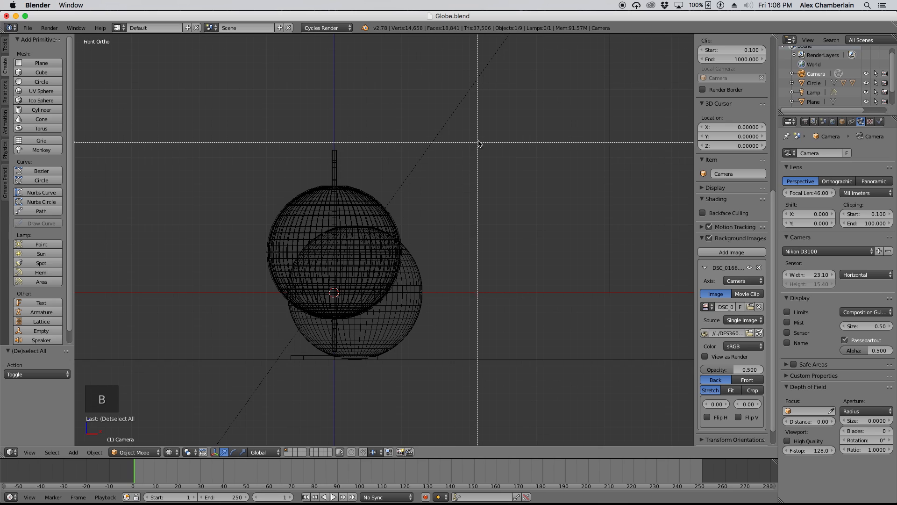
{"action": "left_click_drag", "start_coordinate": [479, 140], "coordinate": [217, 392]}
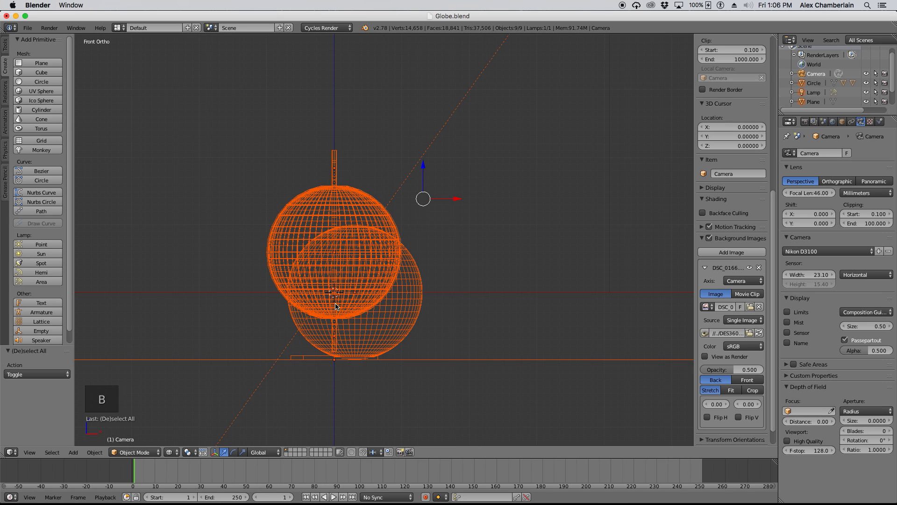
- Try to remove the lamp and the camera from the selection
{"action": "middle_click_drag", "start_coordinate": [346, 297], "coordinate": [471, 137]}
{"action": "scroll", "coordinate": [471, 138], "scroll_direction": "down", "scroll_amount": 4}
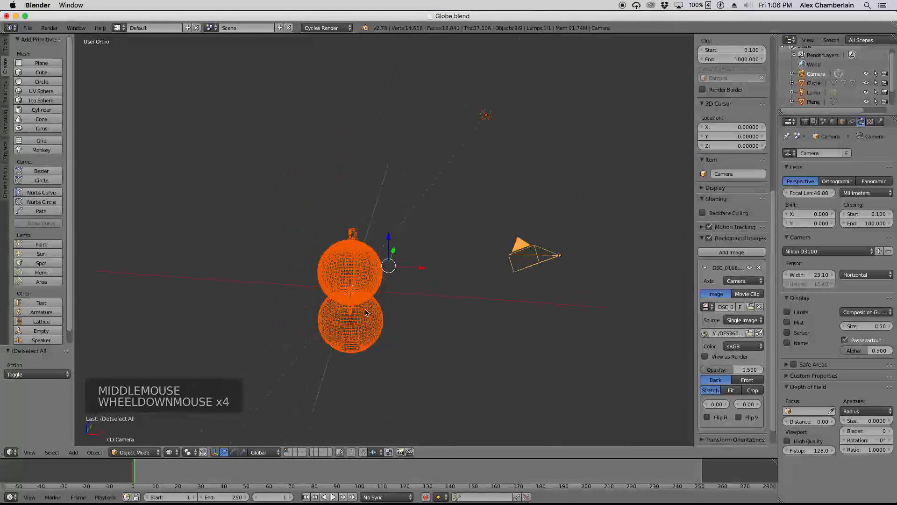
{"action": "left_click", "coordinate": [486, 114], "text": "shift"}
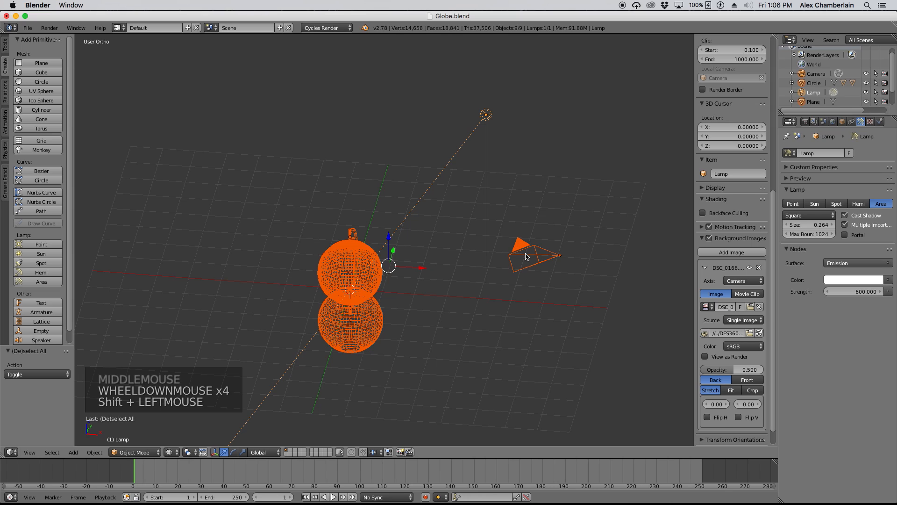
{"action": "left_click", "coordinate": [526, 256], "text": "shift"}
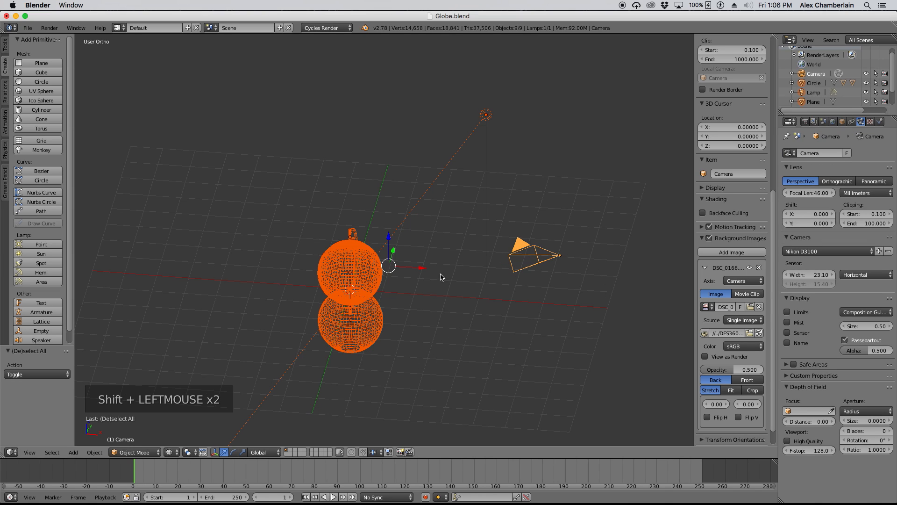
- Remove the large ground plane from the selection
{"action": "scroll", "coordinate": [437, 274], "scroll_direction": "down", "scroll_amount": 7}
{"action": "left_click", "coordinate": [569, 188], "text": "shift"}
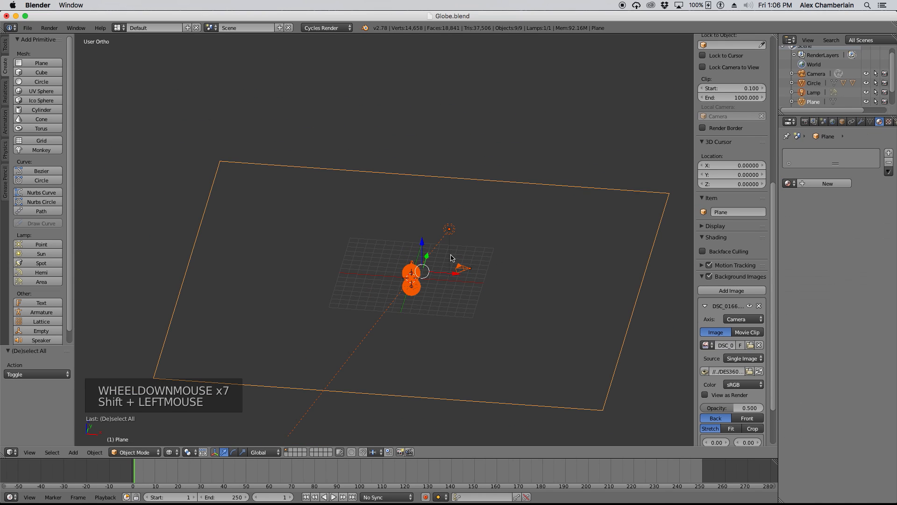
{"action": "scroll", "coordinate": [473, 149], "scroll_direction": "up", "scroll_amount": 5}
{"action": "scroll", "coordinate": [476, 223], "scroll_direction": "down", "scroll_amount": 4}
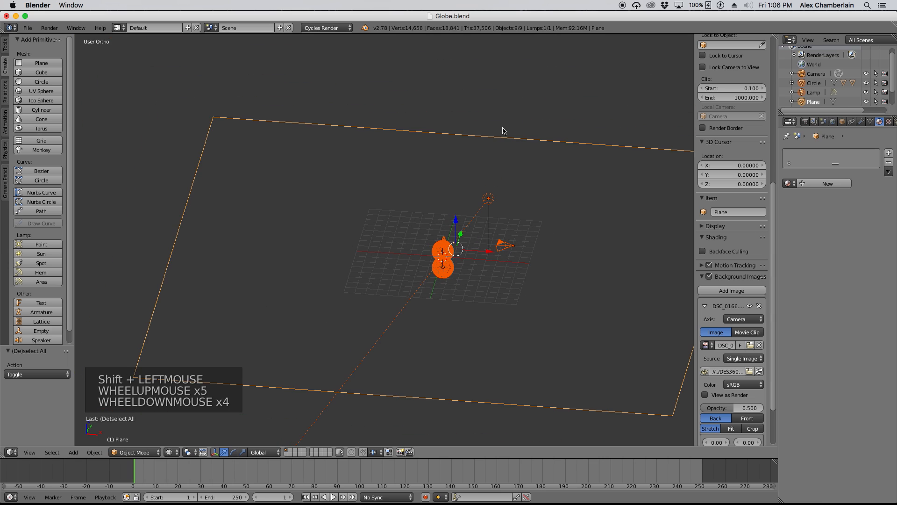
{"action": "left_click", "coordinate": [510, 139], "text": "shift"}
{"action": "scroll", "coordinate": [409, 261], "scroll_direction": "up", "scroll_amount": 5}
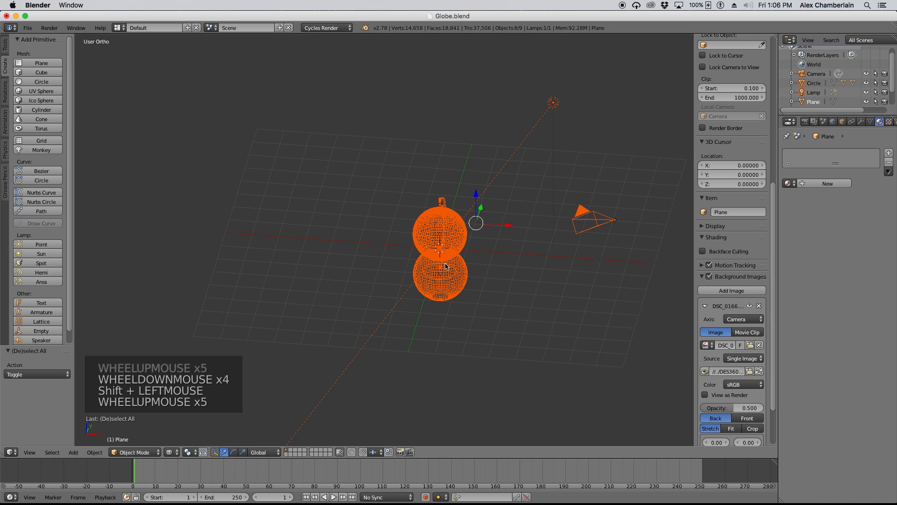
- Replace the selection with just the stand's globe, arc, rod and base plus the separate second globe
{"action": "middle_click_drag", "start_coordinate": [410, 261], "coordinate": [497, 245]}
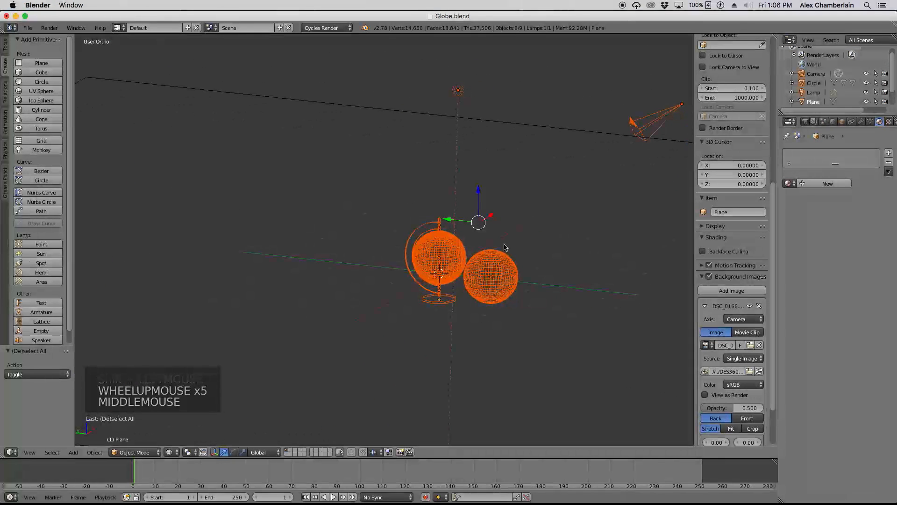
{"action": "key", "text": "a"}
{"action": "left_click", "coordinate": [431, 247]}
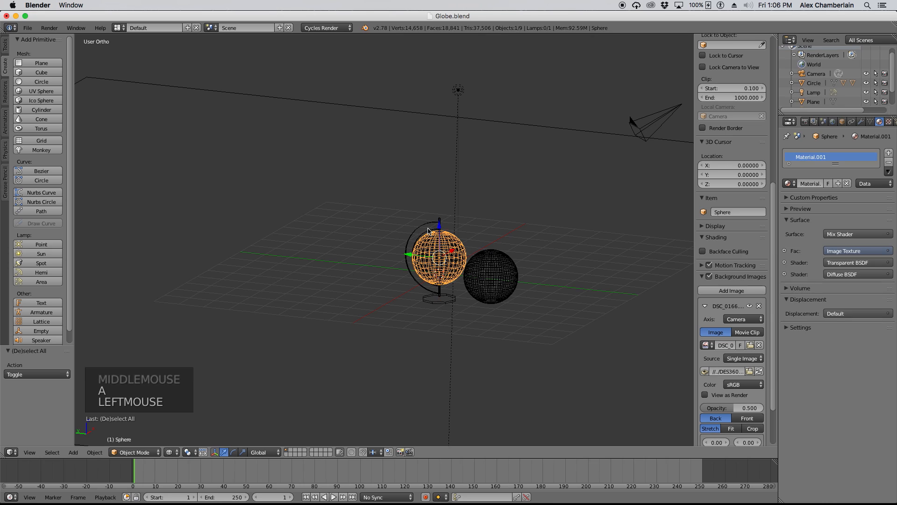
{"action": "left_click", "coordinate": [428, 229], "text": "shift"}
{"action": "scroll", "coordinate": [441, 222], "scroll_direction": "up", "scroll_amount": 5}
{"action": "left_click", "coordinate": [442, 223], "text": "shift"}
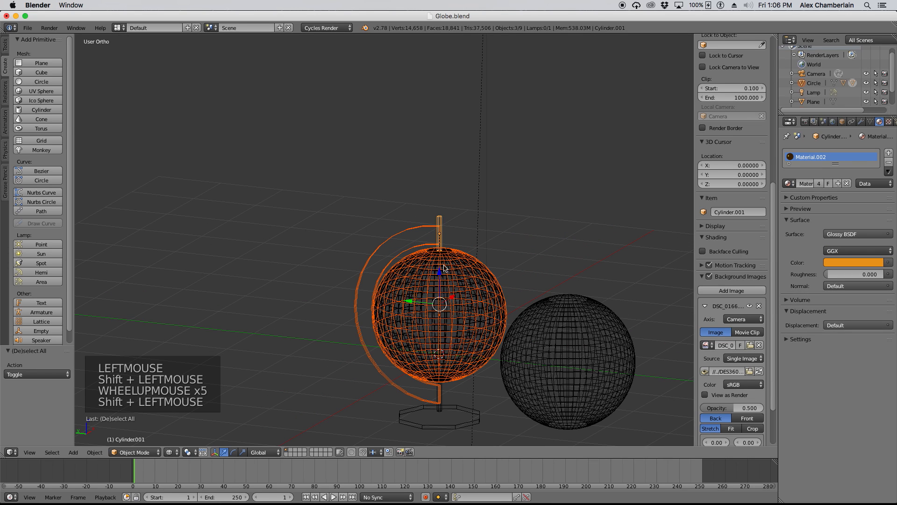
{"action": "scroll", "coordinate": [444, 281], "scroll_direction": "down", "scroll_amount": 2}
{"action": "left_click", "coordinate": [444, 388], "text": "shift"}
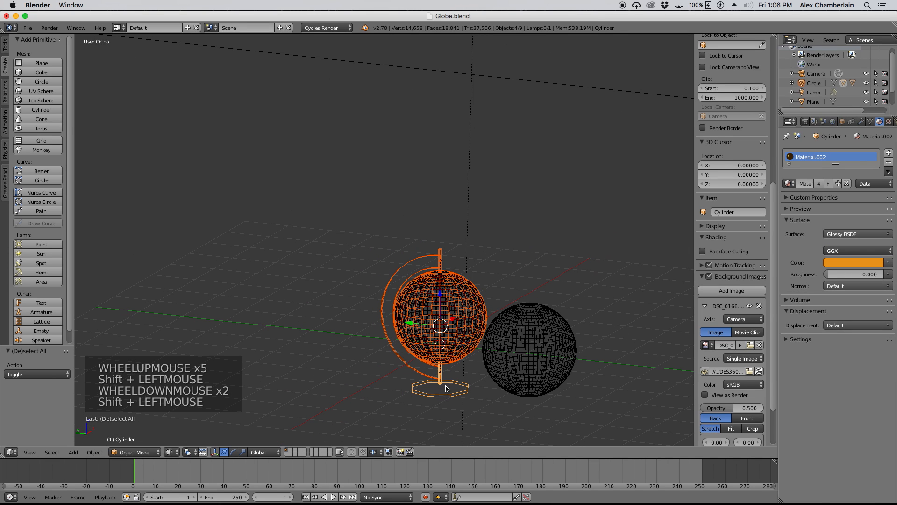
{"action": "left_click", "coordinate": [573, 357], "text": "shift"}
{"action": "scroll", "coordinate": [446, 296], "scroll_direction": "down", "scroll_amount": 5}
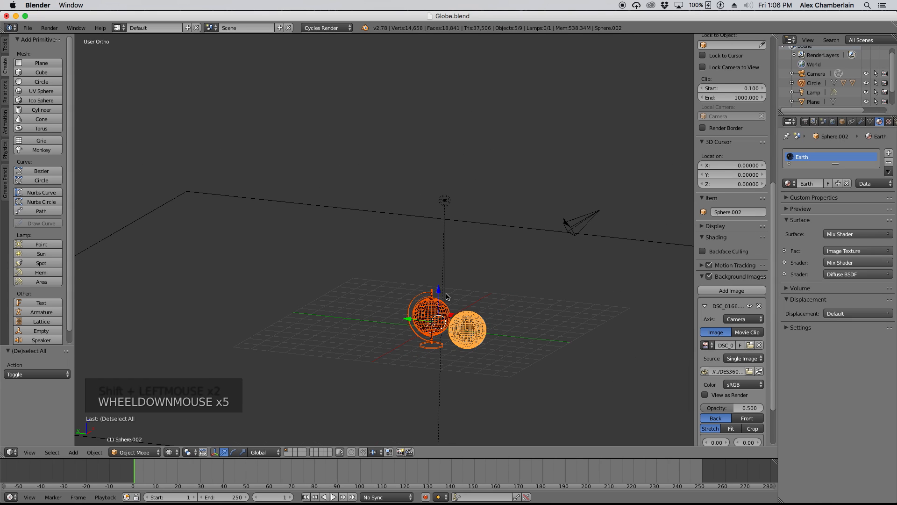
- Scale the selected globes and stand down to about 0.085 of their size and check them against the photo through the camera
{"action": "key", "text": "KP_0"}
{"action": "scroll", "coordinate": [394, 284], "scroll_direction": "down", "scroll_amount": 1}
{"action": "scroll", "coordinate": [395, 284], "scroll_direction": "down", "scroll_amount": 3}
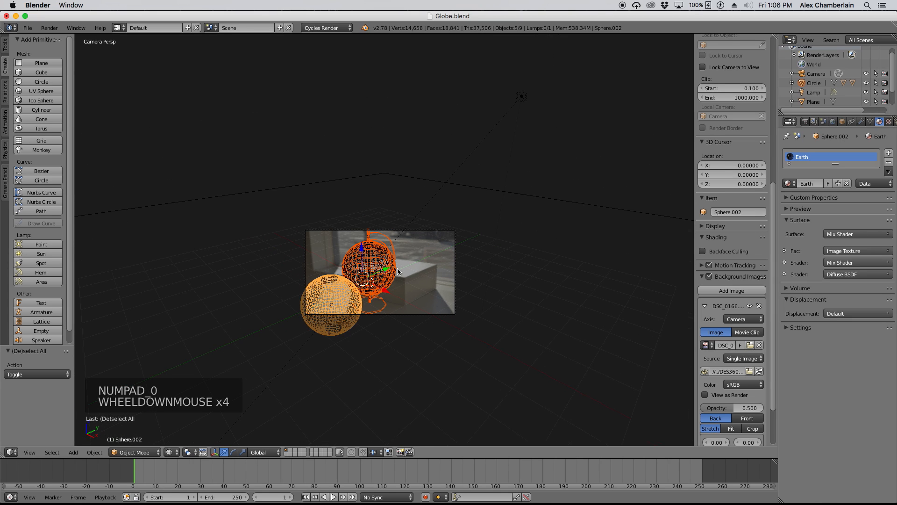
{"action": "key", "text": "KP_1"}
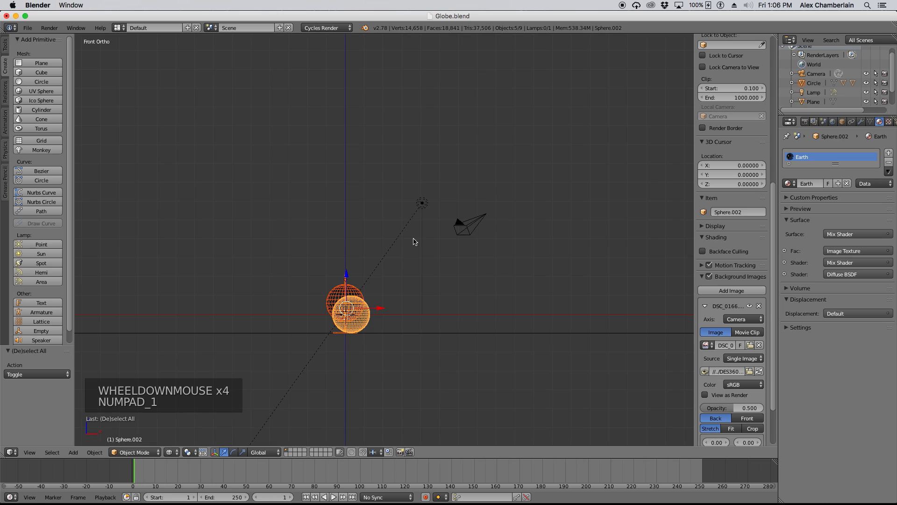
{"action": "scroll", "coordinate": [338, 314], "scroll_direction": "up", "scroll_amount": 4}
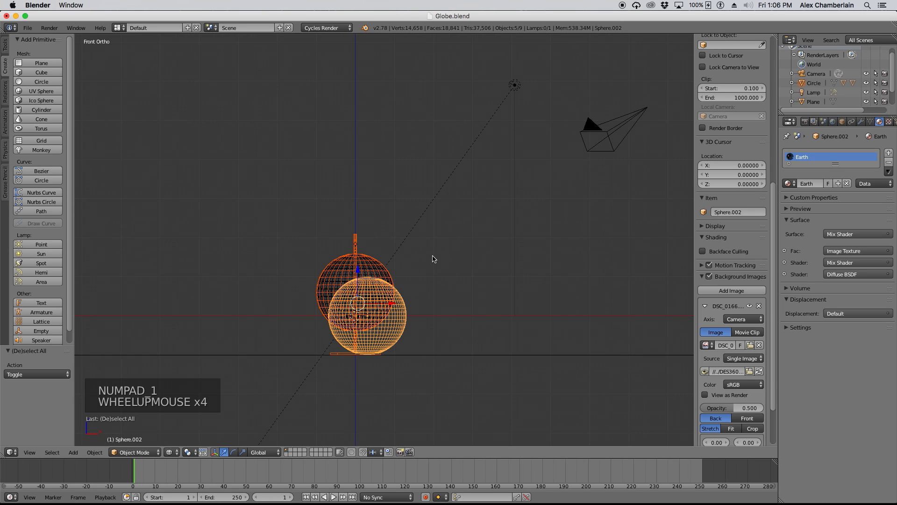
{"action": "key", "text": "s"}
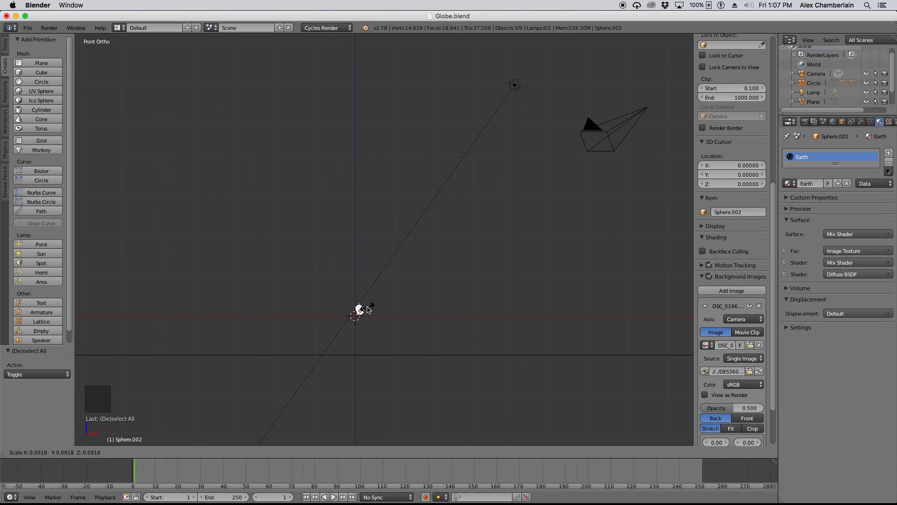
{"action": "left_click", "coordinate": [367, 309]}
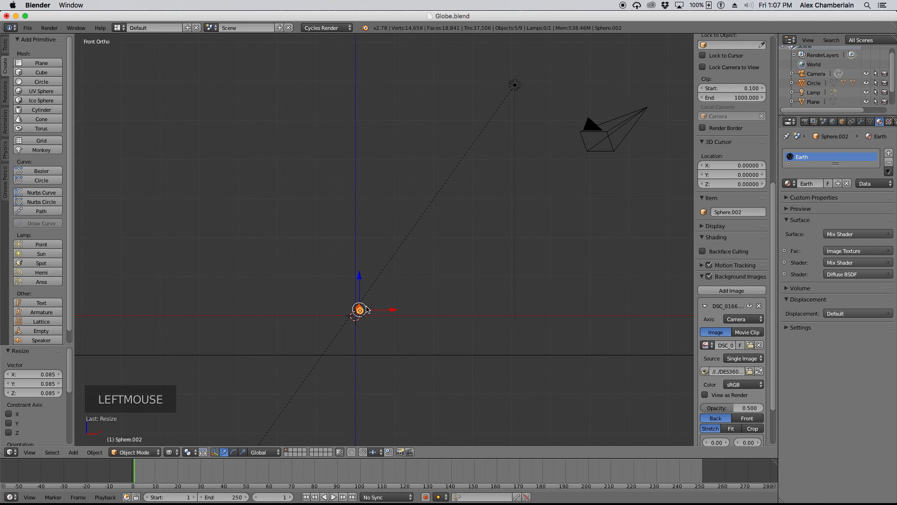
{"action": "key", "text": "KP_0"}
{"action": "scroll", "coordinate": [362, 279], "scroll_direction": "up", "scroll_amount": 7}
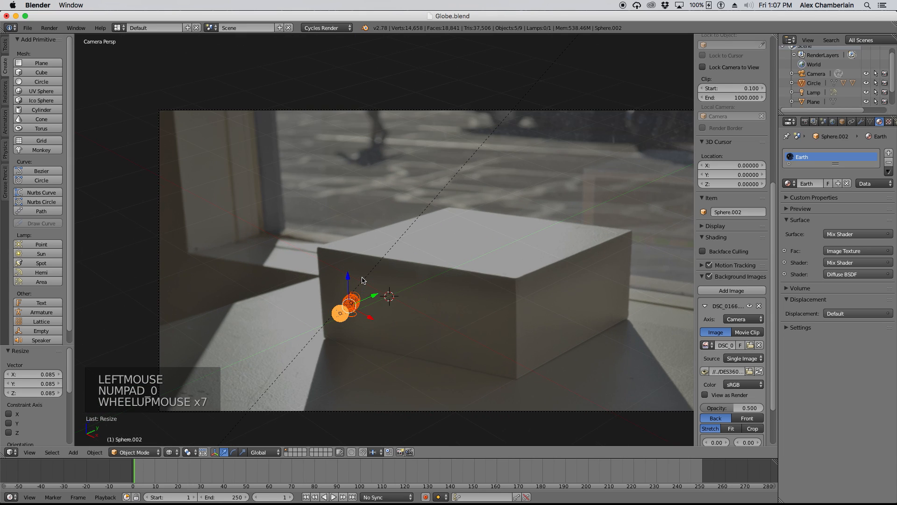
{"action": "scroll", "coordinate": [355, 296], "scroll_direction": "down", "scroll_amount": 3}
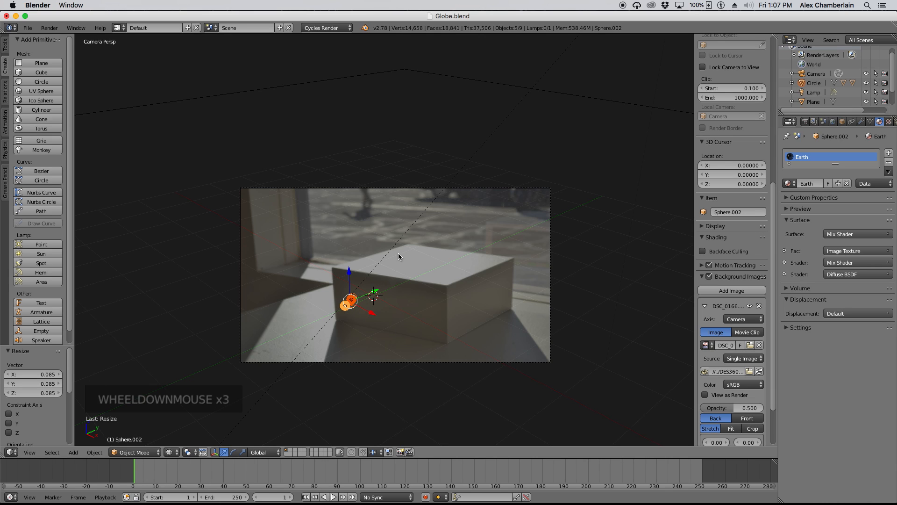
- Move the camera closer to the globes in the top view, by about -5.786 in X and 4.215 in Y
{"action": "key", "text": "KP_7"}
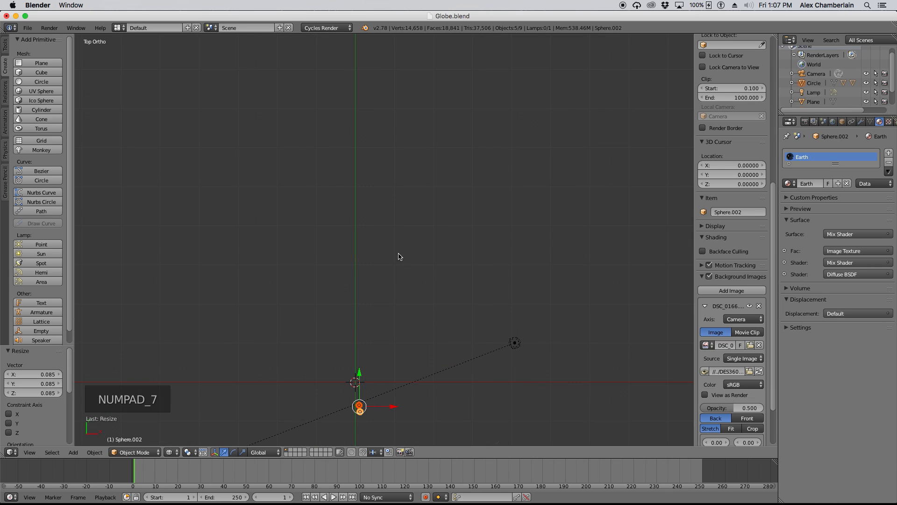
{"action": "scroll", "coordinate": [398, 253], "scroll_direction": "down", "scroll_amount": 3}
{"action": "scroll", "coordinate": [471, 372], "scroll_direction": "down", "scroll_amount": 3}
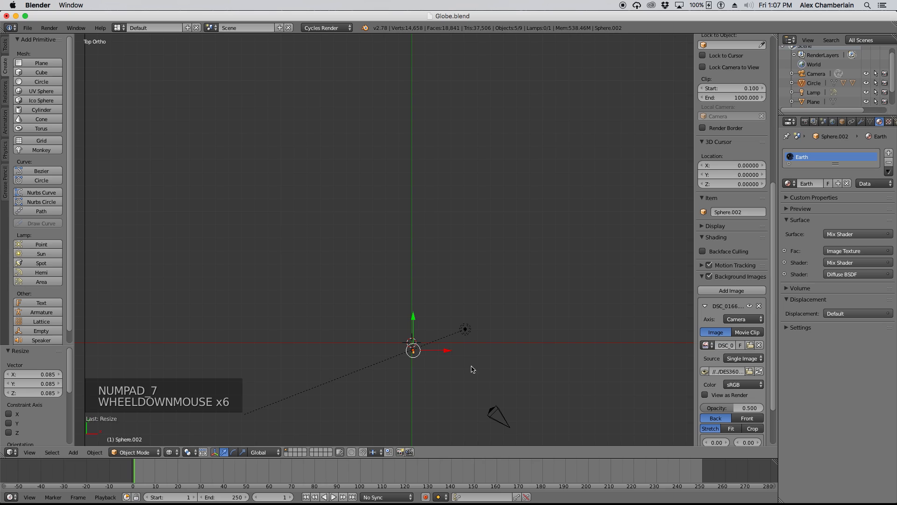
{"action": "left_click", "coordinate": [508, 424]}
{"action": "key", "text": "g"}
{"action": "left_click", "coordinate": [432, 370]}
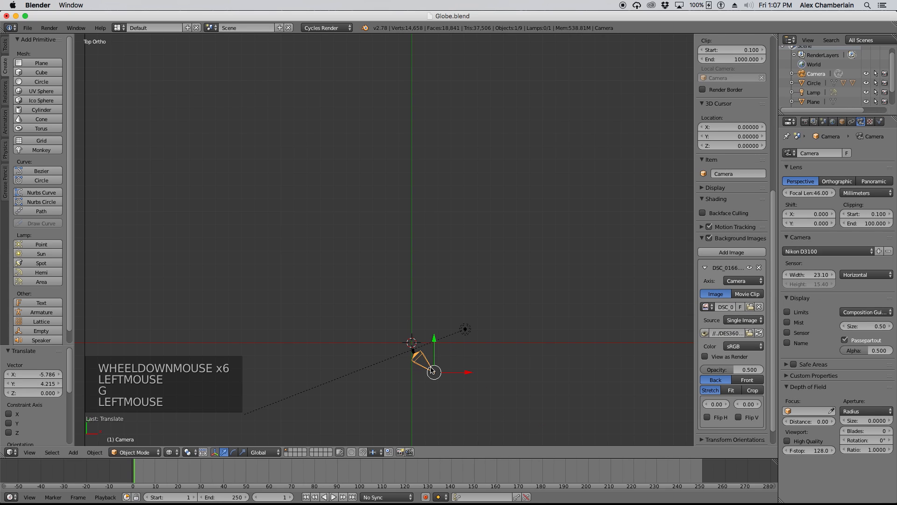
{"action": "key", "text": "KP_0"}
{"action": "scroll", "coordinate": [404, 307], "scroll_direction": "down", "scroll_amount": 5}
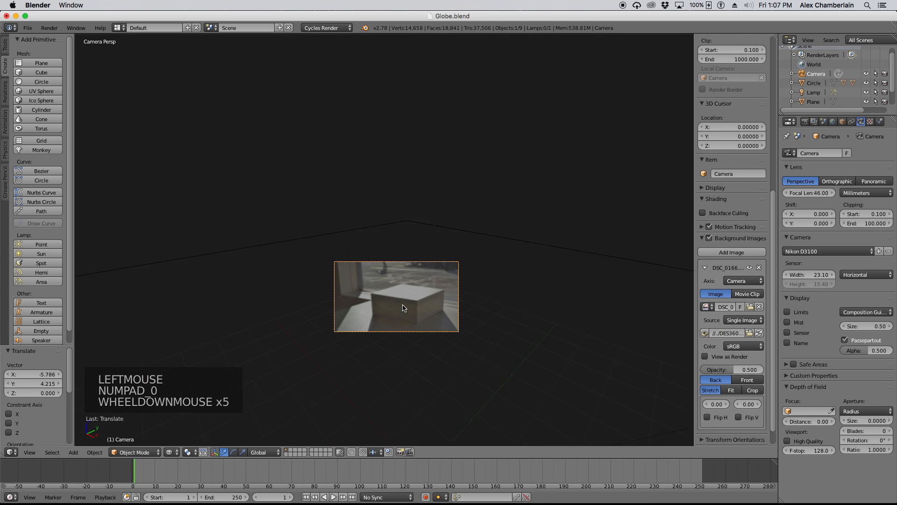
{"action": "scroll", "coordinate": [403, 307], "scroll_direction": "down", "scroll_amount": 6}
{"action": "scroll", "coordinate": [404, 307], "scroll_direction": "up", "scroll_amount": 3}
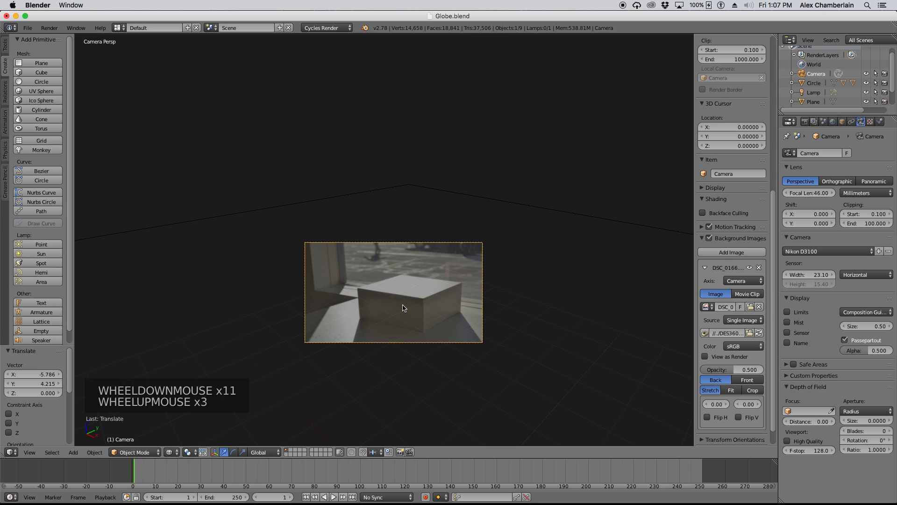
- Lower the camera along the Z axis by about 4.322 and check the framing through the camera
{"action": "key", "text": "KP_1"}
{"action": "key", "text": "g"}
{"action": "key", "text": "z"}
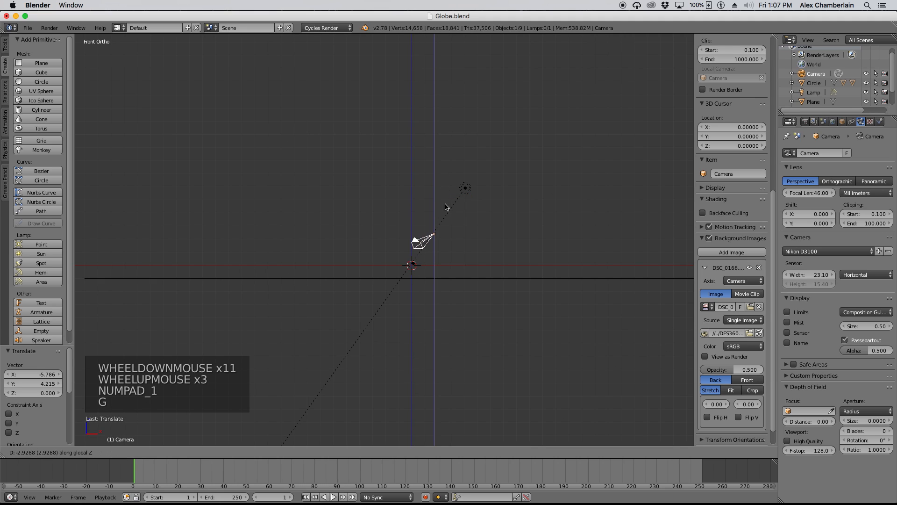
{"action": "left_click", "coordinate": [450, 224]}
{"action": "key", "text": "KP_0"}
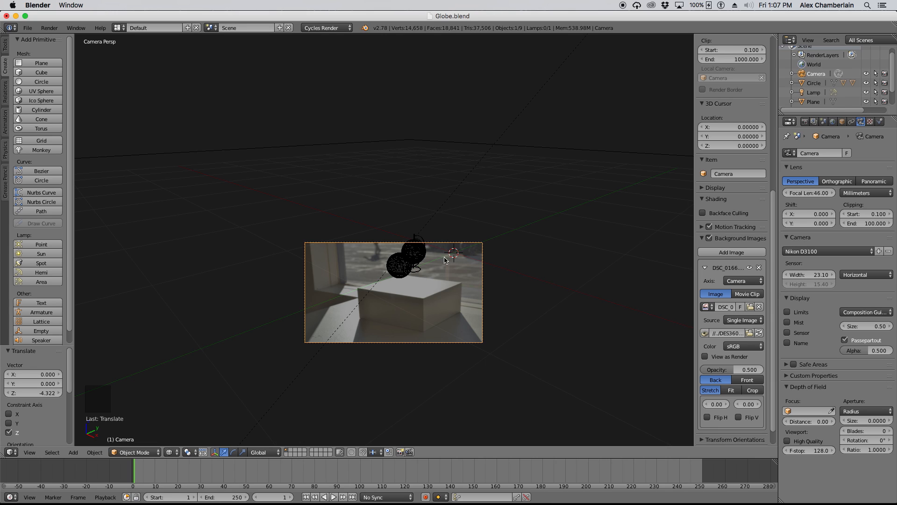
{"action": "scroll", "coordinate": [432, 270], "scroll_direction": "up", "scroll_amount": 3}
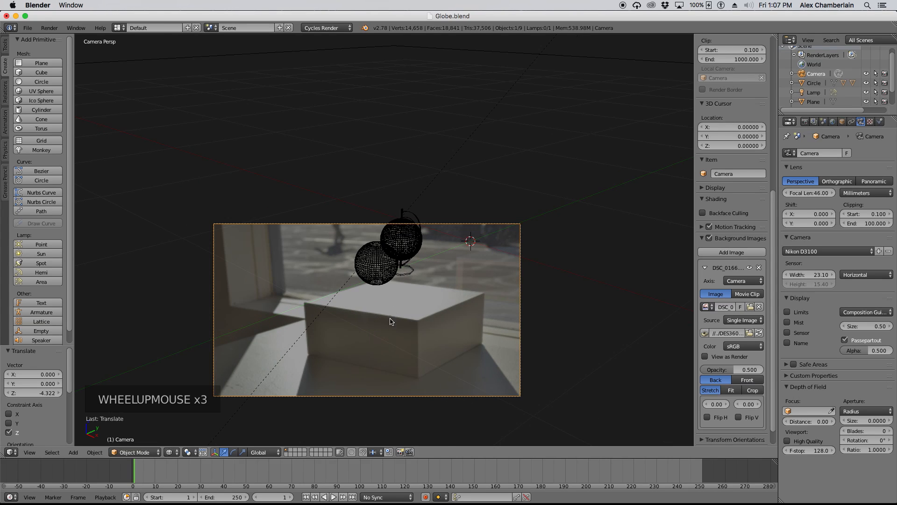
{"action": "scroll", "coordinate": [391, 321], "scroll_direction": "down", "scroll_amount": 2}
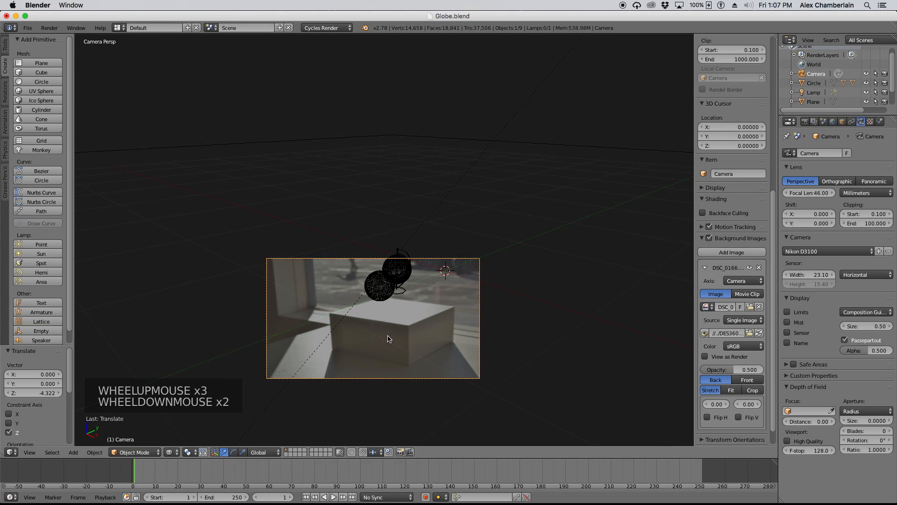
{"action": "scroll", "coordinate": [381, 302], "scroll_direction": "up", "scroll_amount": 1}
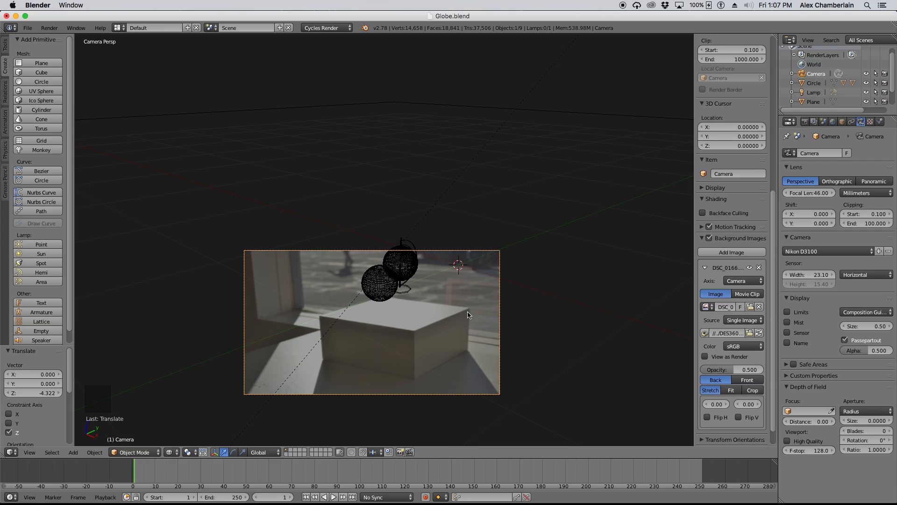
- Scale the large ground plane down to about 0.073 of its size in the top view and show its dimensions
{"action": "key", "text": "KP_7"}
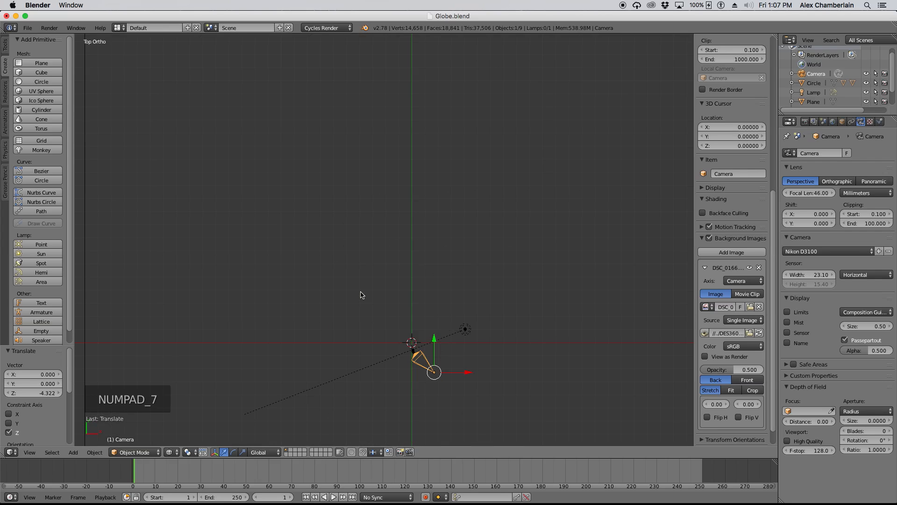
{"action": "scroll", "coordinate": [364, 269], "scroll_direction": "down", "scroll_amount": 6}
{"action": "left_click", "coordinate": [414, 184]}
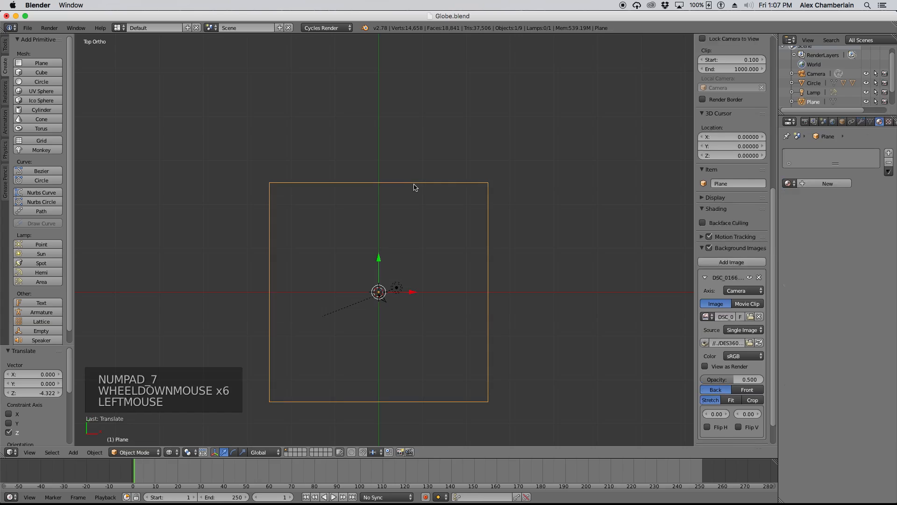
{"action": "key", "text": "s"}
{"action": "key", "text": "s"}
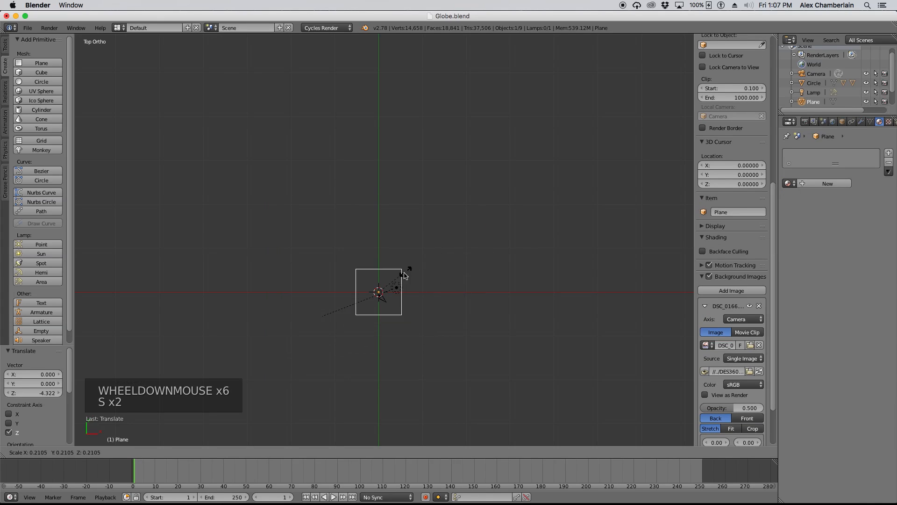
{"action": "left_click", "coordinate": [386, 286]}
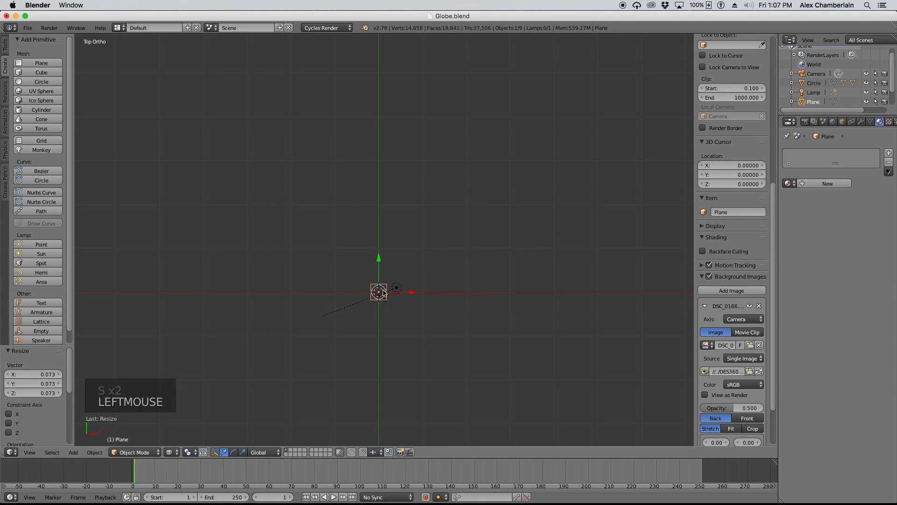
{"action": "scroll", "coordinate": [384, 287], "scroll_direction": "up", "scroll_amount": 13}
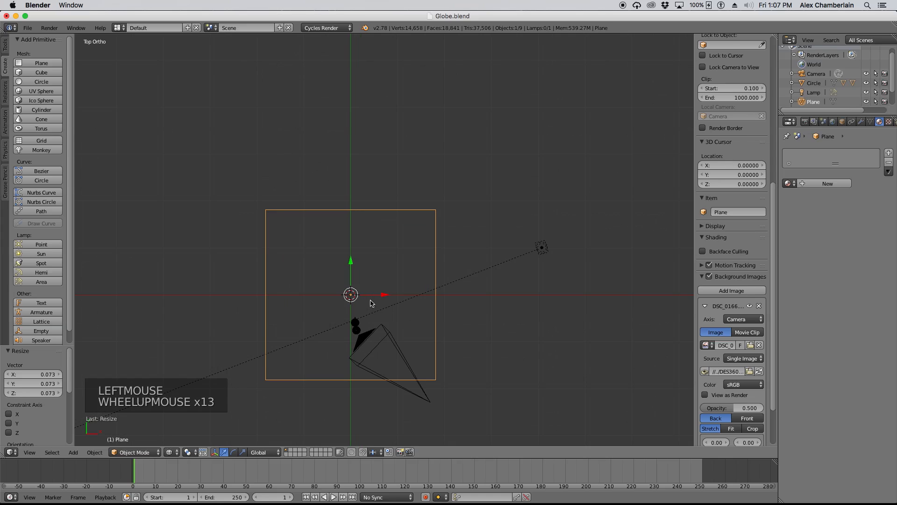
{"action": "left_click_drag", "start_coordinate": [772, 202], "coordinate": [779, 45]}
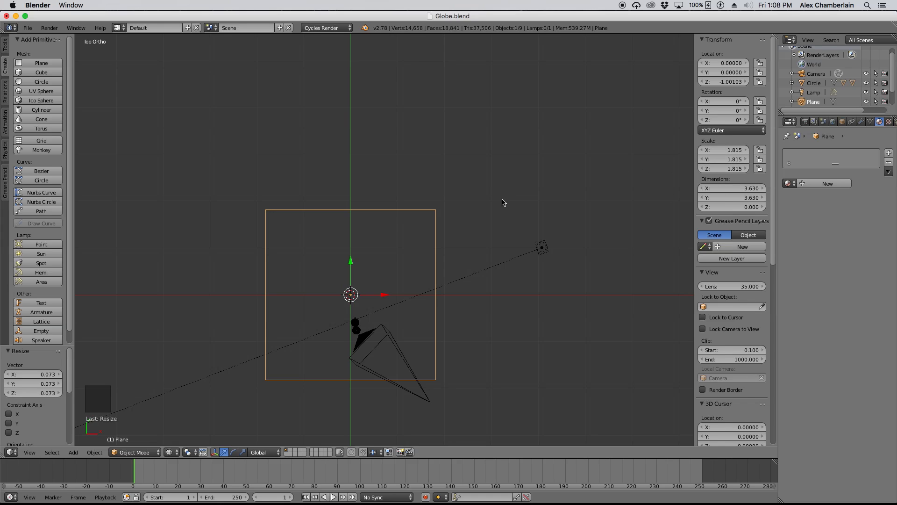
- Switch to Safari, search the web for "How many meters is 18 inches", and quit Safari to return to Blender
{"action": "mouse_move", "coordinate": [196, 500]}
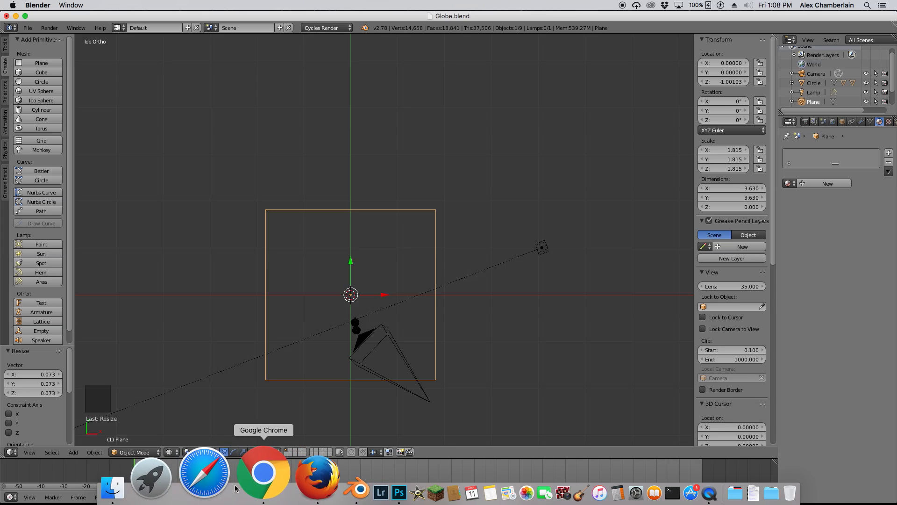
{"action": "left_click", "coordinate": [231, 481]}
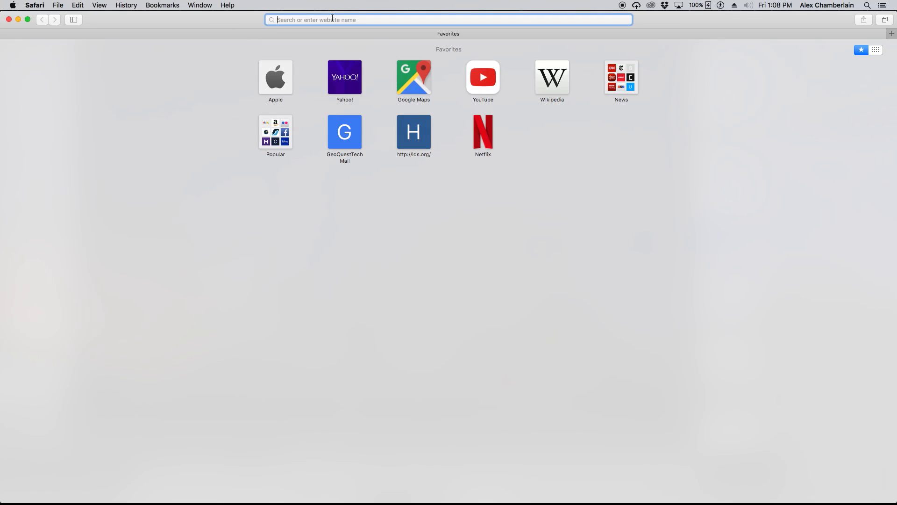
{"action": "type", "text": "How many"}
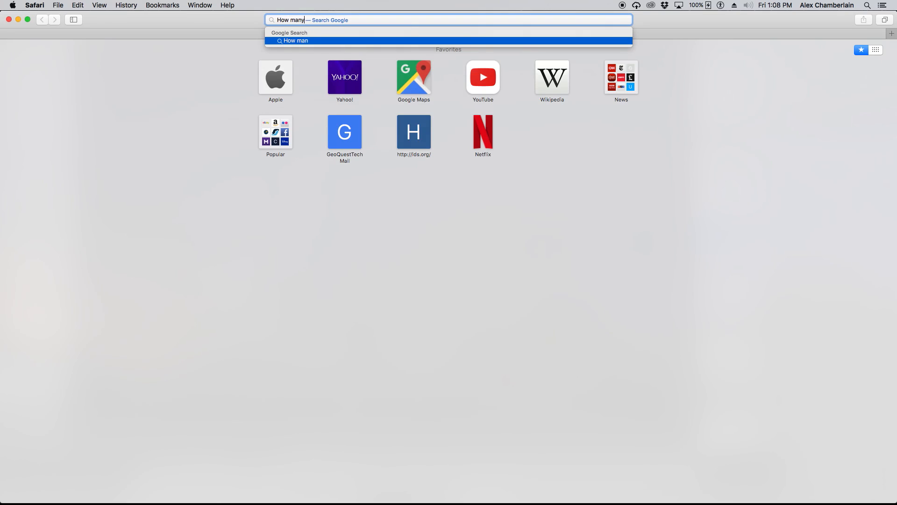
{"action": "type", "text": " meters is 18"}
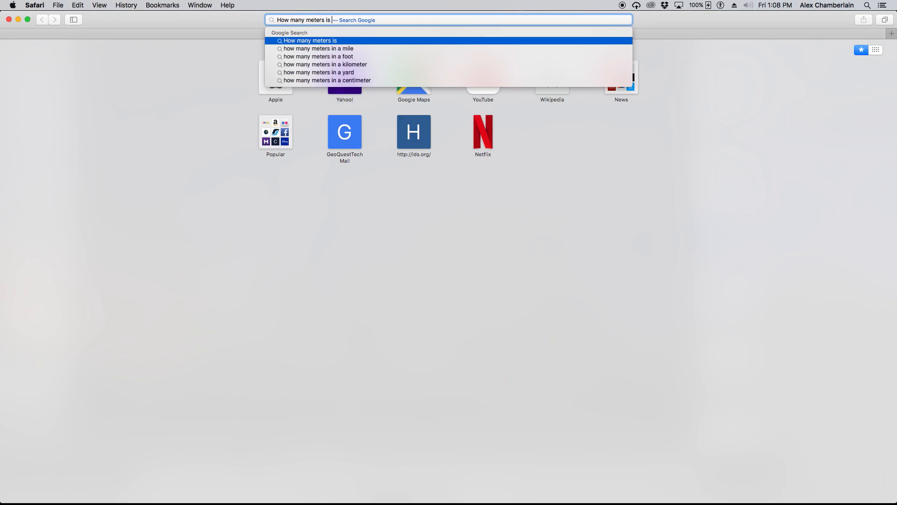
{"action": "type", "text": " inches"}
{"action": "key", "text": "Return"}
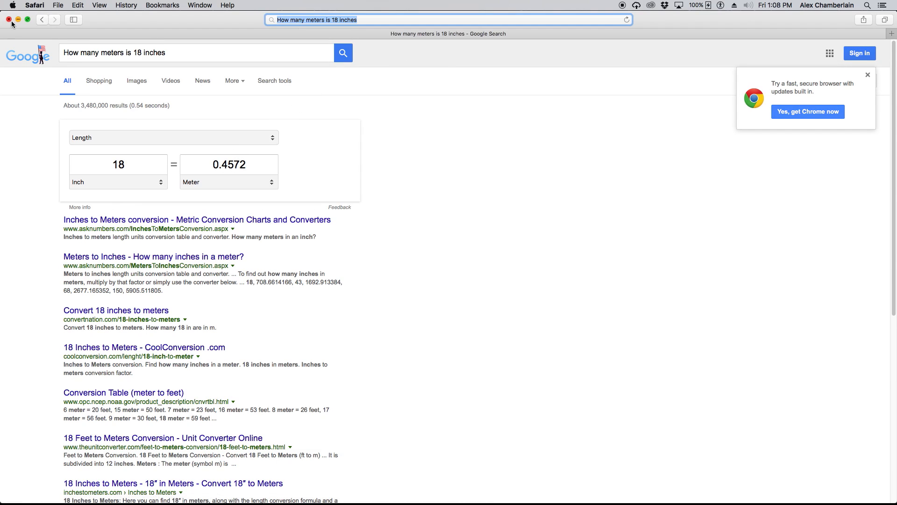
{"action": "left_click", "coordinate": [34, 5]}
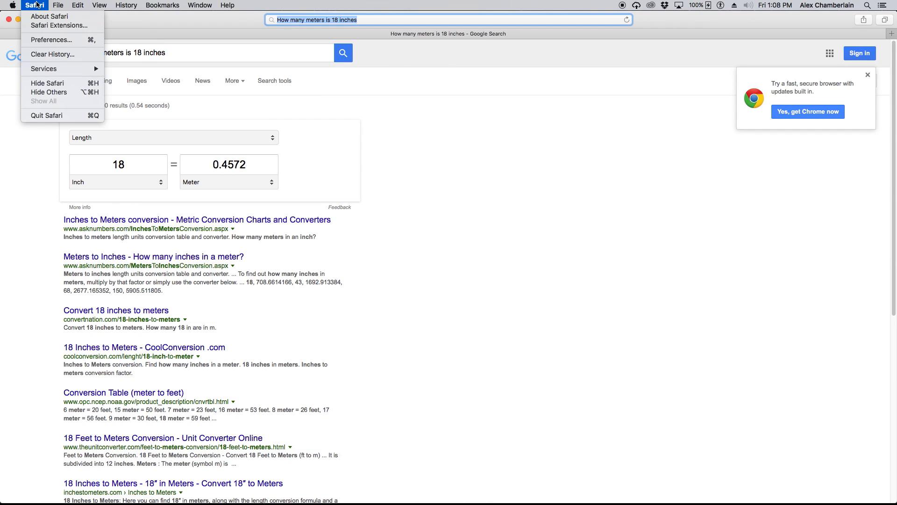
{"action": "left_click", "coordinate": [61, 114]}
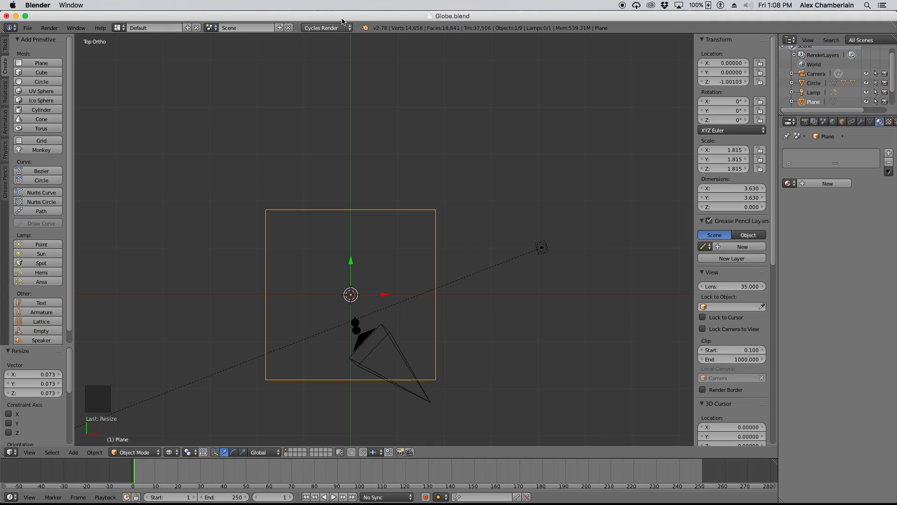
- Set the plane's X and Y dimensions to .4572 so it becomes a small square
{"action": "left_click", "coordinate": [737, 189]}
{"action": "type", "text": ".4572"}
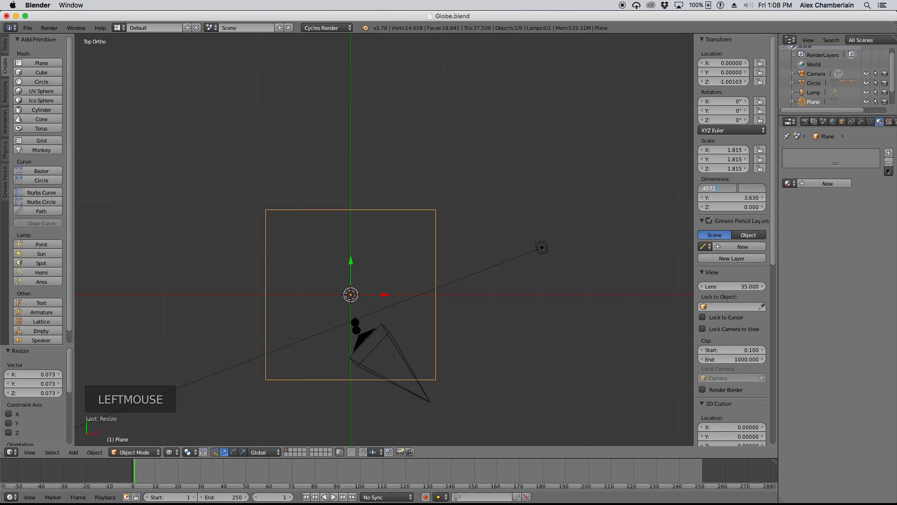
{"action": "key", "text": "Return"}
{"action": "double_click", "coordinate": [740, 197]}
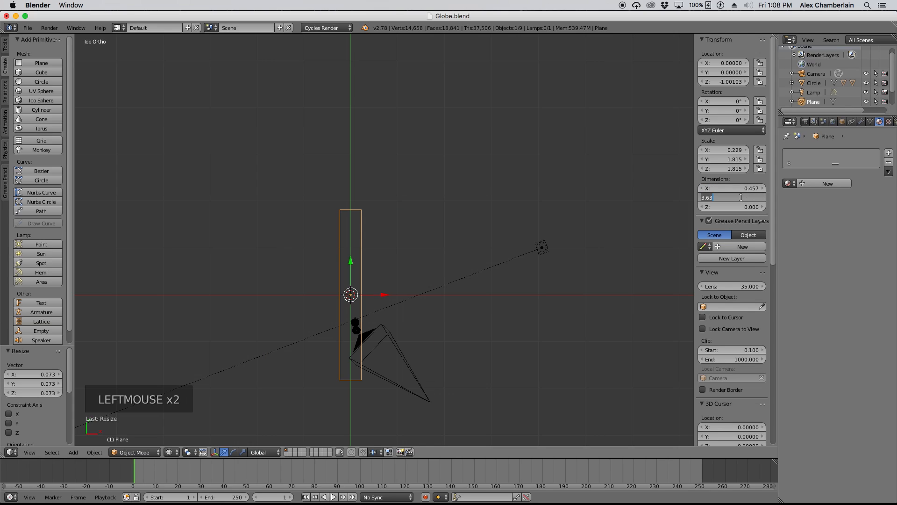
{"action": "key", "text": "BackSpace"}
{"action": "key", "text": "Return"}
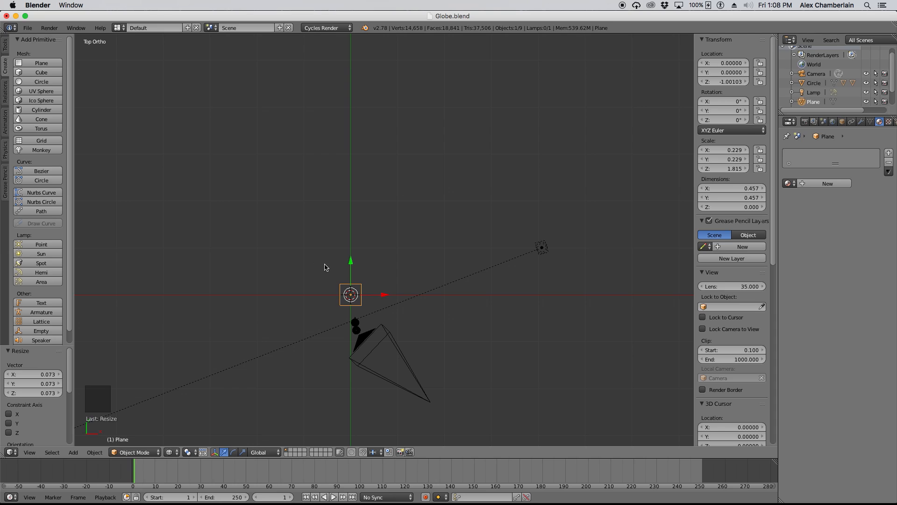
- Look through the camera, select it, and fly it backward until the small plane falls inside the photo frame
{"action": "key", "text": "KP_0"}
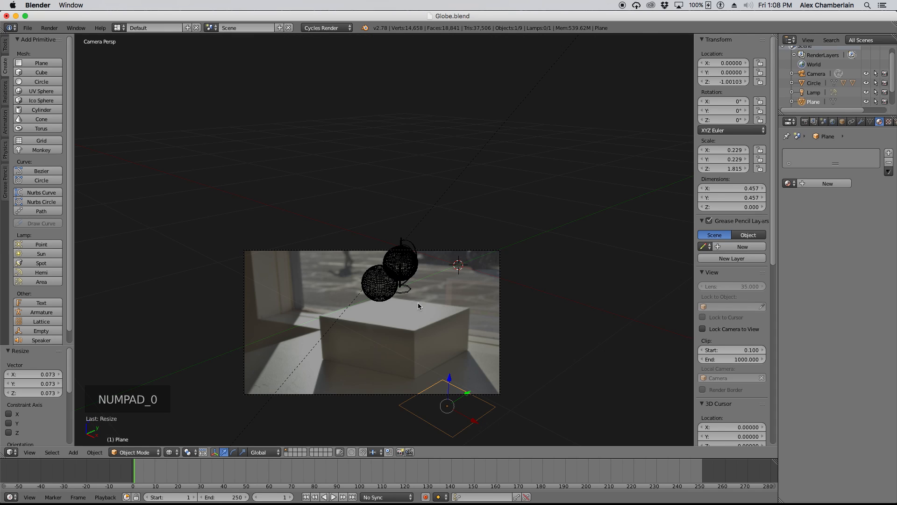
{"action": "scroll", "coordinate": [388, 273], "scroll_direction": "down", "scroll_amount": 2}
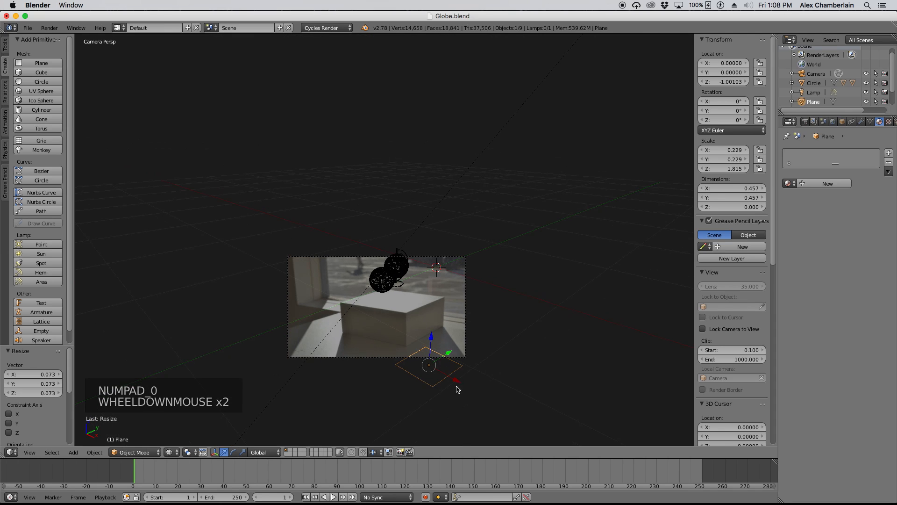
{"action": "scroll", "coordinate": [431, 355], "scroll_direction": "up", "scroll_amount": 3}
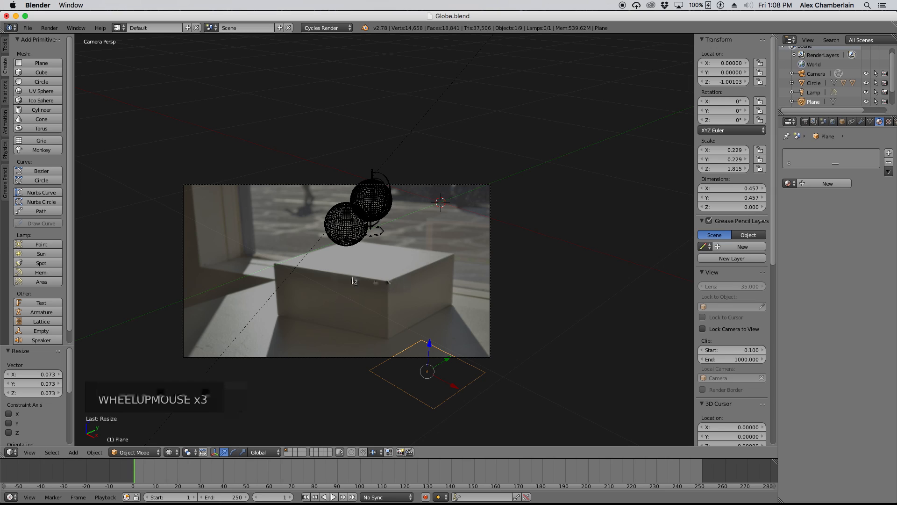
{"action": "scroll", "coordinate": [346, 233], "scroll_direction": "down", "scroll_amount": 2}
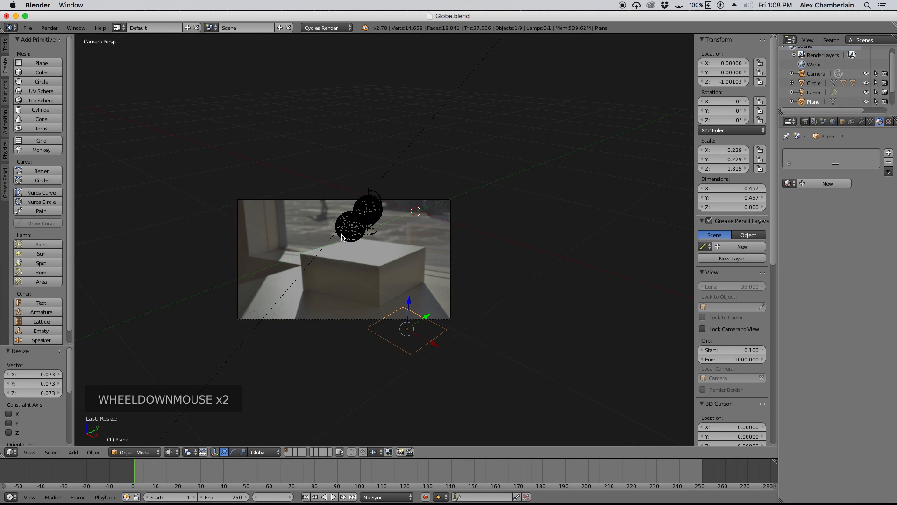
{"action": "left_click", "coordinate": [376, 193]}
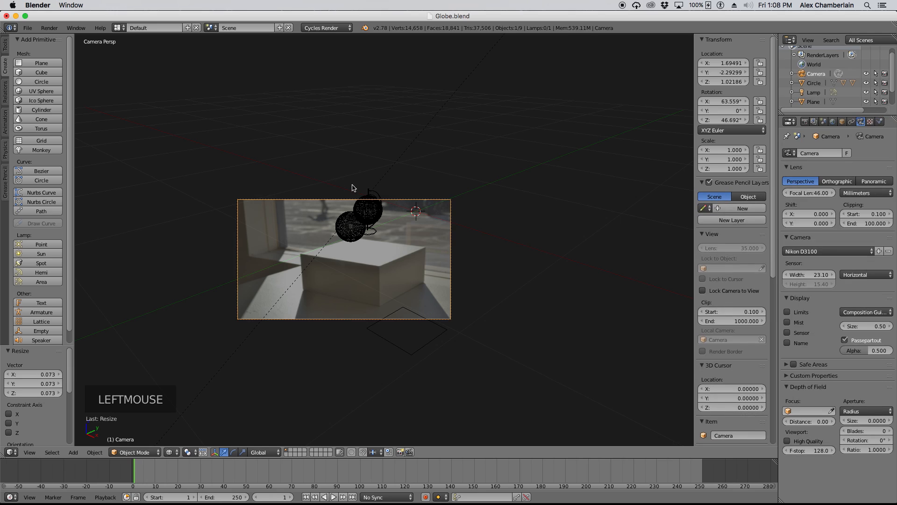
{"action": "key", "text": "shift+f"}
{"action": "key", "text": "s"}
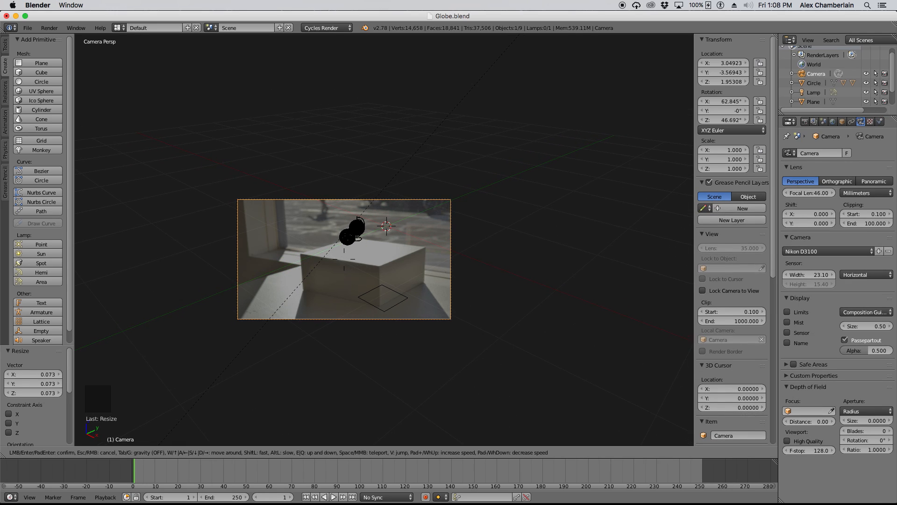
- Fly the camera sideways and down to a height of about 0.193, aiming it so the plane lies over the box top
{"action": "key", "text": "a"}
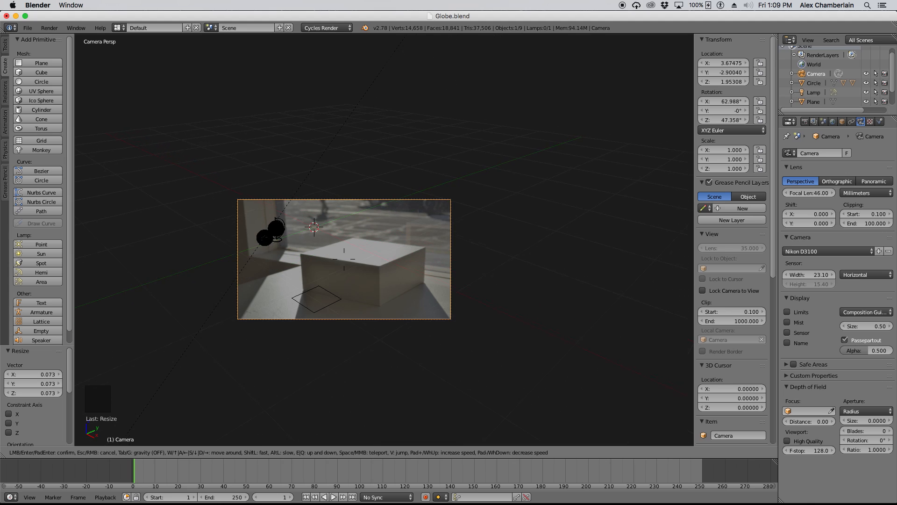
{"action": "key", "text": "d"}
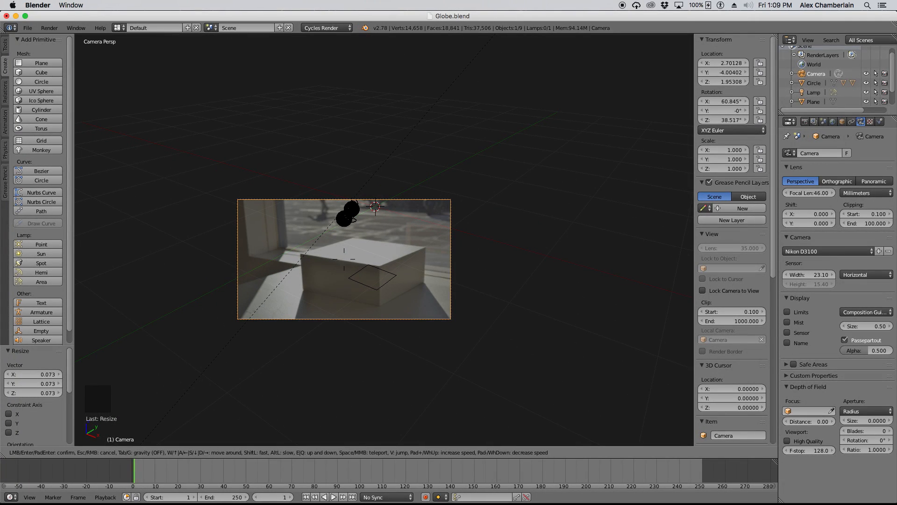
{"action": "key", "text": "e"}
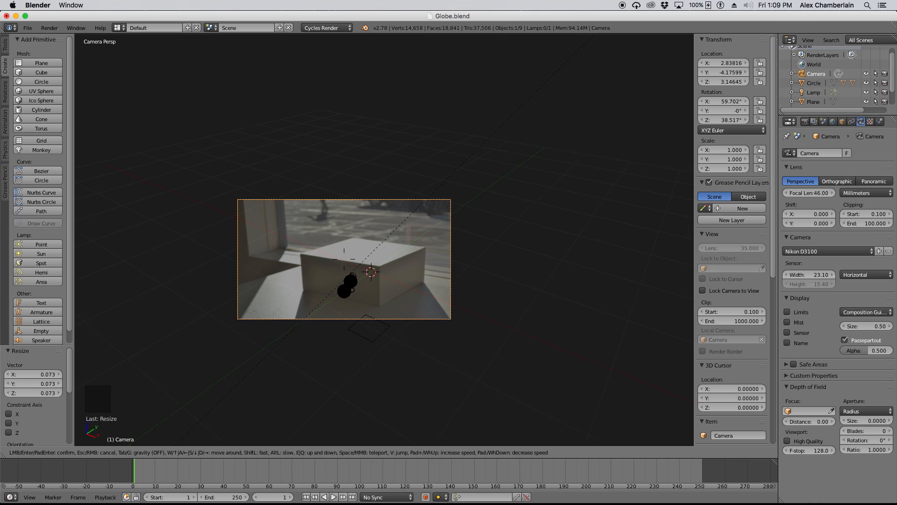
{"action": "key", "text": "q"}
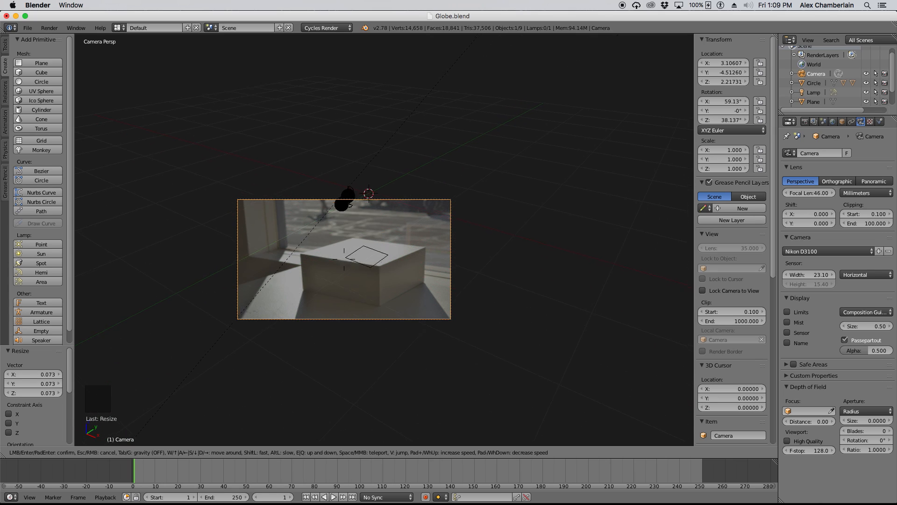
{"action": "key", "text": "q"}
{"action": "key", "text": "q"}
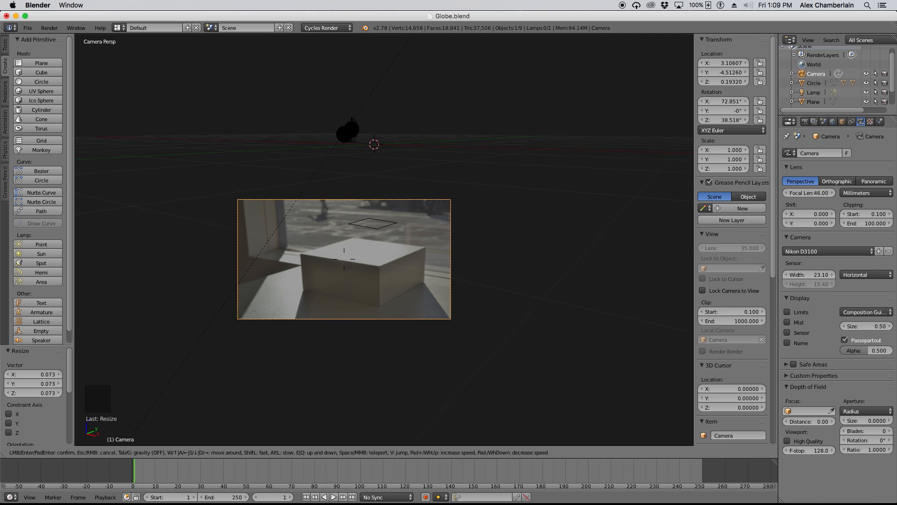
{"action": "key", "text": "a"}
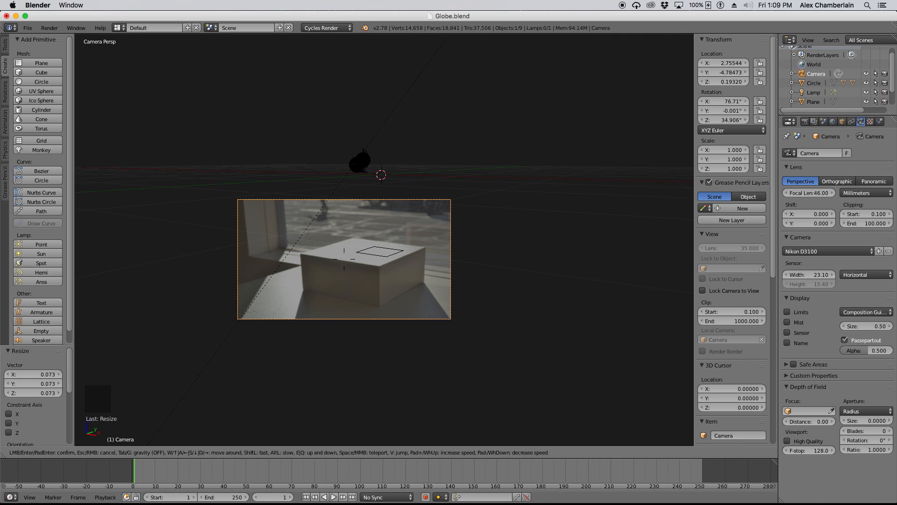
- Fly the camera forward and adjust its angle and height until the plane's outline matches the box top, at about X 1.134, Y -1.821, Z -0.455
{"action": "key", "text": "w"}
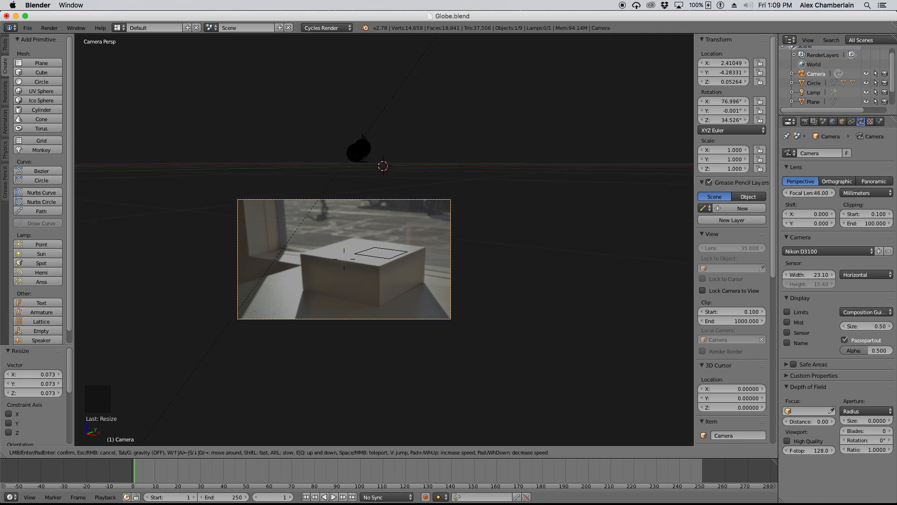
{"action": "key", "text": "d"}
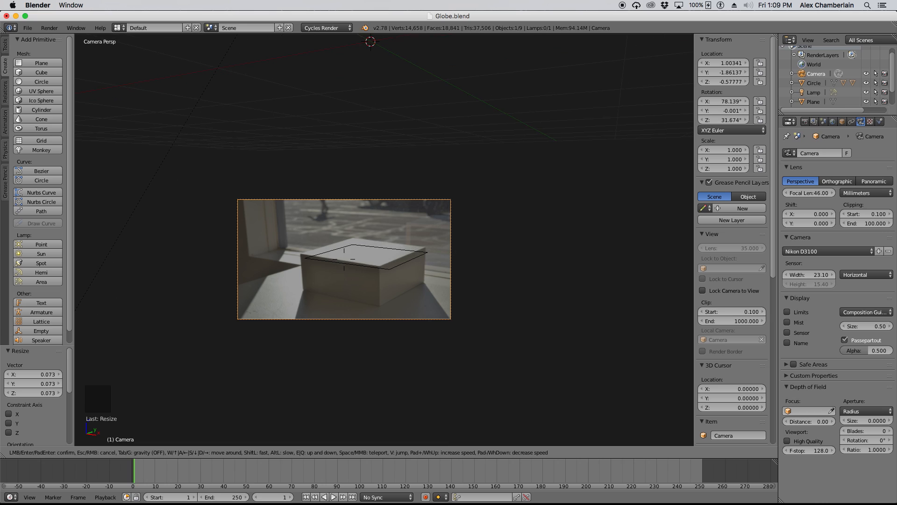
{"action": "key", "text": "a"}
{"action": "key", "text": "d"}
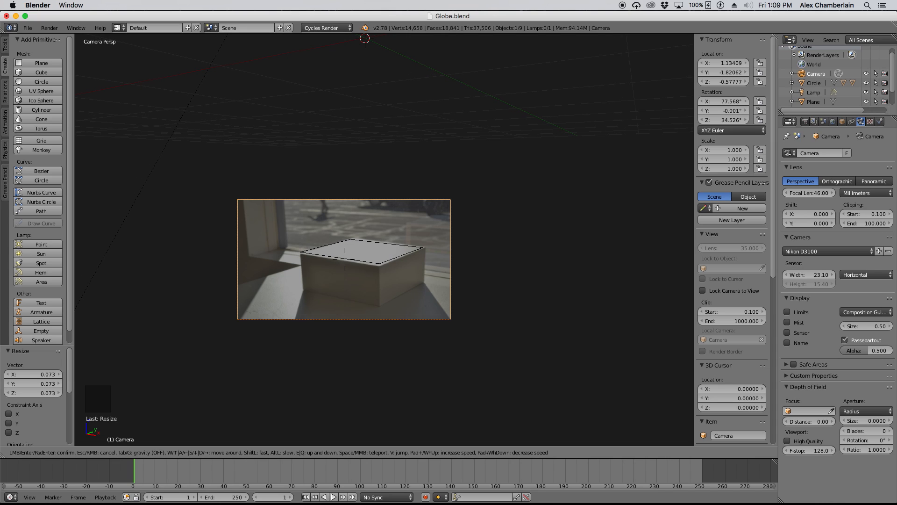
{"action": "key", "text": "e"}
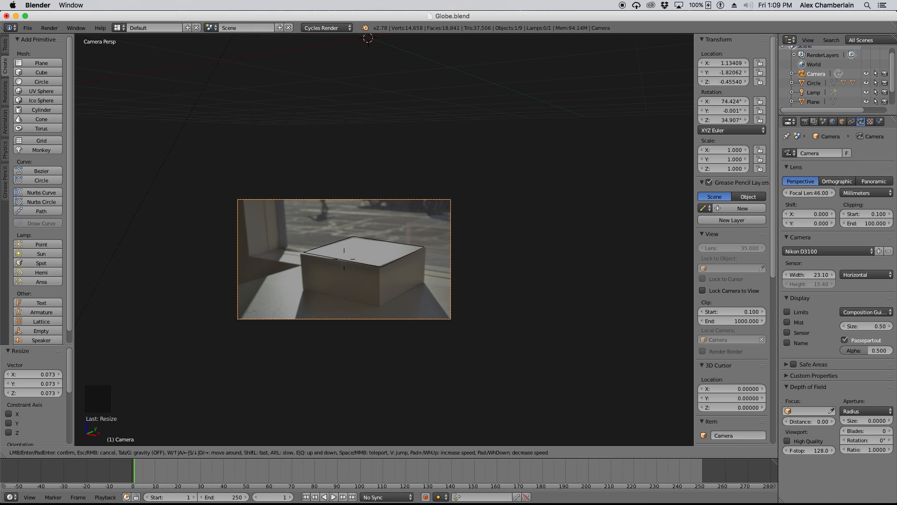
{"action": "left_click", "coordinate": [383, 239]}
- Inspect the plane's corners against the box and nudge the camera by about 0.006 in X, 0.003 in Y and -0.003 in Z
{"action": "scroll", "coordinate": [369, 227], "scroll_direction": "up", "scroll_amount": 6}
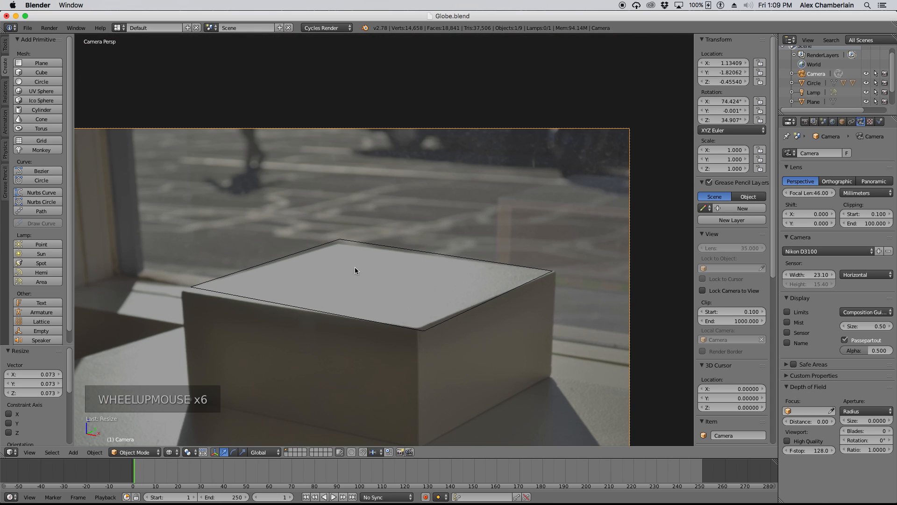
{"action": "scroll", "coordinate": [357, 268], "scroll_direction": "down", "scroll_amount": 2}
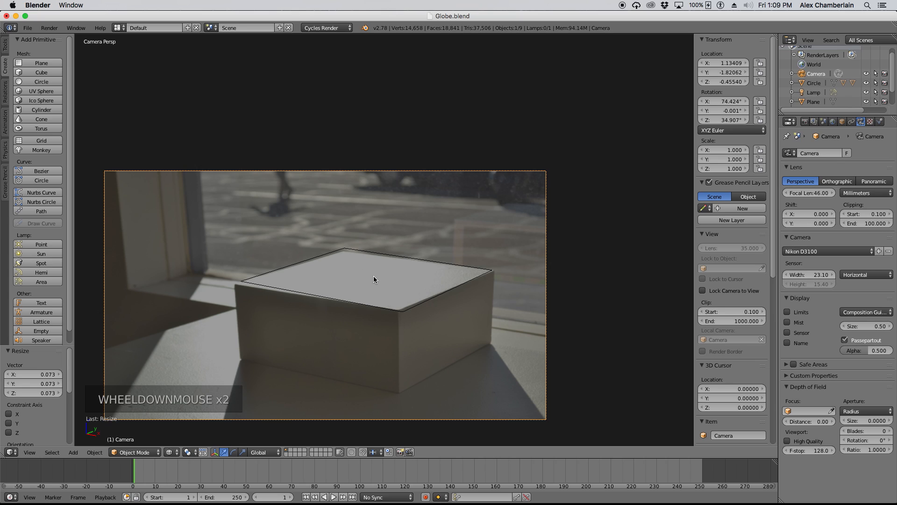
{"action": "key", "text": "g"}
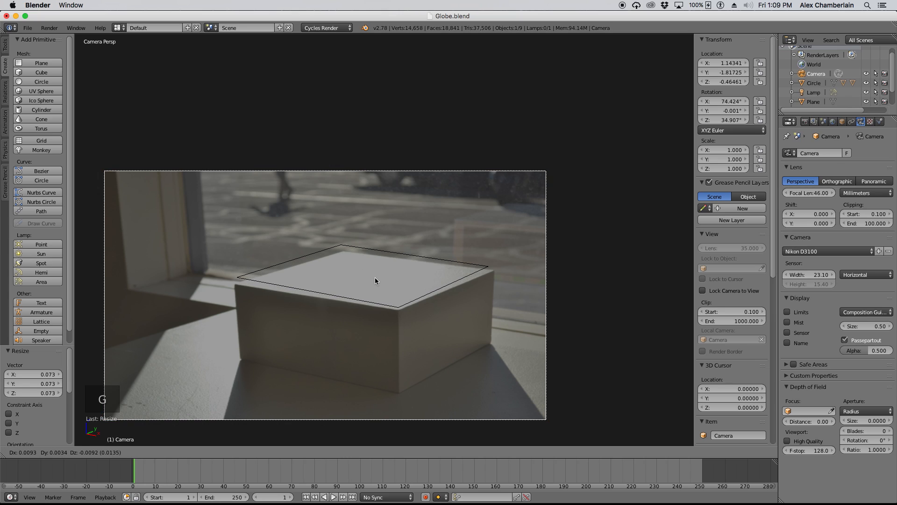
{"action": "left_click", "coordinate": [374, 277]}
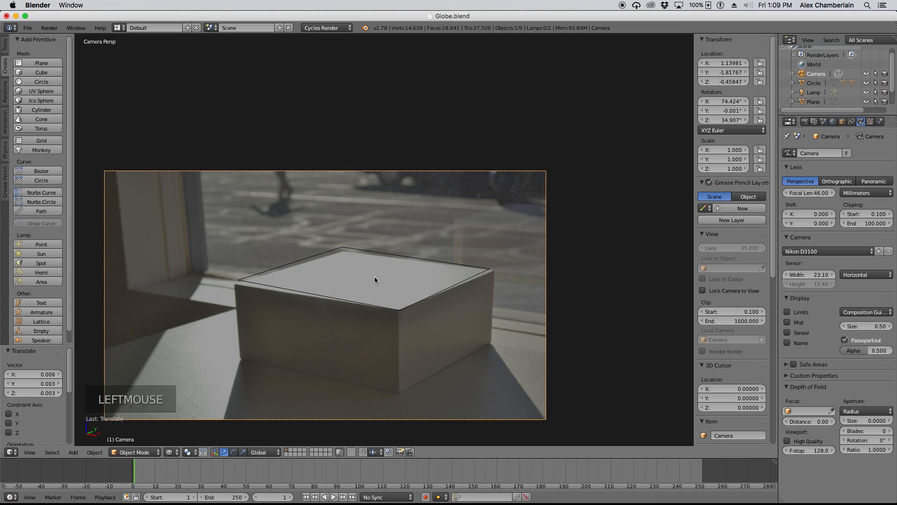
- Raise the camera about 0.046 along Z and re-aim it to bring the plane back onto the box top
{"action": "key", "text": "g"}
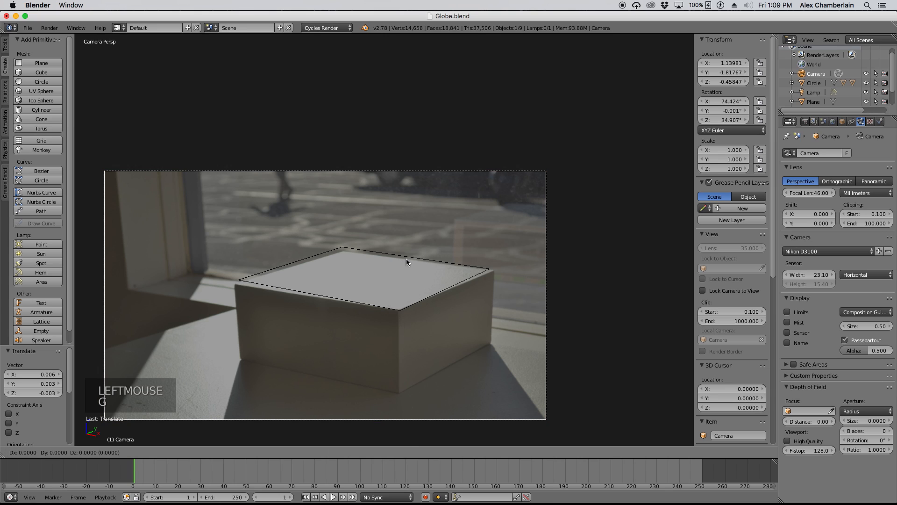
{"action": "key", "text": "z"}
{"action": "left_click", "coordinate": [406, 251]}
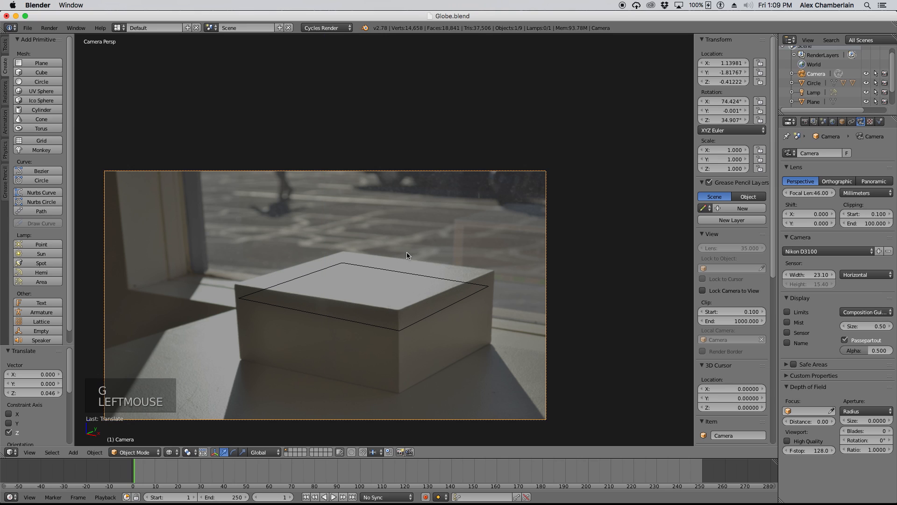
{"action": "key", "text": "shift+f"}
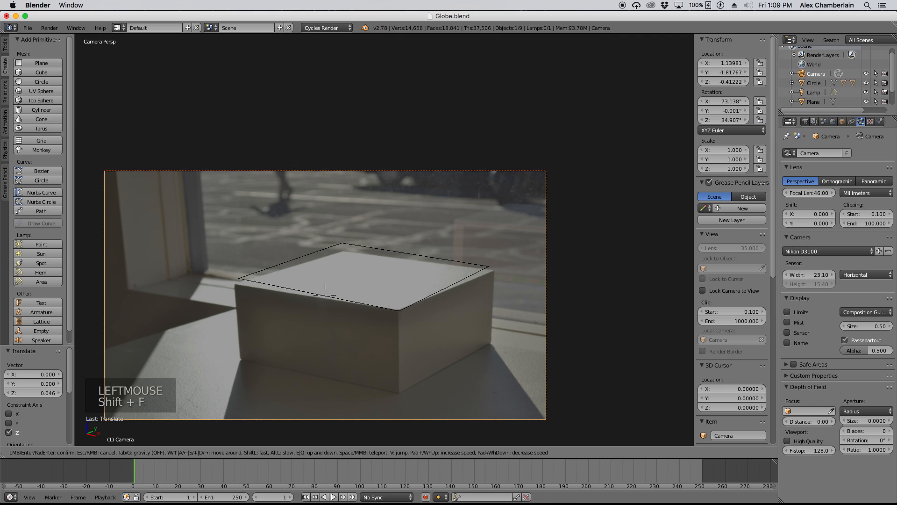
{"action": "left_click", "coordinate": [384, 242]}
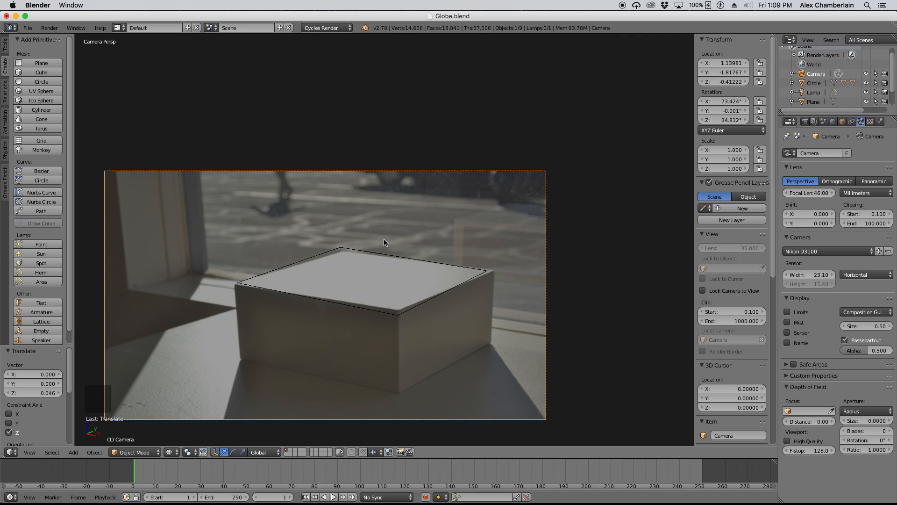
- Lower the camera by about 0.083 and re-aim it to about 75.7° X and 34.9° Z rotation, aligning the plane with the box top
{"action": "key", "text": "g"}
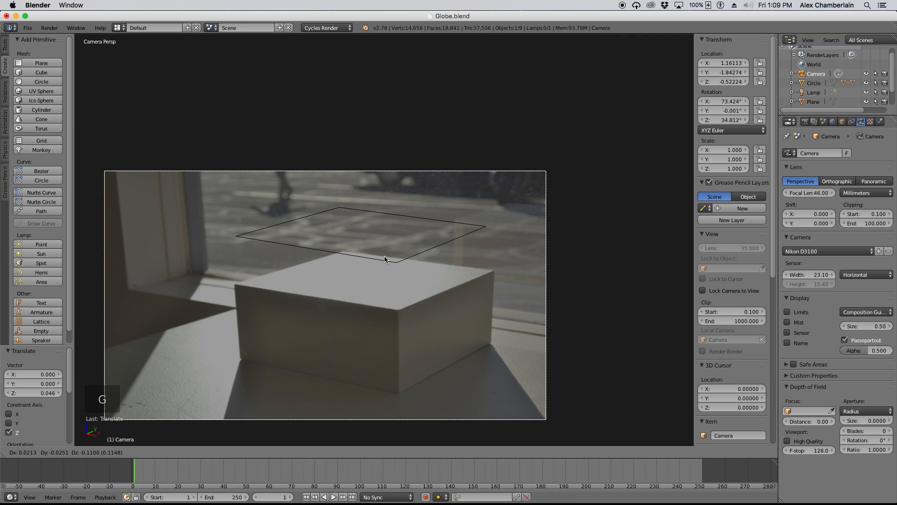
{"action": "left_click", "coordinate": [383, 251]}
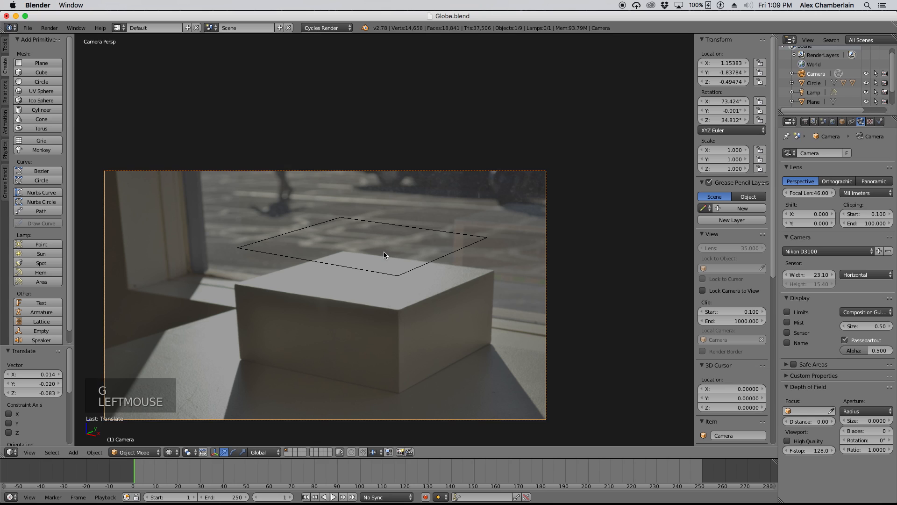
{"action": "key", "text": "shift+f"}
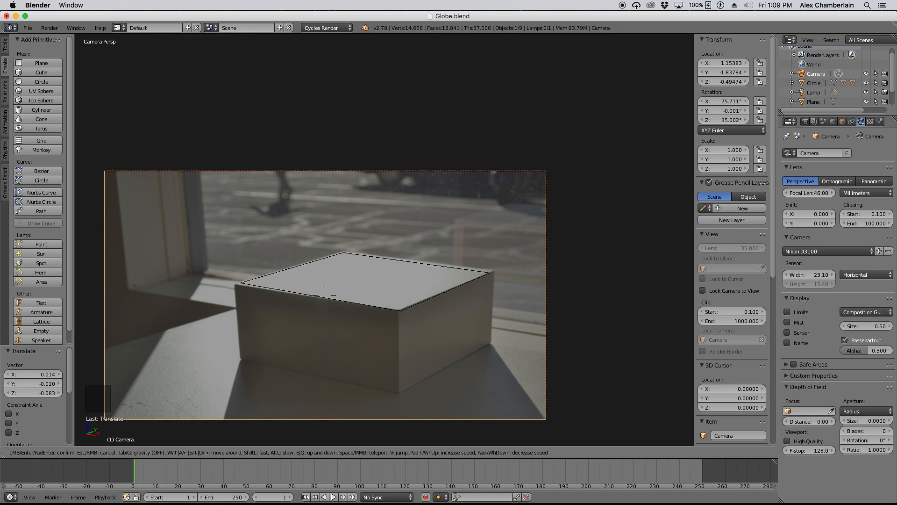
{"action": "left_click", "coordinate": [383, 240]}
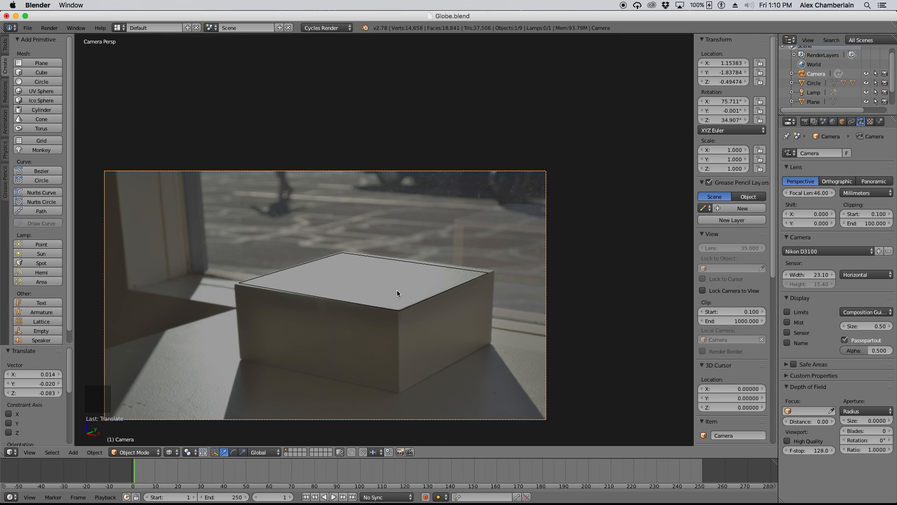
- Fly the camera closer and fine-tune its distance to about X 1.103, Y -1.765, Z -0.517 so the plane's edges fit the box top
{"action": "key", "text": "shift+f"}
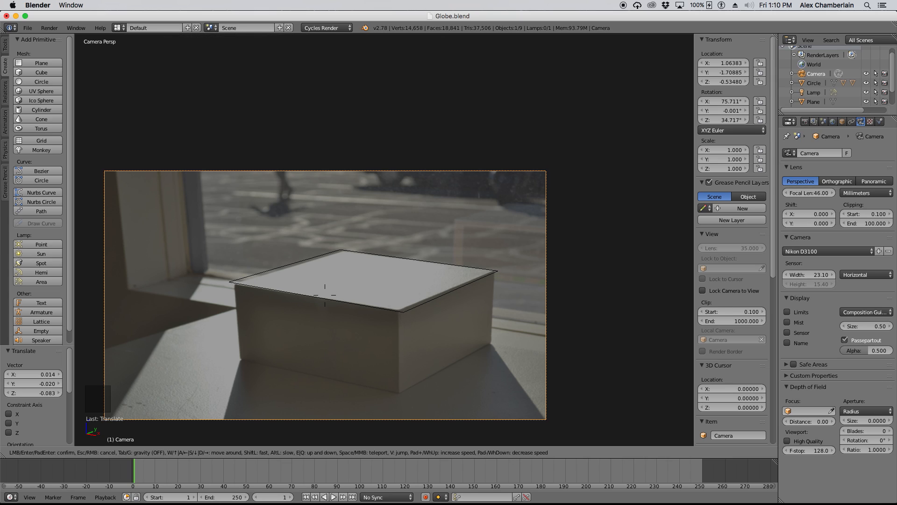
{"action": "key", "text": "Return"}
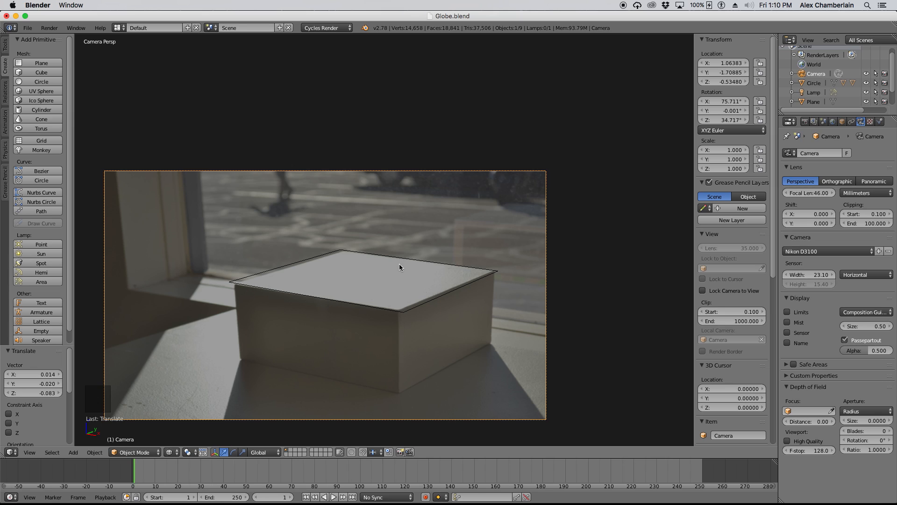
{"action": "key", "text": "s"}
{"action": "right_click", "coordinate": [388, 269]}
{"action": "key", "text": "shift+f"}
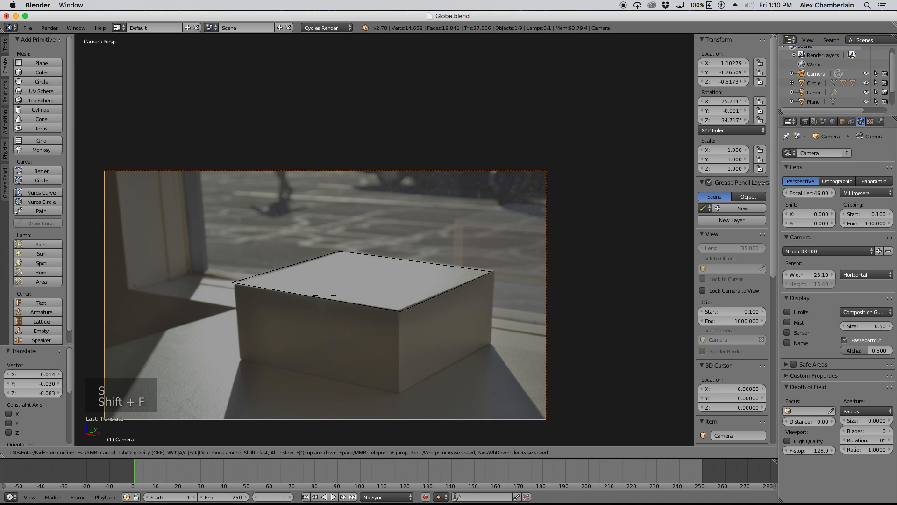
{"action": "left_click", "coordinate": [325, 294]}
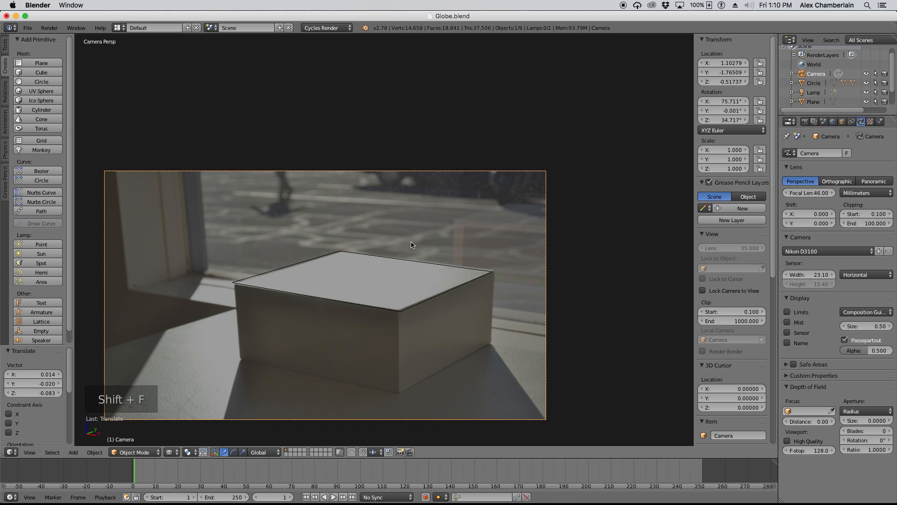
- Roll and re-aim the camera to about 0.7° Y and 34.6° Z rotation, checking the plane's edges against the box top
{"action": "key", "text": "r"}
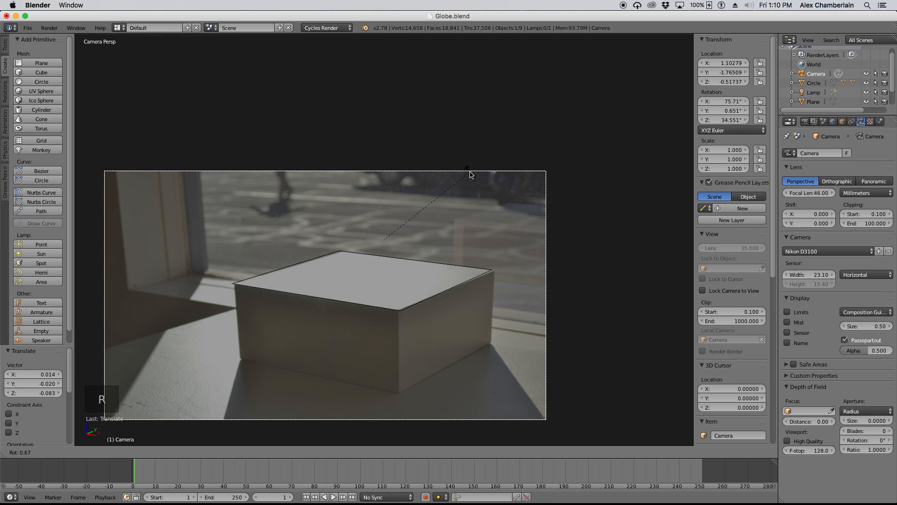
{"action": "left_click", "coordinate": [469, 174]}
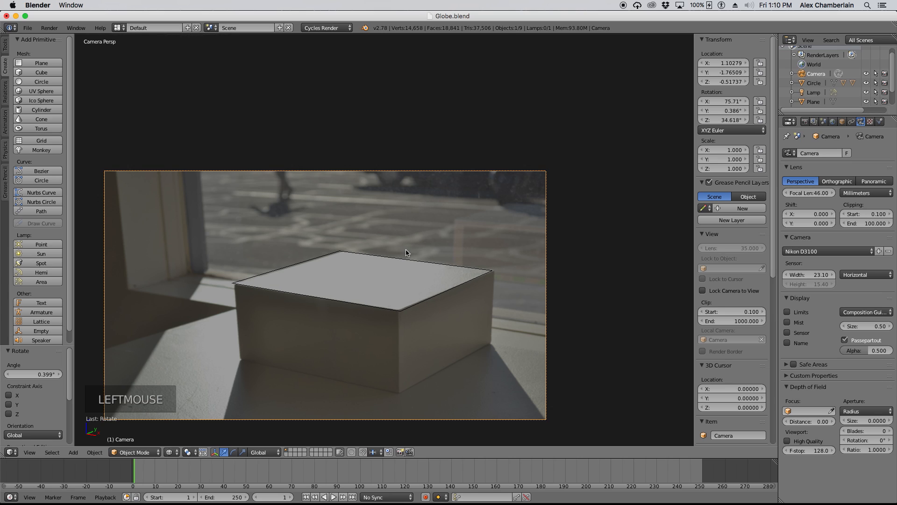
{"action": "key", "text": "shift+f"}
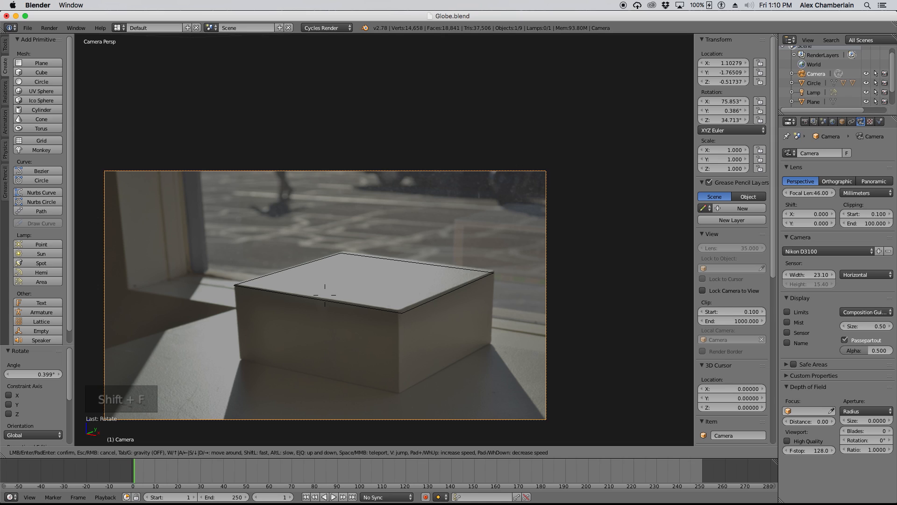
{"action": "key", "text": "Escape"}
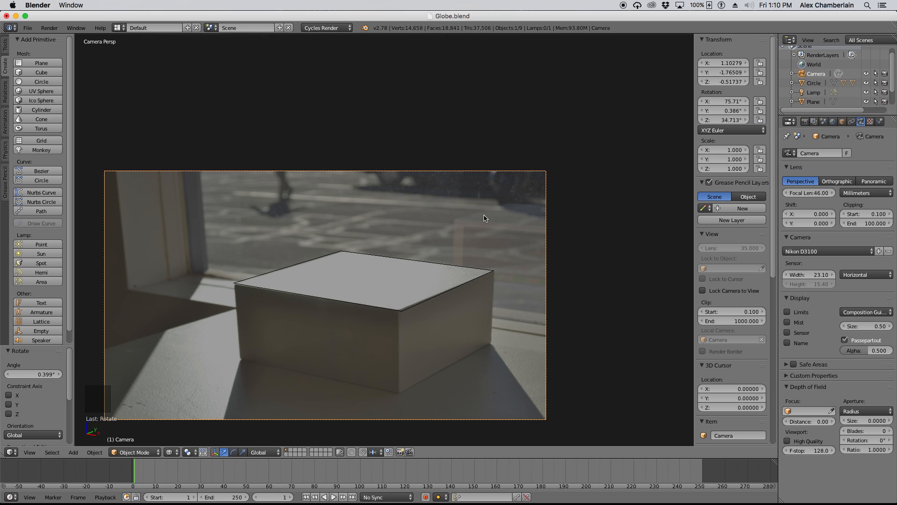
{"action": "key", "text": "r"}
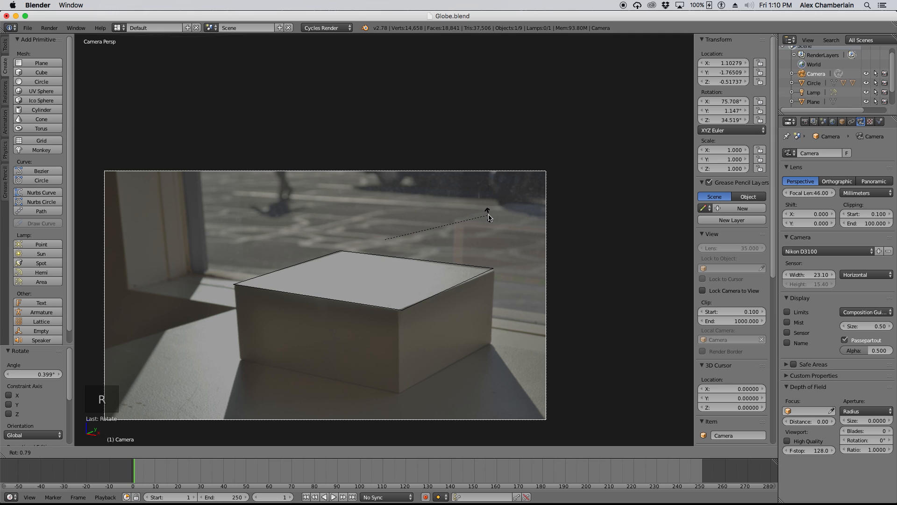
{"action": "left_click", "coordinate": [487, 214]}
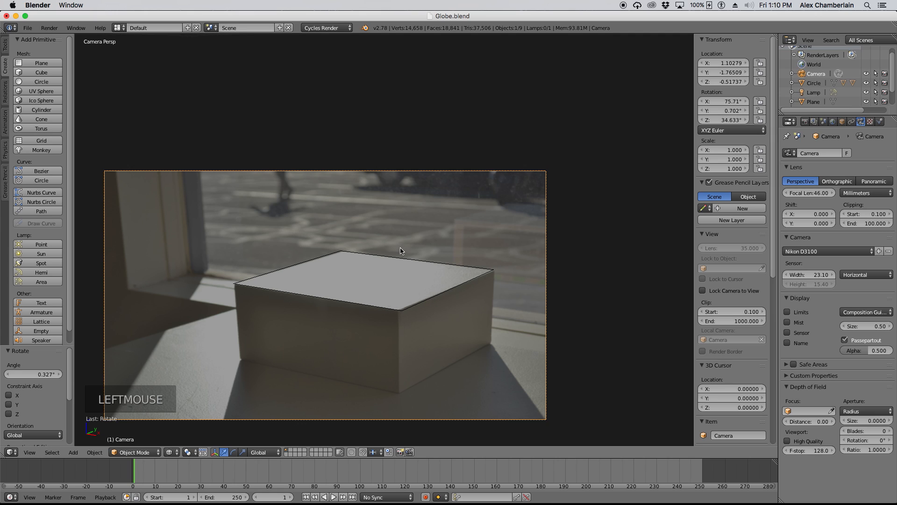
{"action": "scroll", "coordinate": [362, 266], "scroll_direction": "up", "scroll_amount": 3}
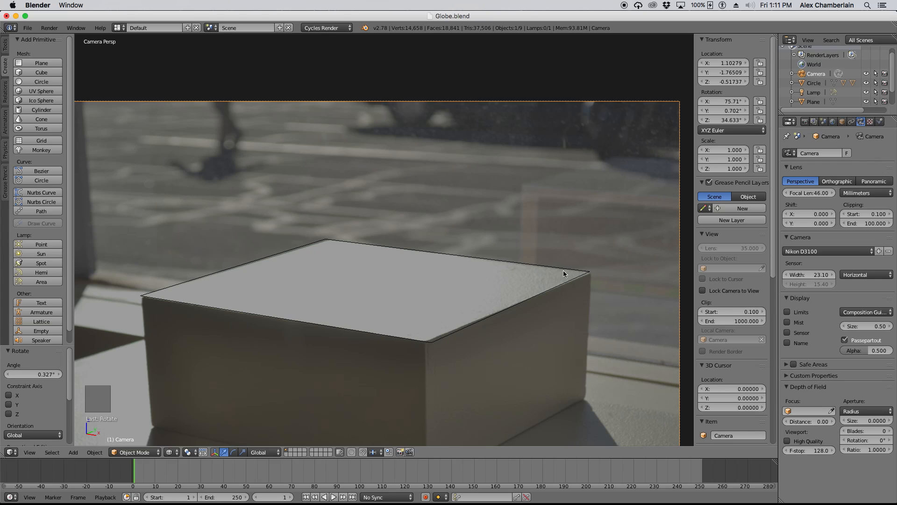
{"action": "scroll", "coordinate": [397, 279], "scroll_direction": "down", "scroll_amount": 3}
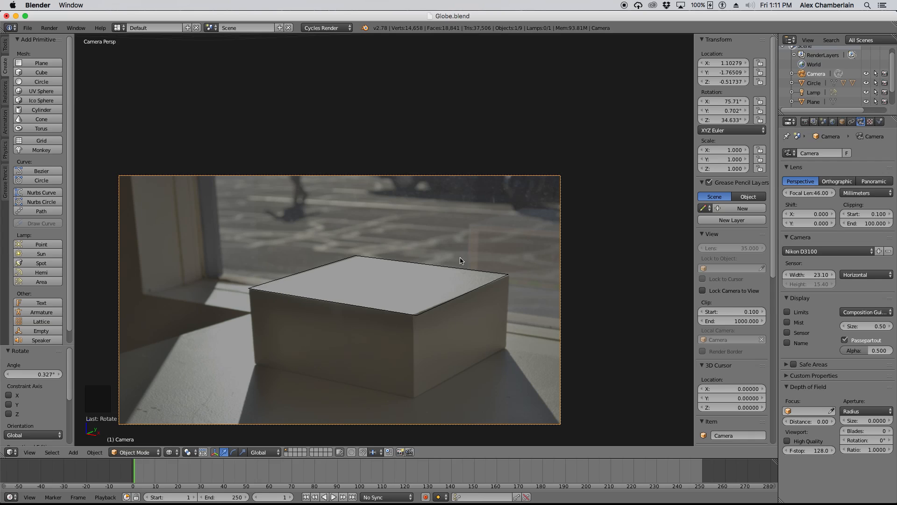
- Edit the plane's mesh and shift its front corner vertex about -0.009 along X onto the box's front top corner
{"action": "left_click", "coordinate": [423, 313]}
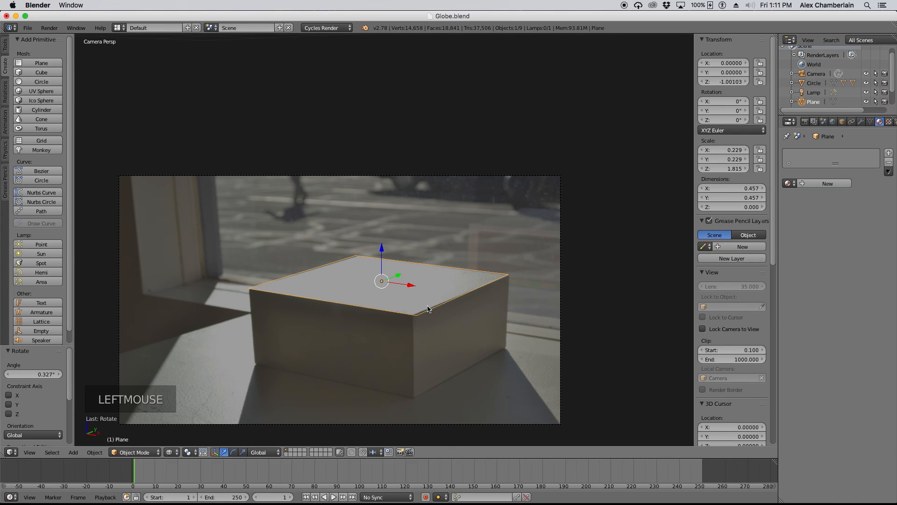
{"action": "key", "text": "Tab"}
{"action": "scroll", "coordinate": [417, 312], "scroll_direction": "up", "scroll_amount": 6}
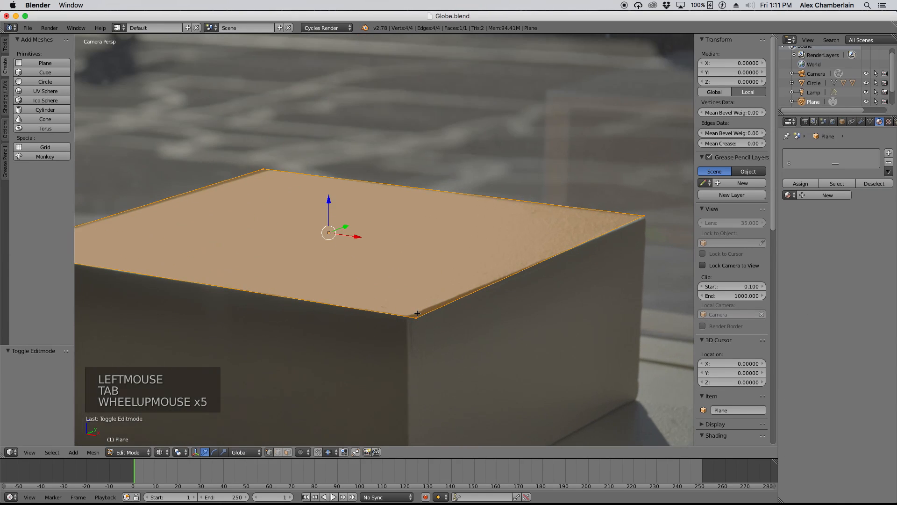
{"action": "left_click", "coordinate": [417, 318]}
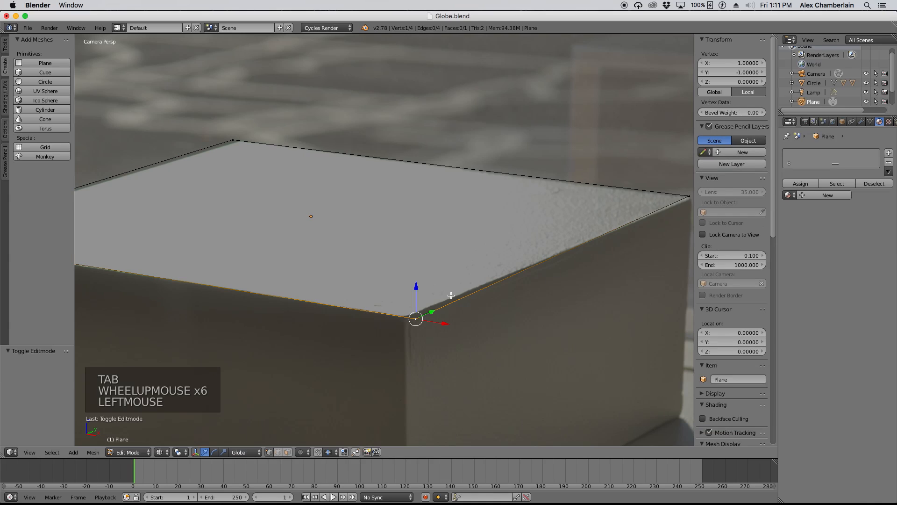
{"action": "key", "text": "g"}
{"action": "key", "text": "x"}
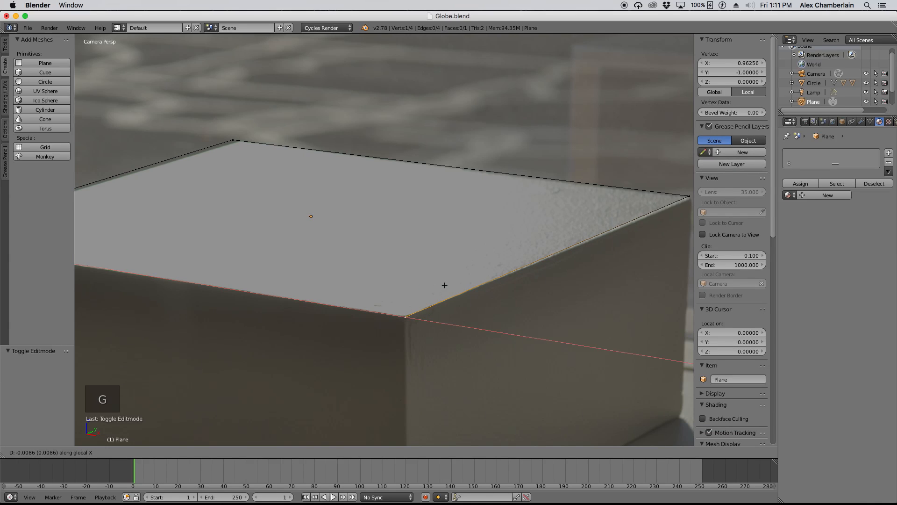
{"action": "left_click", "coordinate": [444, 285]}
- Move the plane's right corner vertex to about X 1.020, Y 0.973 so it sits on the box's right top corner
{"action": "scroll", "coordinate": [380, 315], "scroll_direction": "down", "scroll_amount": 3}
{"action": "scroll", "coordinate": [562, 247], "scroll_direction": "up", "scroll_amount": 4}
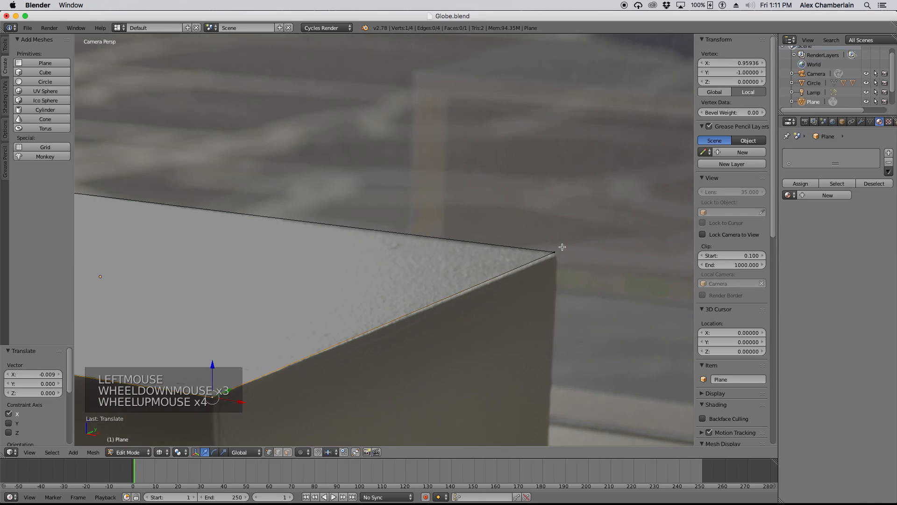
{"action": "left_click", "coordinate": [555, 253]}
{"action": "key", "text": "g"}
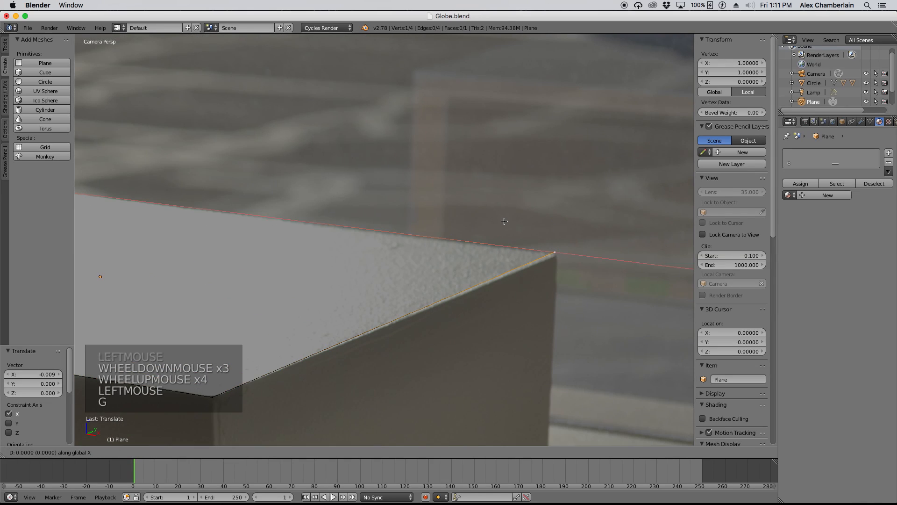
{"action": "left_click", "coordinate": [509, 221]}
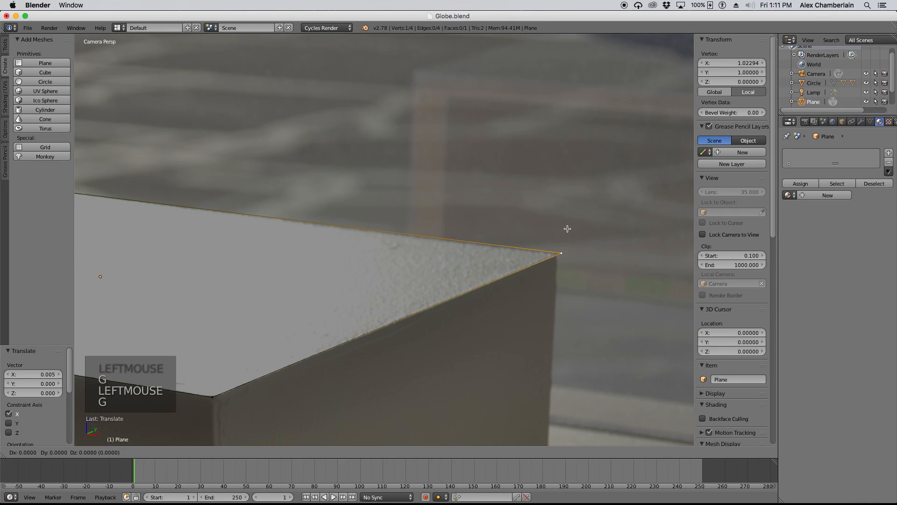
{"action": "key", "text": "g"}
{"action": "key", "text": "y"}
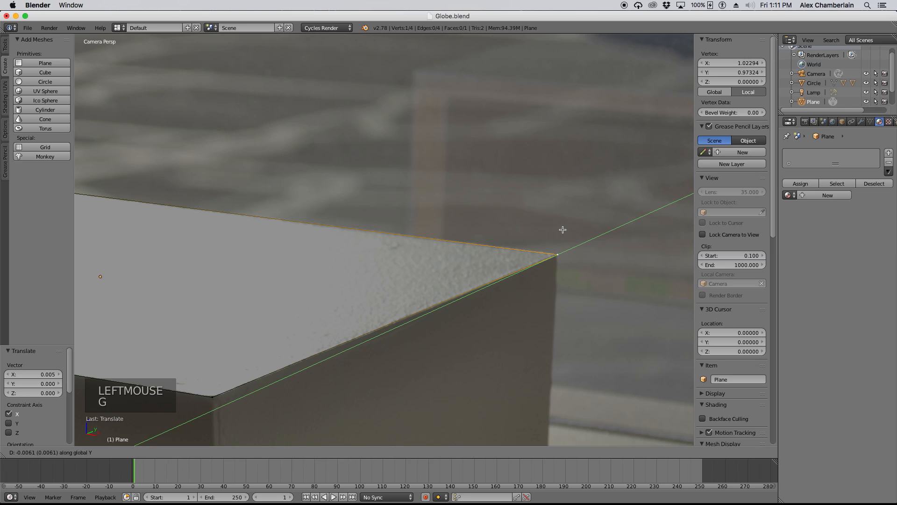
{"action": "left_click", "coordinate": [563, 230]}
{"action": "key", "text": "g"}
{"action": "left_click", "coordinate": [572, 258]}
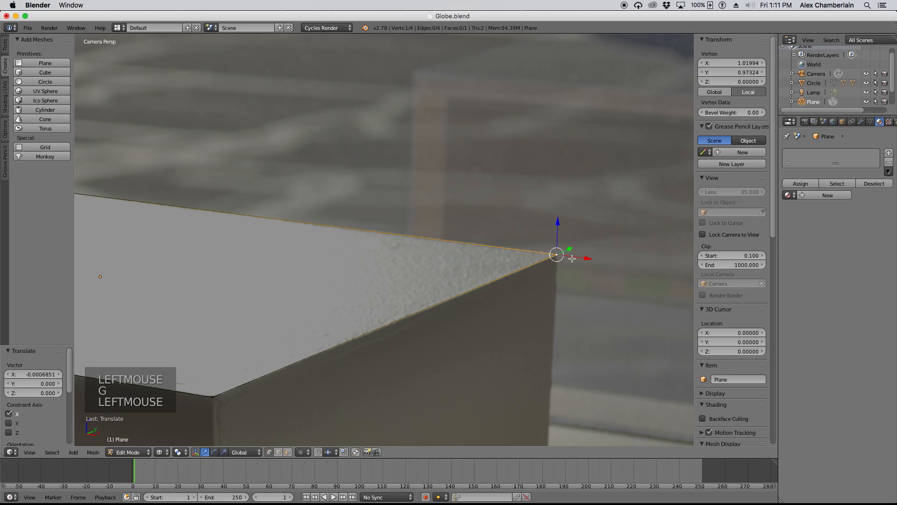
- Shift the plane's back corner vertex about 0.008 along X onto the box's rear top corner
{"action": "scroll", "coordinate": [572, 258], "scroll_direction": "down", "scroll_amount": 5}
{"action": "scroll", "coordinate": [346, 241], "scroll_direction": "up", "scroll_amount": 6}
{"action": "left_click", "coordinate": [338, 246]}
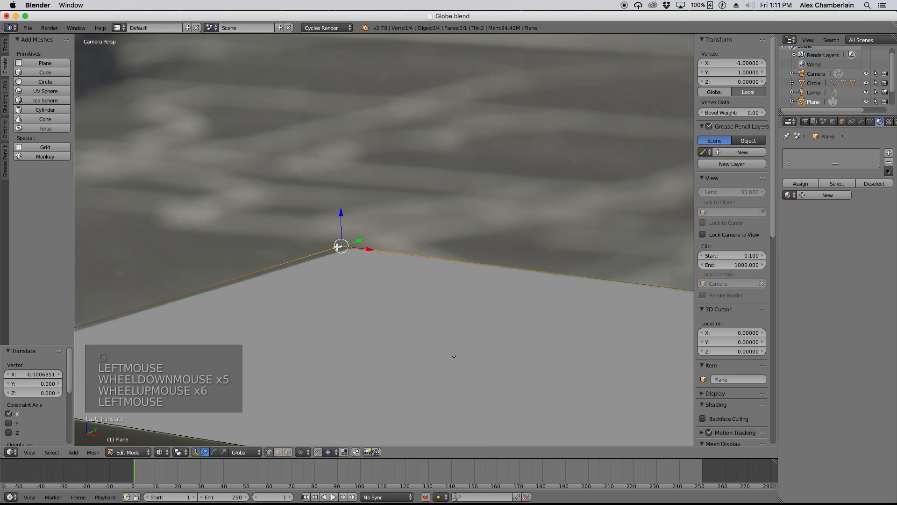
{"action": "key", "text": "g"}
{"action": "left_click", "coordinate": [357, 207]}
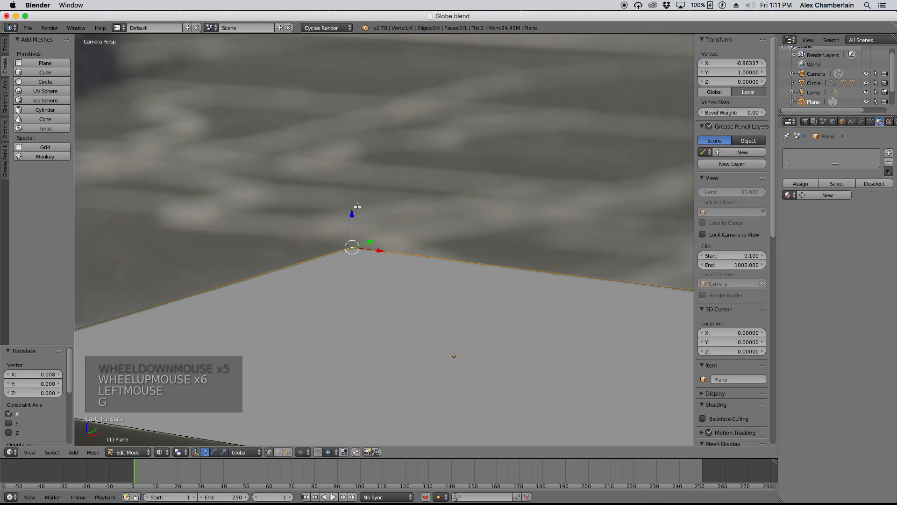
- Shift the plane's left corner vertex about 0.005 along X onto the box's left top corner
{"action": "scroll", "coordinate": [391, 208], "scroll_direction": "down", "scroll_amount": 4}
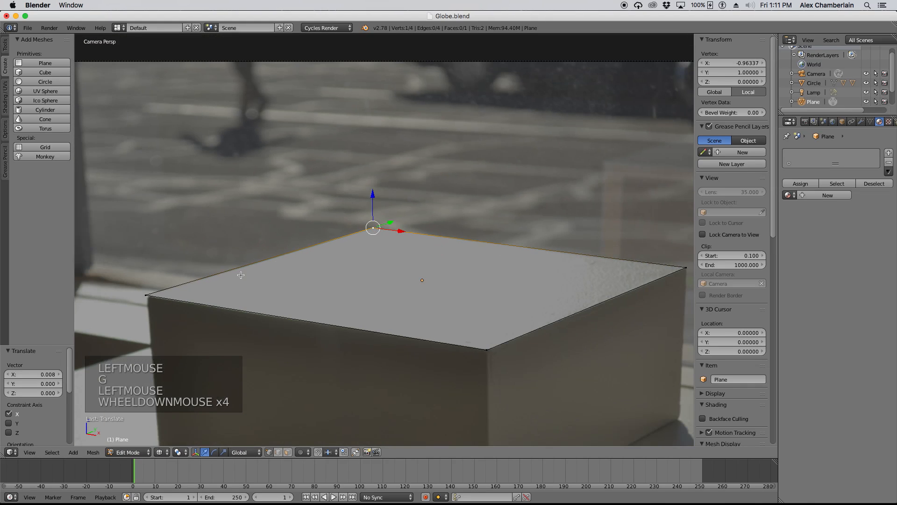
{"action": "left_click", "coordinate": [146, 295]}
{"action": "key", "text": "g"}
{"action": "key", "text": "x"}
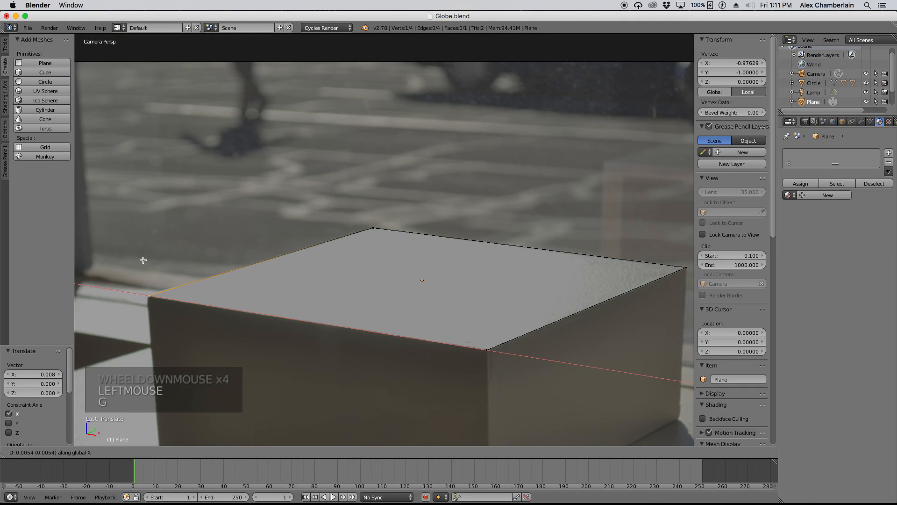
{"action": "left_click", "coordinate": [142, 260]}
- Extrude the whole plane downward by about 0.186 to reach the base of the box in the photo
{"action": "scroll", "coordinate": [471, 209], "scroll_direction": "down", "scroll_amount": 4}
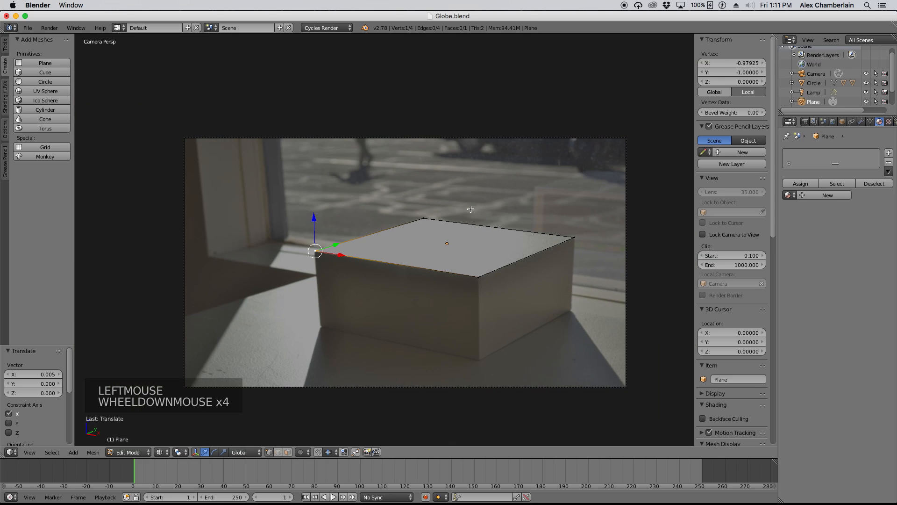
{"action": "scroll", "coordinate": [491, 269], "scroll_direction": "up", "scroll_amount": 1}
{"action": "key", "text": "a"}
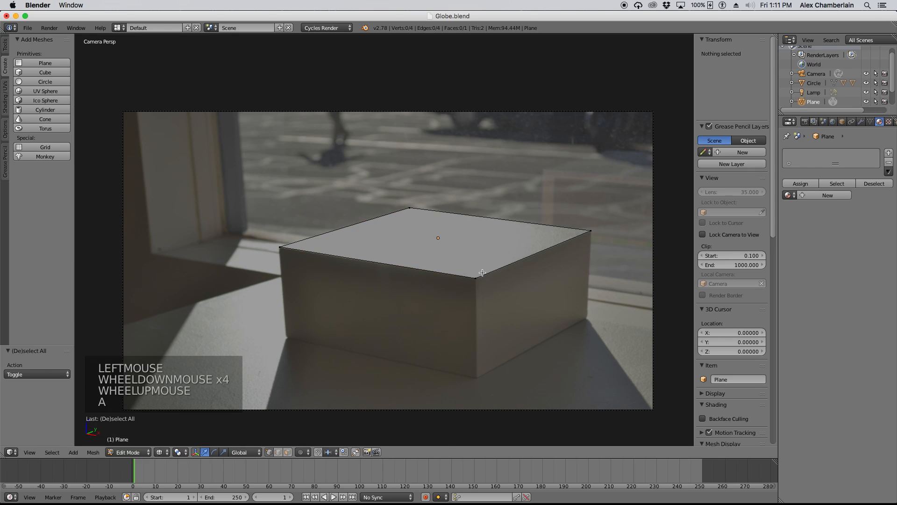
{"action": "key", "text": "a"}
{"action": "key", "text": "e"}
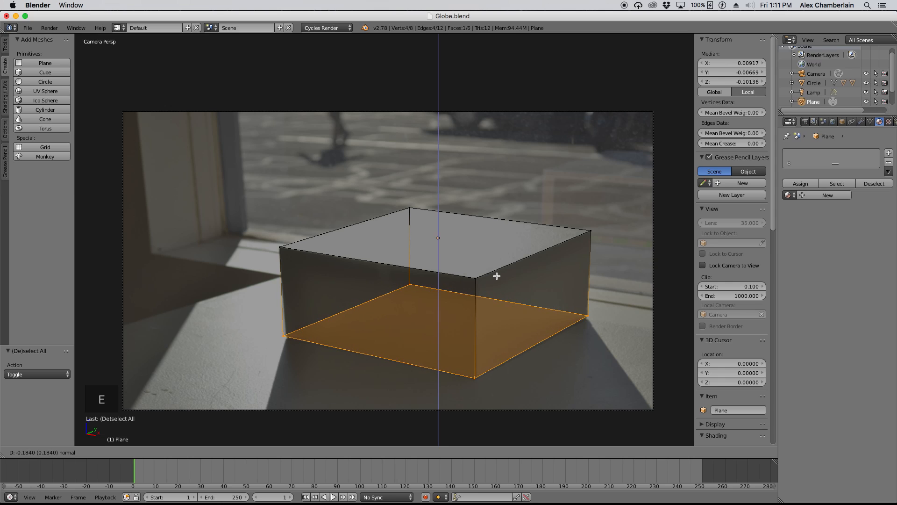
{"action": "left_click", "coordinate": [496, 276]}
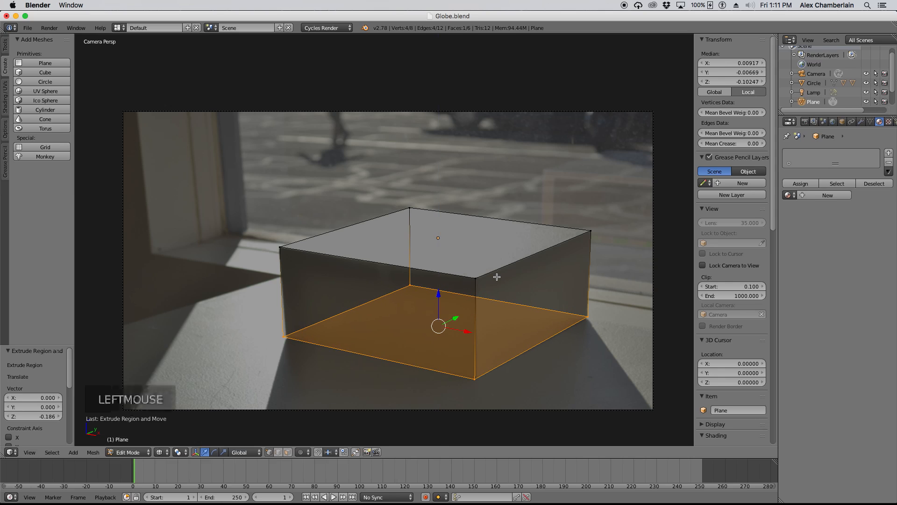
- Move the left bottom corner vertex along X and Y to about X -0.964, Y -0.980, matching the box's left base corner
{"action": "scroll", "coordinate": [280, 309], "scroll_direction": "up", "scroll_amount": 7}
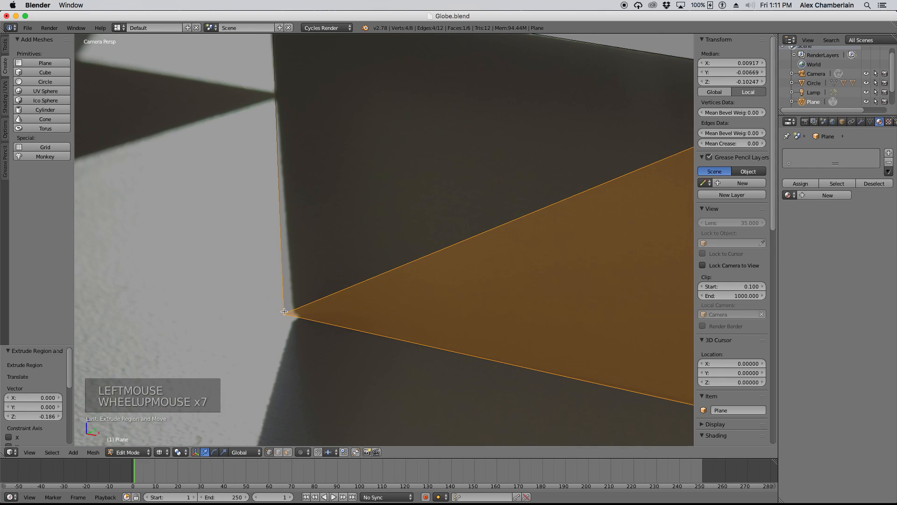
{"action": "left_click", "coordinate": [284, 311]}
{"action": "key", "text": "g"}
{"action": "key", "text": "y"}
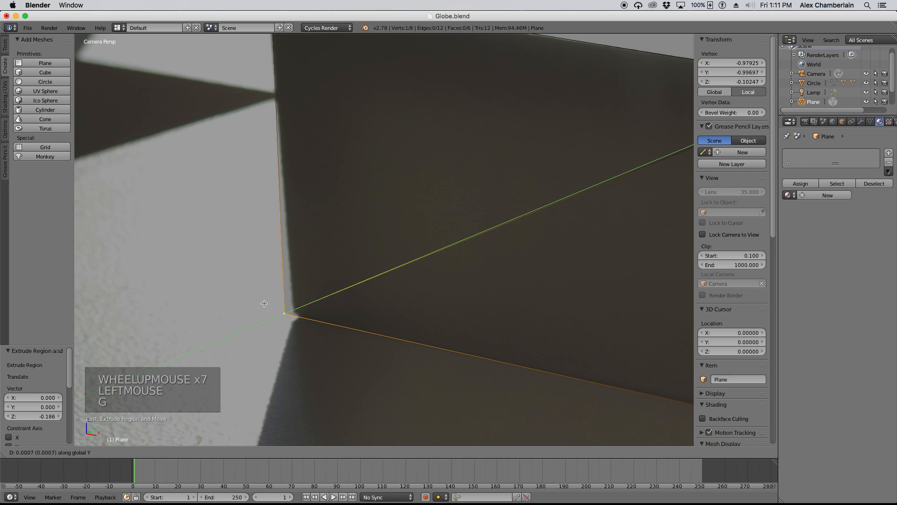
{"action": "left_click", "coordinate": [271, 301]}
{"action": "key", "text": "g"}
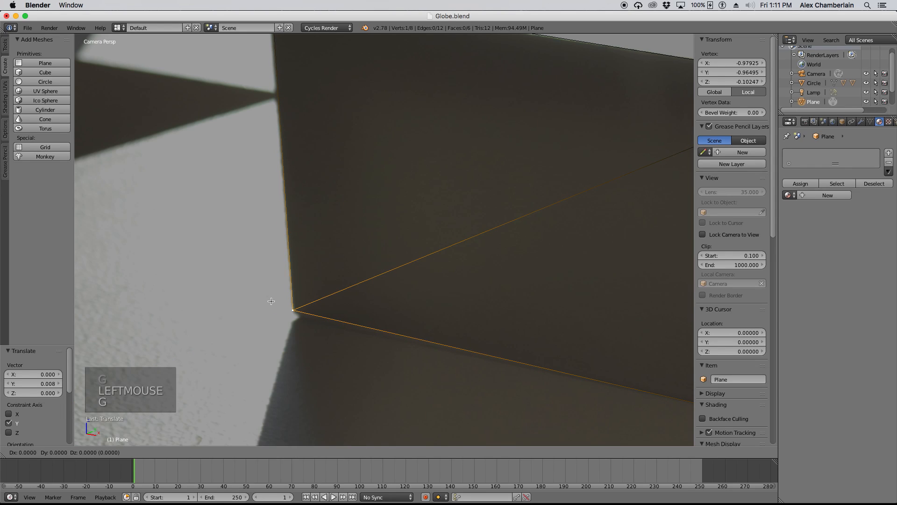
{"action": "key", "text": "x"}
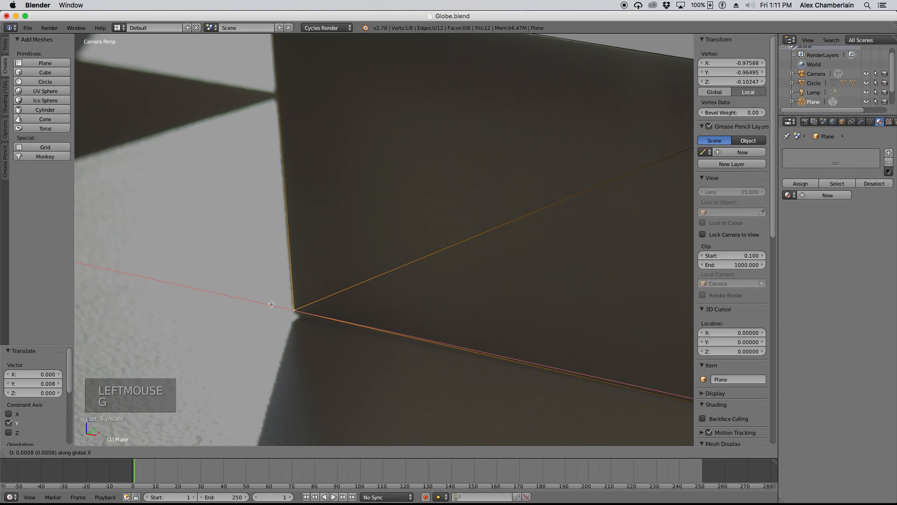
{"action": "left_click", "coordinate": [275, 304]}
{"action": "key", "text": "g"}
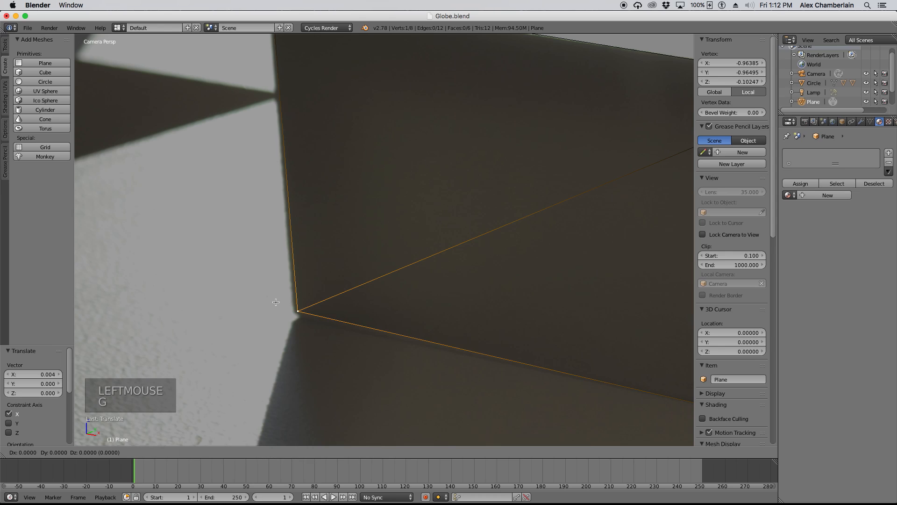
{"action": "key", "text": "y"}
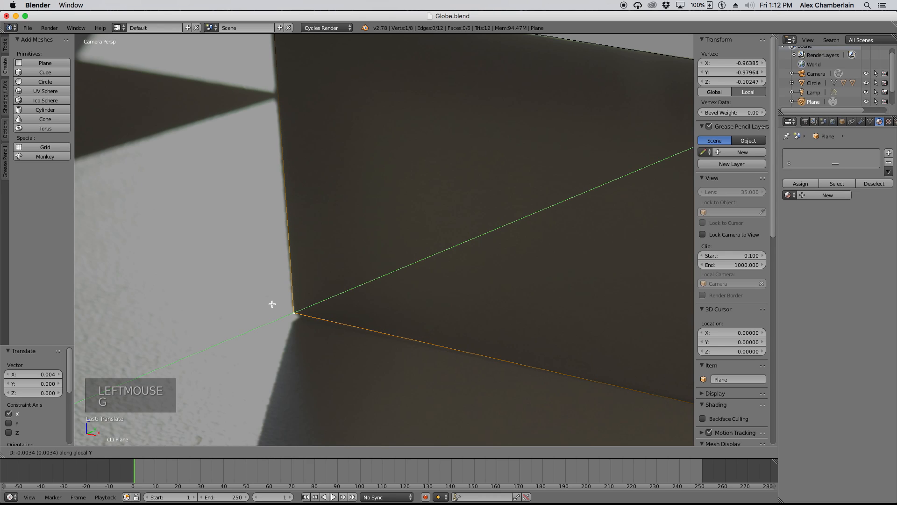
{"action": "left_click", "coordinate": [271, 304]}
- Move the front bottom corner vertex along X and Y to about X 0.963, Y -0.974, matching the box's front base corner
{"action": "scroll", "coordinate": [437, 321], "scroll_direction": "down", "scroll_amount": 8}
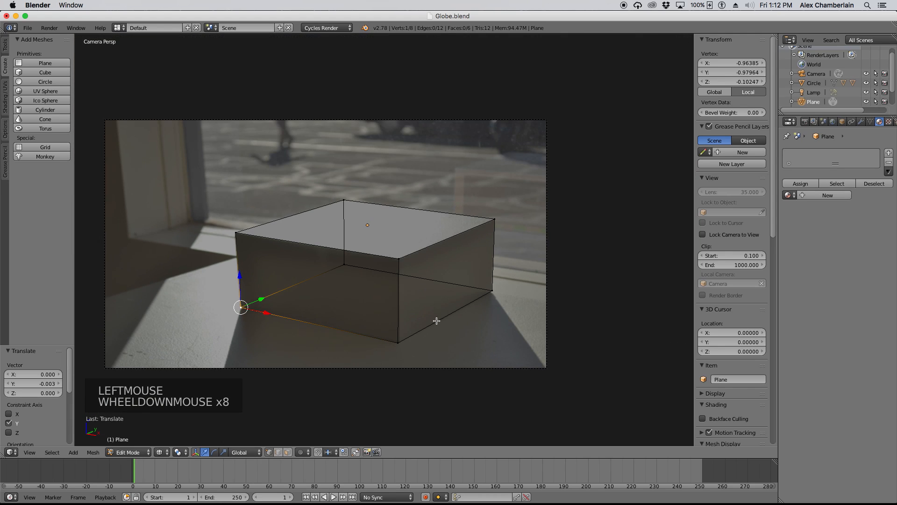
{"action": "scroll", "coordinate": [435, 321], "scroll_direction": "up", "scroll_amount": 5}
{"action": "left_click", "coordinate": [394, 327]}
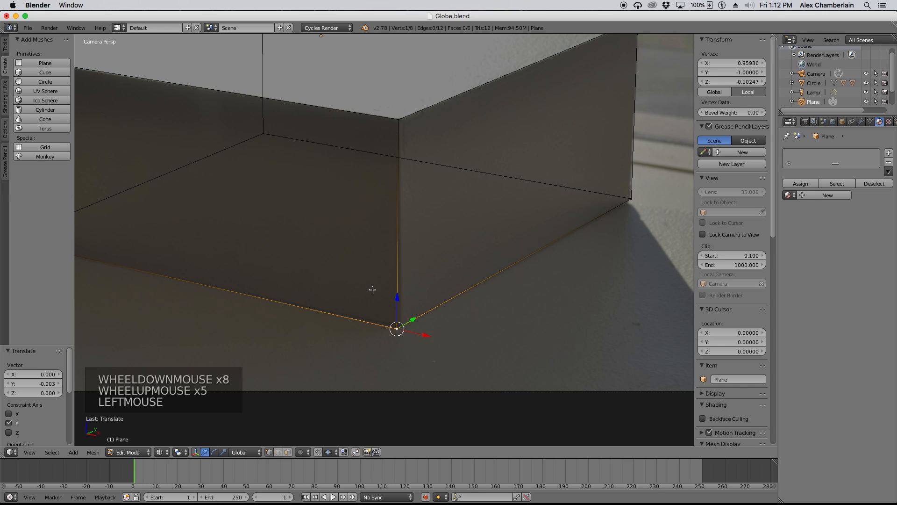
{"action": "key", "text": "g"}
{"action": "key", "text": "x"}
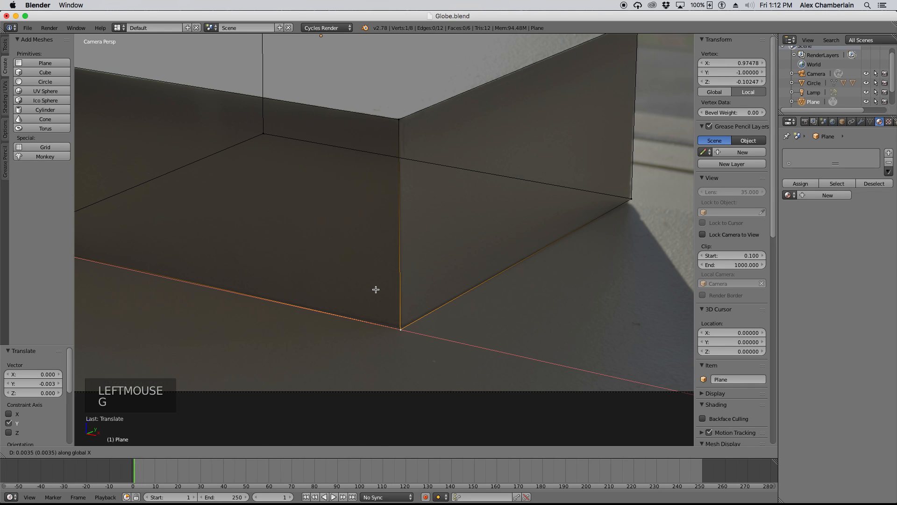
{"action": "left_click", "coordinate": [375, 290]}
{"action": "key", "text": "g"}
{"action": "key", "text": "y"}
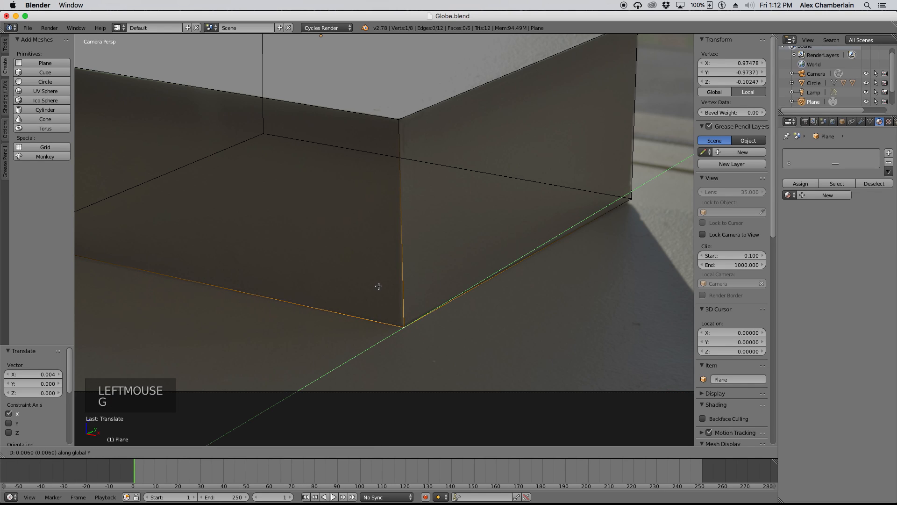
{"action": "left_click", "coordinate": [378, 287]}
{"action": "key", "text": "g"}
{"action": "key", "text": "x"}
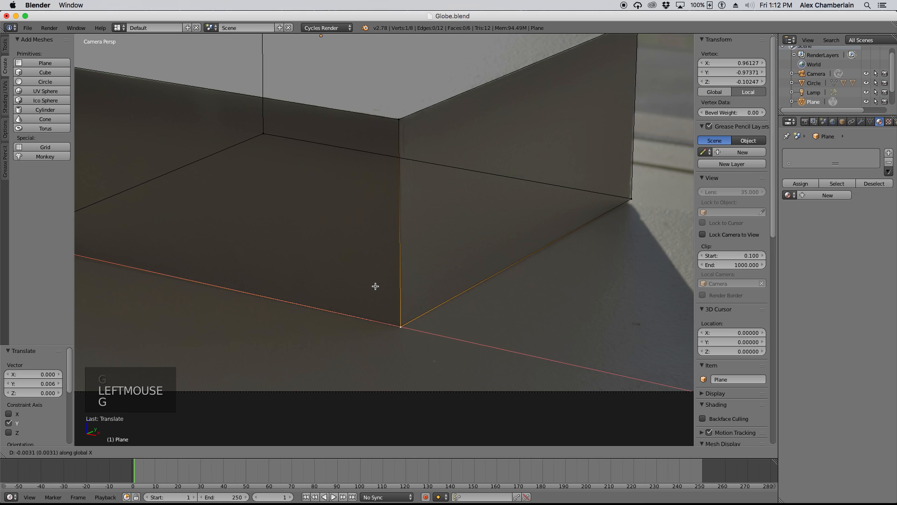
{"action": "left_click", "coordinate": [375, 287]}
{"action": "scroll", "coordinate": [337, 313], "scroll_direction": "down", "scroll_amount": 2}
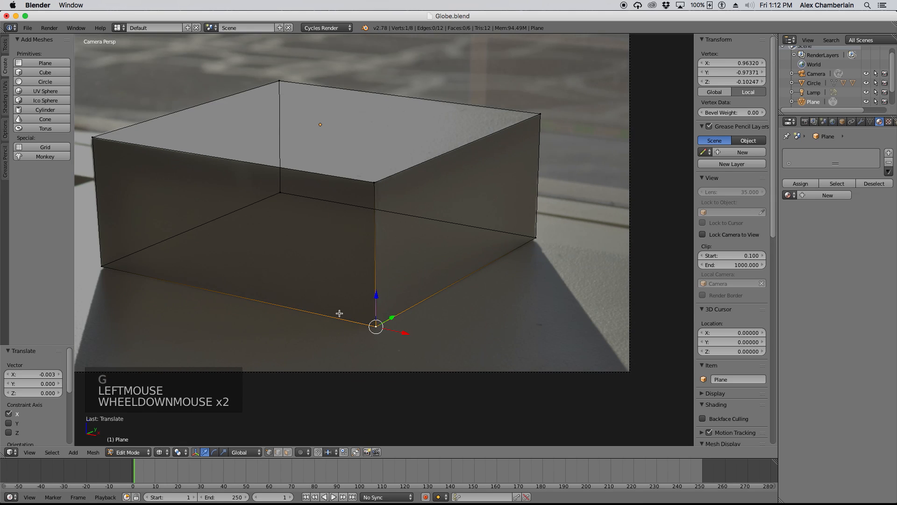
- Move the right bottom corner vertex along X and Y to about X 1.013, Y 0.906, near the box's right base corner
{"action": "scroll", "coordinate": [563, 223], "scroll_direction": "up", "scroll_amount": 5}
{"action": "left_click", "coordinate": [520, 247]}
{"action": "key", "text": "g"}
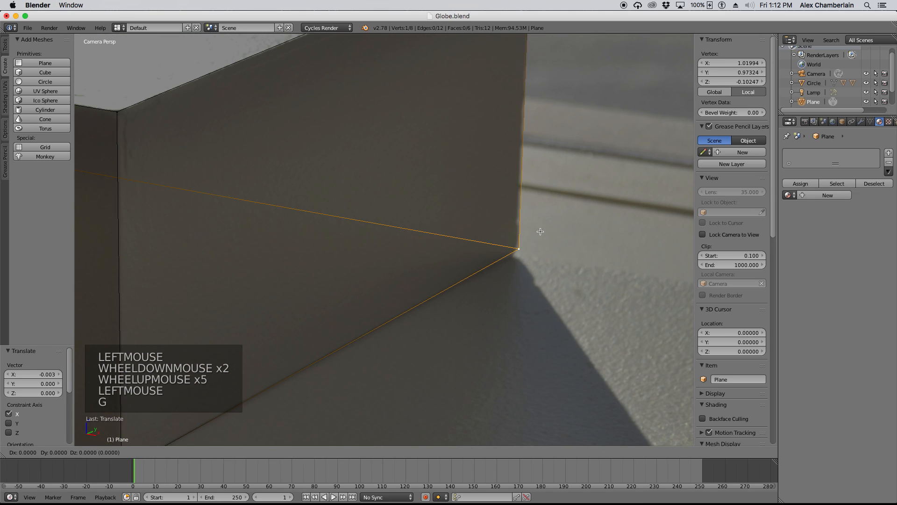
{"action": "key", "text": "x"}
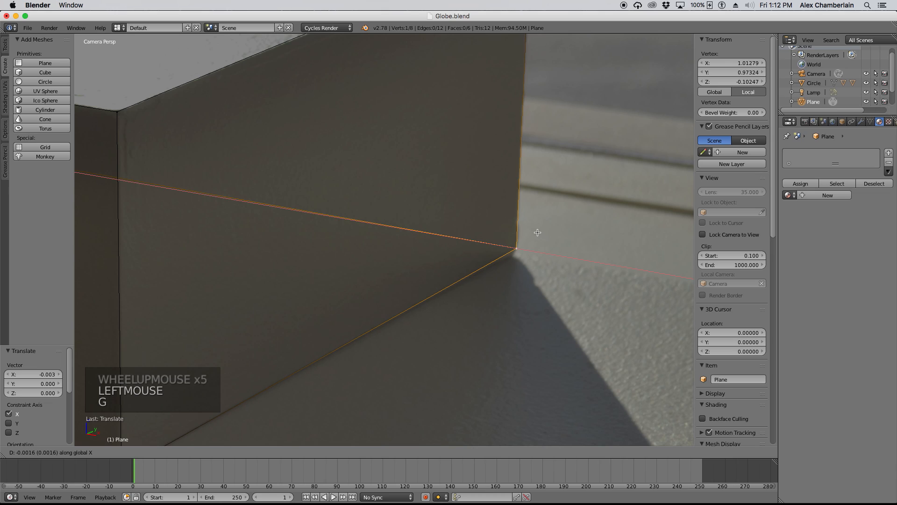
{"action": "left_click", "coordinate": [537, 233]}
{"action": "key", "text": "g"}
{"action": "key", "text": "y"}
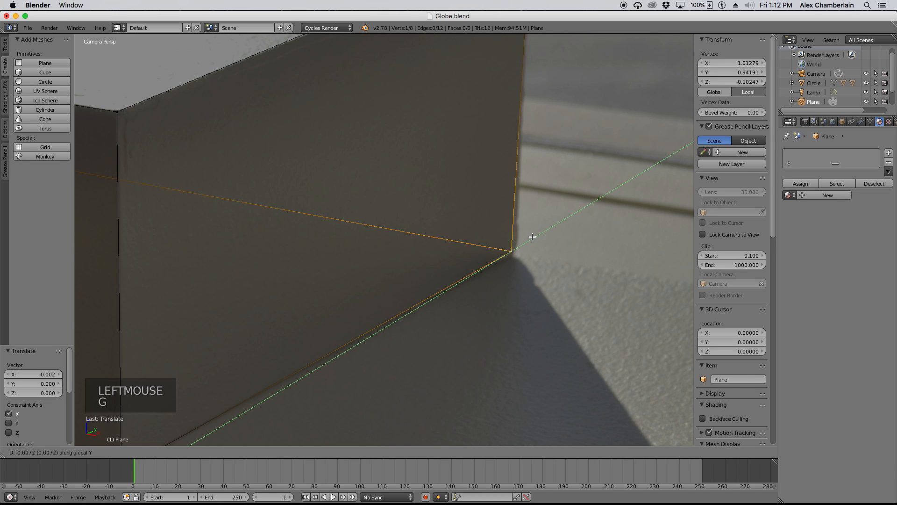
{"action": "left_click", "coordinate": [532, 237]}
- Fine-tune the right bottom corner vertex along X and Y to about X 1.027, Y 0.927, on the photographed base corner
{"action": "key", "text": "g"}
{"action": "key", "text": "x"}
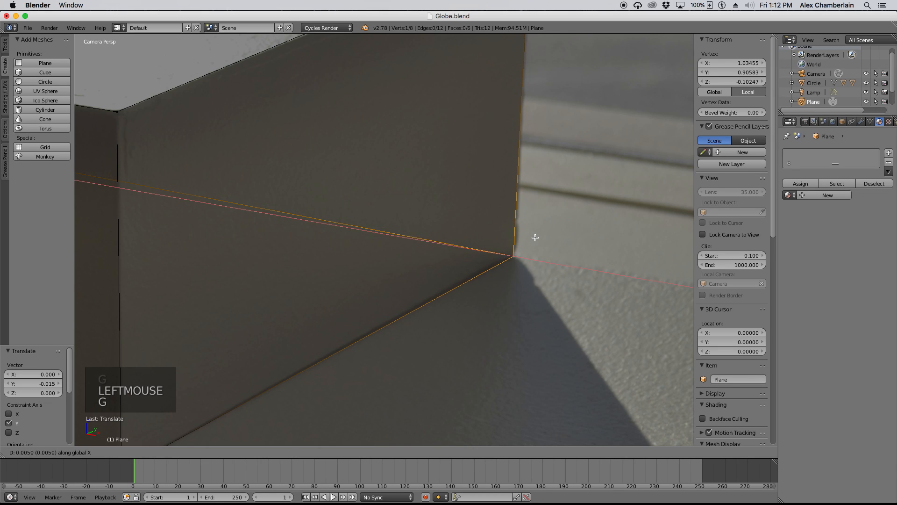
{"action": "left_click", "coordinate": [535, 238]}
{"action": "key", "text": "g"}
{"action": "key", "text": "y"}
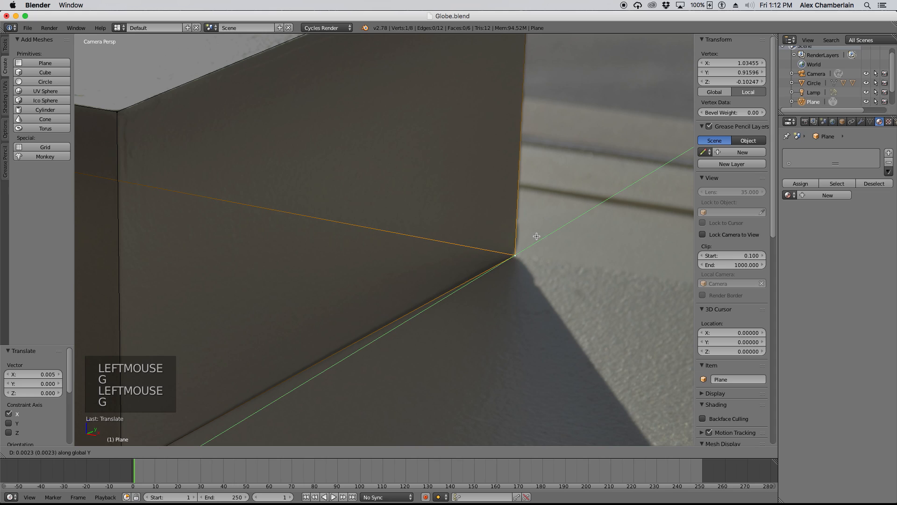
{"action": "left_click", "coordinate": [495, 226]}
{"action": "key", "text": "g"}
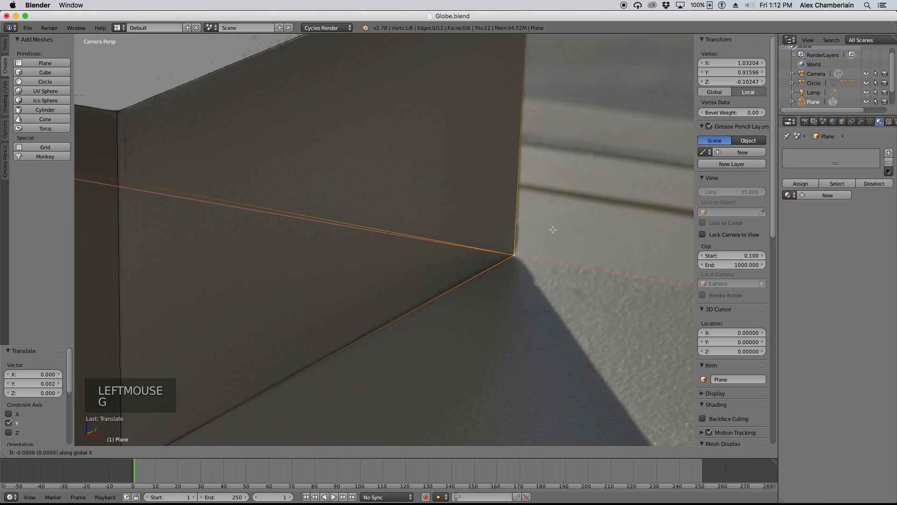
{"action": "key", "text": "x"}
{"action": "left_click", "coordinate": [532, 236]}
{"action": "key", "text": "g"}
{"action": "key", "text": "y"}
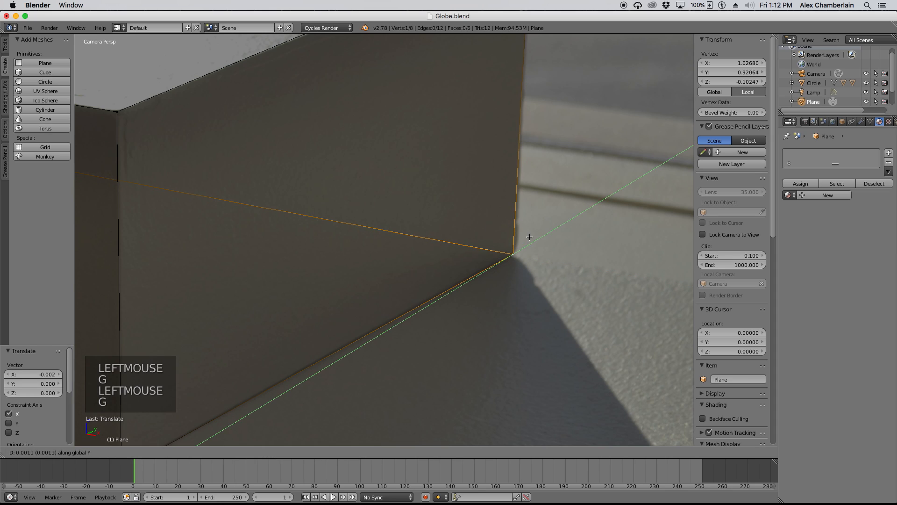
{"action": "left_click", "coordinate": [530, 236]}
{"action": "scroll", "coordinate": [530, 243], "scroll_direction": "down", "scroll_amount": 7}
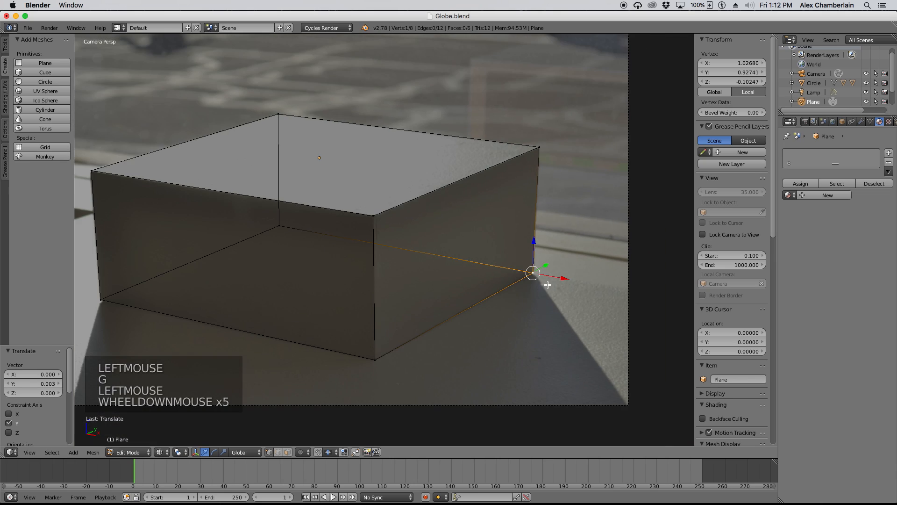
- Deselect the box's vertices and return to Object Mode with solid viewport shading
{"action": "key", "text": "a"}
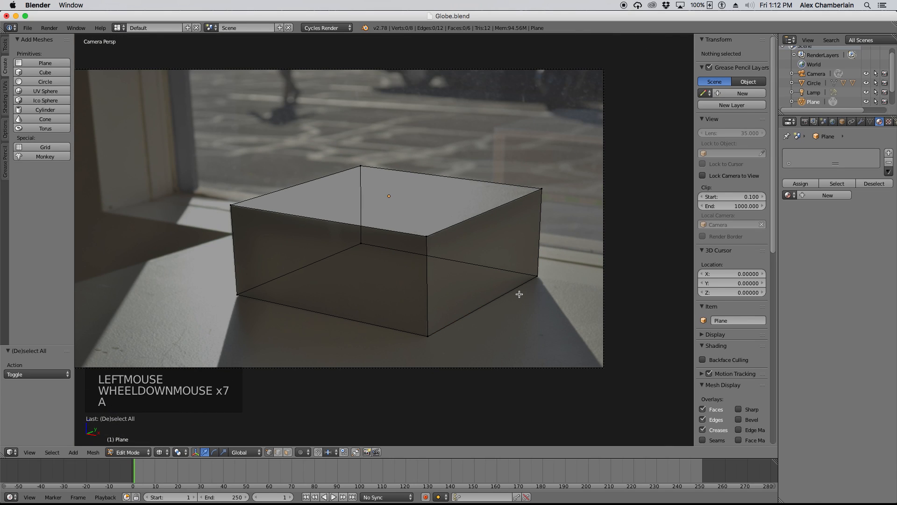
{"action": "key", "text": "z"}
{"action": "key", "text": "Tab"}
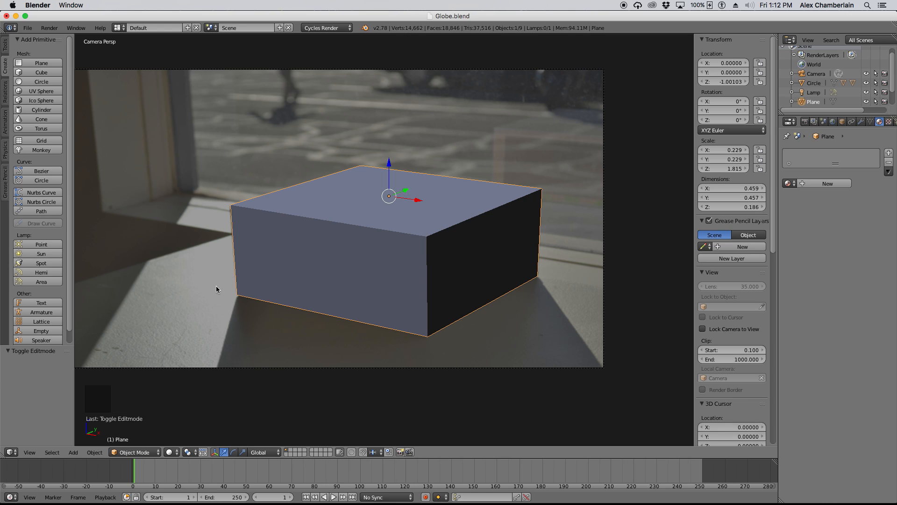
{"action": "scroll", "coordinate": [372, 307], "scroll_direction": "down", "scroll_amount": 2}
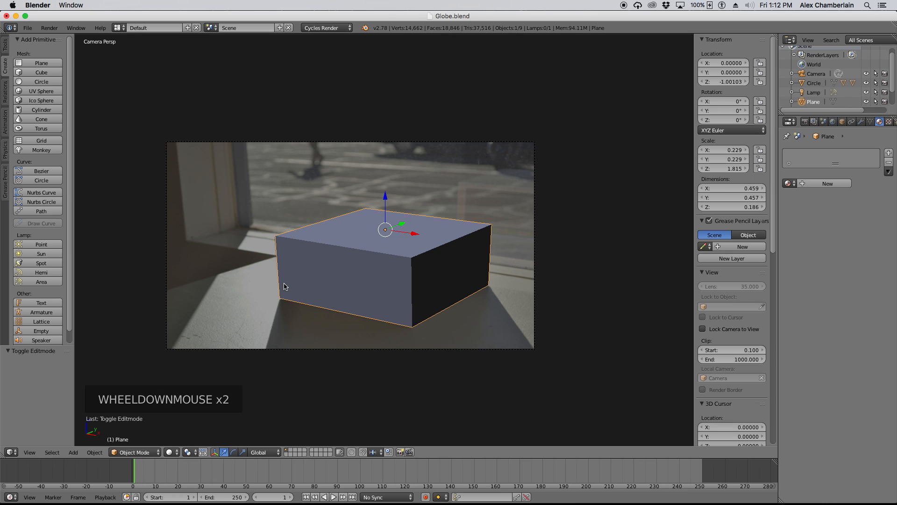
- Add a second plane with radius 1 at the origin and lower it along Z by about 1.197, just below the box
{"action": "key", "text": "KP_7"}
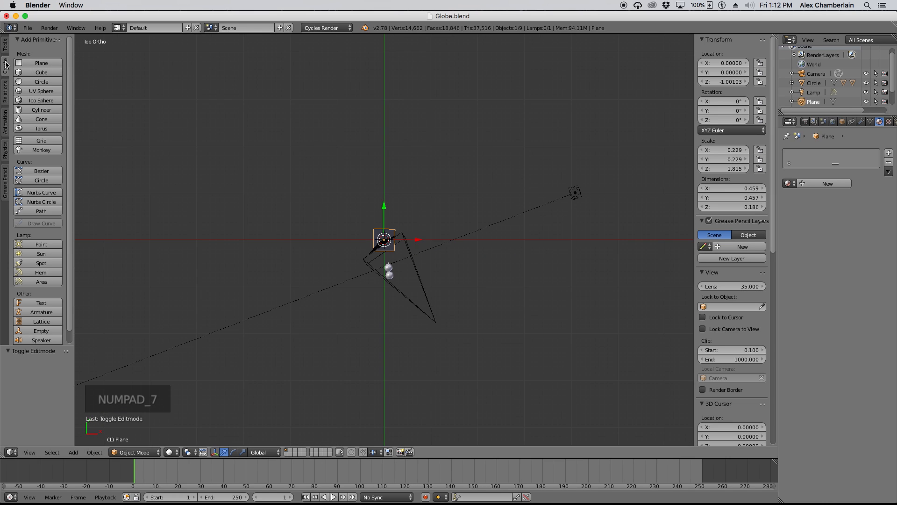
{"action": "left_click", "coordinate": [31, 62]}
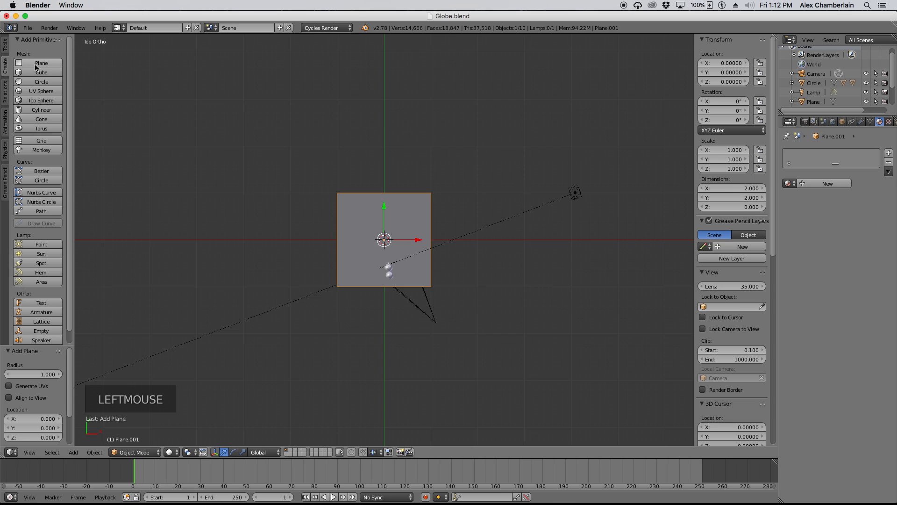
{"action": "key", "text": "KP_0"}
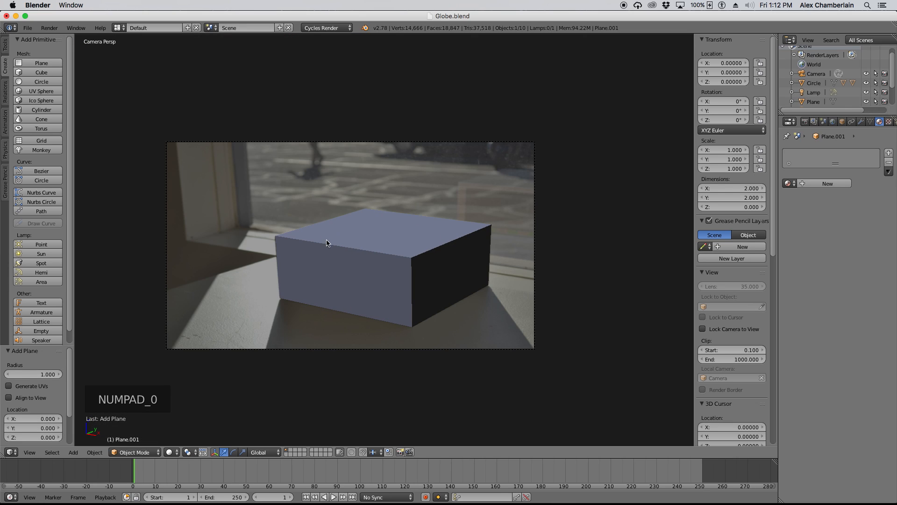
{"action": "scroll", "coordinate": [348, 262], "scroll_direction": "down", "scroll_amount": 6}
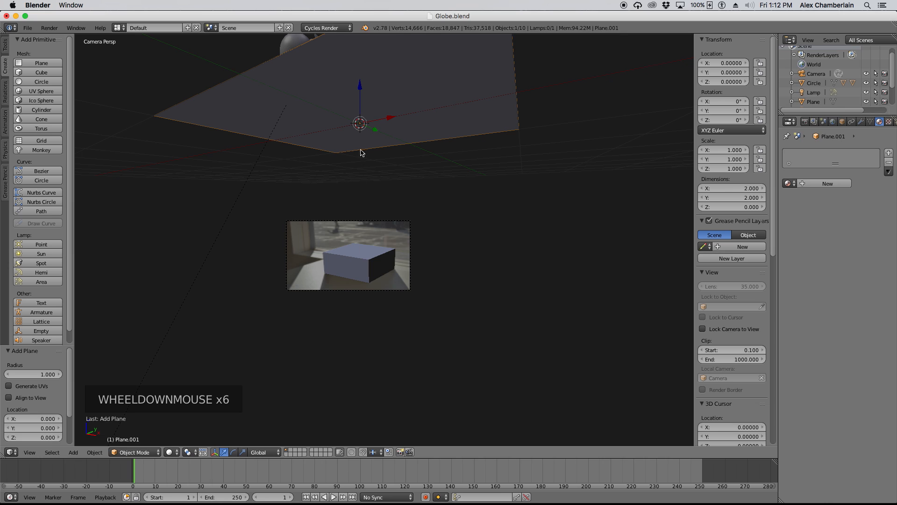
{"action": "scroll", "coordinate": [354, 93], "scroll_direction": "up", "scroll_amount": 5}
{"action": "scroll", "coordinate": [343, 105], "scroll_direction": "down", "scroll_amount": 3}
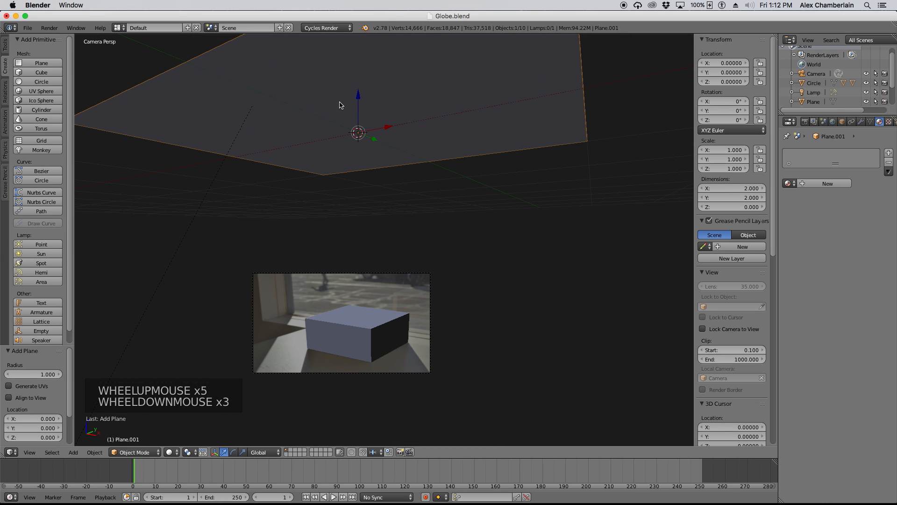
{"action": "key", "text": "g"}
{"action": "key", "text": "z"}
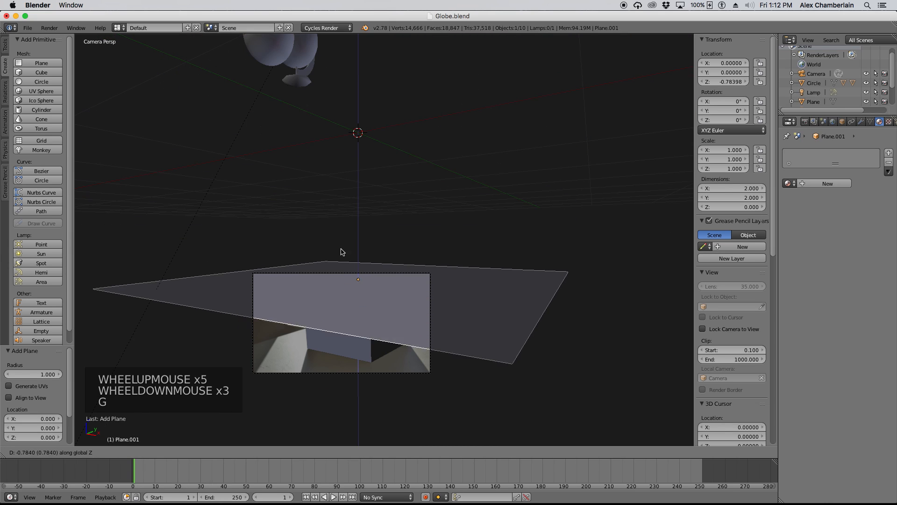
{"action": "left_click", "coordinate": [348, 316]}
- In the front view, raise the new plane along Z to about -1.188, close to the box's underside
{"action": "key", "text": "KP_1"}
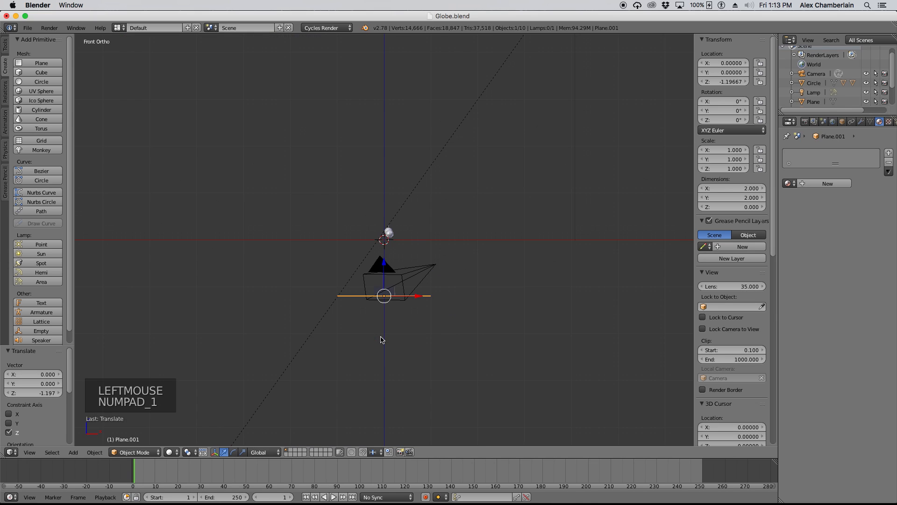
{"action": "scroll", "coordinate": [390, 297], "scroll_direction": "up", "scroll_amount": 12}
{"action": "scroll", "coordinate": [413, 308], "scroll_direction": "up", "scroll_amount": 11}
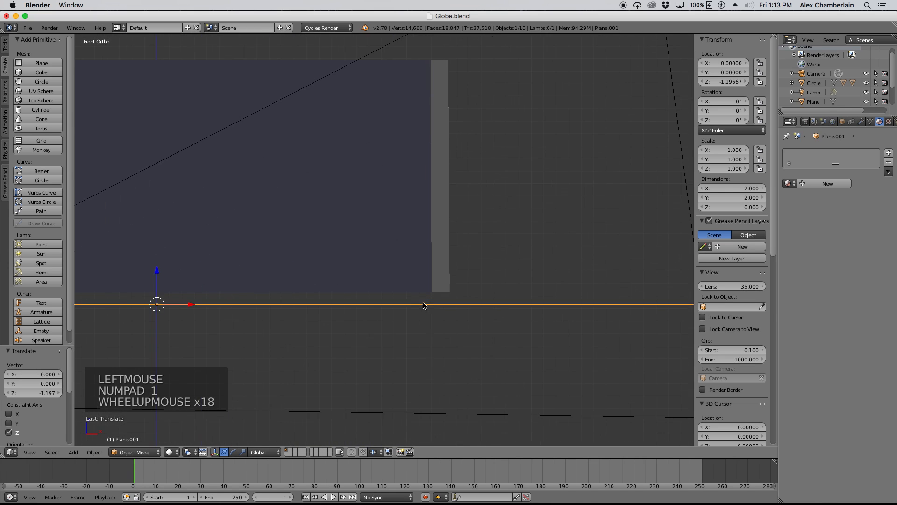
{"action": "key", "text": "g"}
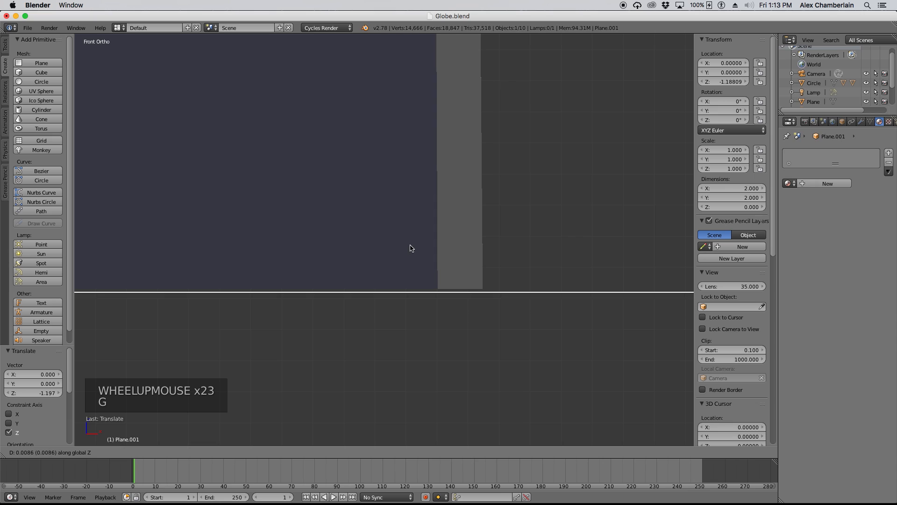
{"action": "left_click", "coordinate": [410, 248]}
{"action": "scroll", "coordinate": [240, 257], "scroll_direction": "down", "scroll_amount": 5}
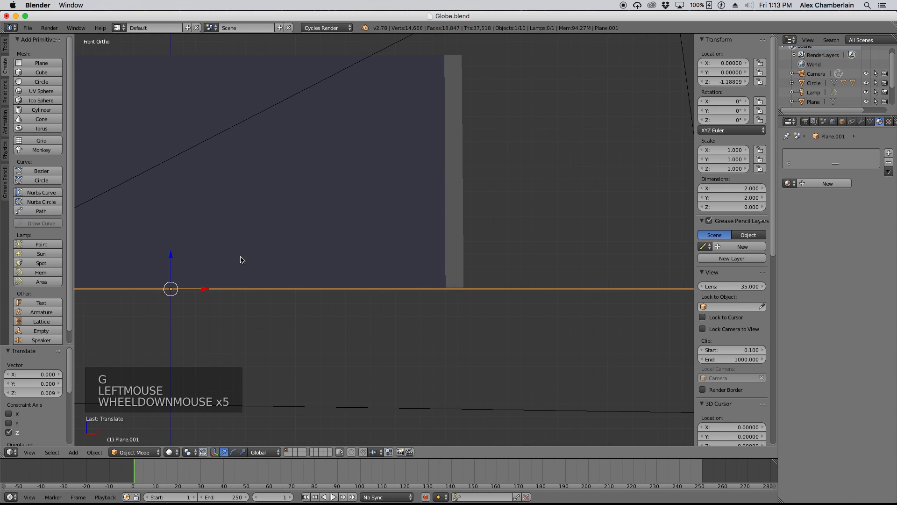
- Nudge the ground plane up in ever finer Z moves to about -1.18702, flush with the box's bottom edge
{"action": "scroll", "coordinate": [434, 286], "scroll_direction": "up", "scroll_amount": 11}
{"action": "key", "text": "g"}
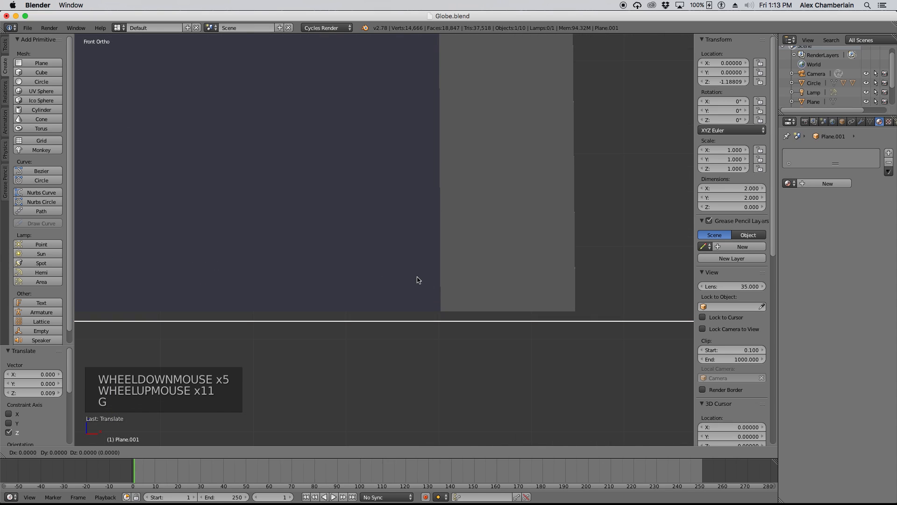
{"action": "left_click", "coordinate": [431, 304]}
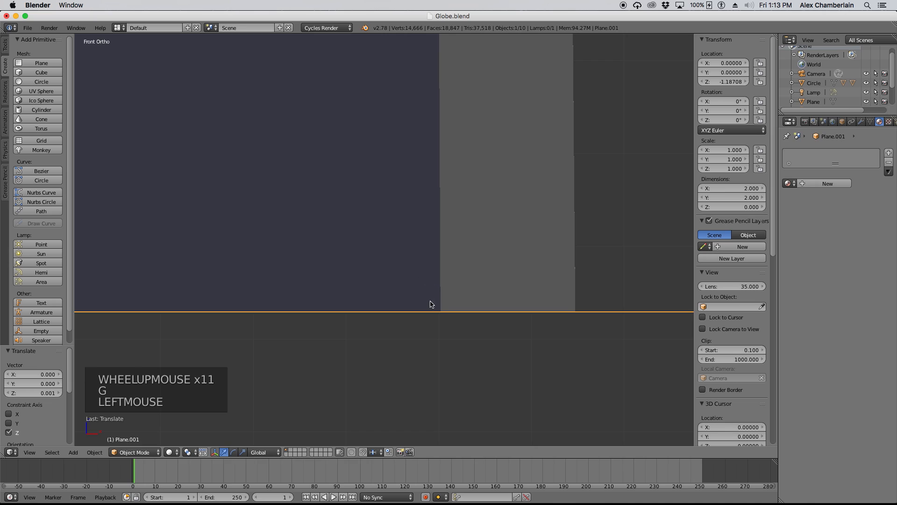
{"action": "scroll", "coordinate": [432, 306], "scroll_direction": "up", "scroll_amount": 18}
{"action": "key", "text": "g"}
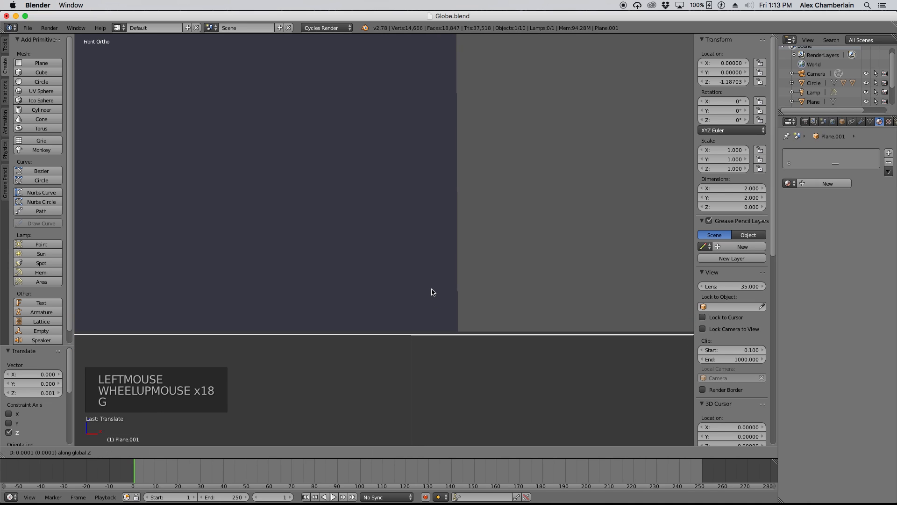
{"action": "left_click", "coordinate": [431, 290]}
{"action": "scroll", "coordinate": [458, 335], "scroll_direction": "up", "scroll_amount": 5}
{"action": "scroll", "coordinate": [458, 336], "scroll_direction": "up", "scroll_amount": 6}
{"action": "key", "text": "g"}
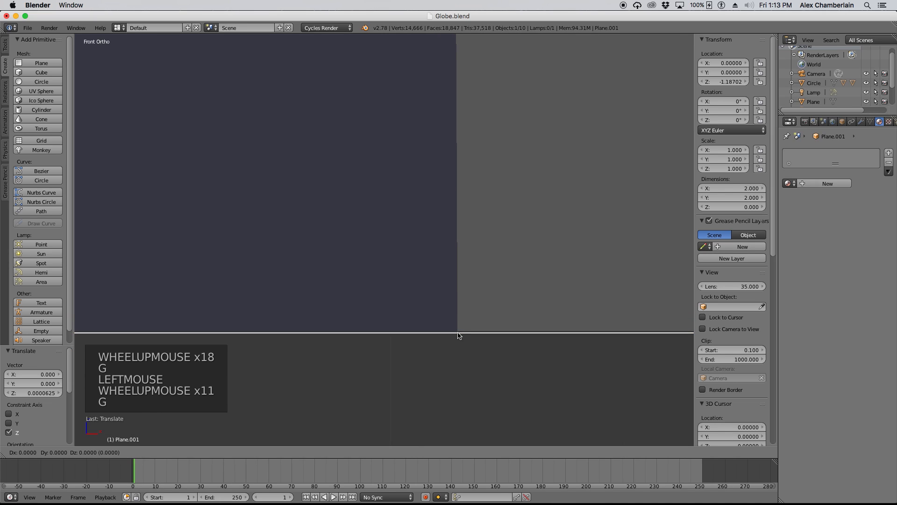
{"action": "left_click", "coordinate": [411, 299]}
{"action": "scroll", "coordinate": [413, 314], "scroll_direction": "down", "scroll_amount": 8}
{"action": "scroll", "coordinate": [413, 313], "scroll_direction": "down", "scroll_amount": 20}
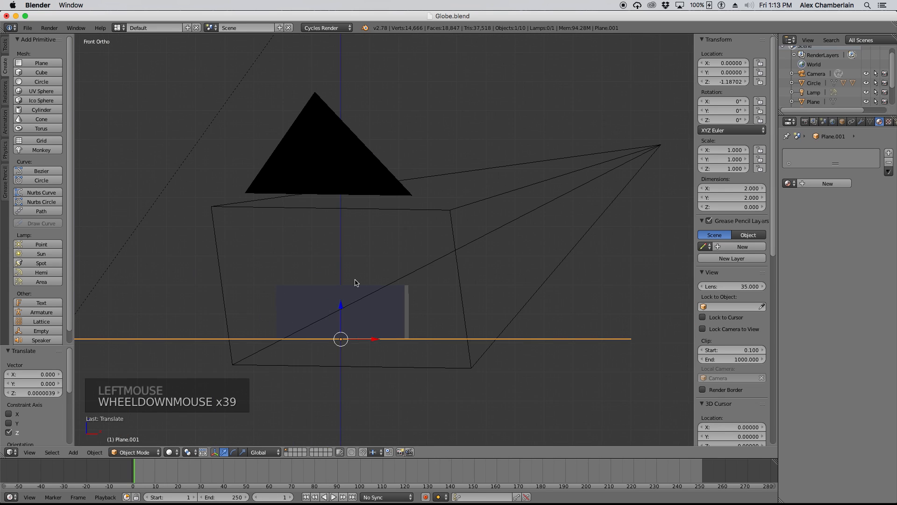
- Return to the camera view in wireframe shading and examine the box's right base corner against the photo
{"action": "key", "text": "KP_0"}
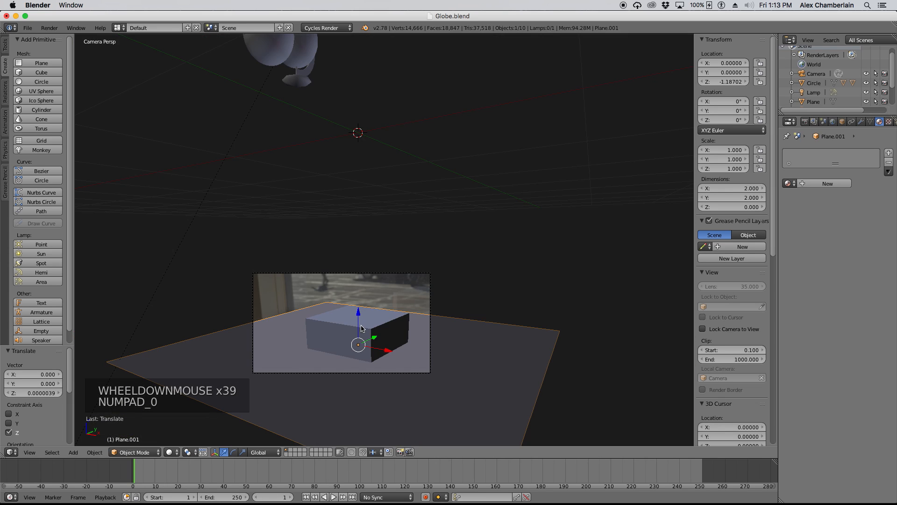
{"action": "scroll", "coordinate": [358, 344], "scroll_direction": "up", "scroll_amount": 2}
{"action": "key", "text": "z"}
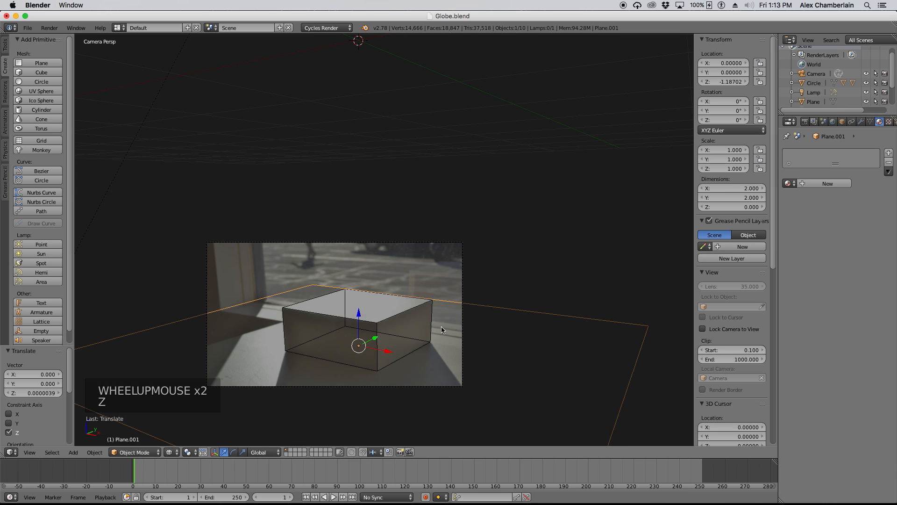
{"action": "scroll", "coordinate": [440, 351], "scroll_direction": "up", "scroll_amount": 14}
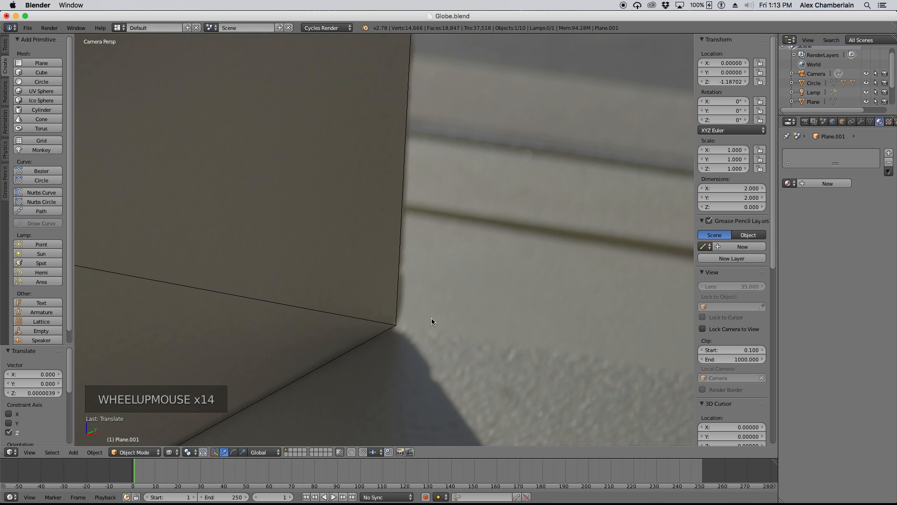
- Move the ground plane along X to about 0.462 and along Y to about -0.758, toward the box's rear bottom edge
{"action": "scroll", "coordinate": [431, 319], "scroll_direction": "down", "scroll_amount": 14}
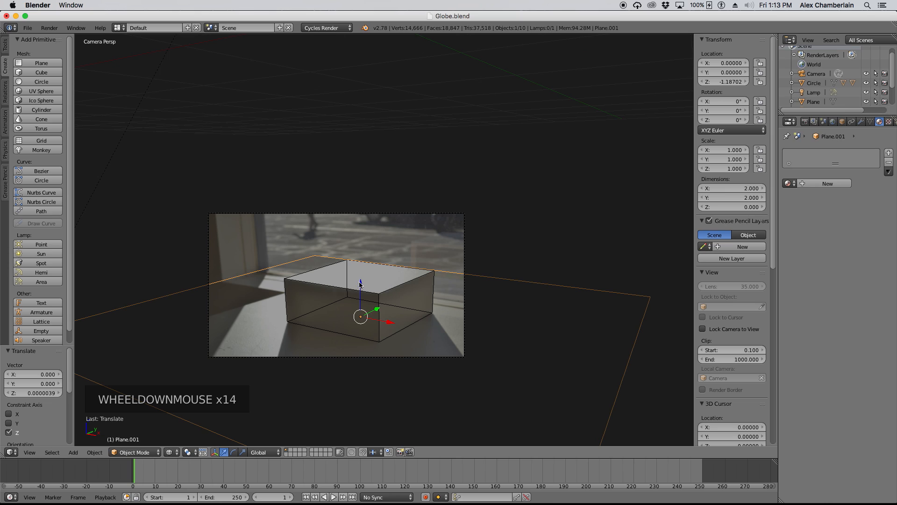
{"action": "key", "text": "g"}
{"action": "key", "text": "x"}
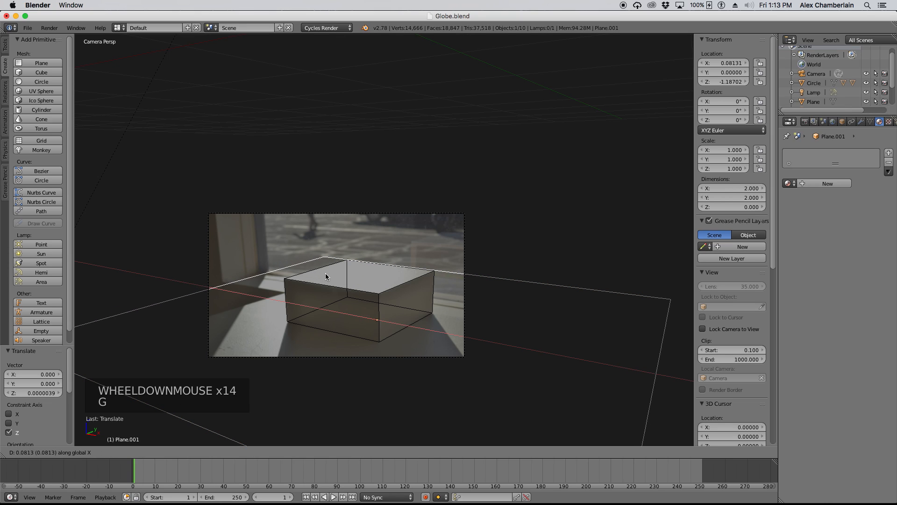
{"action": "left_click", "coordinate": [434, 269]}
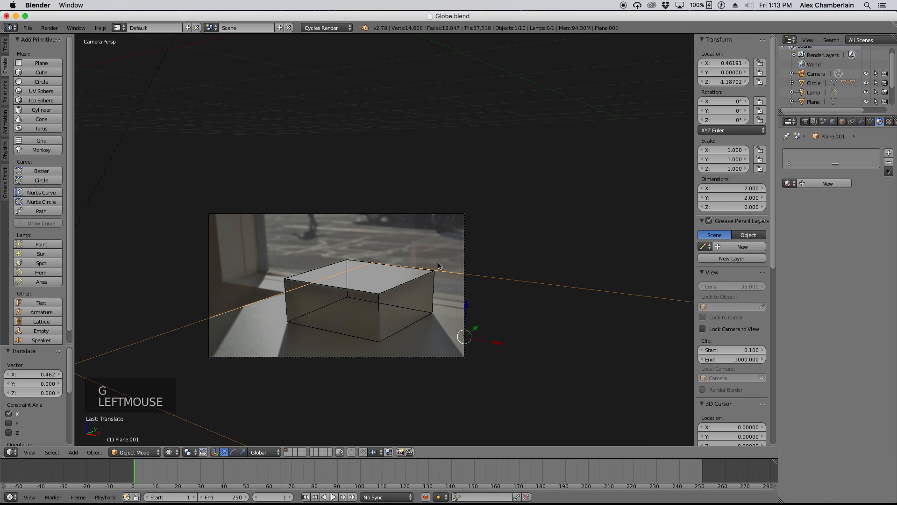
{"action": "key", "text": "g"}
{"action": "key", "text": "y"}
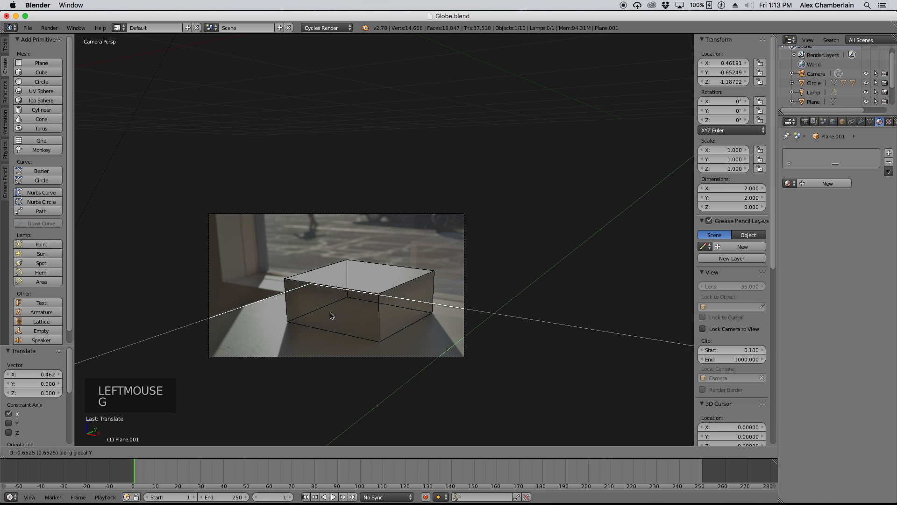
{"action": "left_click", "coordinate": [373, 310]}
- Fine-tune the ground plane along Y to about -0.781, bringing its back edge close to the box's rear bottom edge
{"action": "scroll", "coordinate": [464, 313], "scroll_direction": "up", "scroll_amount": 12}
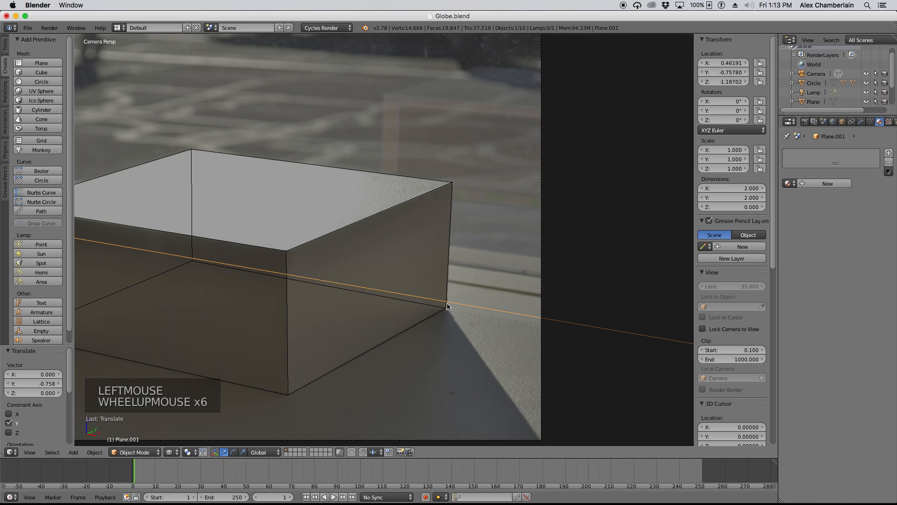
{"action": "scroll", "coordinate": [464, 315], "scroll_direction": "up", "scroll_amount": 2}
{"action": "key", "text": "g"}
{"action": "key", "text": "y"}
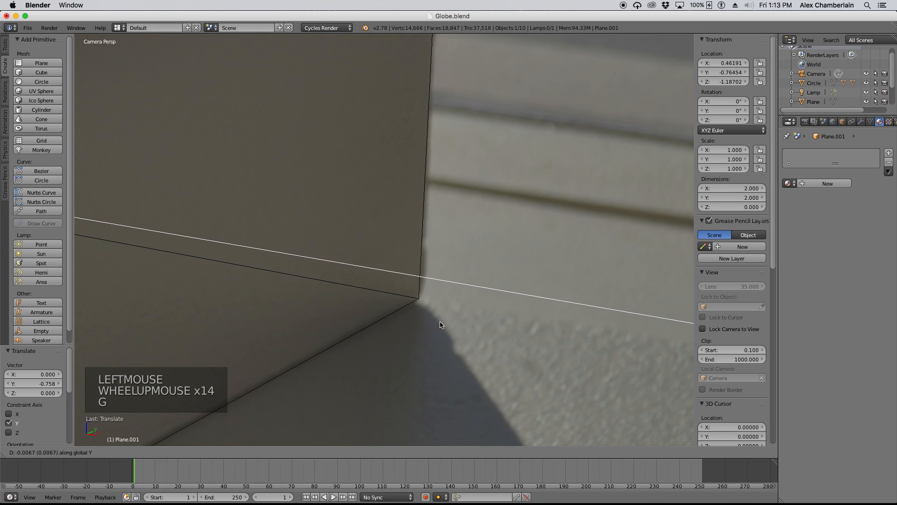
{"action": "left_click", "coordinate": [444, 304]}
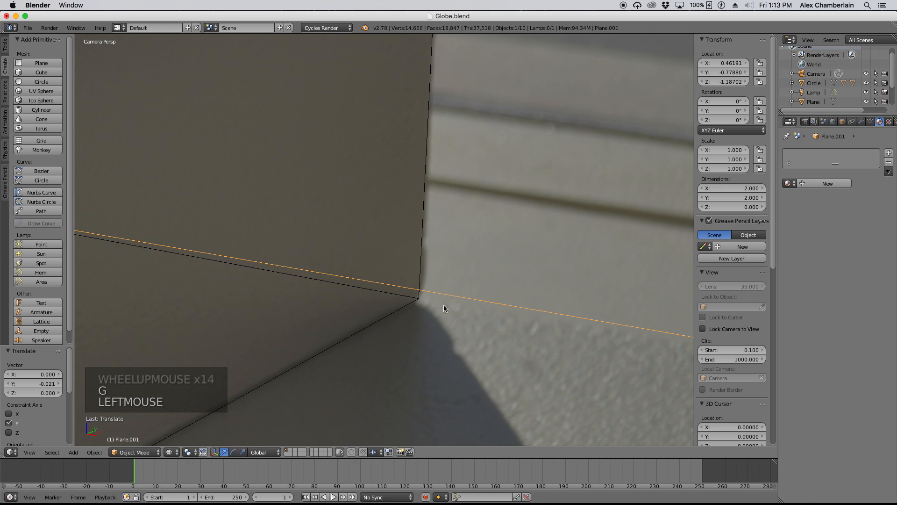
{"action": "key", "text": "g"}
{"action": "key", "text": "y"}
{"action": "left_click", "coordinate": [455, 281]}
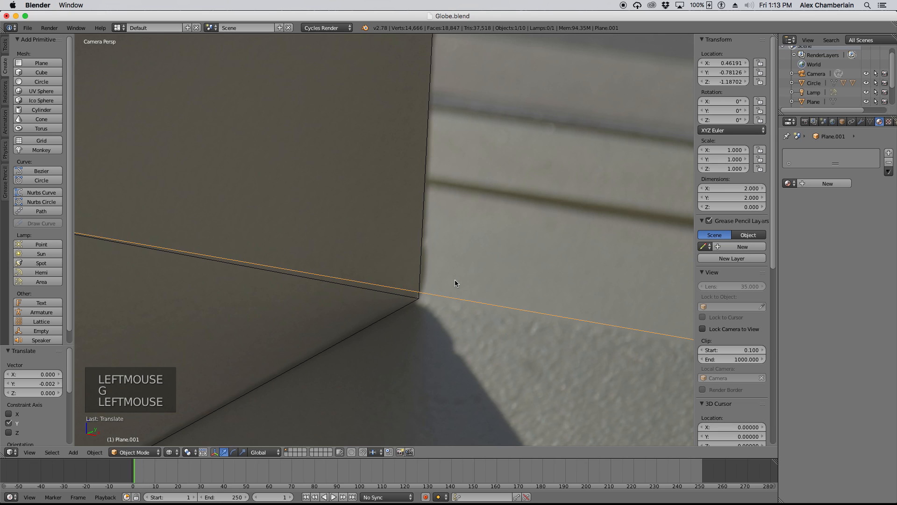
- Frame the whole camera view and switch the viewport shading to Rendered
{"action": "scroll", "coordinate": [489, 275], "scroll_direction": "down", "scroll_amount": 7}
{"action": "scroll", "coordinate": [489, 280], "scroll_direction": "down", "scroll_amount": 8}
{"action": "scroll", "coordinate": [426, 274], "scroll_direction": "up", "scroll_amount": 4}
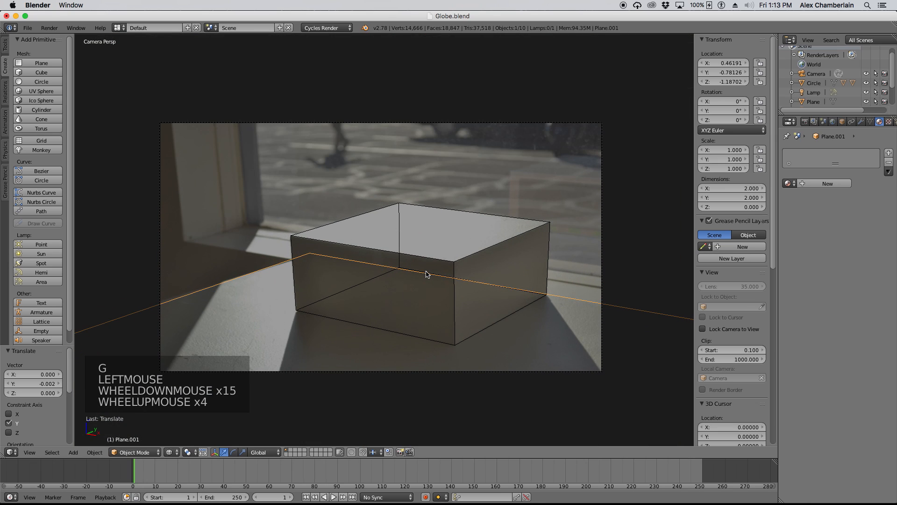
{"action": "scroll", "coordinate": [426, 274], "scroll_direction": "down", "scroll_amount": 3}
{"action": "key", "text": "z"}
{"action": "key", "text": "z"}
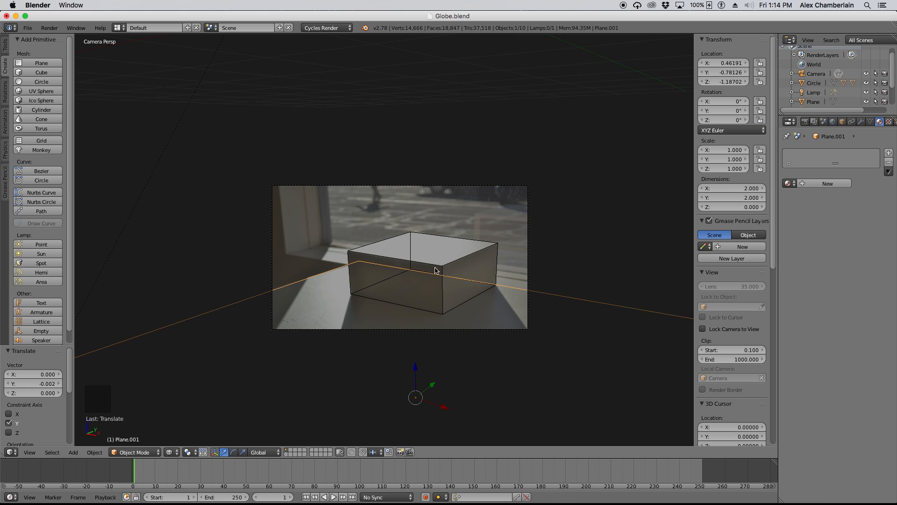
{"action": "scroll", "coordinate": [406, 295], "scroll_direction": "up", "scroll_amount": 5}
{"action": "scroll", "coordinate": [355, 327], "scroll_direction": "down", "scroll_amount": 3}
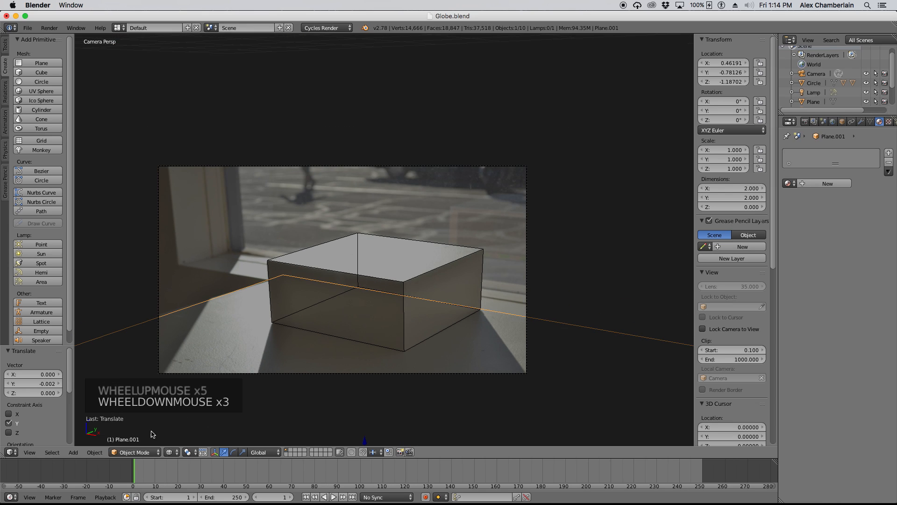
{"action": "left_click", "coordinate": [170, 452]}
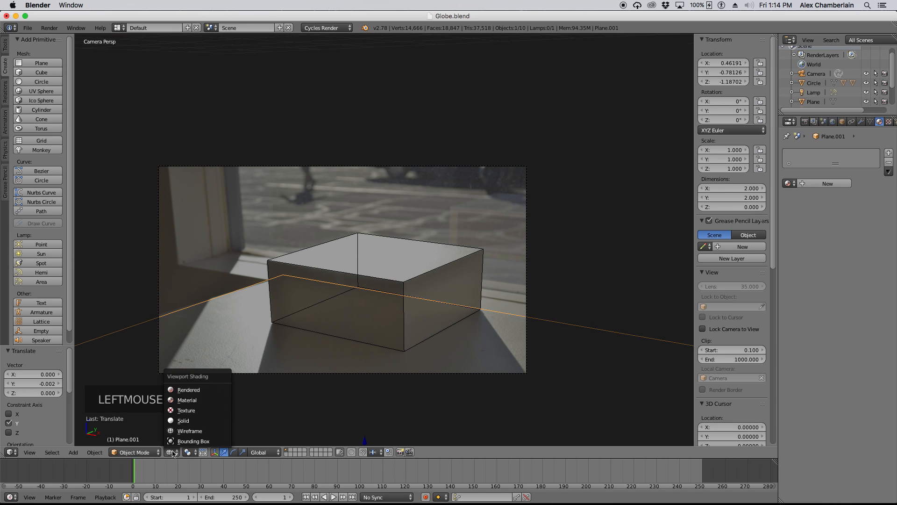
{"action": "left_click", "coordinate": [196, 390]}
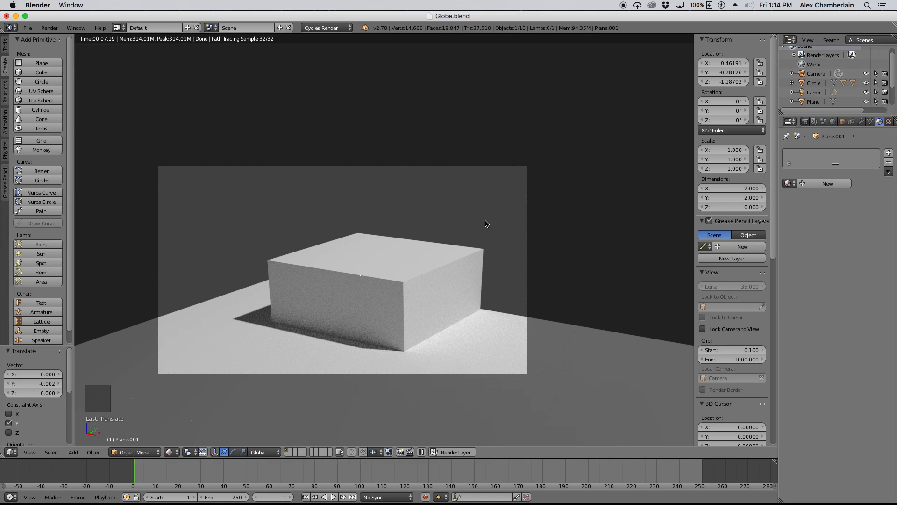
- Make the render film transparent and display the camera's background photo in front of the scene
{"action": "left_click", "coordinate": [804, 122]}
{"action": "left_click_drag", "start_coordinate": [892, 260], "coordinate": [892, 280]}
{"action": "left_click", "coordinate": [787, 473]}
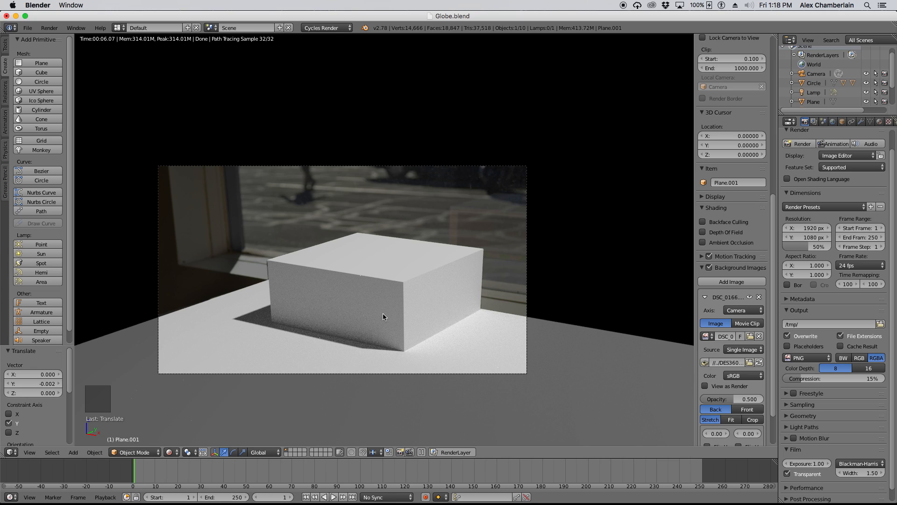
{"action": "left_click_drag", "start_coordinate": [773, 339], "coordinate": [774, 358]}
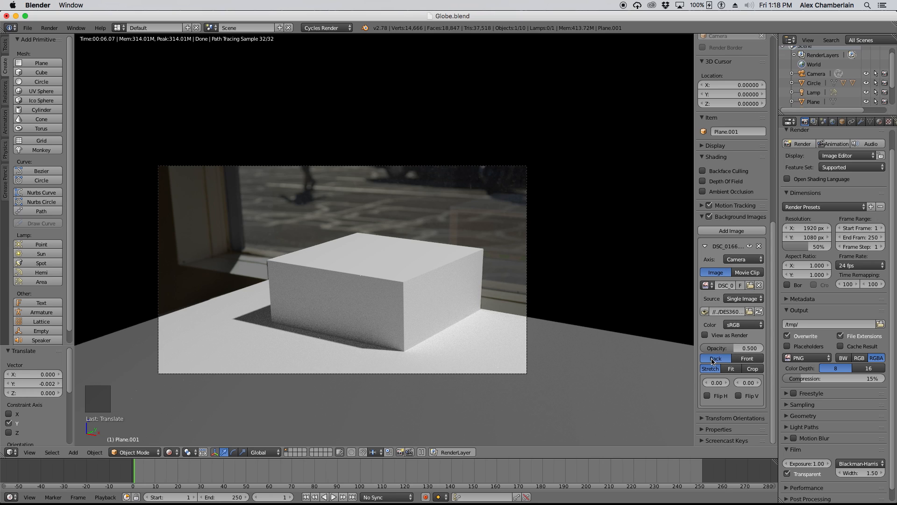
{"action": "left_click", "coordinate": [744, 359]}
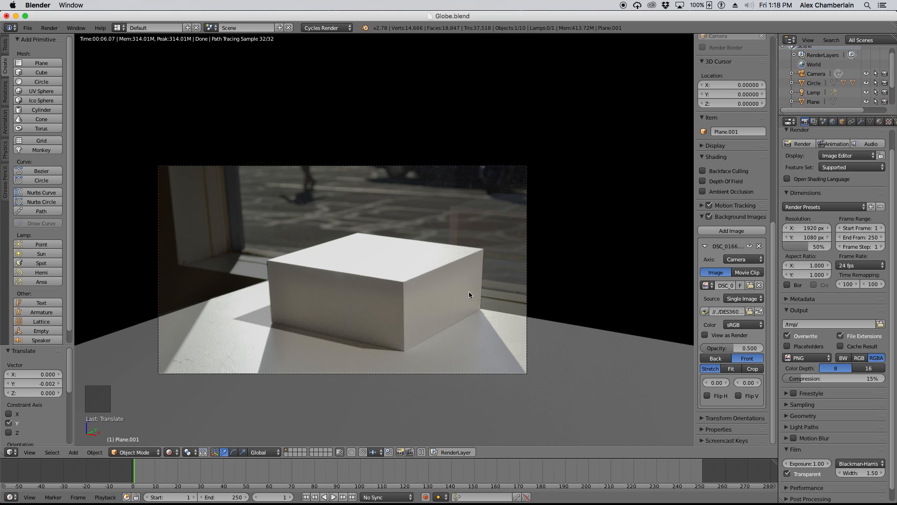
- Change the lamp to a Sun and set its emission strength to 4
{"action": "left_click", "coordinate": [812, 94]}
{"action": "left_click", "coordinate": [861, 121]}
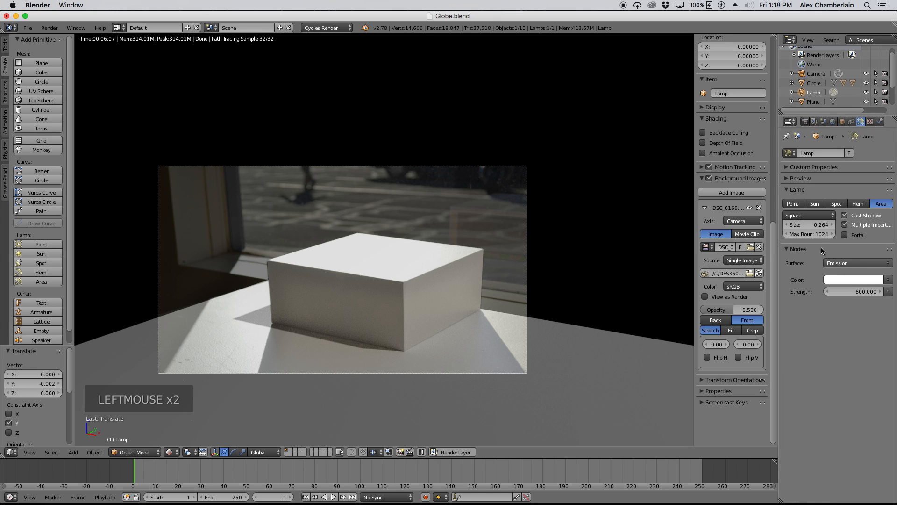
{"action": "left_click", "coordinate": [815, 204]}
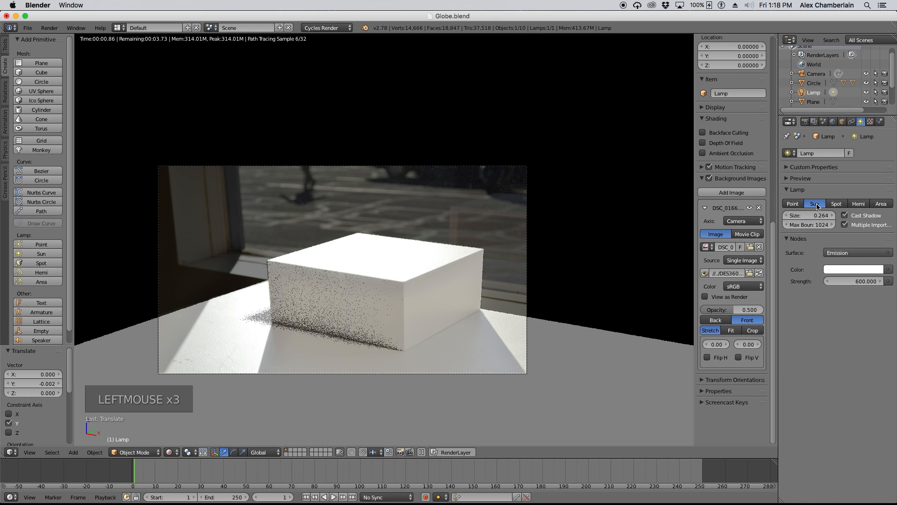
{"action": "left_click", "coordinate": [852, 282]}
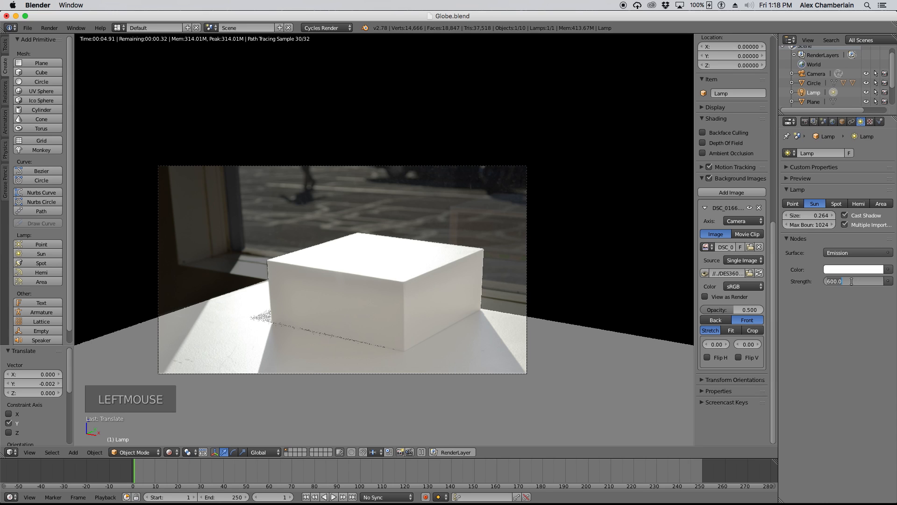
{"action": "type", "text": "4"}
{"action": "key", "text": "Return"}
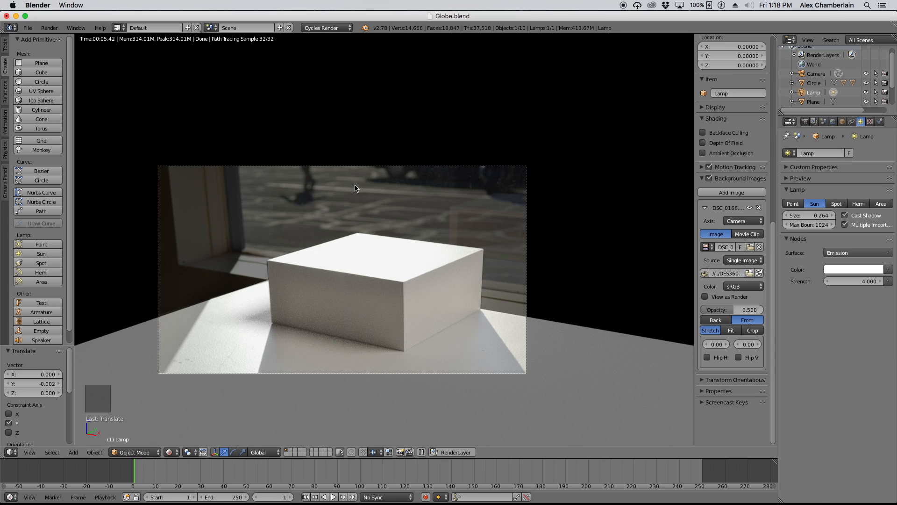
- Set the sun lamp's size to 0.01 for sharper shadows
{"action": "left_click", "coordinate": [814, 215]}
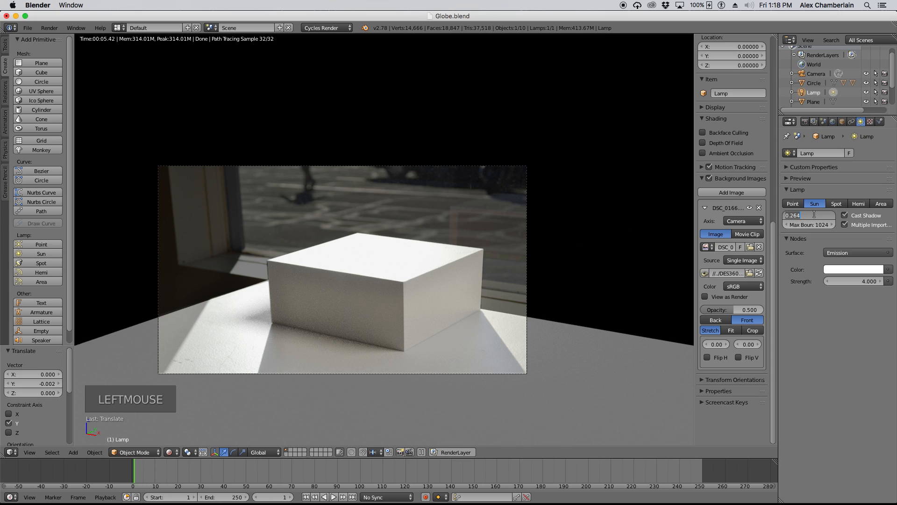
{"action": "key", "text": "BackSpace"}
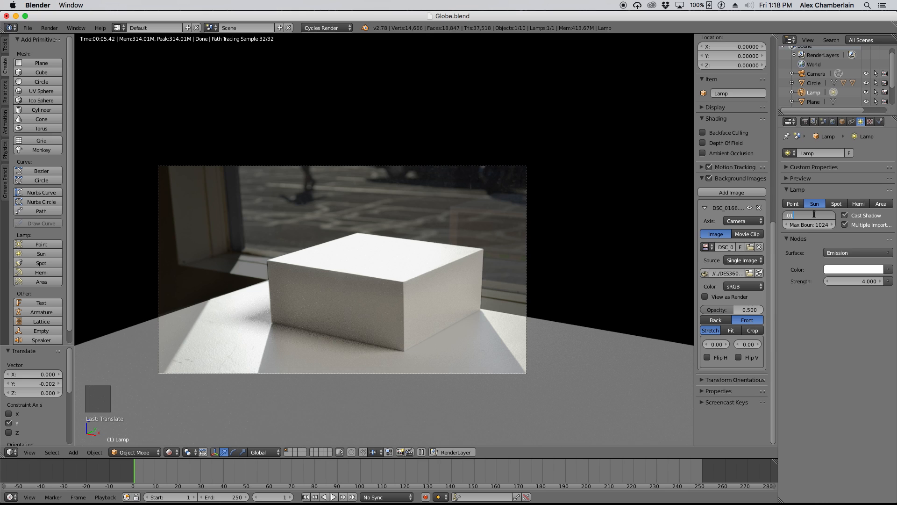
{"action": "type", "text": ".01"}
{"action": "key", "text": "Return"}
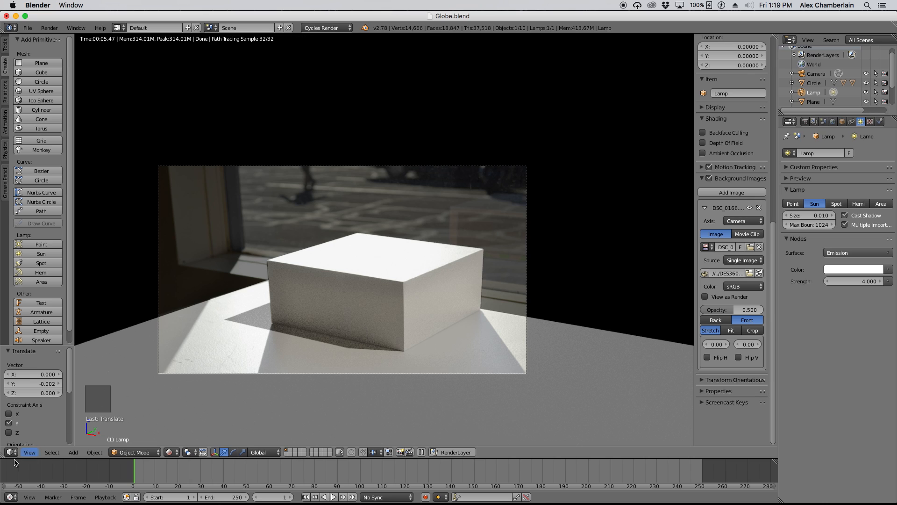
- Split the 3D view in two and rotate the sun lamp by about -106° in a top view beside the rendered camera view
{"action": "left_click_drag", "start_coordinate": [2, 455], "coordinate": [395, 416]}
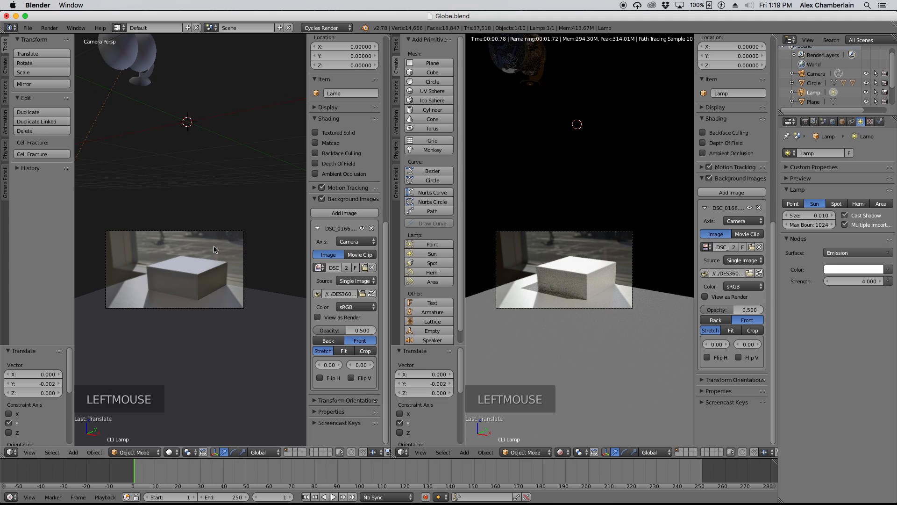
{"action": "key", "text": "KP_7"}
{"action": "scroll", "coordinate": [222, 295], "scroll_direction": "down", "scroll_amount": 11}
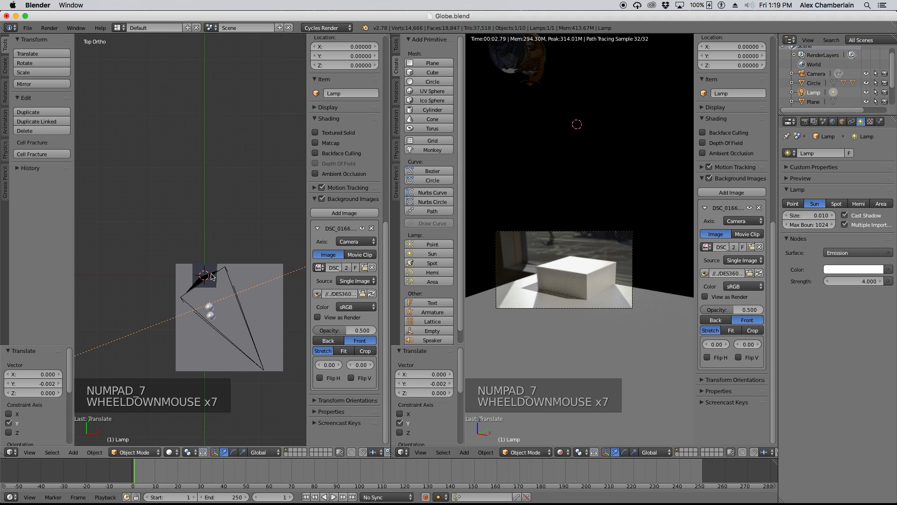
{"action": "key", "text": "r"}
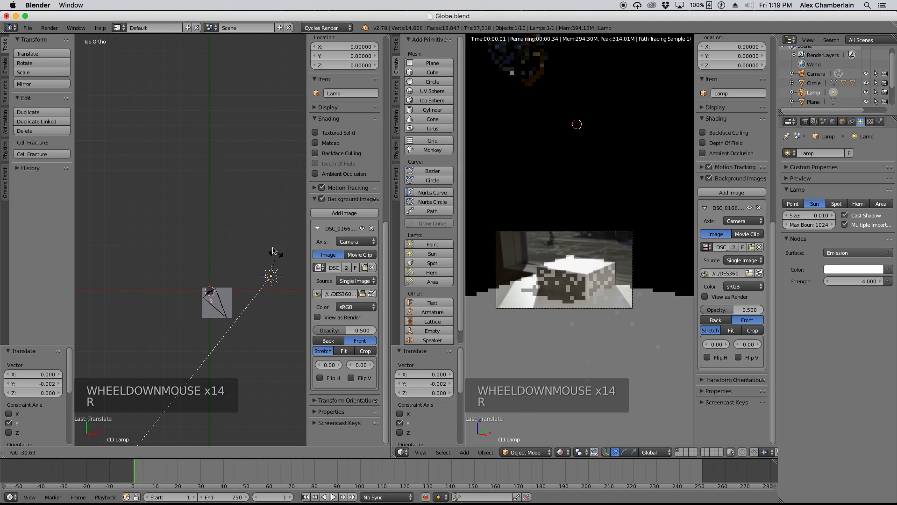
{"action": "left_click", "coordinate": [197, 240]}
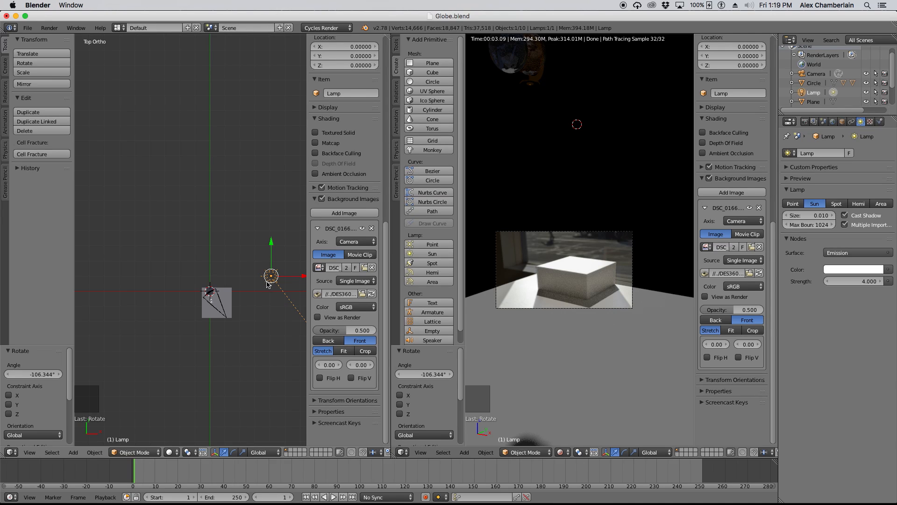
- Hide both side panels of the rendered viewport and enlarge the camera view of the box and its shadow
{"action": "scroll", "coordinate": [614, 274], "scroll_direction": "up", "scroll_amount": 5}
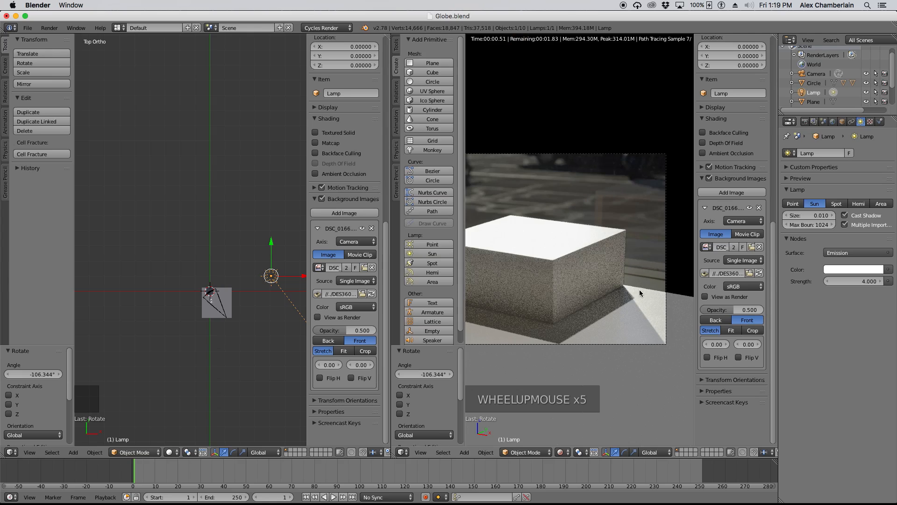
{"action": "scroll", "coordinate": [552, 288], "scroll_direction": "down", "scroll_amount": 2}
{"action": "key", "text": "n"}
{"action": "key", "text": "n"}
{"action": "key", "text": "n"}
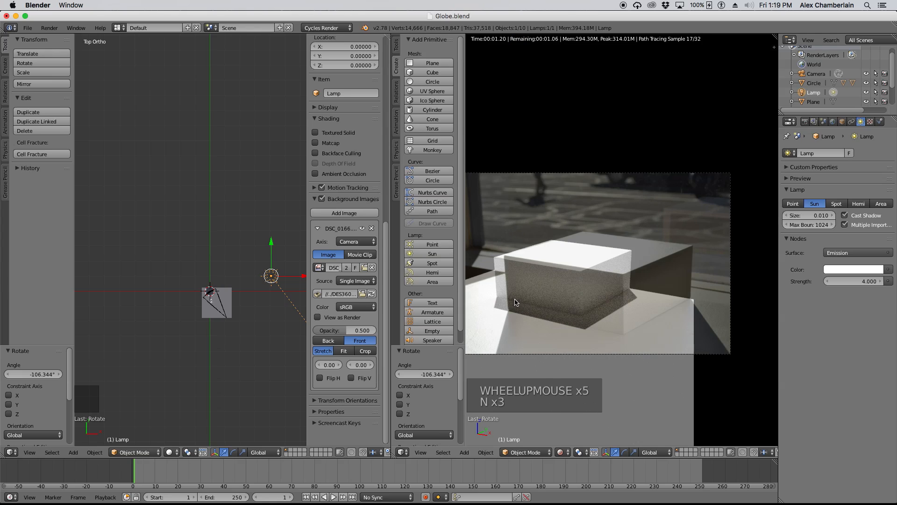
{"action": "key", "text": "t"}
{"action": "scroll", "coordinate": [562, 298], "scroll_direction": "down", "scroll_amount": 2}
{"action": "scroll", "coordinate": [644, 315], "scroll_direction": "up", "scroll_amount": 3}
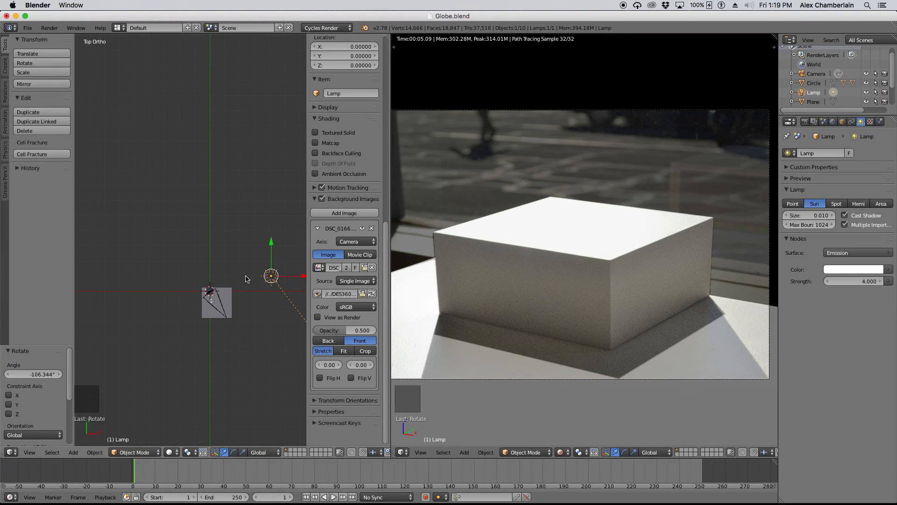
- Rotate the sun lamp by about 43° in the right side view to lengthen the box's shadow toward the camera
{"action": "key", "text": "KP_1"}
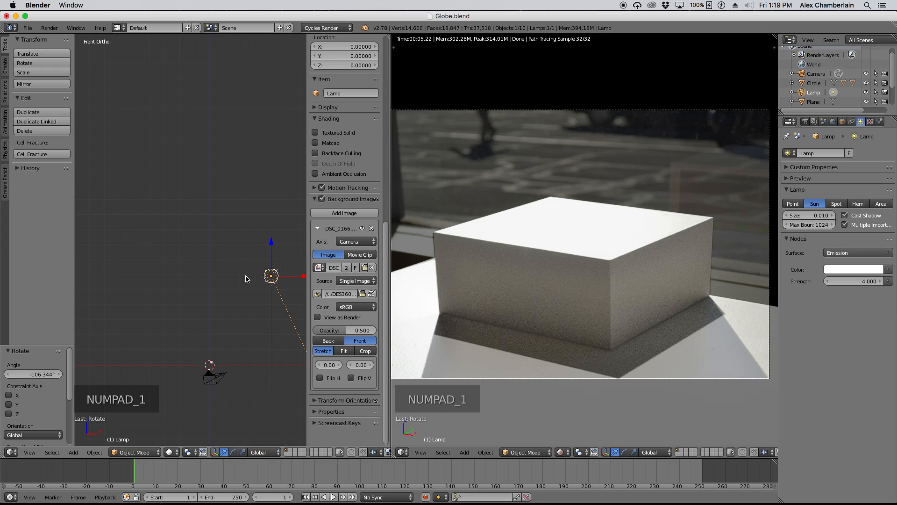
{"action": "key", "text": "KP_3"}
{"action": "key", "text": "r"}
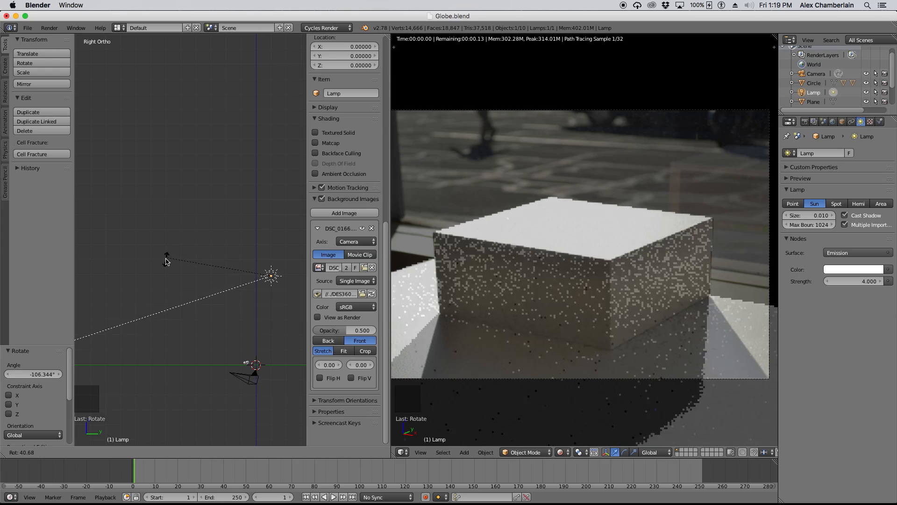
{"action": "left_click", "coordinate": [167, 256]}
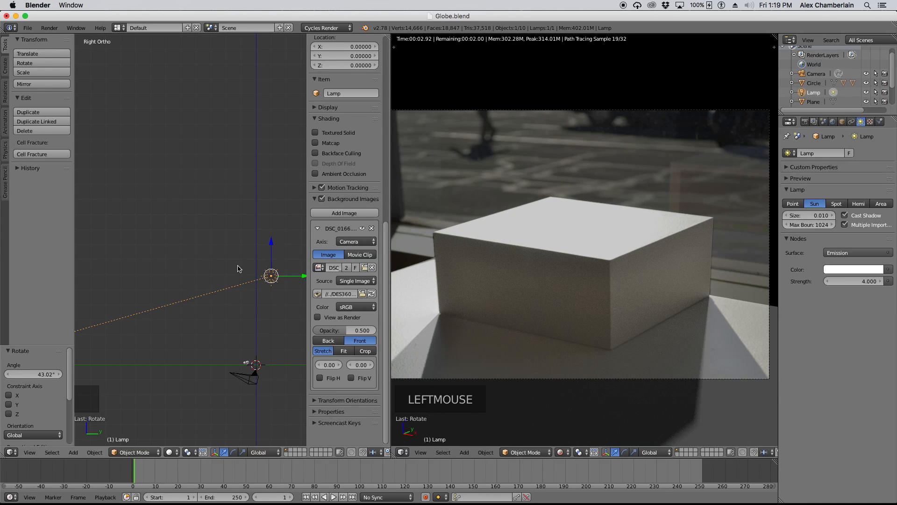
- Rotate the sun lamp by about -13.4° in the top view and about -5.5° in the right side view
{"action": "key", "text": "KP_7"}
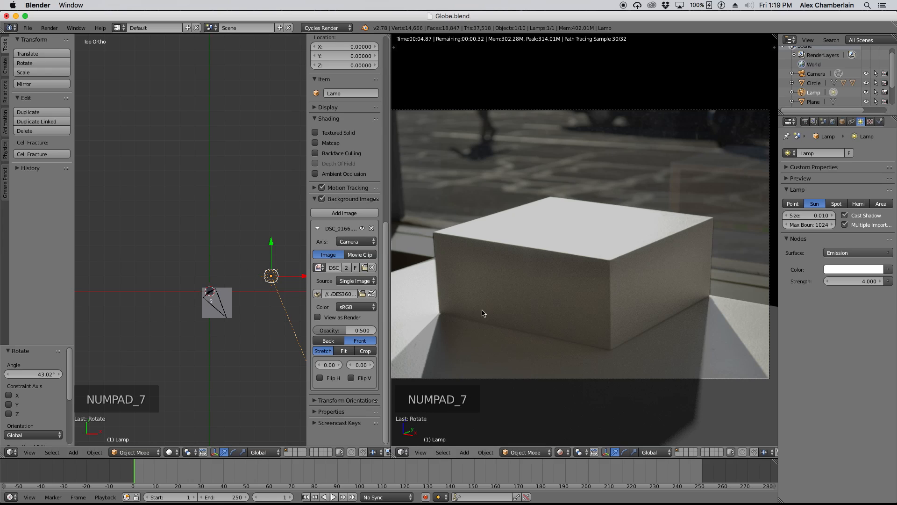
{"action": "key", "text": "r"}
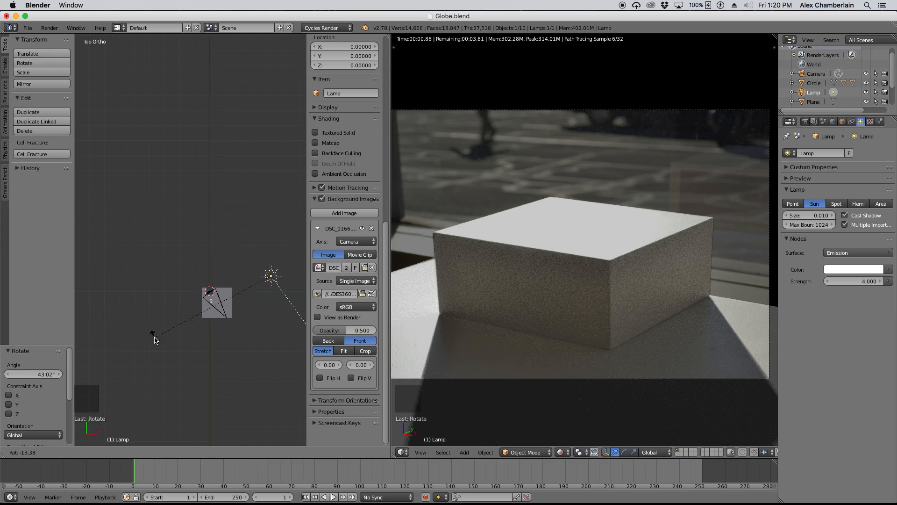
{"action": "left_click", "coordinate": [155, 340]}
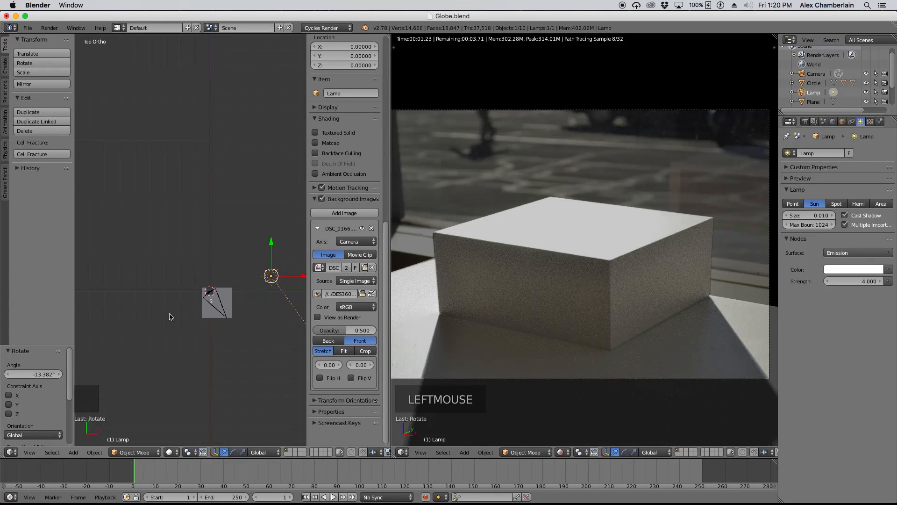
{"action": "key", "text": "KP_3"}
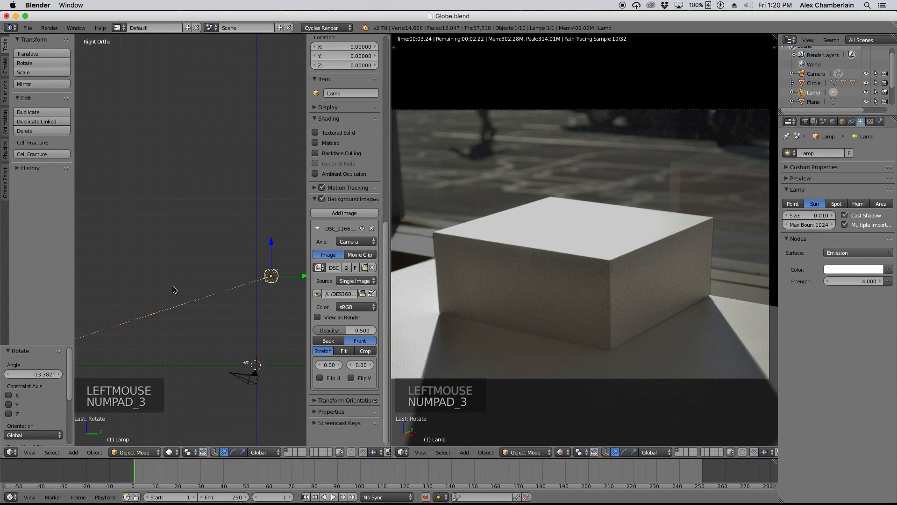
{"action": "key", "text": "r"}
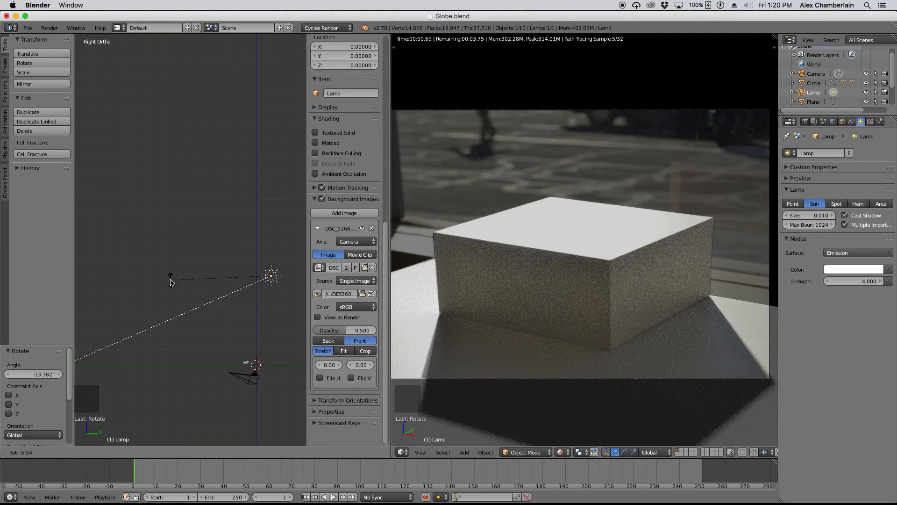
{"action": "left_click", "coordinate": [172, 279]}
- Fine-tune the sun lamp's direction with a rotation of about 0.9° in the top view
{"action": "key", "text": "KP_7"}
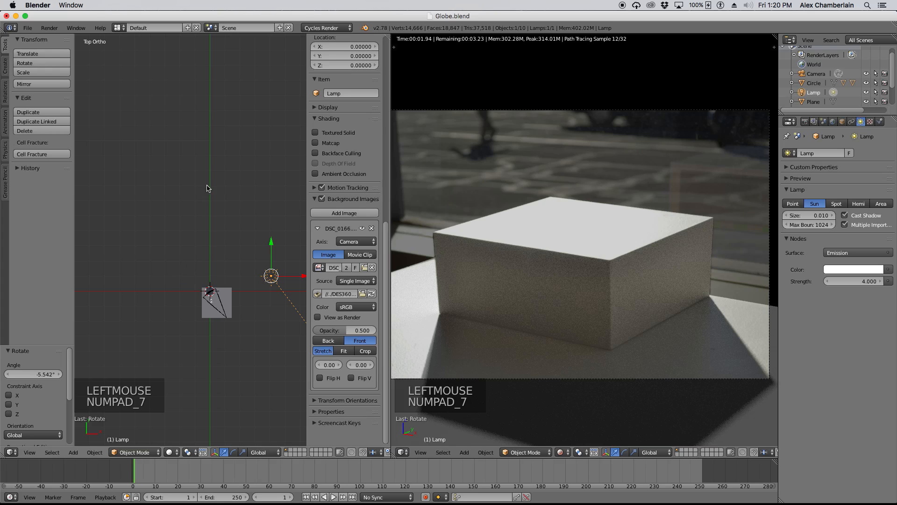
{"action": "key", "text": "r"}
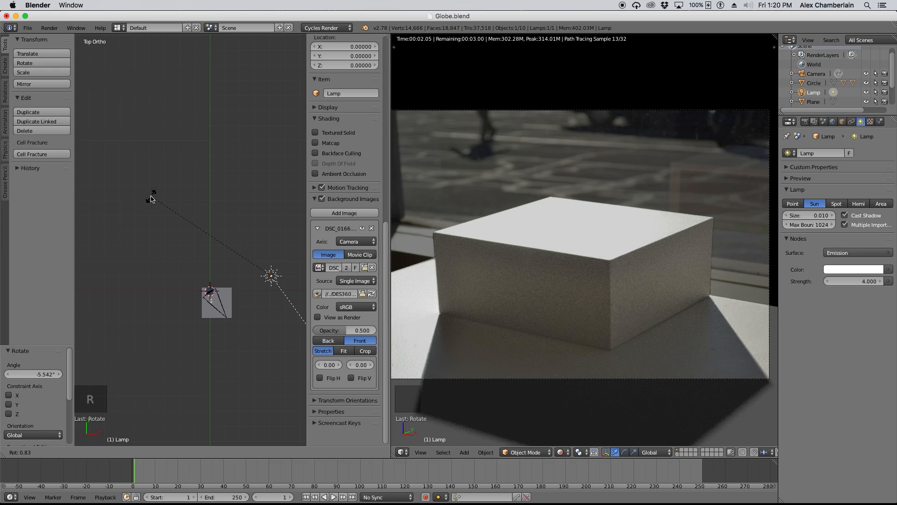
{"action": "left_click", "coordinate": [152, 196]}
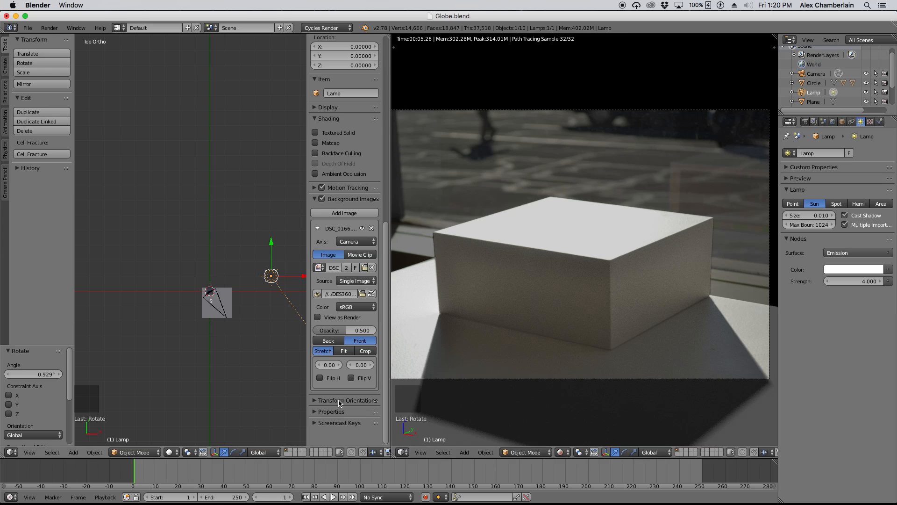
- Merge the two 3D views into one, keeping the rendered camera view with the whole box and its shadow in frame
{"action": "left_click_drag", "start_coordinate": [394, 456], "coordinate": [211, 303]}
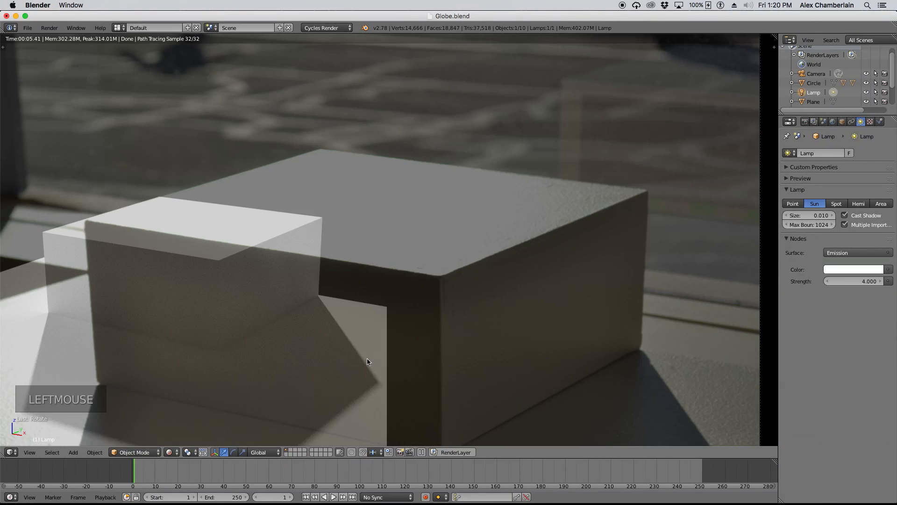
{"action": "scroll", "coordinate": [446, 241], "scroll_direction": "down", "scroll_amount": 4}
{"action": "scroll", "coordinate": [445, 241], "scroll_direction": "down", "scroll_amount": 1}
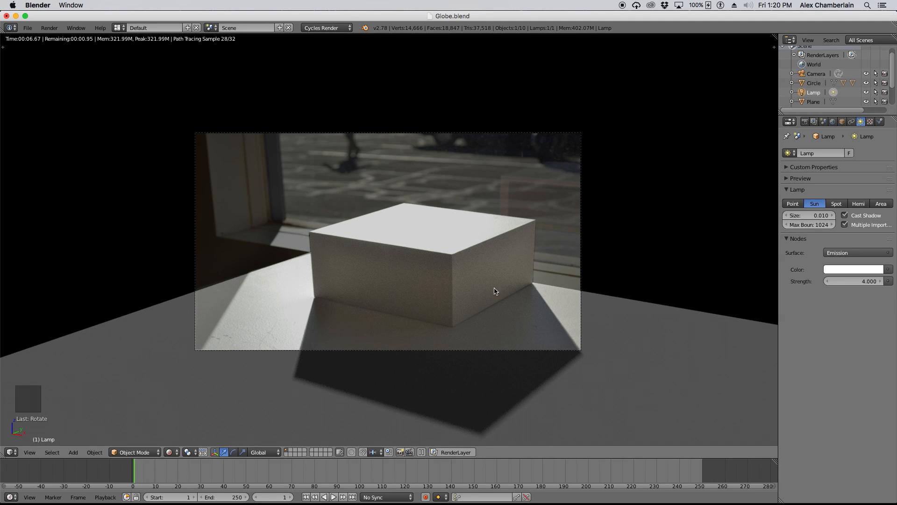
{"action": "scroll", "coordinate": [372, 356], "scroll_direction": "down", "scroll_amount": 4}
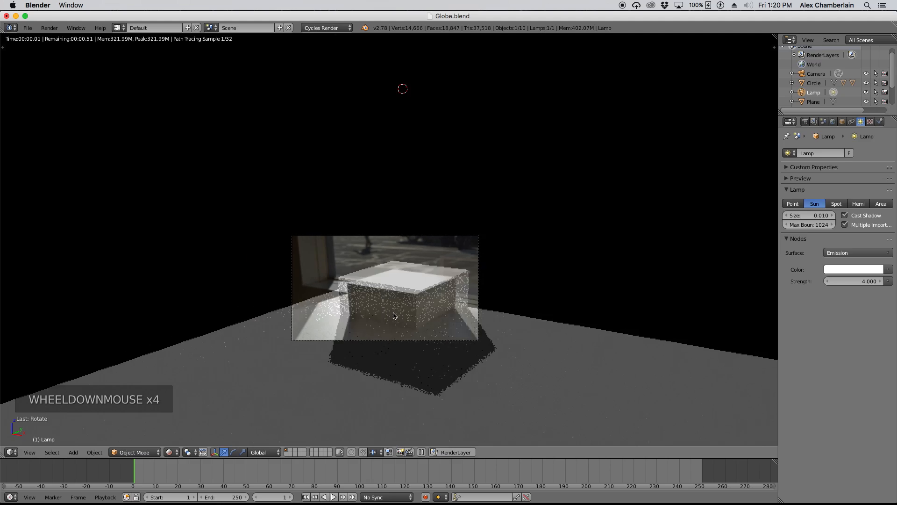
{"action": "scroll", "coordinate": [394, 316], "scroll_direction": "down", "scroll_amount": 1}
- Select all parts of the globe and the glass sphere above the camera in a front wireframe view
{"action": "key", "text": "KP_1"}
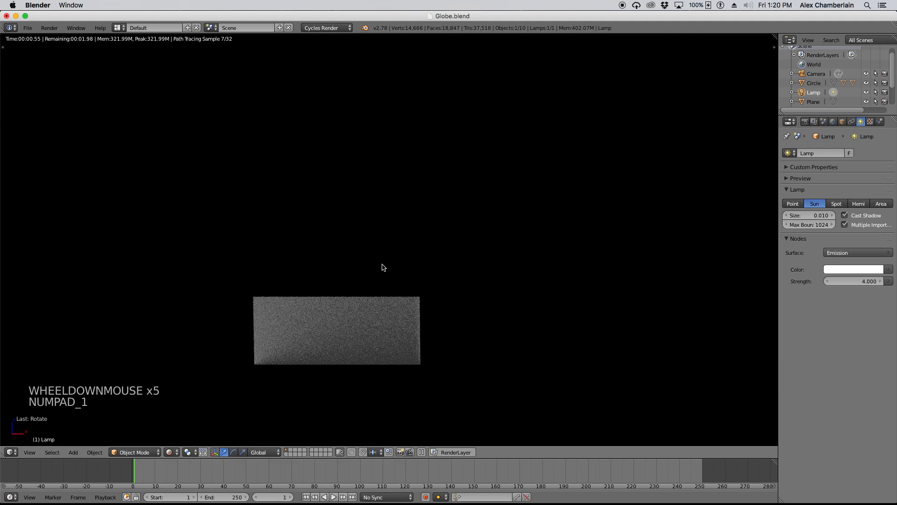
{"action": "scroll", "coordinate": [378, 359], "scroll_direction": "down", "scroll_amount": 3}
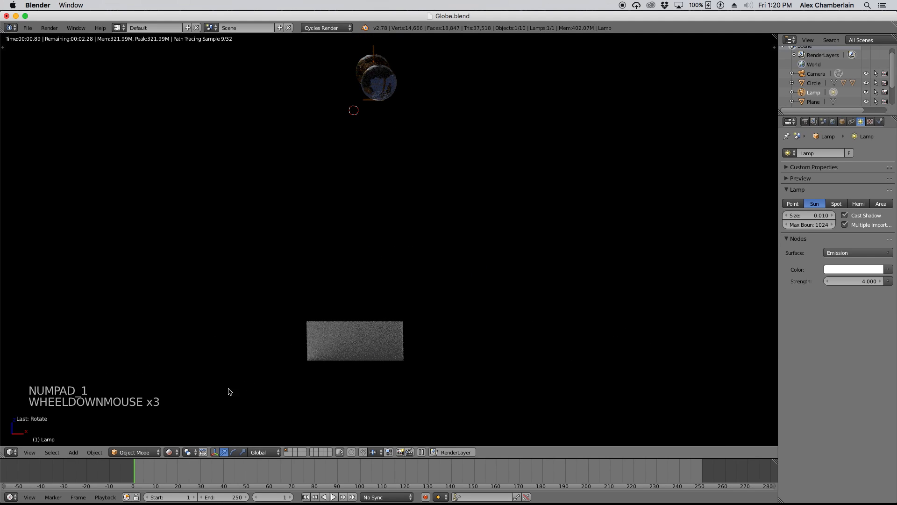
{"action": "key", "text": "z"}
{"action": "key", "text": "z"}
{"action": "scroll", "coordinate": [383, 195], "scroll_direction": "down", "scroll_amount": 2}
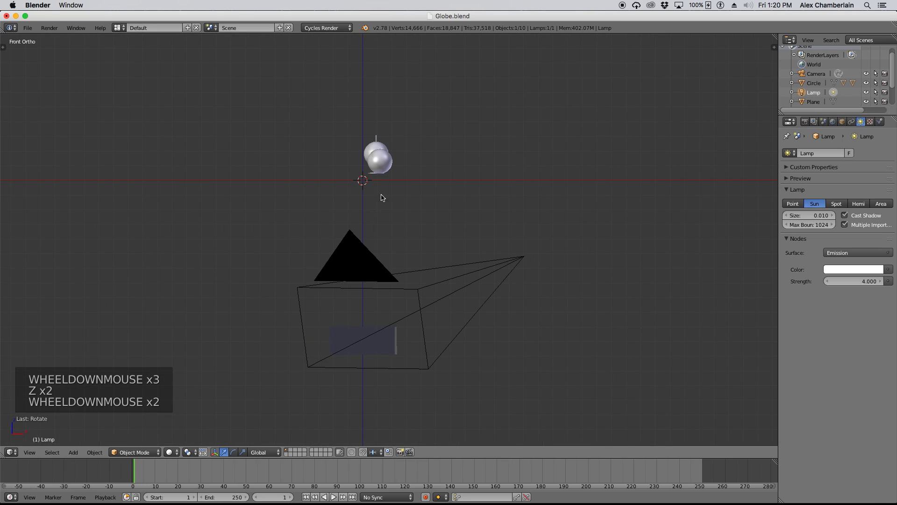
{"action": "scroll", "coordinate": [386, 146], "scroll_direction": "up", "scroll_amount": 2}
{"action": "key", "text": "a"}
{"action": "key", "text": "b"}
{"action": "left_click_drag", "start_coordinate": [419, 125], "coordinate": [346, 191]}
{"action": "key", "text": "z"}
{"action": "key", "text": "b"}
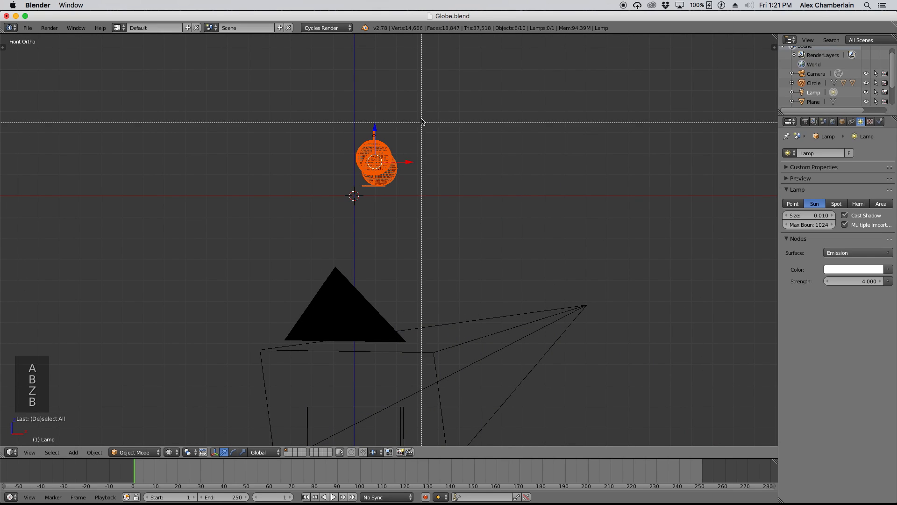
{"action": "left_click_drag", "start_coordinate": [420, 116], "coordinate": [338, 195]}
{"action": "key", "text": "a"}
{"action": "key", "text": "b"}
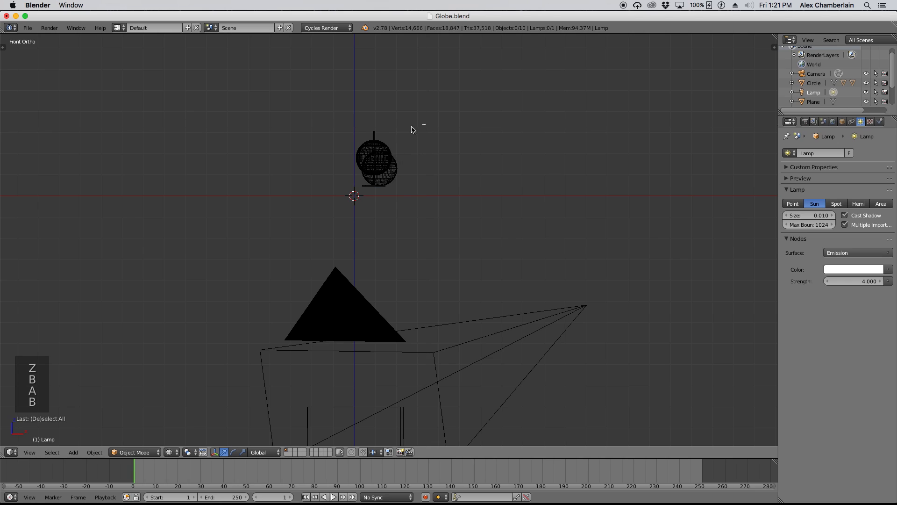
{"action": "left_click_drag", "start_coordinate": [423, 125], "coordinate": [326, 203]}
- Lower the selected globe objects along the Z axis until the globe's base rests on the box's top face
{"action": "key", "text": "g"}
{"action": "key", "text": "z"}
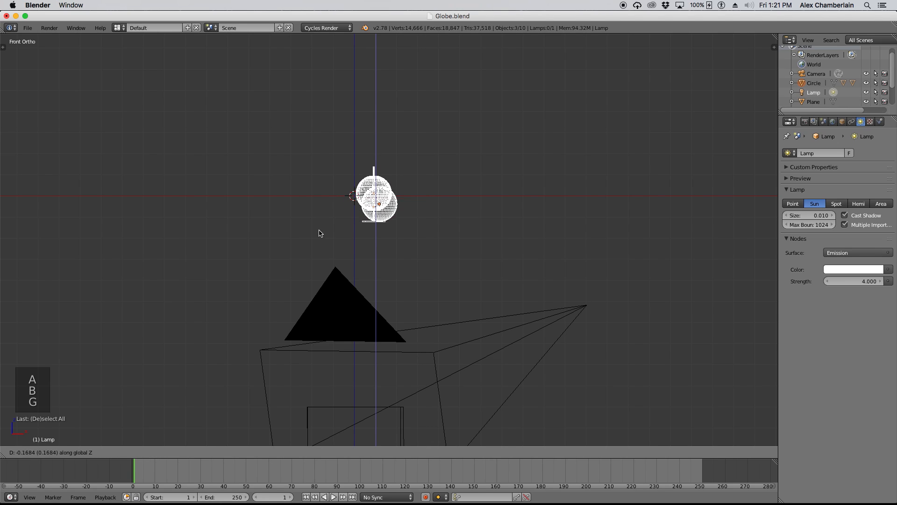
{"action": "left_click", "coordinate": [346, 414]}
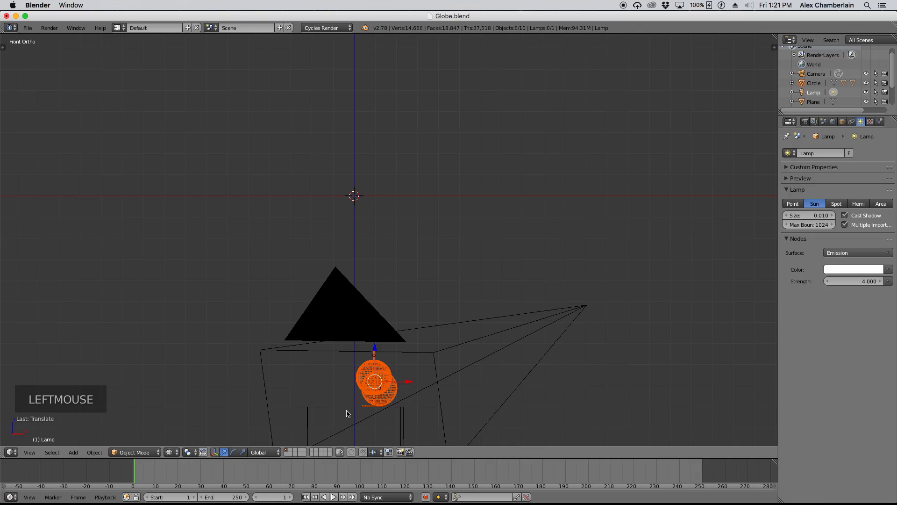
{"action": "scroll", "coordinate": [364, 409], "scroll_direction": "up", "scroll_amount": 15}
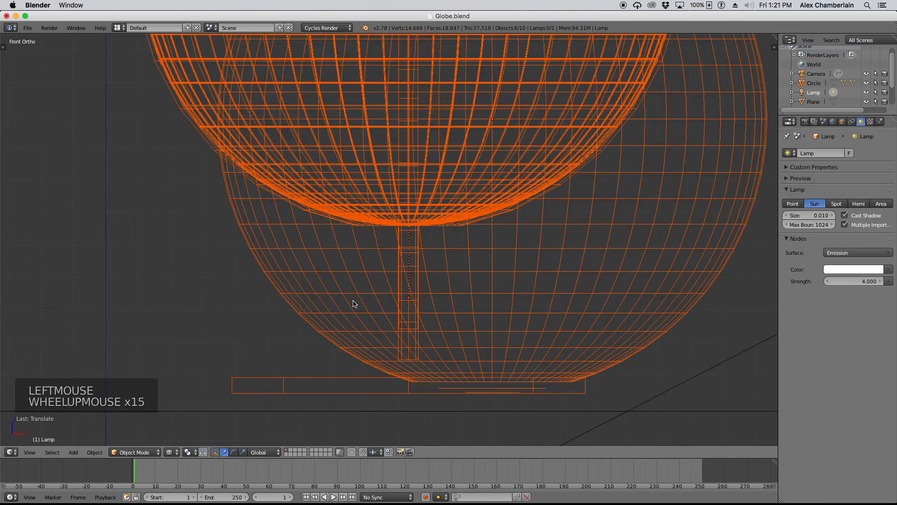
{"action": "key", "text": "g"}
{"action": "key", "text": "z"}
{"action": "left_click", "coordinate": [358, 314]}
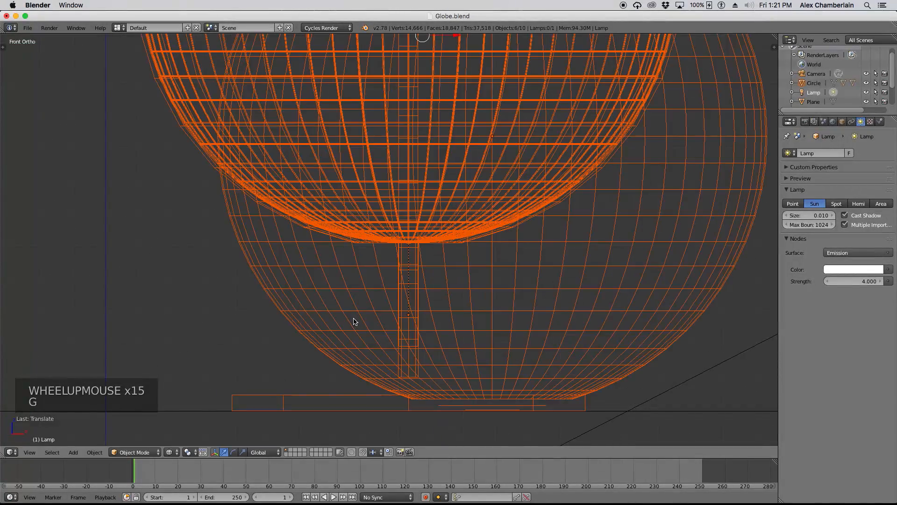
- Move the selected globe objects over the box's footprint in the top view
{"action": "key", "text": "KP_7"}
{"action": "scroll", "coordinate": [390, 323], "scroll_direction": "down", "scroll_amount": 11}
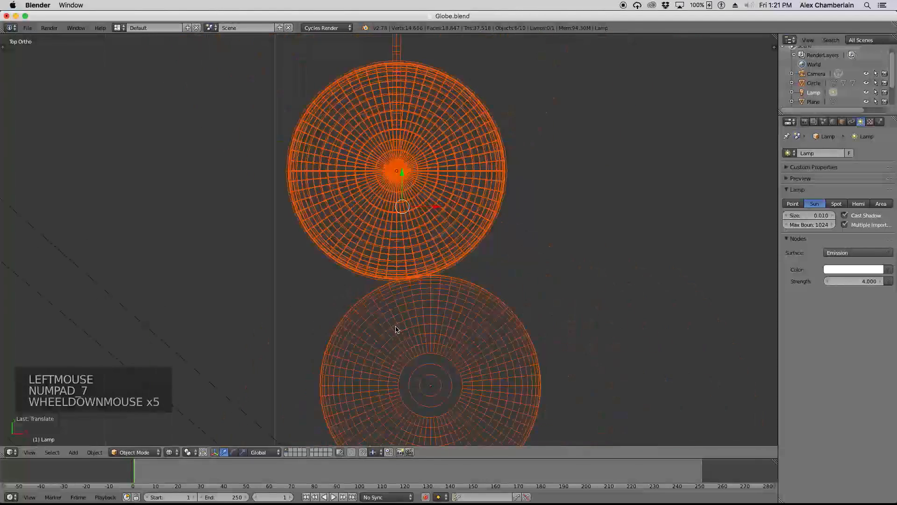
{"action": "scroll", "coordinate": [384, 319], "scroll_direction": "down", "scroll_amount": 1}
{"action": "scroll", "coordinate": [348, 296], "scroll_direction": "down", "scroll_amount": 3}
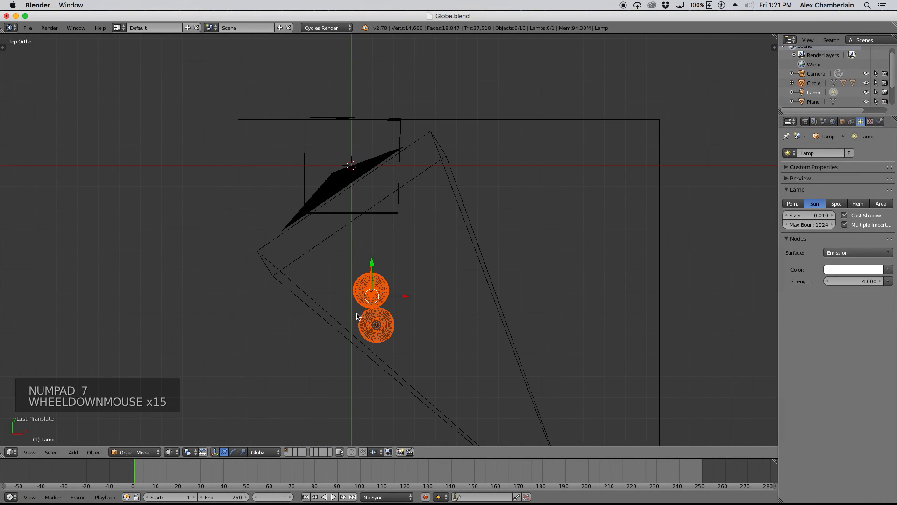
{"action": "key", "text": "g"}
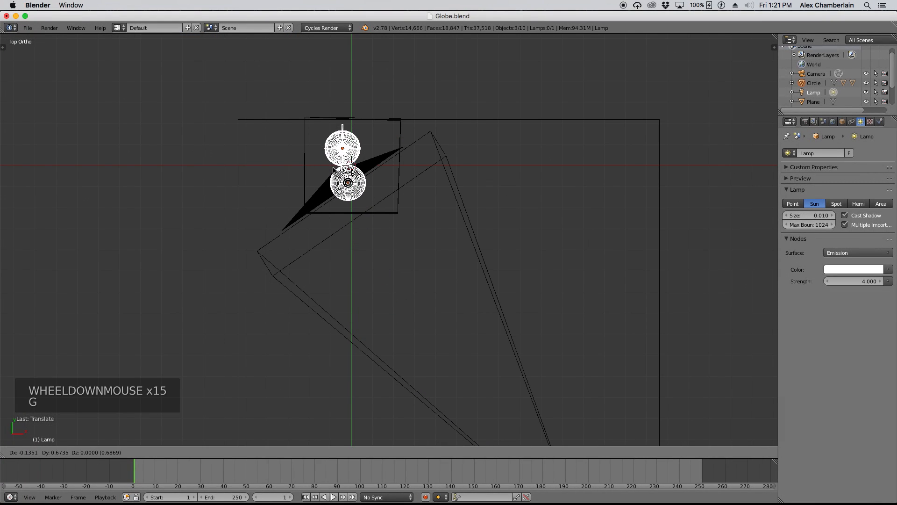
{"action": "left_click", "coordinate": [344, 169]}
- Rotate the globe objects by about -22° around the global Z axis in the camera view
{"action": "key", "text": "KP_0"}
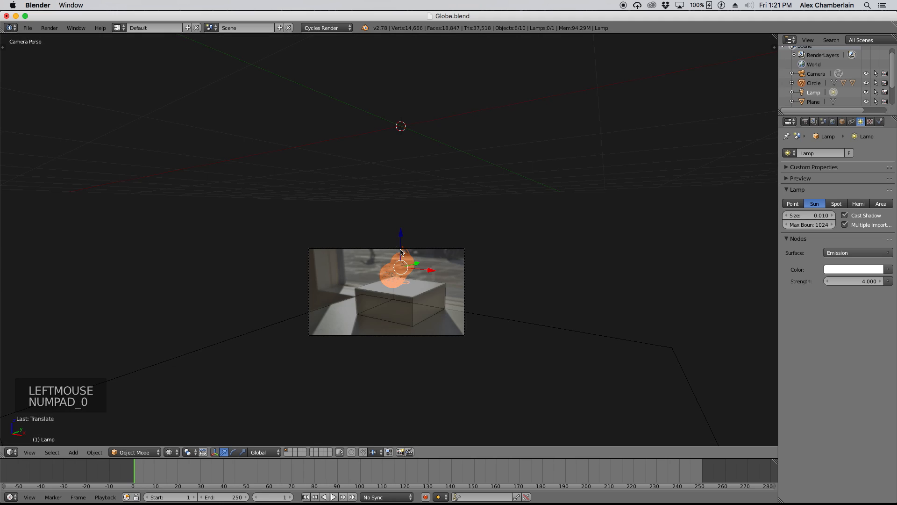
{"action": "scroll", "coordinate": [401, 253], "scroll_direction": "up", "scroll_amount": 5}
{"action": "key", "text": "r"}
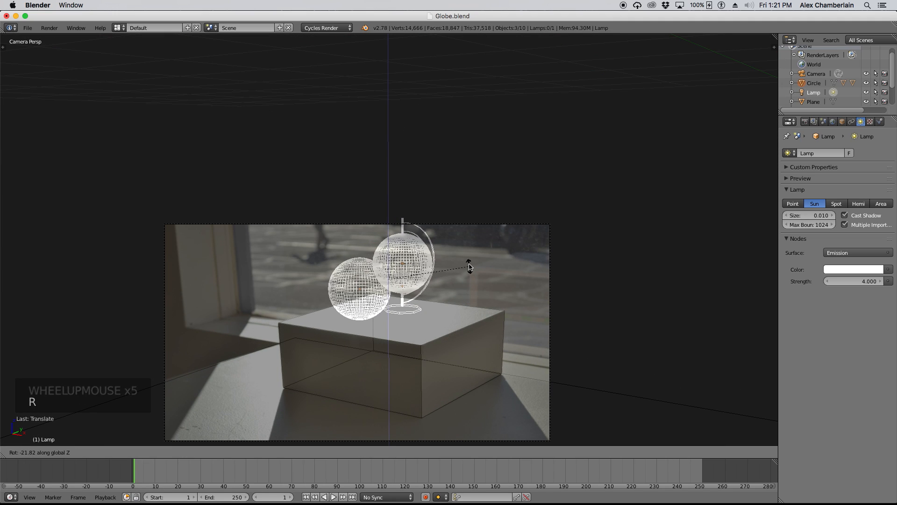
{"action": "left_click", "coordinate": [466, 264]}
- Shift the globe objects across the box's top by 0.074 in X and -0.038 in Y with the height locked
{"action": "key", "text": "g"}
{"action": "key", "text": "z"}
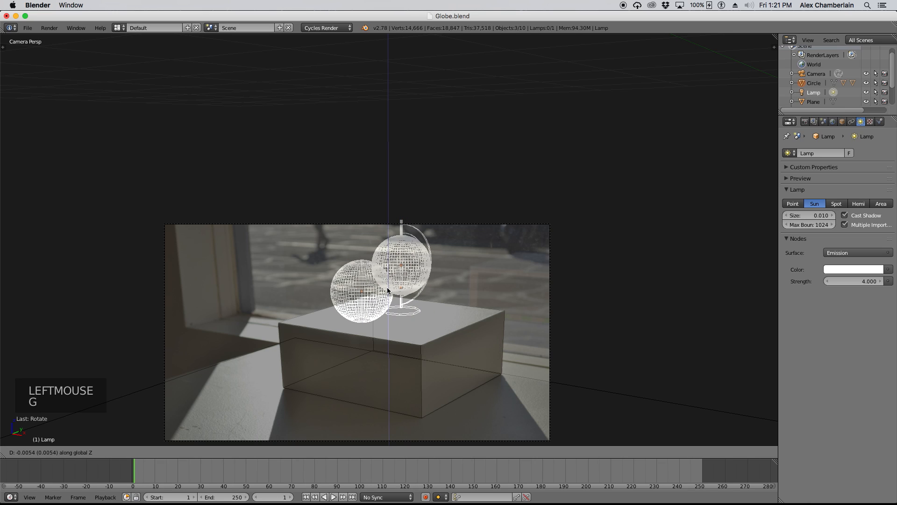
{"action": "left_click", "coordinate": [411, 293]}
{"action": "key", "text": "g"}
{"action": "key", "text": "shift+z"}
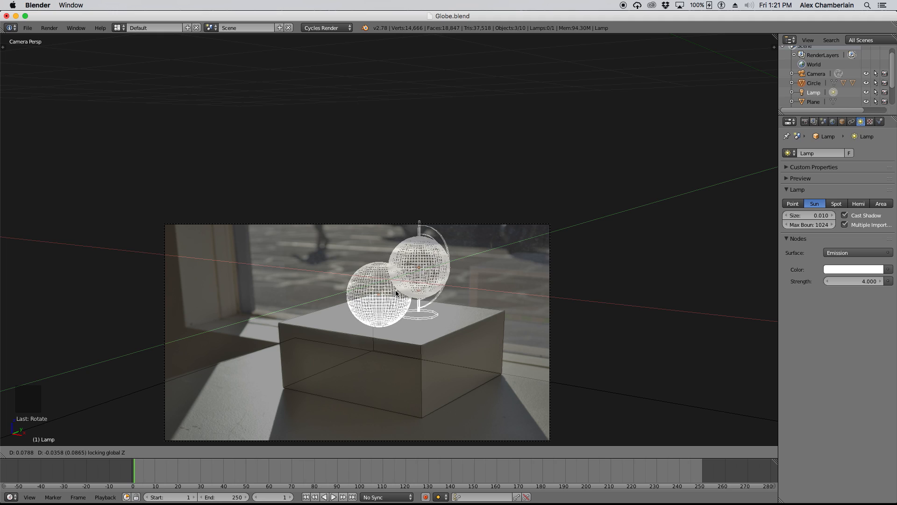
{"action": "left_click", "coordinate": [394, 290]}
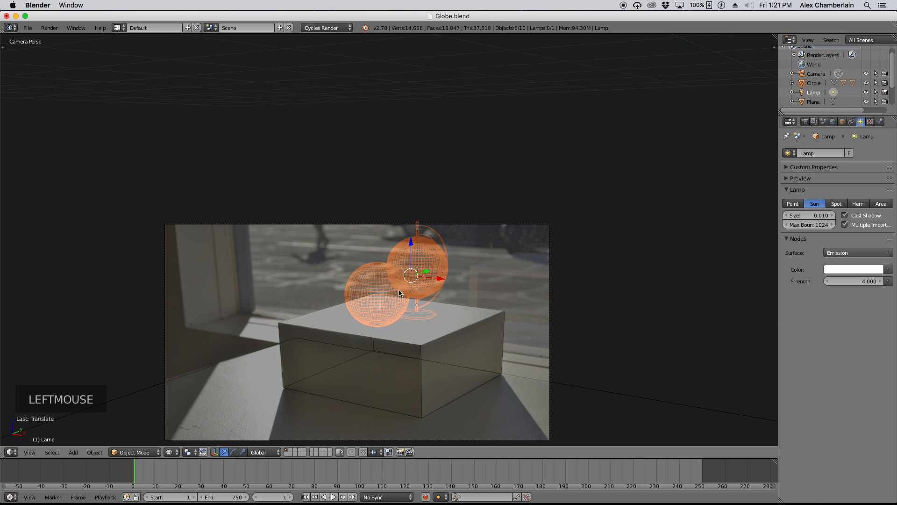
- Switch the viewport shading to Rendered and show both side panels of the 3D view
{"action": "left_click", "coordinate": [189, 451]}
{"action": "left_click", "coordinate": [171, 452]}
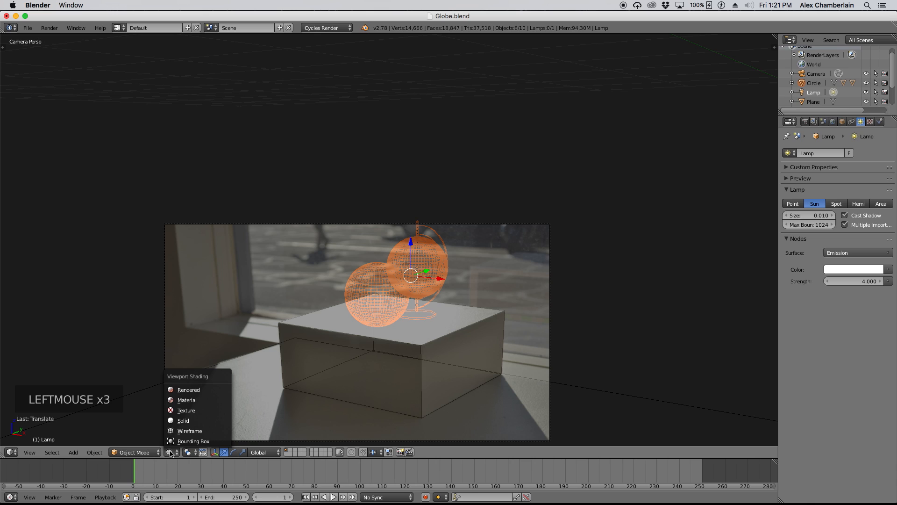
{"action": "left_click", "coordinate": [187, 390]}
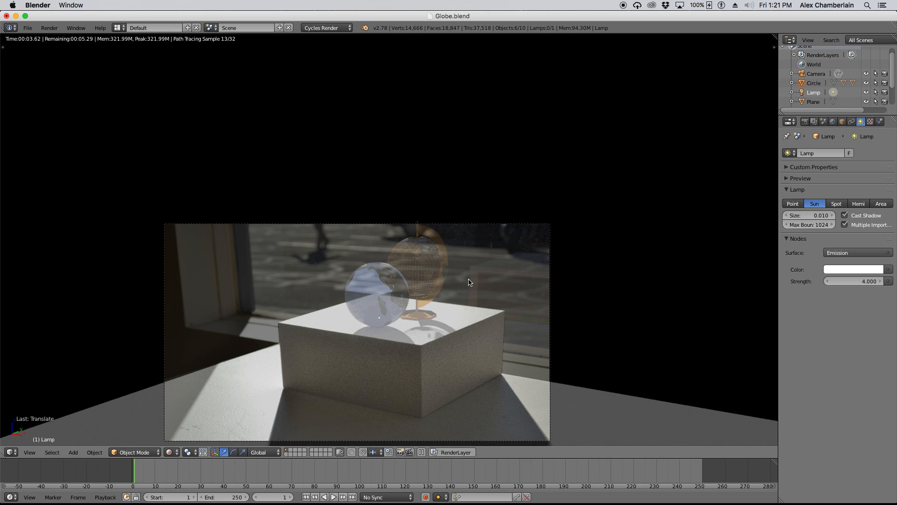
{"action": "scroll", "coordinate": [469, 282], "scroll_direction": "down", "scroll_amount": 1}
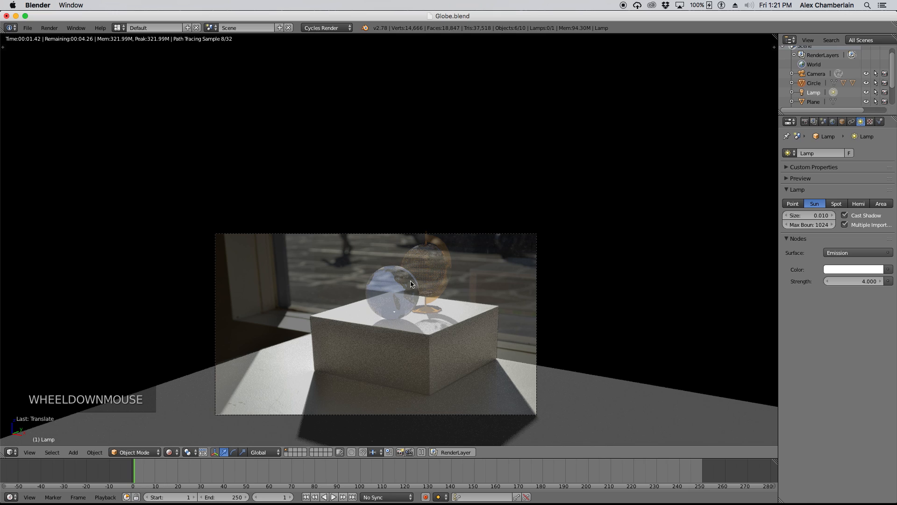
{"action": "scroll", "coordinate": [413, 309], "scroll_direction": "up", "scroll_amount": 1}
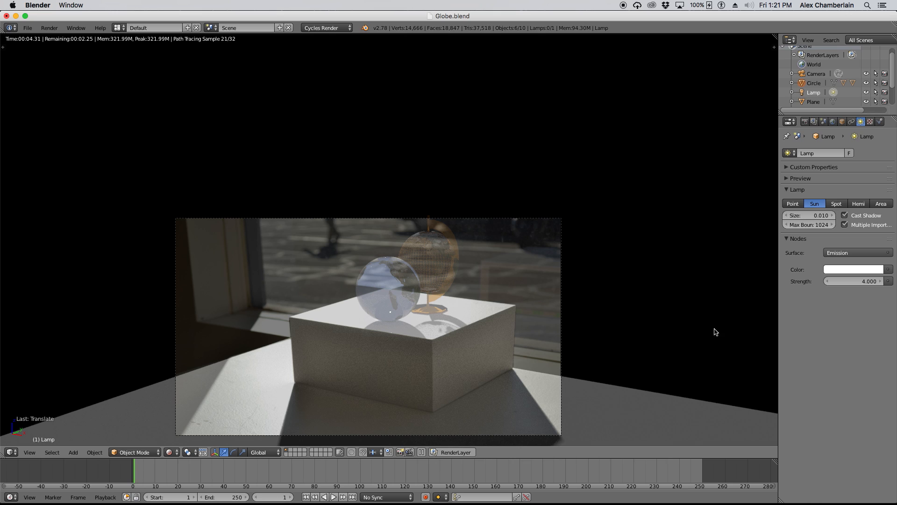
{"action": "key", "text": "n"}
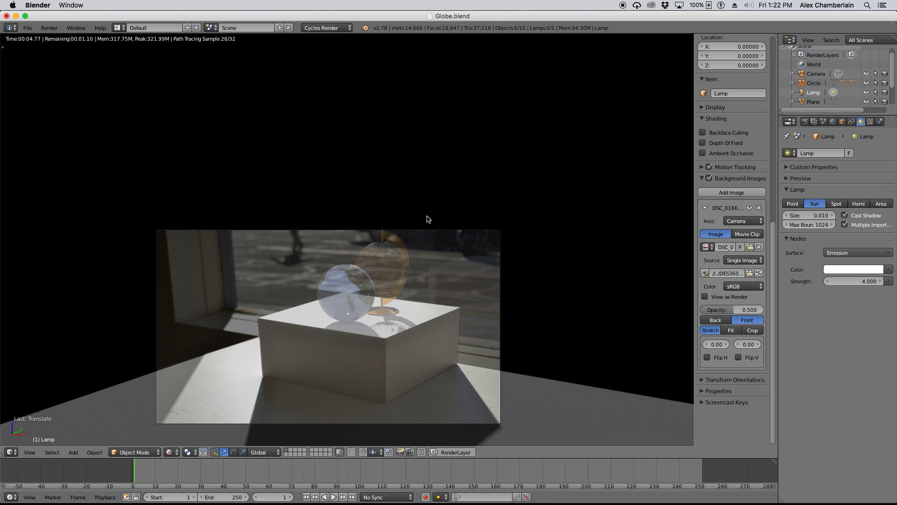
{"action": "key", "text": "t"}
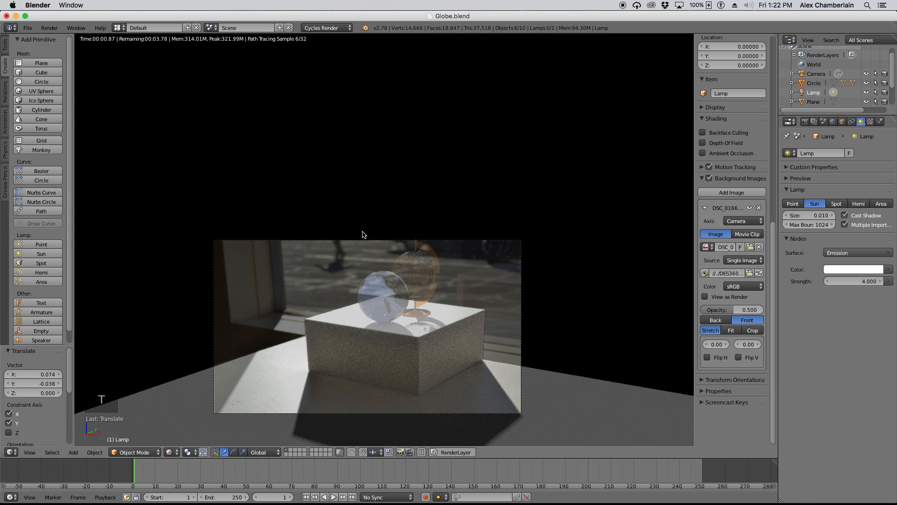
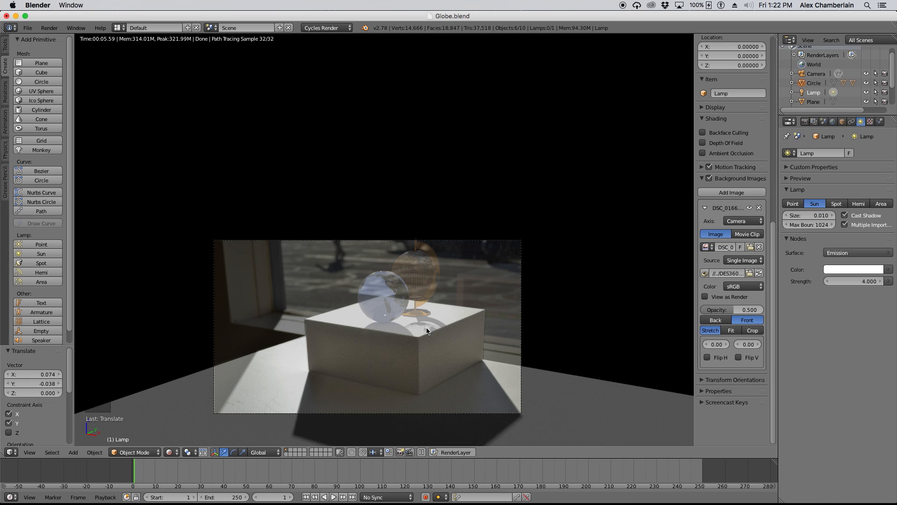
- Return the viewport from Rendered to solid shading and rename the box object as Pedestal01
{"action": "key", "text": "z"}
{"action": "key", "text": "z"}
{"action": "key", "text": "z"}
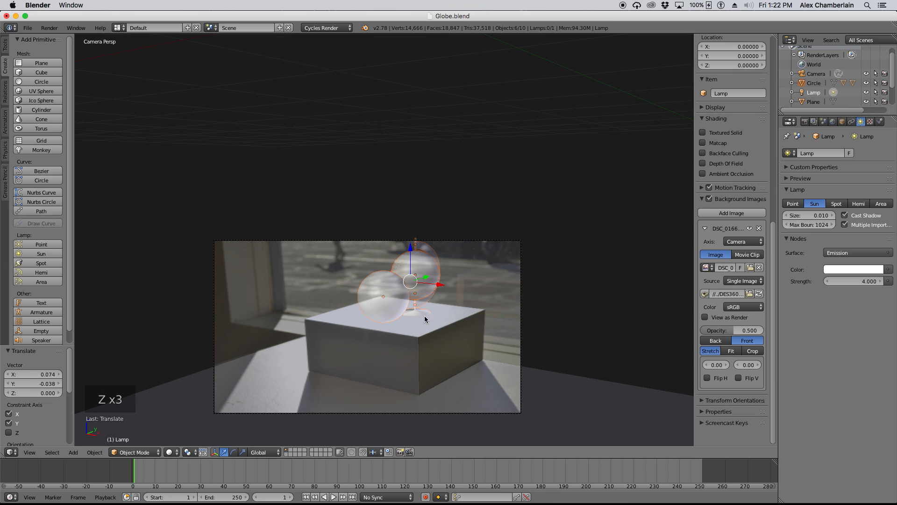
{"action": "left_click", "coordinate": [456, 325]}
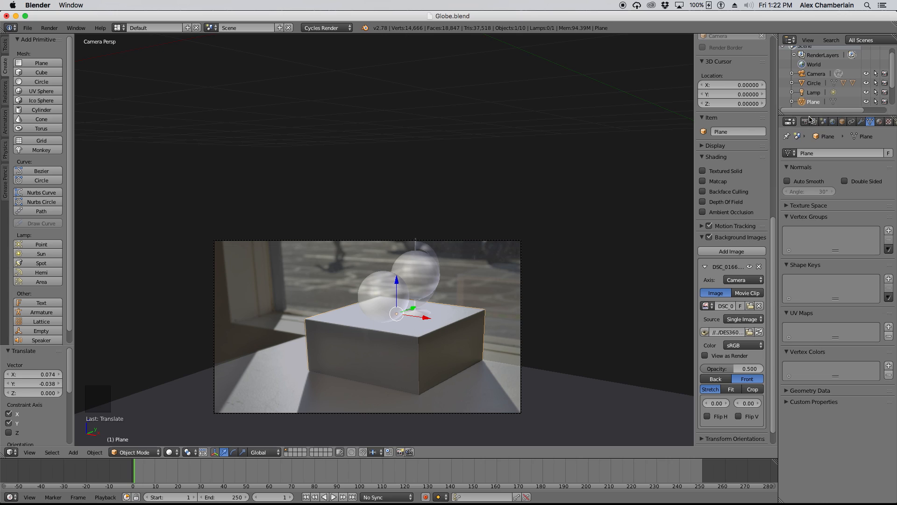
{"action": "left_click", "coordinate": [842, 121]}
{"action": "left_click", "coordinate": [818, 153]}
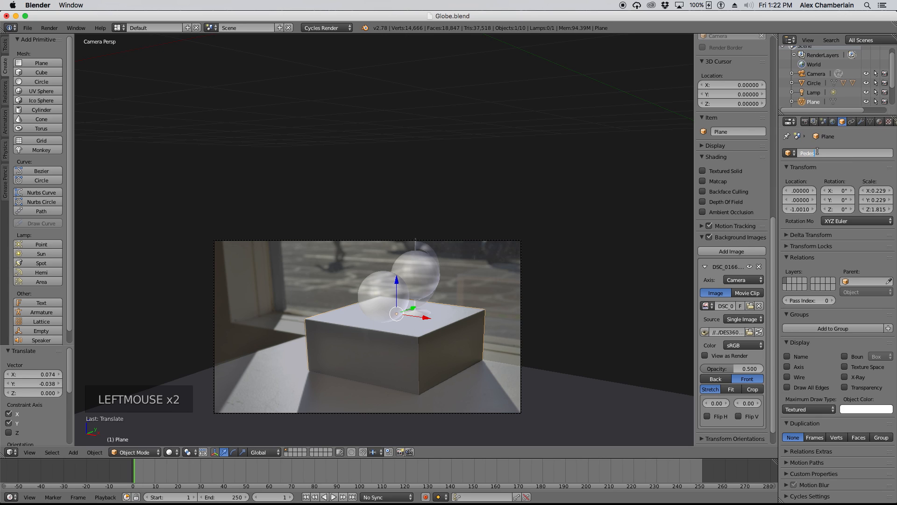
{"action": "type", "text": "Pedestal1"}
{"action": "key", "text": "BackSpace"}
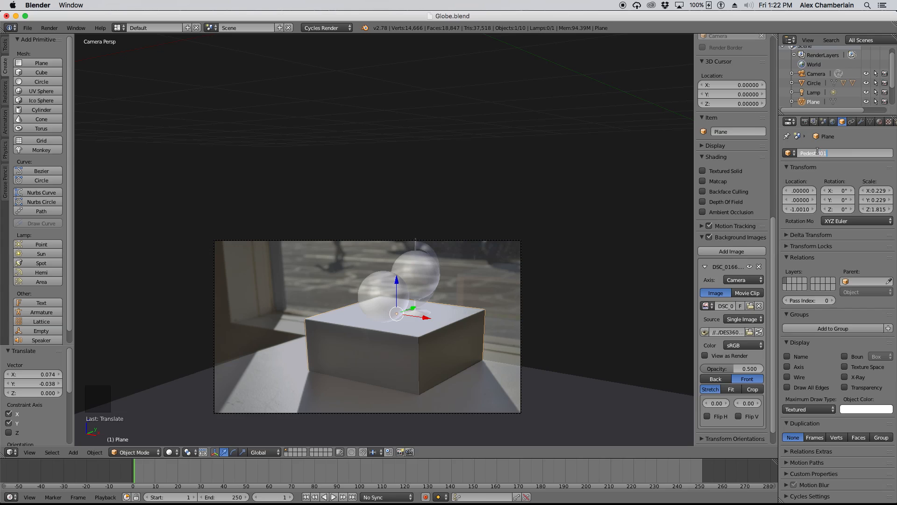
{"action": "type", "text": "01"}
{"action": "key", "text": "Return"}
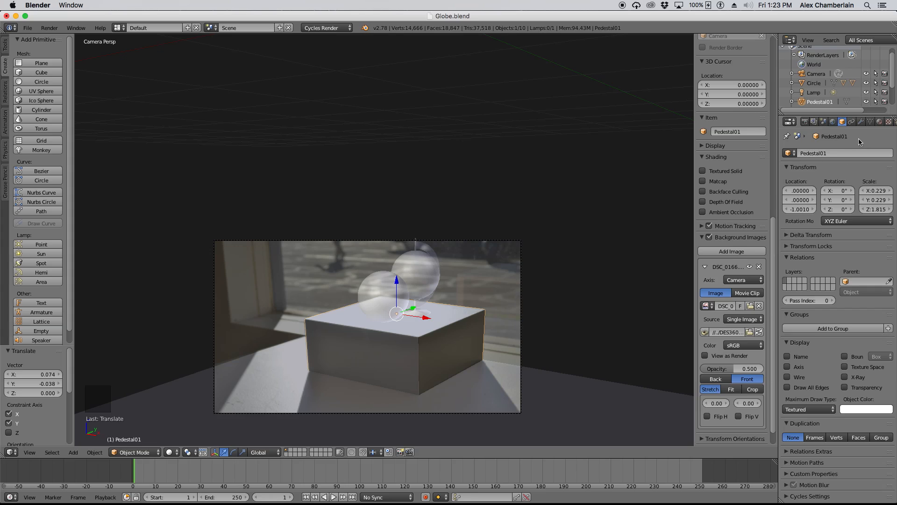
- Add a new material named Pedestal to the box and set the background image's opacity to 1.000
{"action": "left_click", "coordinate": [879, 123]}
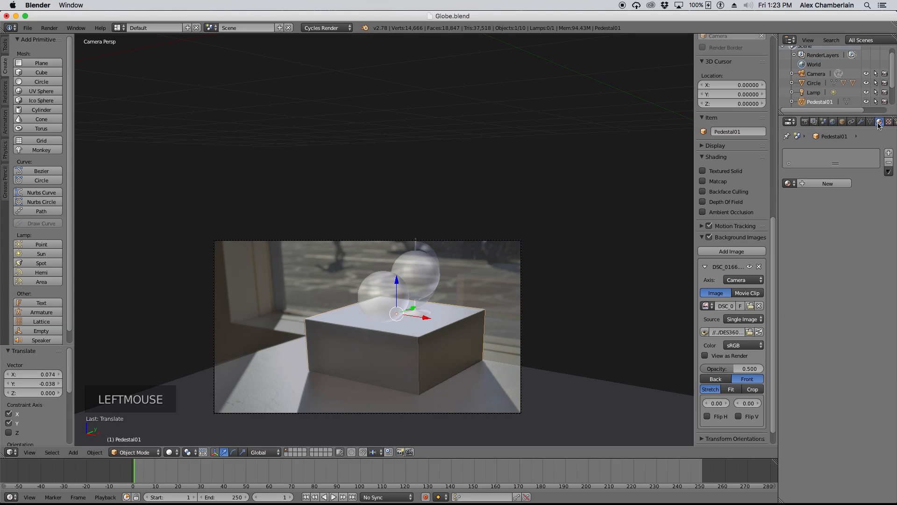
{"action": "left_click", "coordinate": [822, 182]}
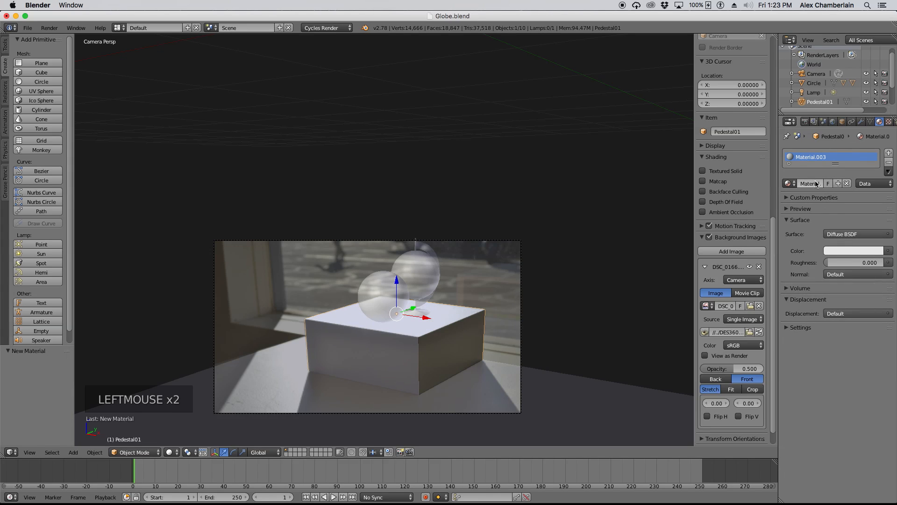
{"action": "left_click", "coordinate": [815, 182]}
{"action": "type", "text": "Pedestal"}
{"action": "key", "text": "Return"}
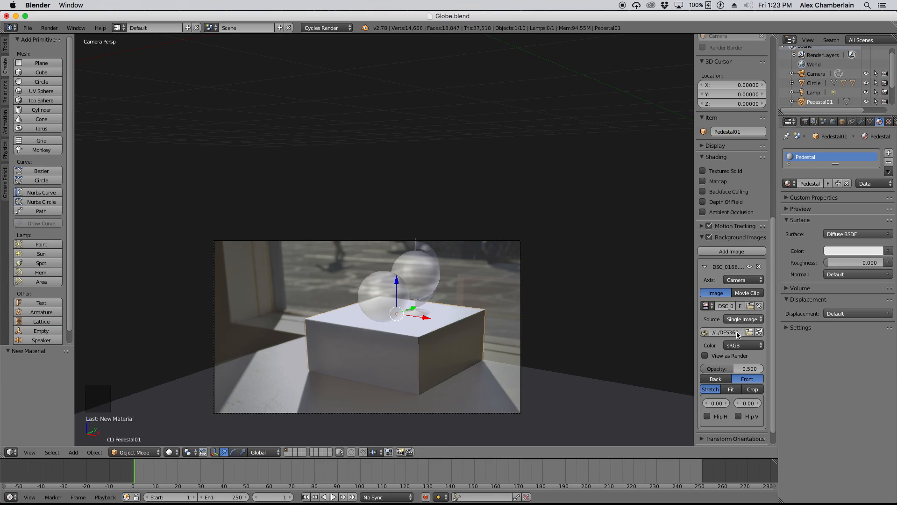
{"action": "left_click_drag", "start_coordinate": [734, 369], "coordinate": [766, 369]}
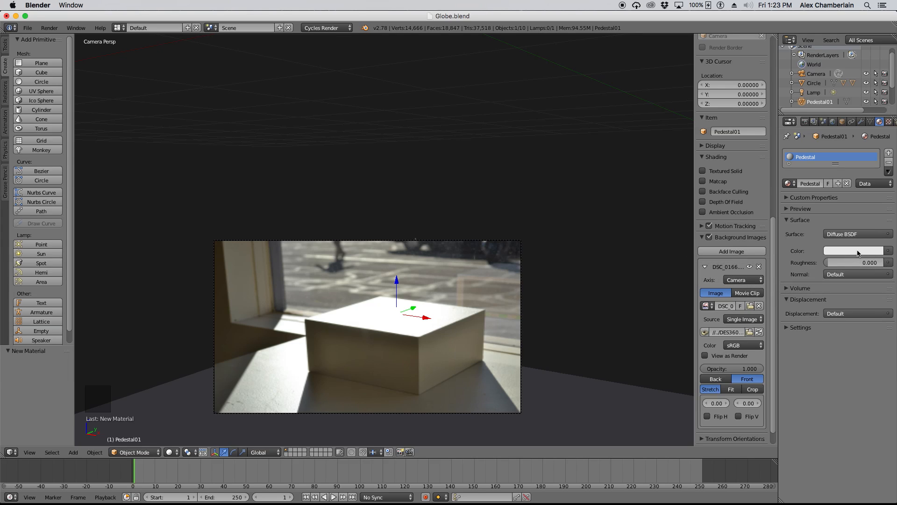
{"action": "left_click", "coordinate": [858, 253]}
{"action": "left_click", "coordinate": [877, 207]}
{"action": "key", "text": "Escape"}
- Sample the Pedestal material's diffuse color from the sunlit textured surface beside the box's shadow in the background photo
{"action": "scroll", "coordinate": [508, 382], "scroll_direction": "up", "scroll_amount": 13}
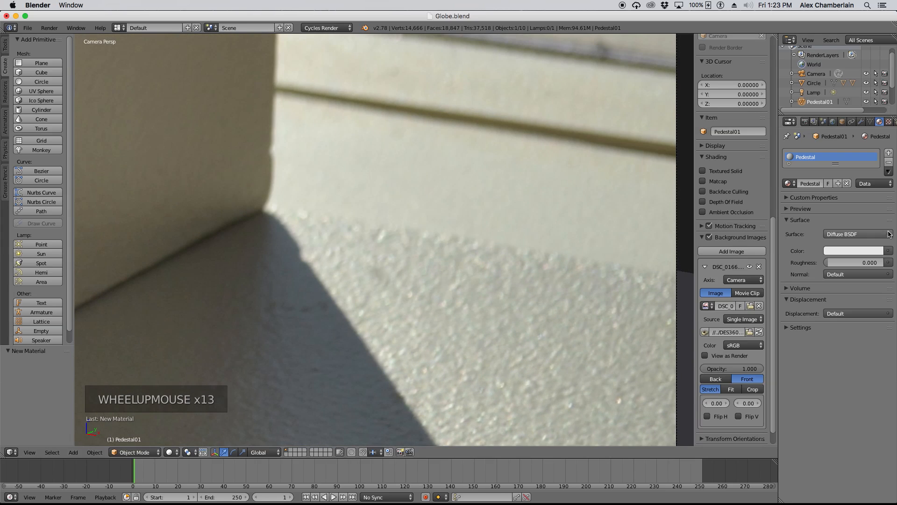
{"action": "left_click", "coordinate": [876, 251]}
{"action": "left_click", "coordinate": [873, 210]}
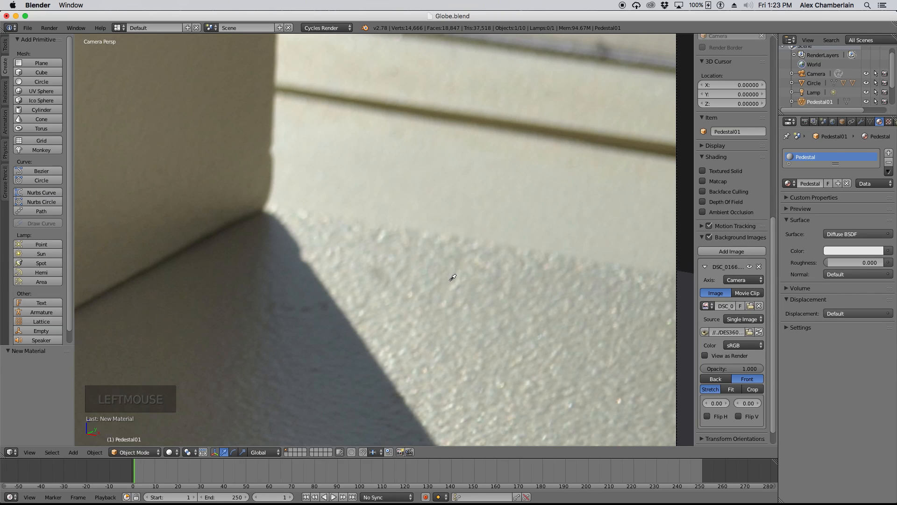
{"action": "left_click", "coordinate": [489, 323]}
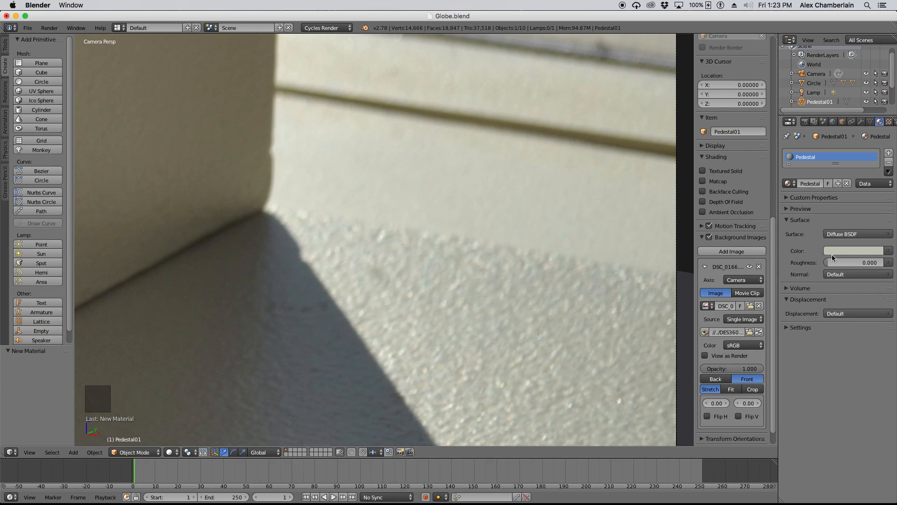
{"action": "scroll", "coordinate": [514, 248], "scroll_direction": "down", "scroll_amount": 7}
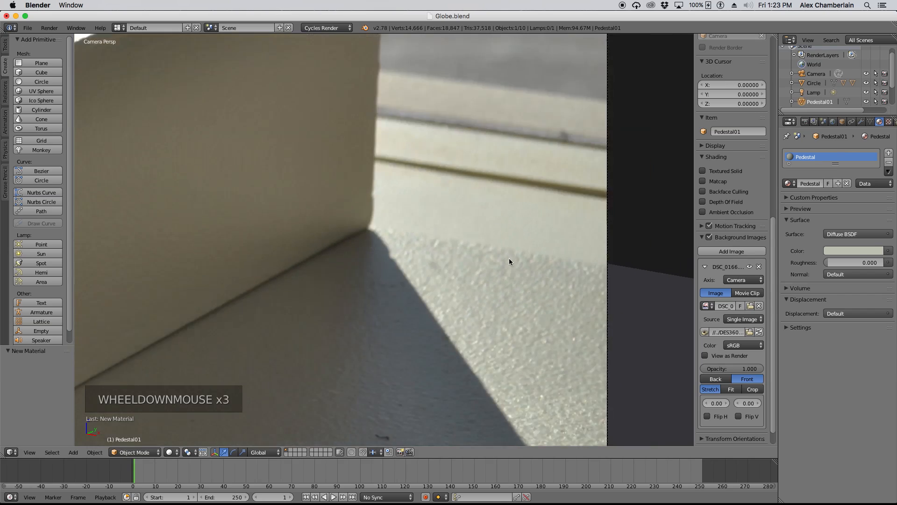
{"action": "scroll", "coordinate": [510, 282], "scroll_direction": "down", "scroll_amount": 4}
{"action": "scroll", "coordinate": [477, 287], "scroll_direction": "down", "scroll_amount": 3}
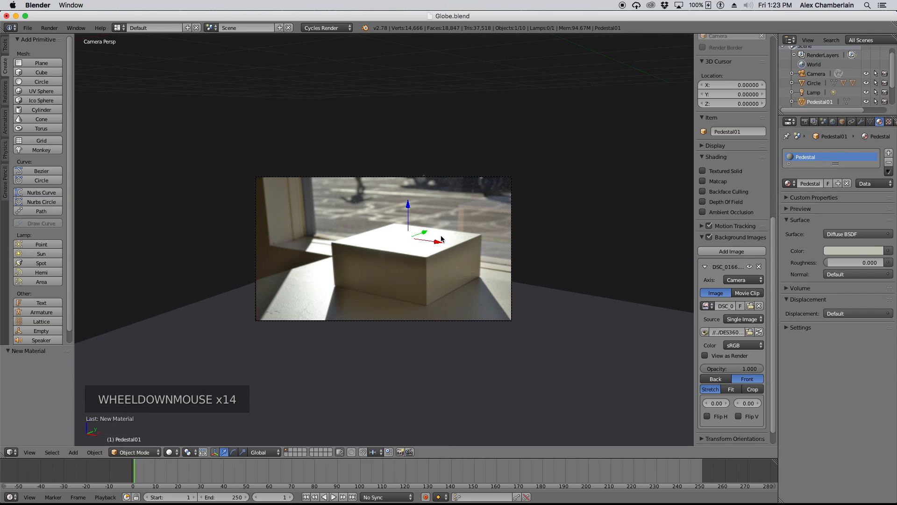
{"action": "scroll", "coordinate": [442, 241], "scroll_direction": "up", "scroll_amount": 3}
{"action": "scroll", "coordinate": [446, 242], "scroll_direction": "up", "scroll_amount": 1}
{"action": "scroll", "coordinate": [465, 246], "scroll_direction": "down", "scroll_amount": 1}
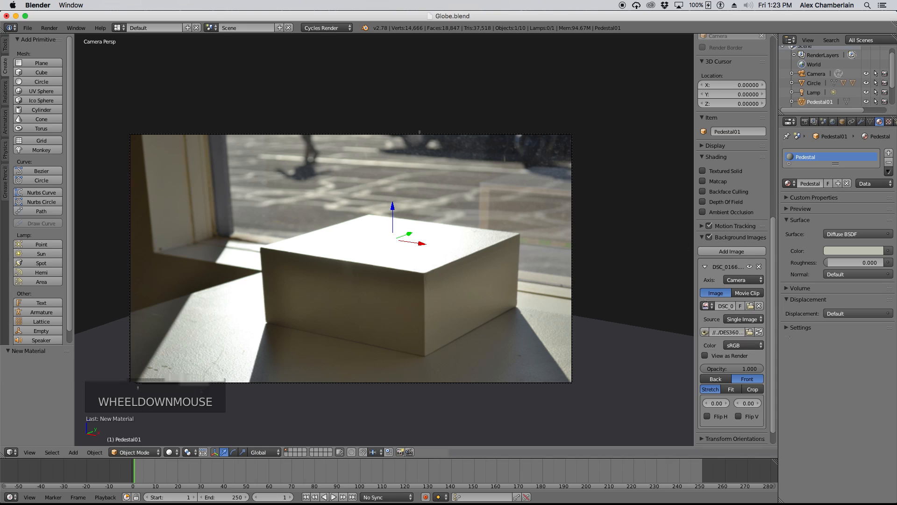
- Hide the camera background image and preview the scene with rendered viewport shading
{"action": "left_click", "coordinate": [751, 267]}
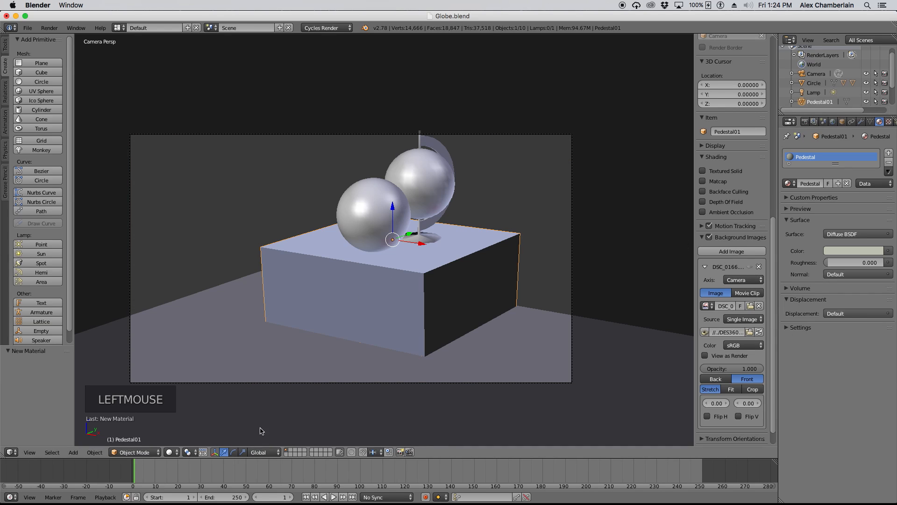
{"action": "left_click", "coordinate": [172, 452]}
{"action": "left_click", "coordinate": [189, 389]}
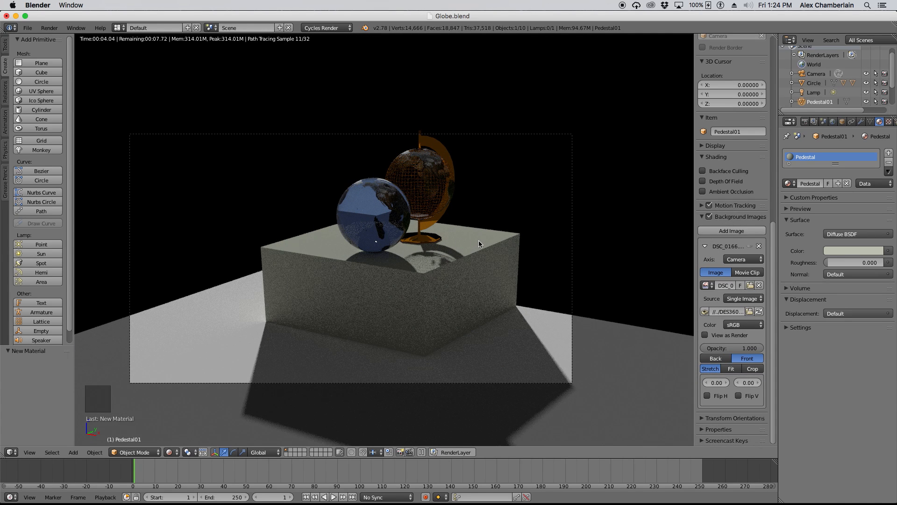
- Assign the existing Pedestal material to the ground plane
{"action": "left_click", "coordinate": [551, 319]}
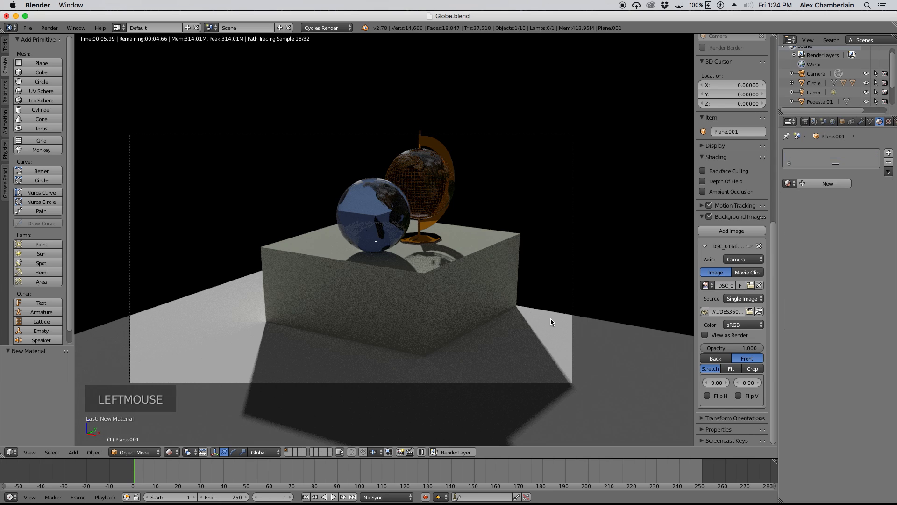
{"action": "left_click", "coordinate": [790, 183]}
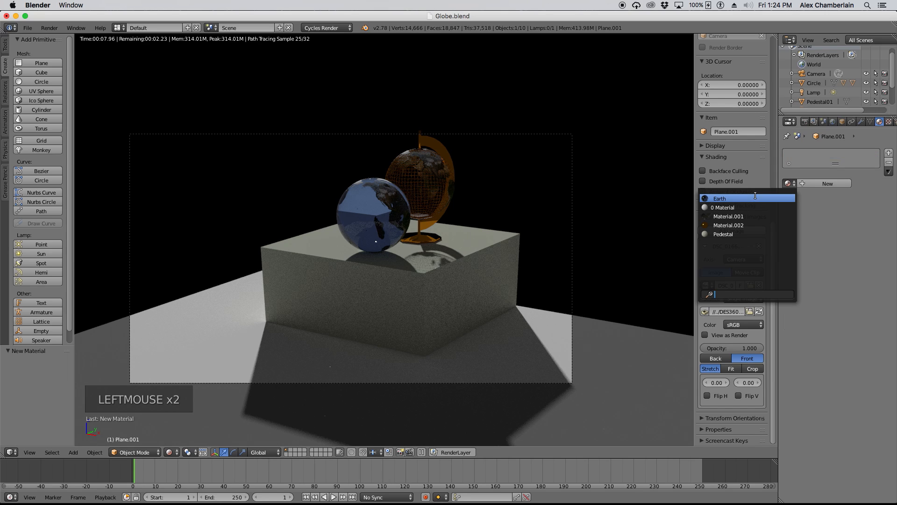
{"action": "left_click", "coordinate": [748, 233]}
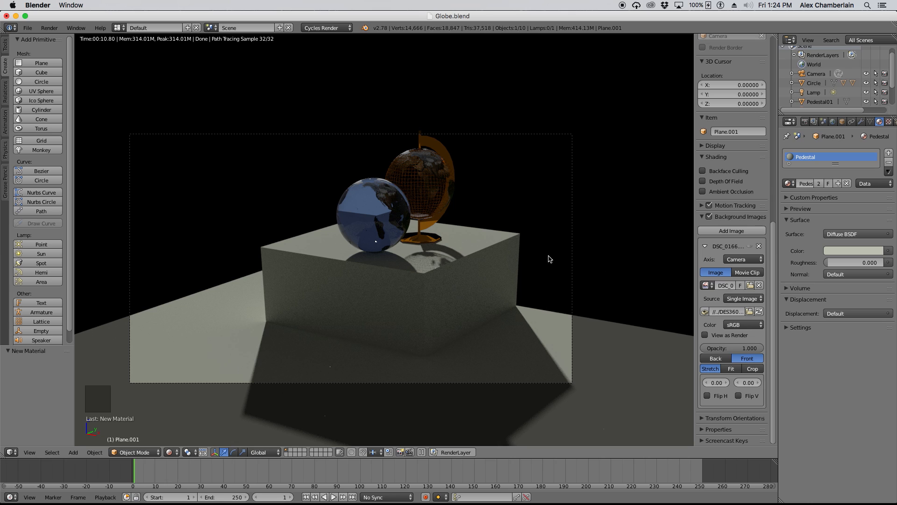
- Return to solid shading and assign the pedestal, ground plane and sun lamp together to scene layers 1 and 2
{"action": "key", "text": "z"}
{"action": "key", "text": "z"}
{"action": "key", "text": "z"}
{"action": "left_click", "coordinate": [459, 267]}
{"action": "left_click", "coordinate": [496, 359], "text": "shift"}
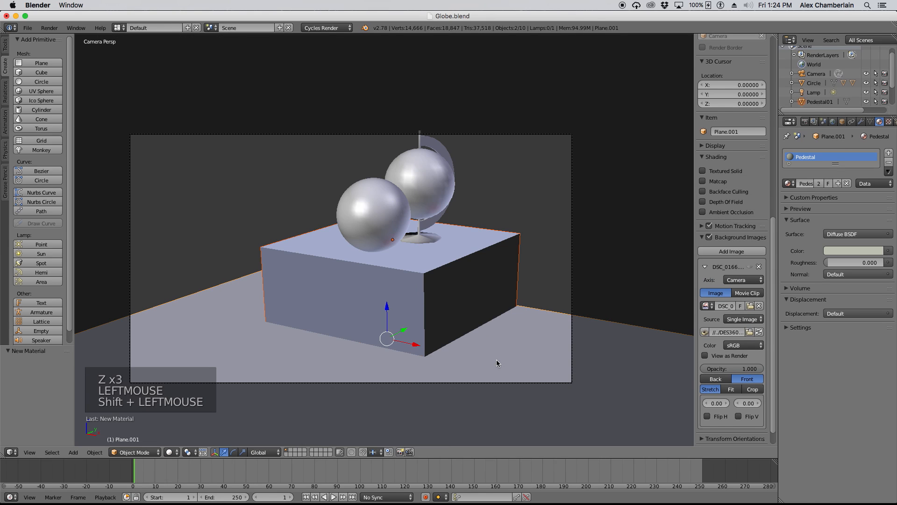
{"action": "scroll", "coordinate": [434, 322], "scroll_direction": "down", "scroll_amount": 6}
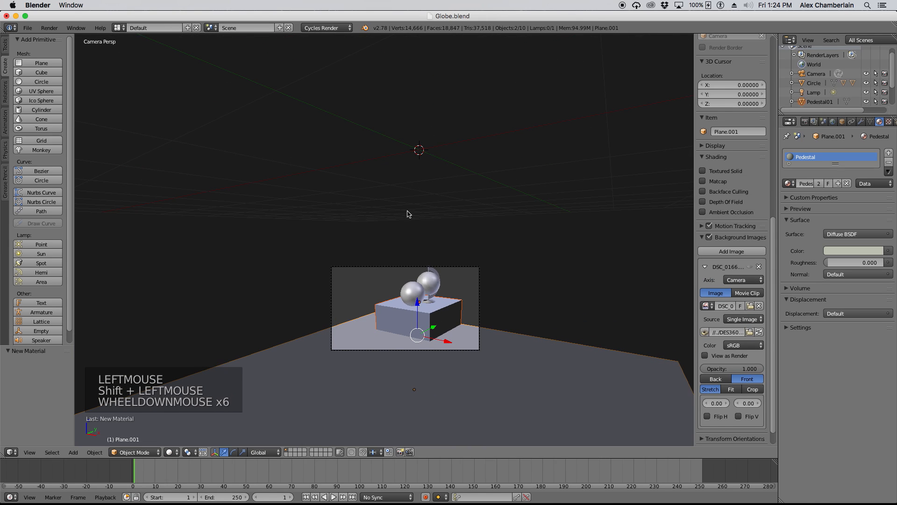
{"action": "key", "text": "KP_7"}
{"action": "scroll", "coordinate": [427, 324], "scroll_direction": "down", "scroll_amount": 10}
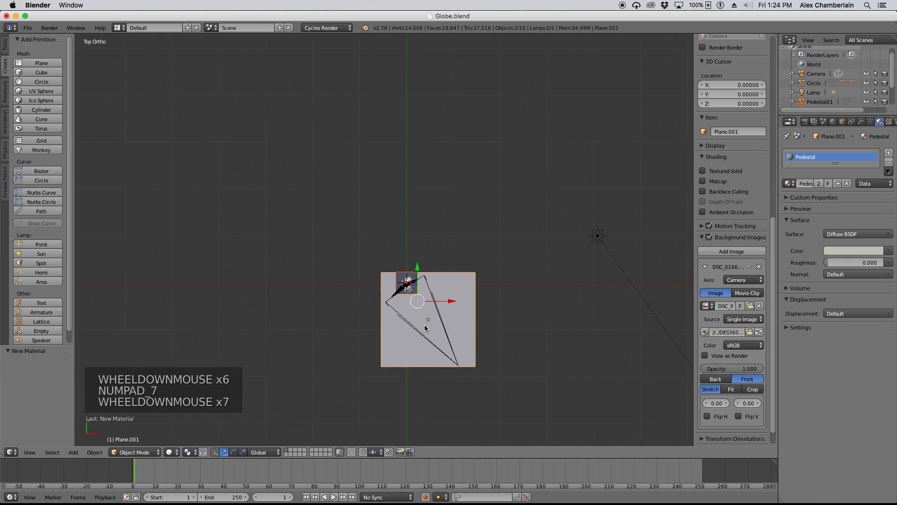
{"action": "left_click", "coordinate": [524, 275], "text": "shift"}
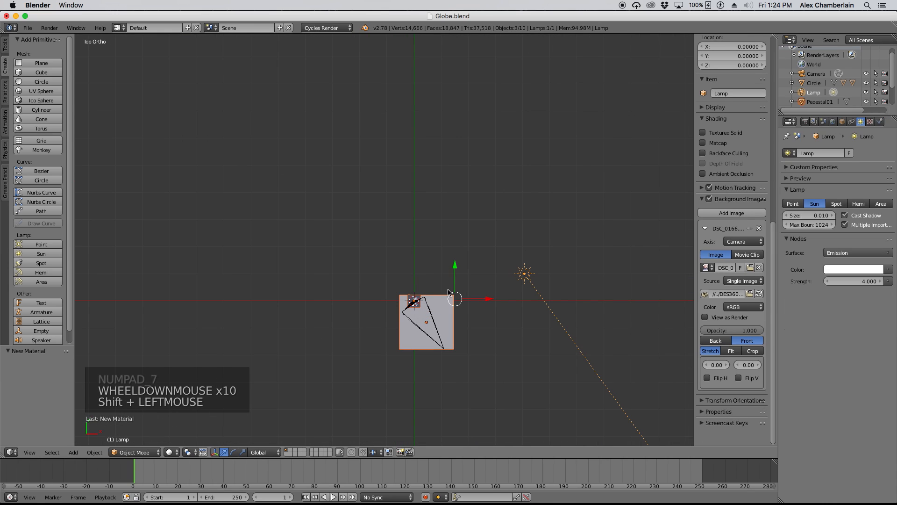
{"action": "scroll", "coordinate": [428, 320], "scroll_direction": "down", "scroll_amount": 1}
{"action": "scroll", "coordinate": [428, 320], "scroll_direction": "up", "scroll_amount": 6}
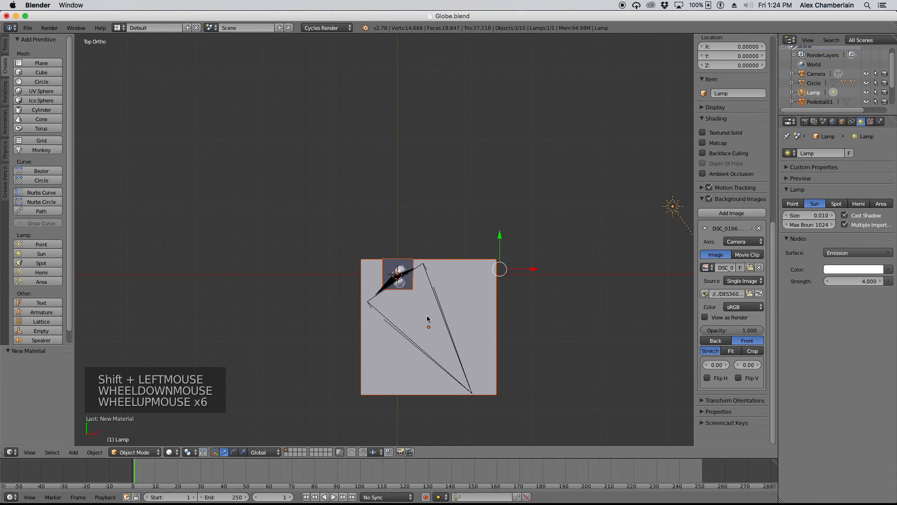
{"action": "key", "text": "KP_0"}
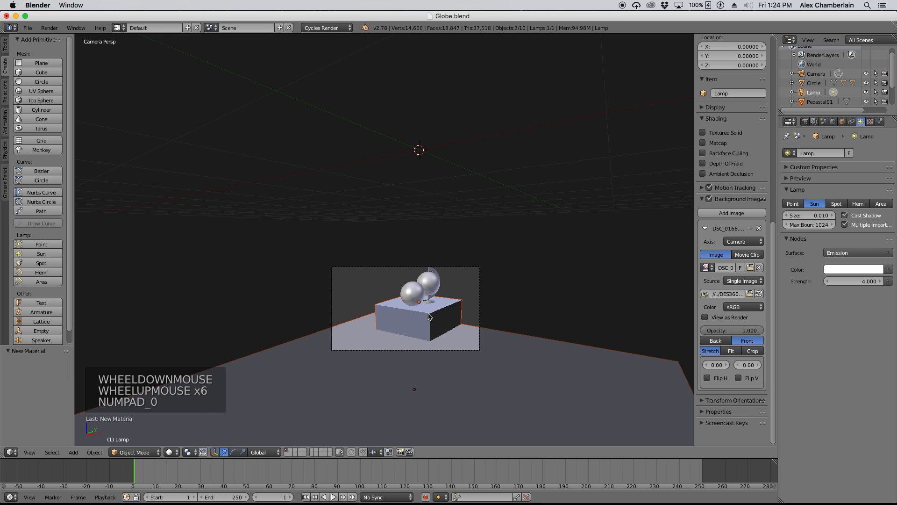
{"action": "key", "text": "KP_1"}
{"action": "scroll", "coordinate": [427, 330], "scroll_direction": "down", "scroll_amount": 3}
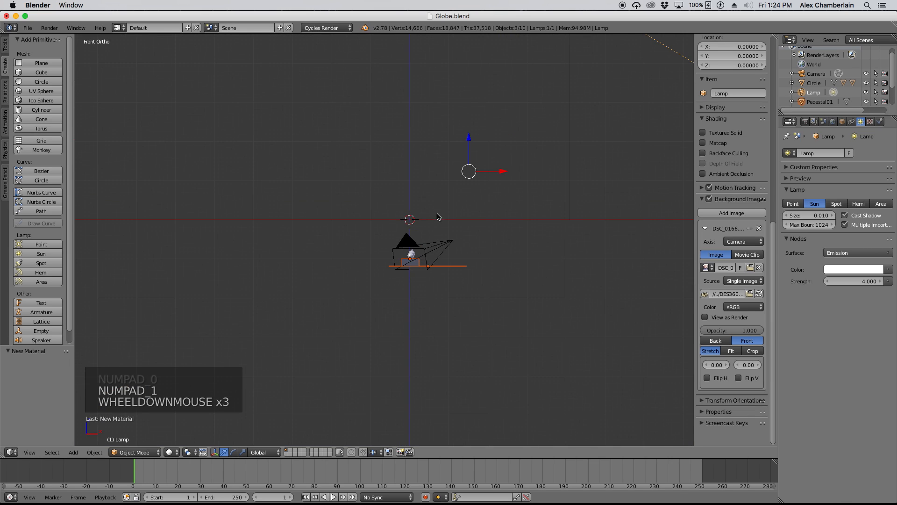
{"action": "scroll", "coordinate": [437, 217], "scroll_direction": "up", "scroll_amount": 2}
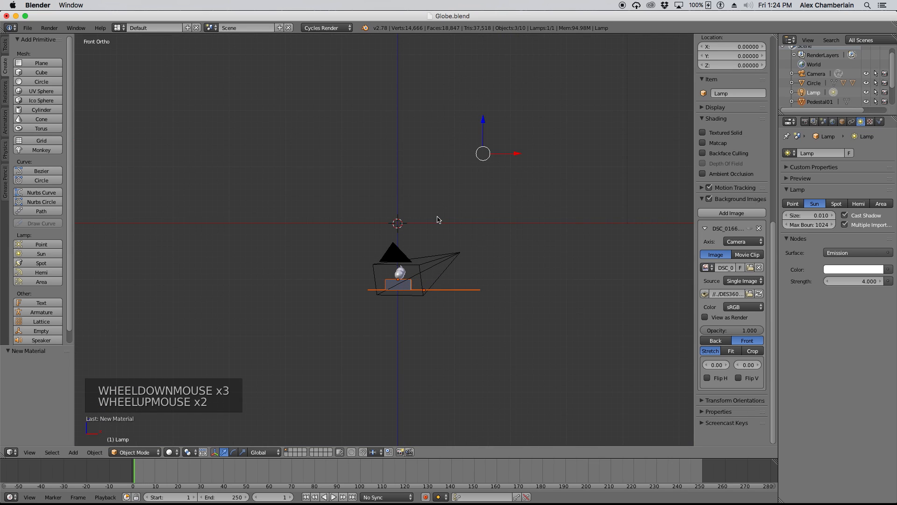
{"action": "key", "text": "m"}
{"action": "key", "text": "m"}
{"action": "key", "text": "m"}
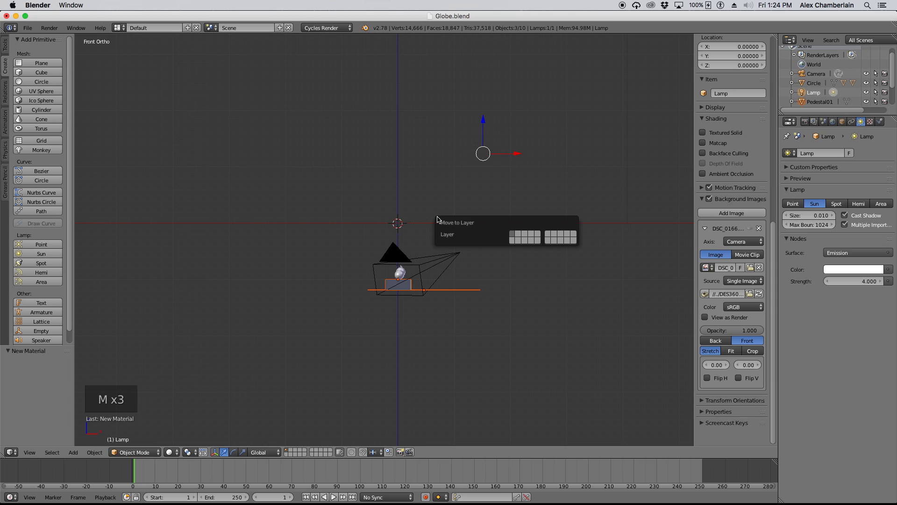
{"action": "left_click", "coordinate": [517, 235]}
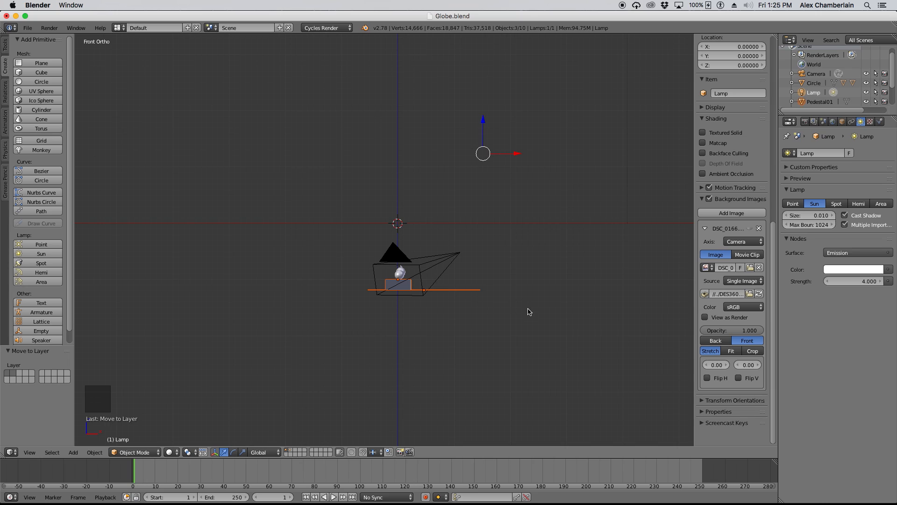
{"action": "left_click", "coordinate": [536, 328]}
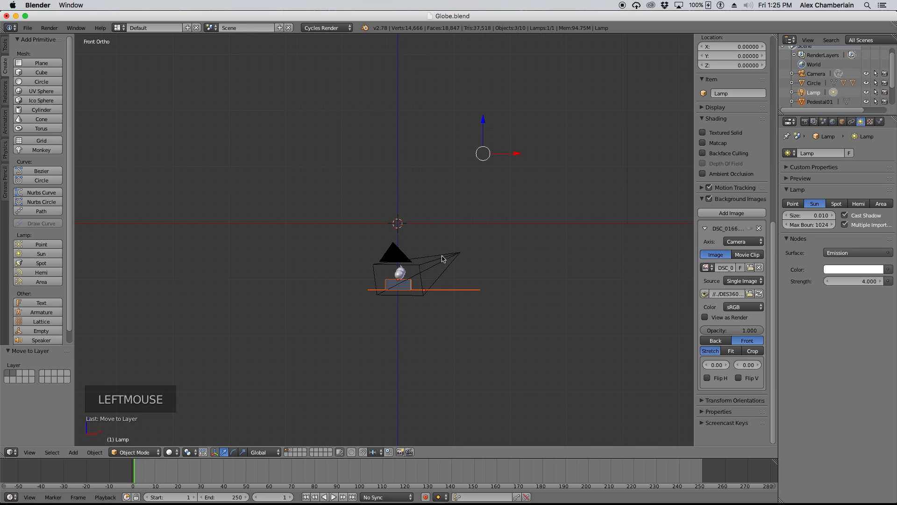
- Rename the existing render layer as Objects
{"action": "left_click", "coordinate": [814, 122]}
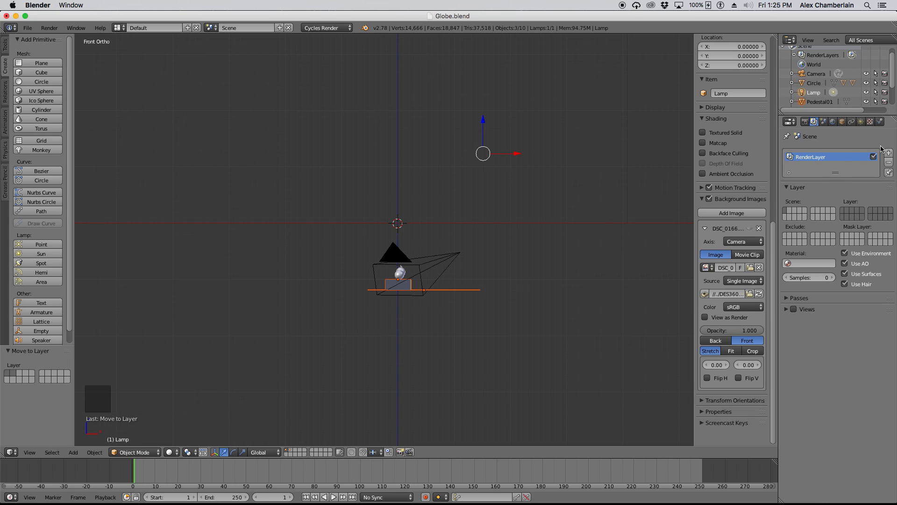
{"action": "left_click", "coordinate": [821, 158]}
{"action": "double_click", "coordinate": [820, 158]}
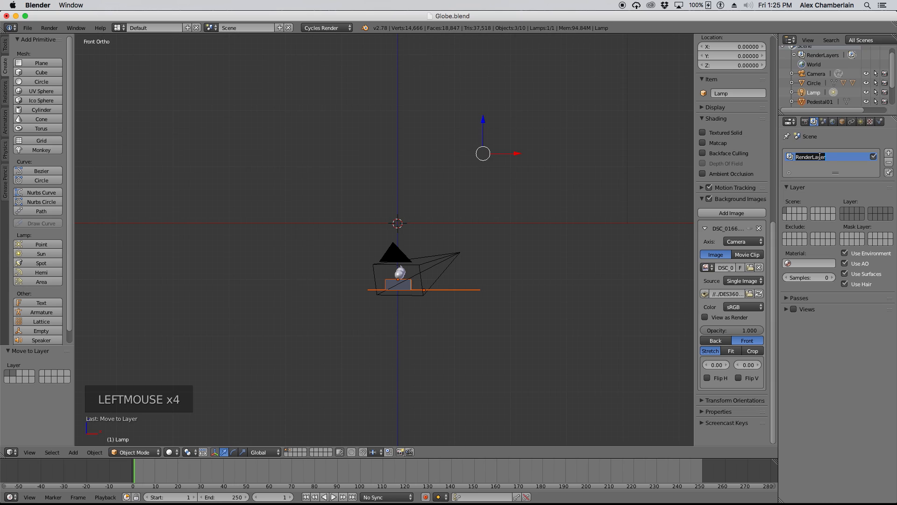
{"action": "type", "text": "R"}
{"action": "type", "text": "e"}
{"action": "key", "text": "BackSpace"}
{"action": "key", "text": "BackSpace"}
{"action": "type", "text": "Ob"}
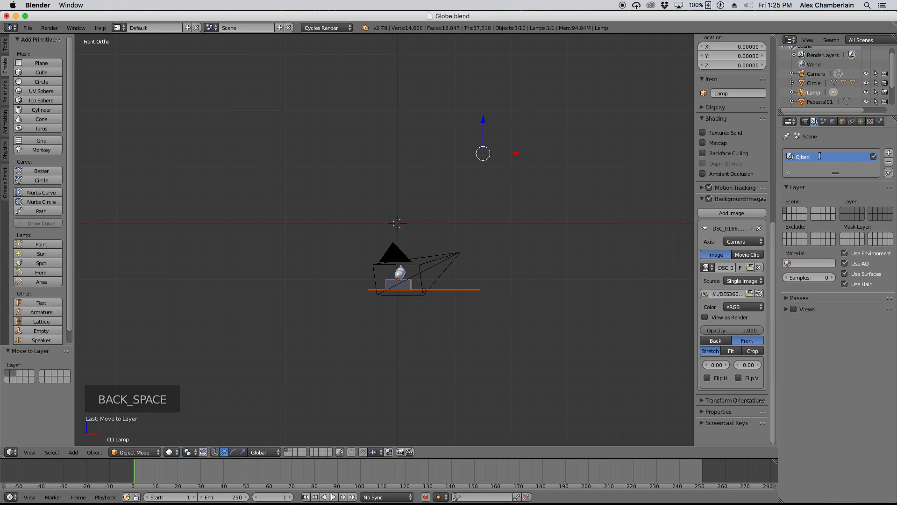
{"action": "key", "text": "BackSpace"}
{"action": "key", "text": "BackSpace"}
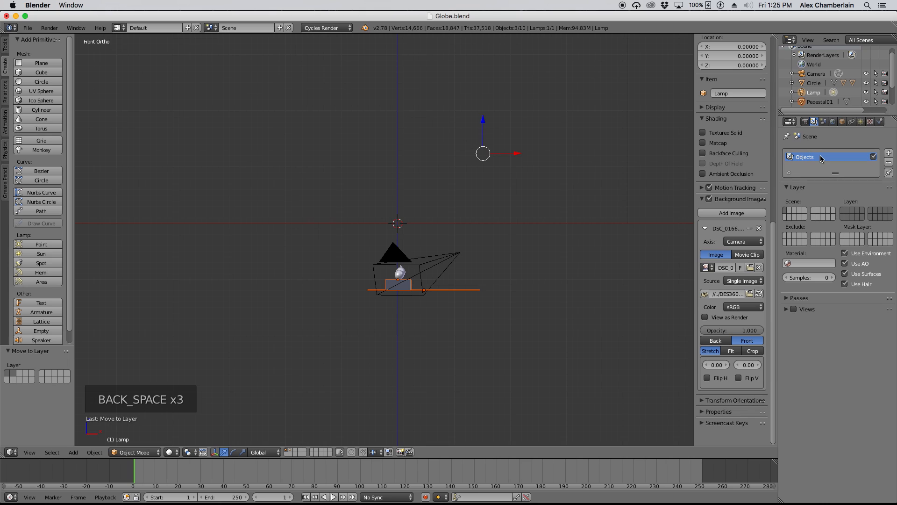
- Add a second render layer and name it Ground
{"action": "left_click", "coordinate": [889, 153]}
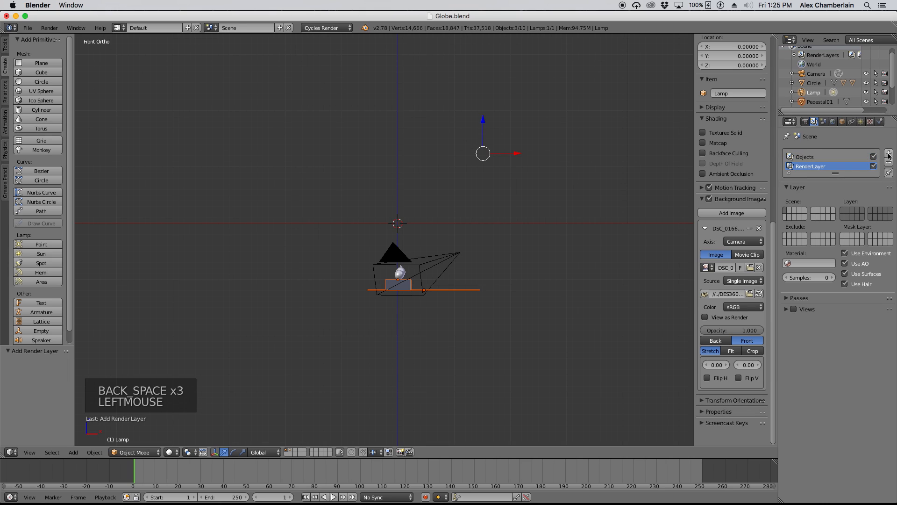
{"action": "double_click", "coordinate": [815, 168]}
{"action": "type", "text": "Ground"}
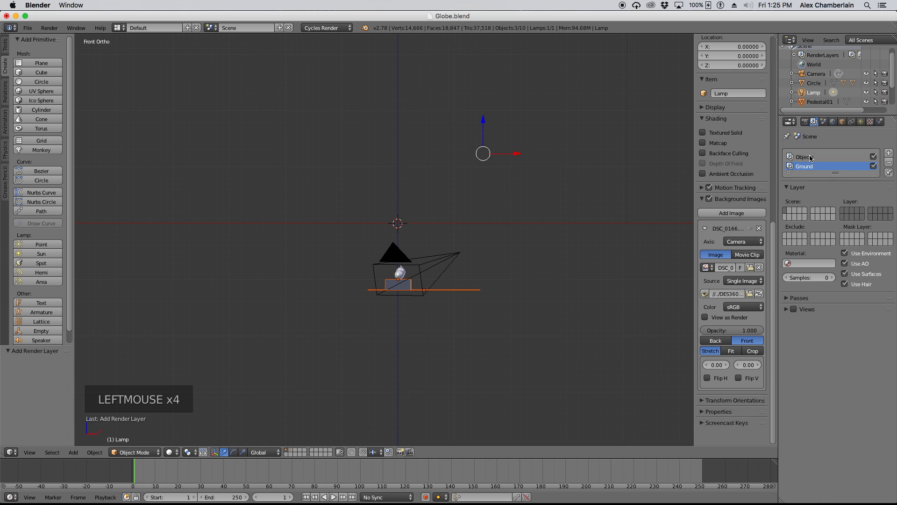
- With the Objects render layer selected, enable scene layer 2 in addition to scene layer 1
{"action": "left_click", "coordinate": [810, 157]}
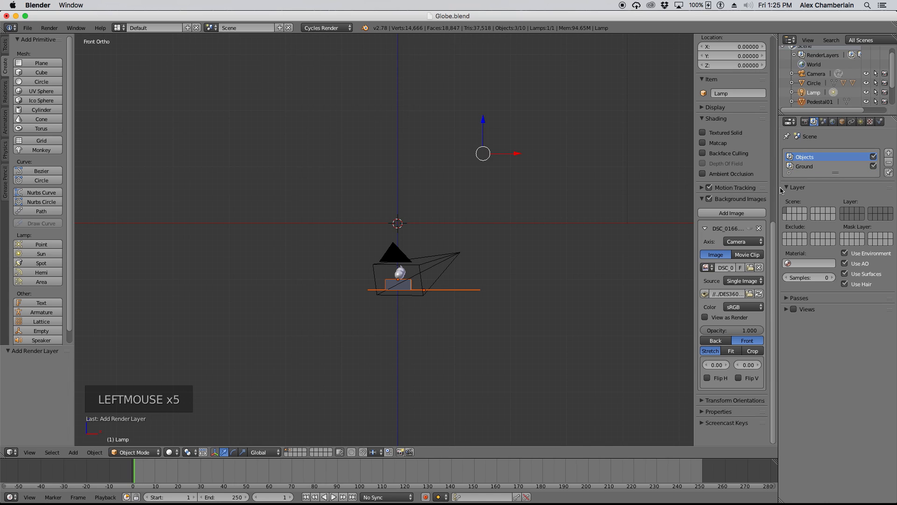
{"action": "left_click", "coordinate": [793, 212], "text": "shift"}
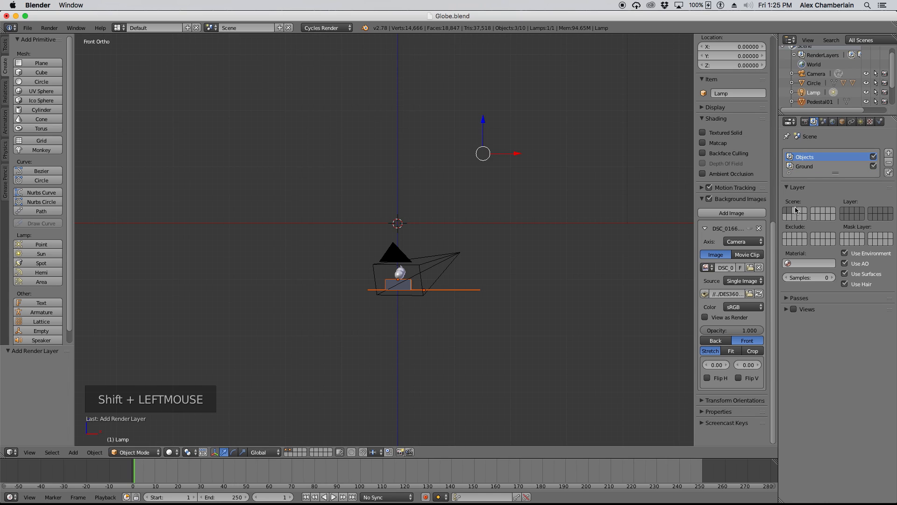
{"action": "middle_click_drag", "start_coordinate": [529, 198], "coordinate": [507, 226]}
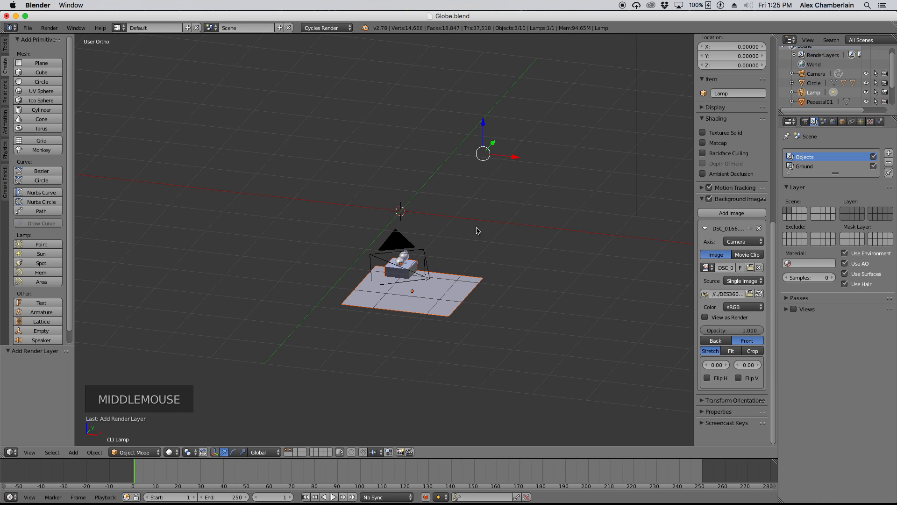
{"action": "scroll", "coordinate": [477, 231], "scroll_direction": "up", "scroll_amount": 4}
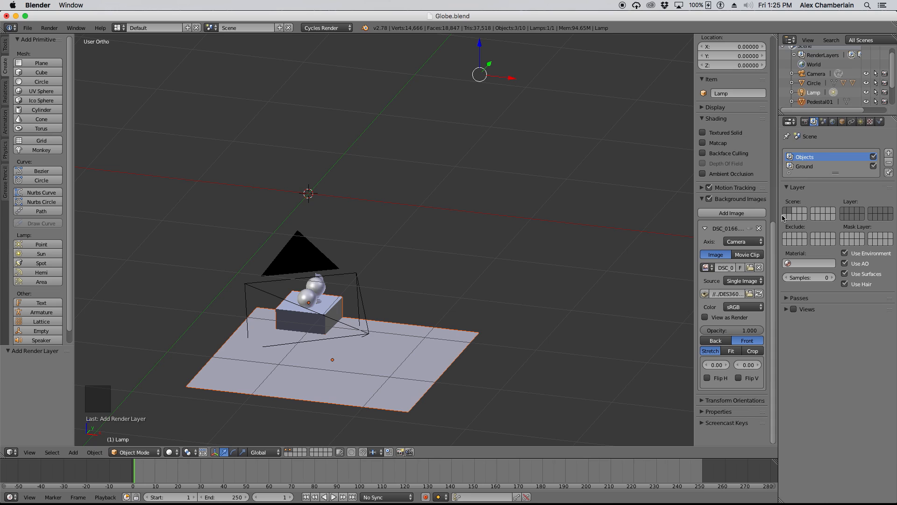
{"action": "double_click", "coordinate": [808, 157]}
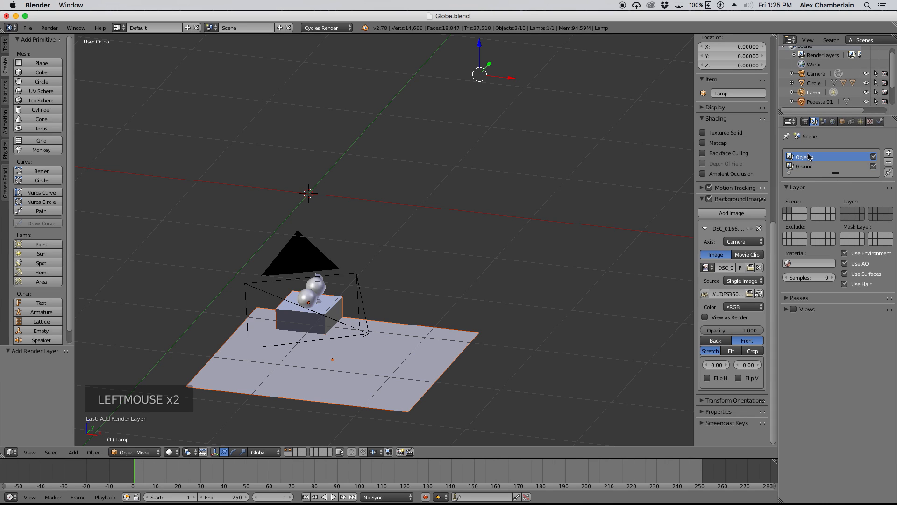
{"action": "left_click", "coordinate": [808, 171]}
{"action": "left_click", "coordinate": [808, 166]}
{"action": "left_click", "coordinate": [807, 157]}
{"action": "left_click", "coordinate": [807, 164]}
{"action": "left_click", "coordinate": [808, 158]}
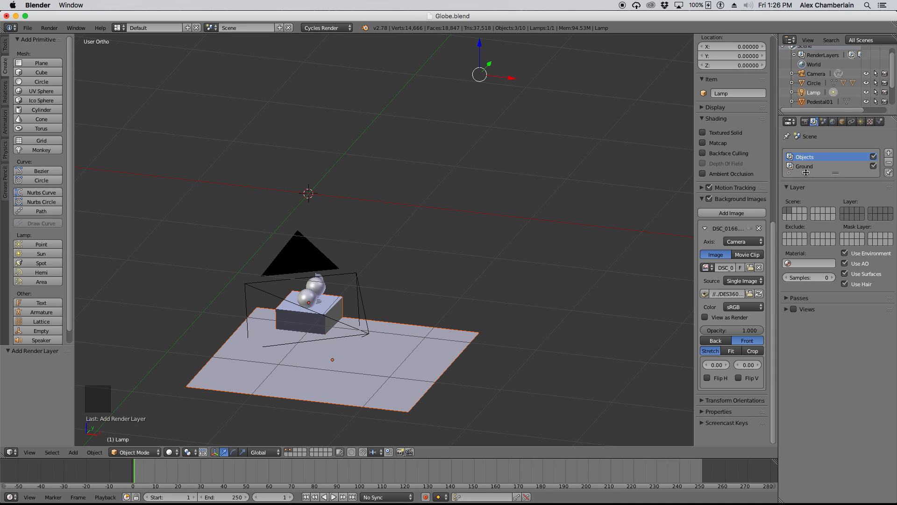
- Enable the Object Index pass for the Objects render layer and restrict it to layer 1
{"action": "left_click", "coordinate": [787, 297]}
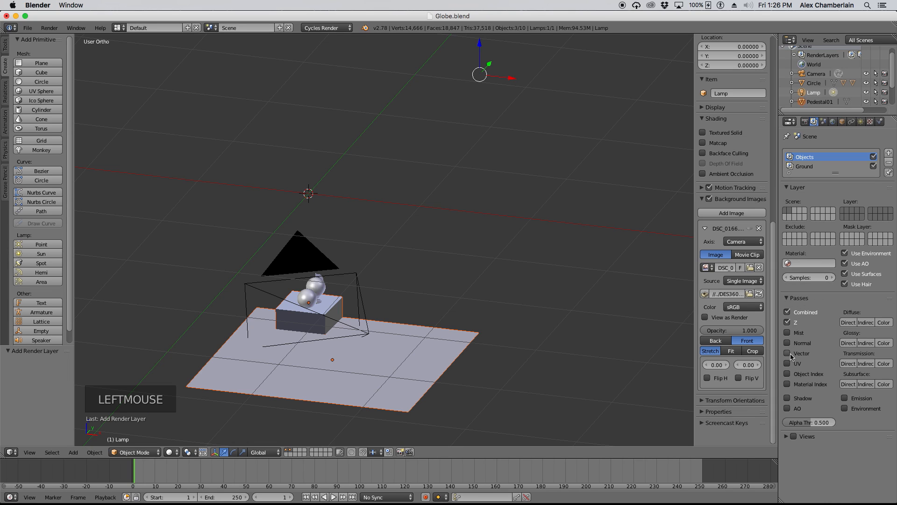
{"action": "left_click", "coordinate": [787, 373]}
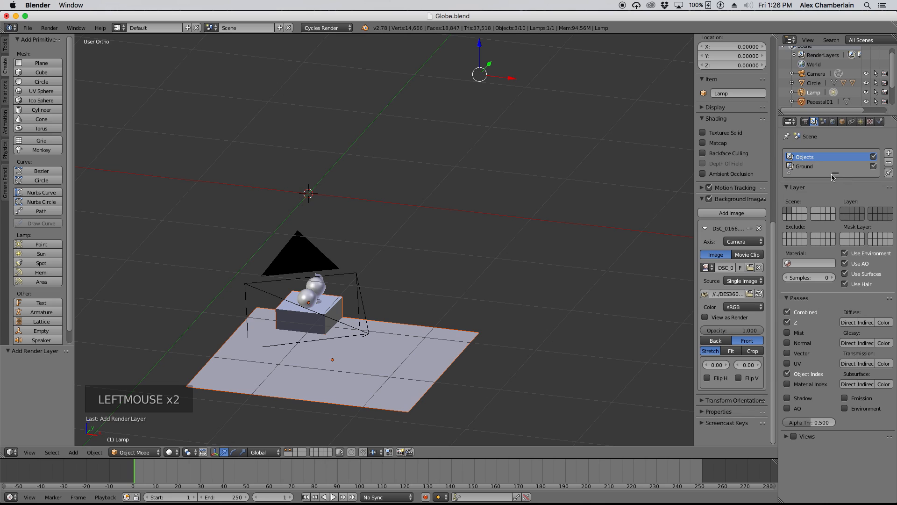
{"action": "left_click", "coordinate": [844, 212], "text": "shift"}
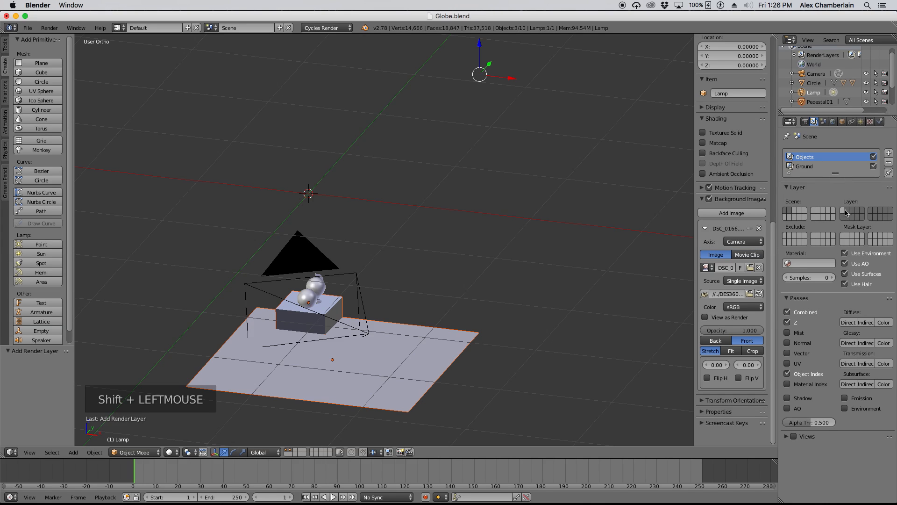
{"action": "left_click", "coordinate": [844, 212], "text": "shift"}
{"action": "left_click", "coordinate": [844, 212]}
{"action": "left_click", "coordinate": [844, 212]}
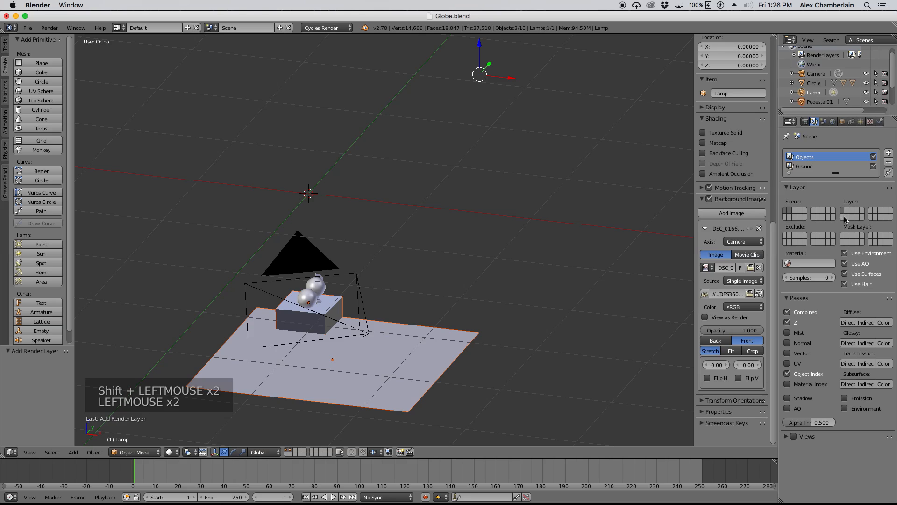
{"action": "left_click", "coordinate": [849, 214], "text": "shift"}
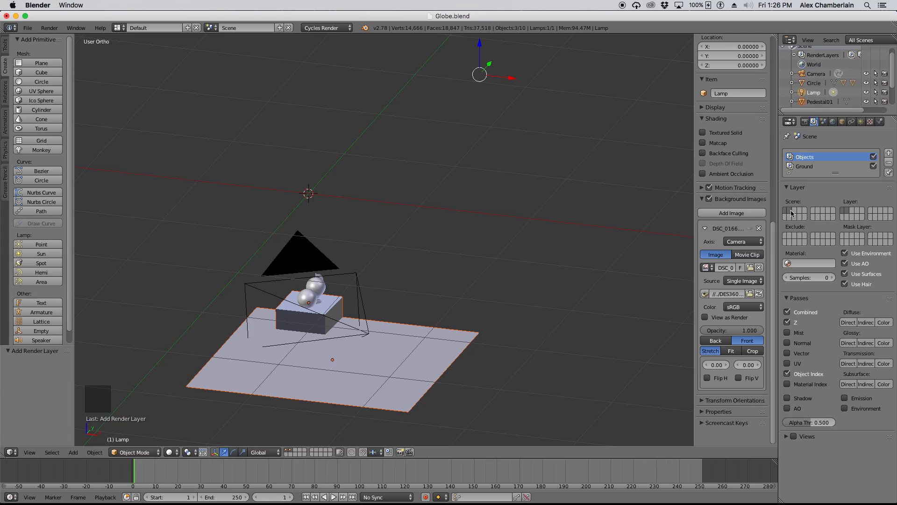
{"action": "left_click", "coordinate": [844, 210]}
- Restrict the Ground render layer to layer 2
{"action": "left_click", "coordinate": [806, 167]}
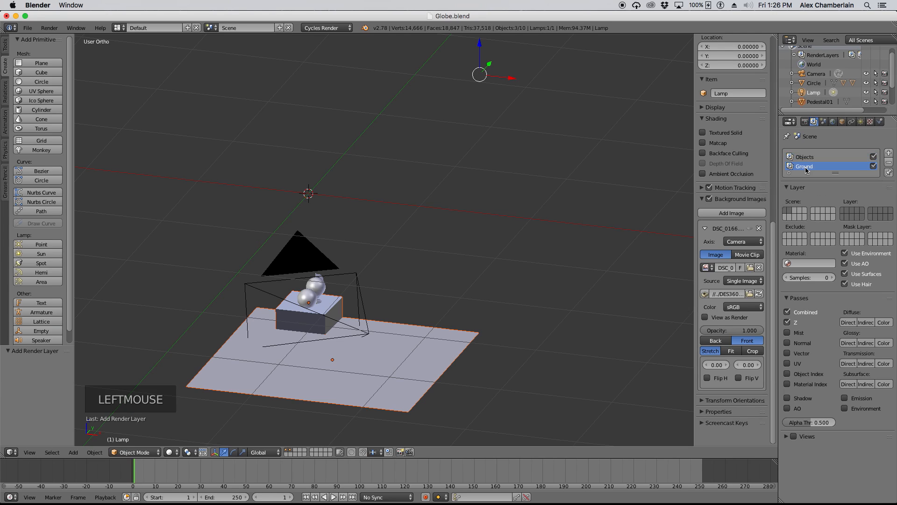
{"action": "left_click", "coordinate": [847, 212]}
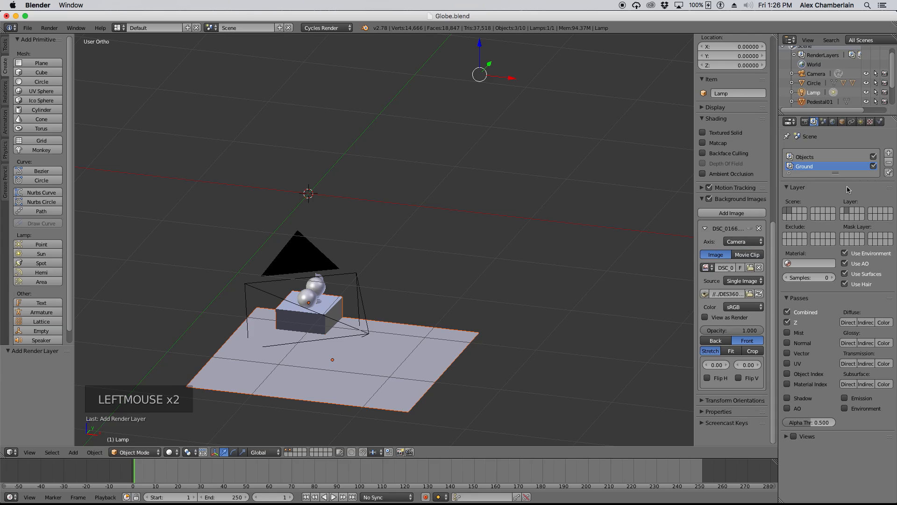
- Compare the layer and pass settings of the Ground and Objects render layers, ending with Objects selected
{"action": "left_click", "coordinate": [785, 239]}
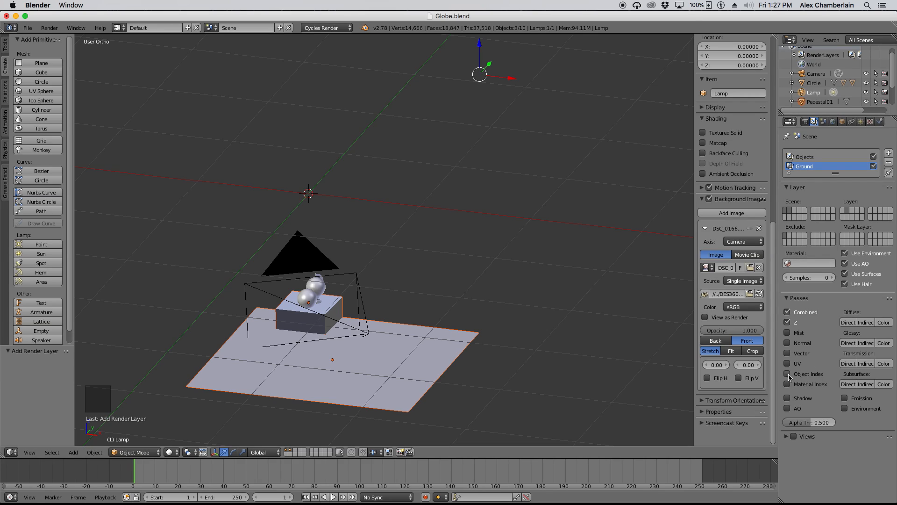
{"action": "left_click", "coordinate": [820, 157]}
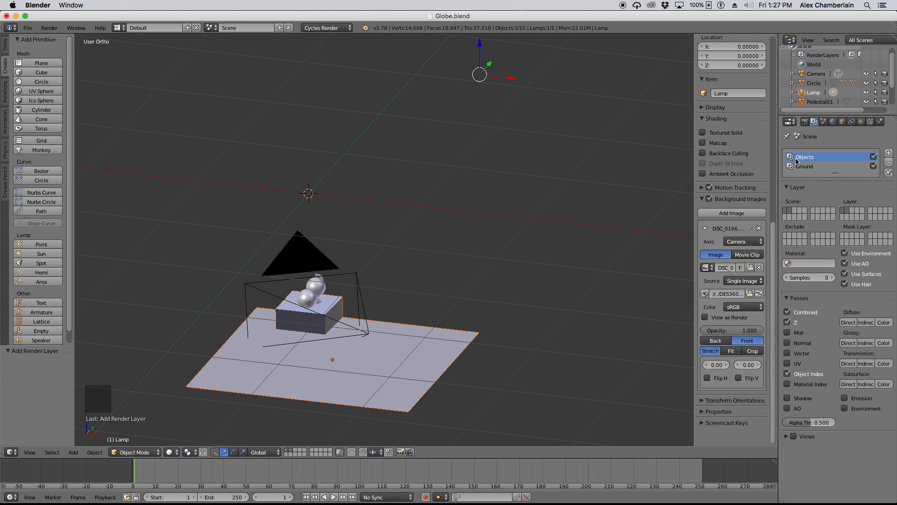
{"action": "left_click", "coordinate": [807, 168]}
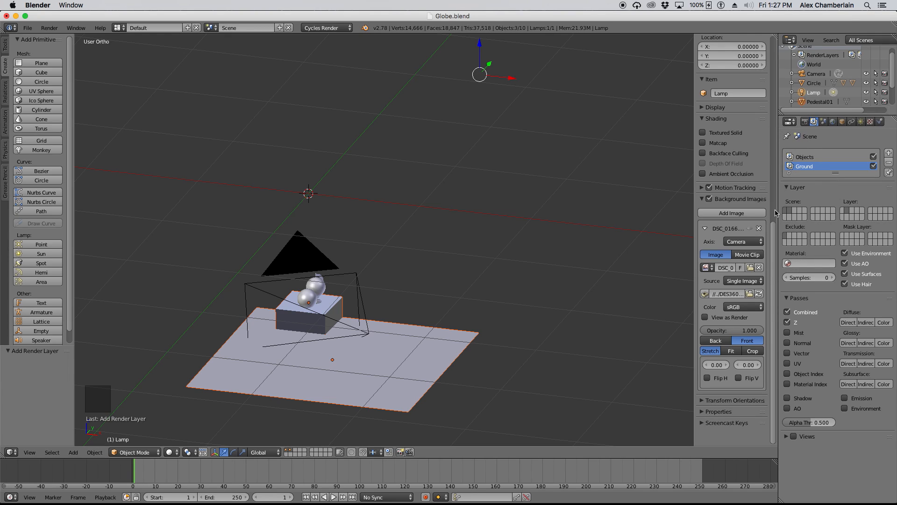
{"action": "left_click", "coordinate": [807, 157]}
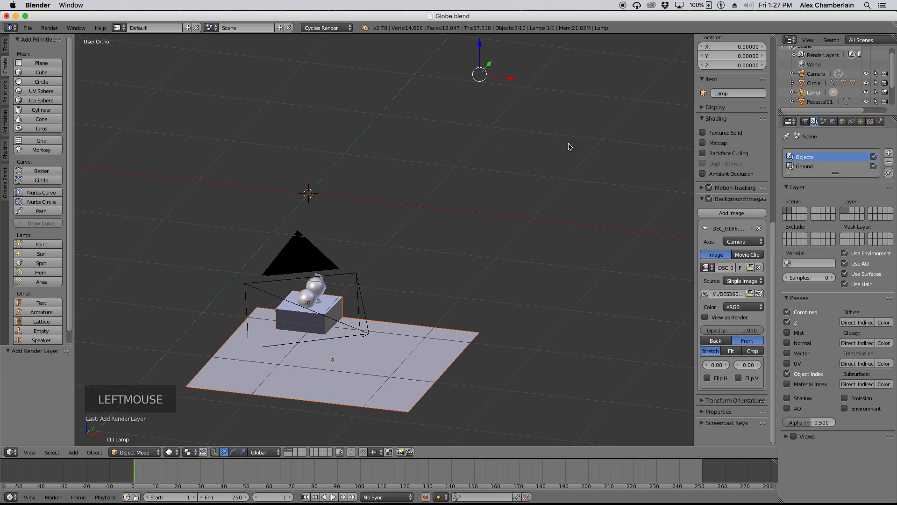
- Select the globe's sphere and set its object pass index to 1
{"action": "scroll", "coordinate": [324, 288], "scroll_direction": "up", "scroll_amount": 4}
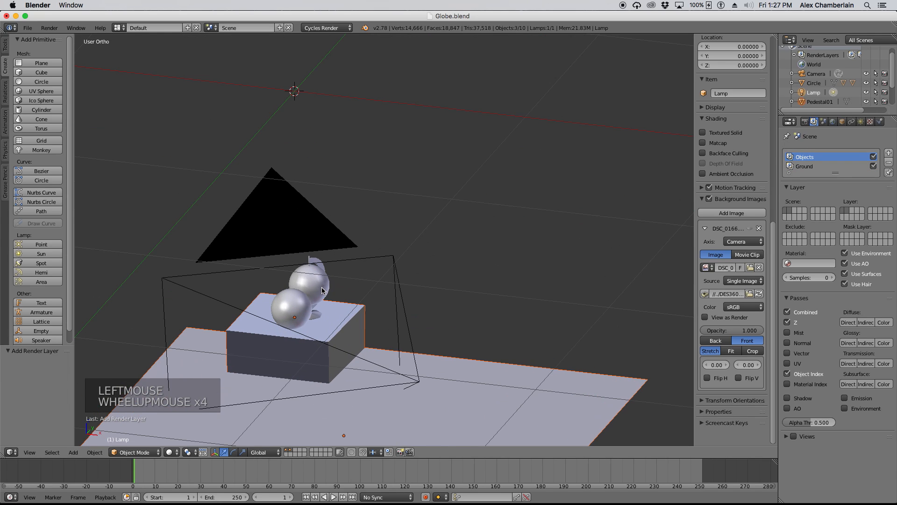
{"action": "scroll", "coordinate": [325, 289], "scroll_direction": "down", "scroll_amount": 2}
{"action": "key", "text": "KP_4"}
{"action": "key", "text": "KP_4"}
{"action": "key", "text": "KP_4"}
{"action": "key", "text": "KP_4"}
{"action": "key", "text": "KP_4"}
{"action": "key", "text": "KP_4"}
{"action": "key", "text": "KP_4"}
{"action": "key", "text": "KP_4"}
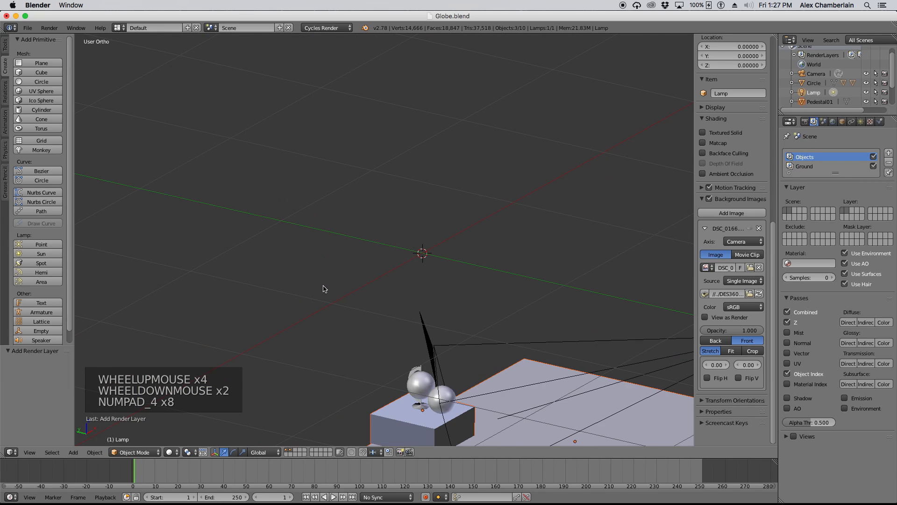
{"action": "scroll", "coordinate": [436, 215], "scroll_direction": "down", "scroll_amount": 4}
{"action": "scroll", "coordinate": [450, 334], "scroll_direction": "up", "scroll_amount": 7}
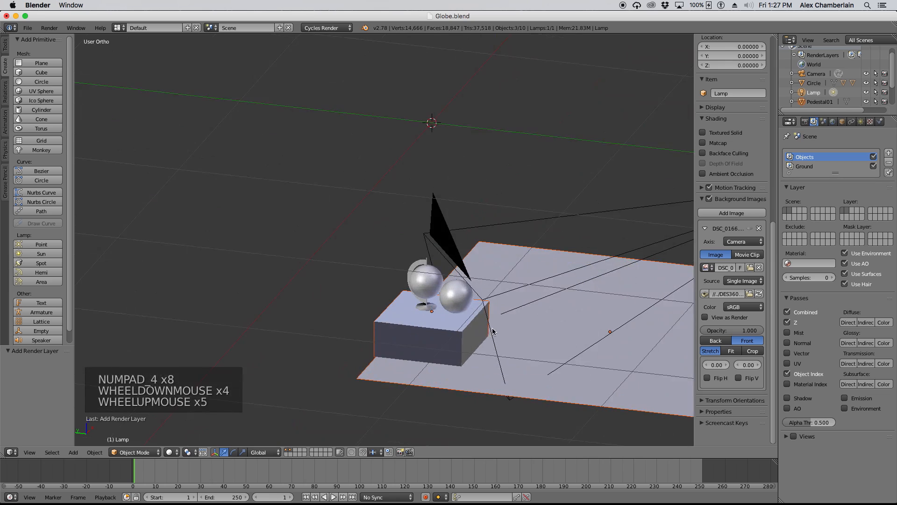
{"action": "scroll", "coordinate": [449, 335], "scroll_direction": "up", "scroll_amount": 1}
{"action": "middle_click_drag", "start_coordinate": [413, 305], "coordinate": [435, 312]}
{"action": "scroll", "coordinate": [563, 249], "scroll_direction": "up", "scroll_amount": 3}
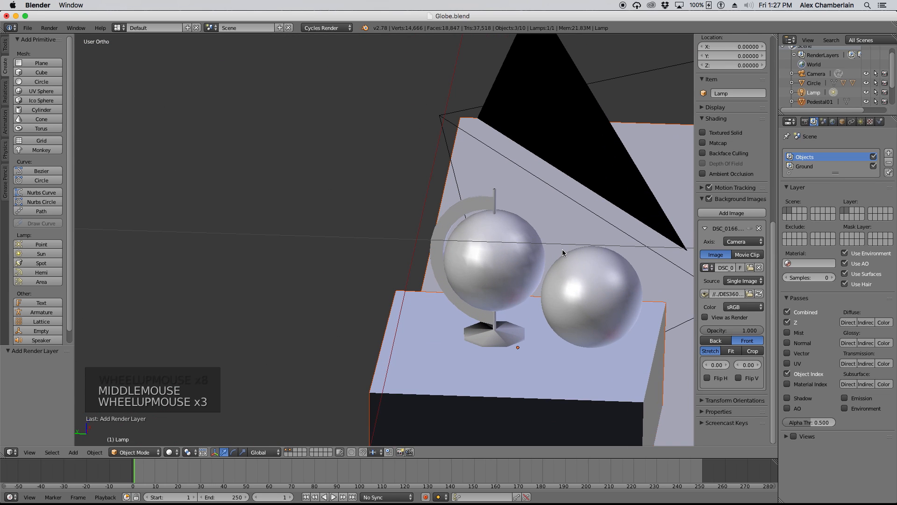
{"action": "left_click", "coordinate": [503, 232]}
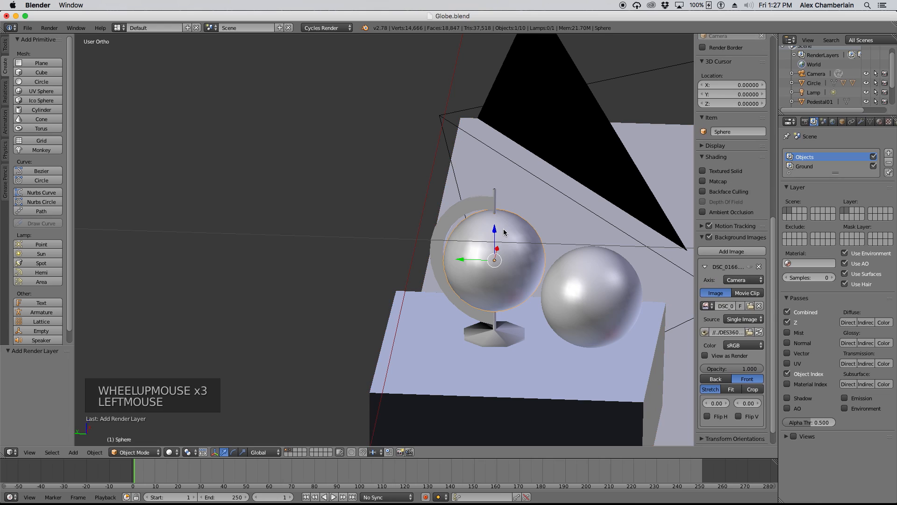
{"action": "left_click", "coordinate": [842, 122]}
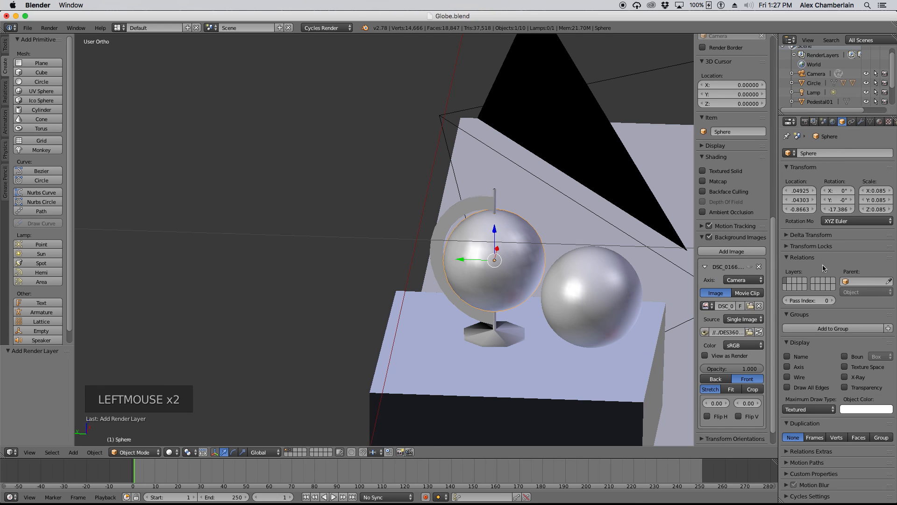
{"action": "left_click", "coordinate": [833, 301]}
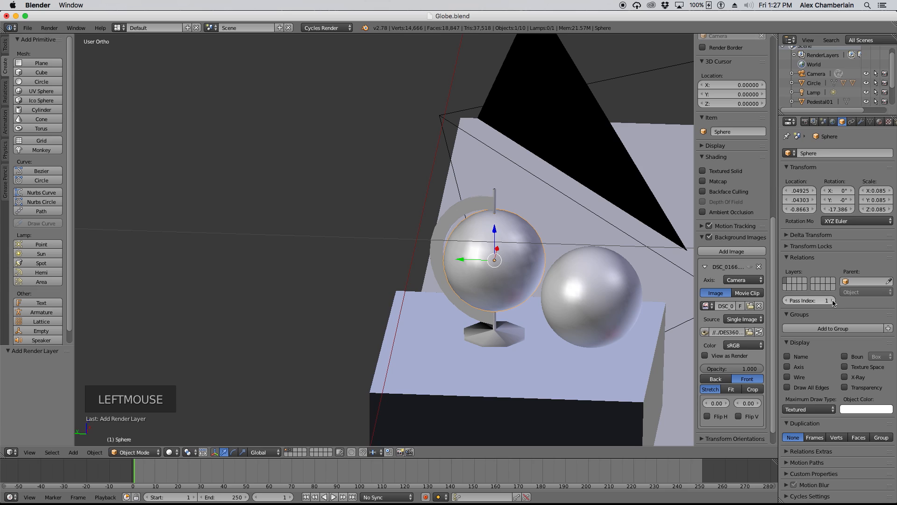
- Set the pass index to 1 for the globe's top rod, base stand and curved arm, and for the second sphere
{"action": "left_click", "coordinate": [495, 195]}
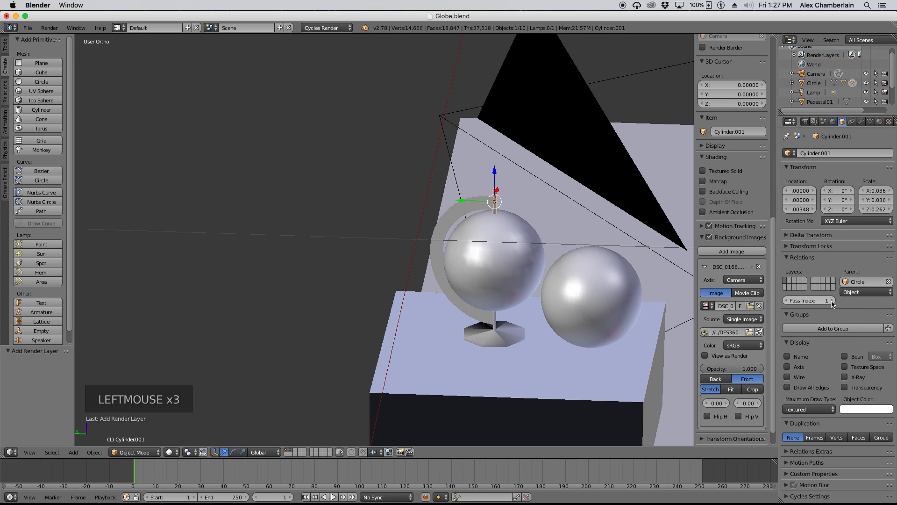
{"action": "left_click", "coordinate": [496, 319]}
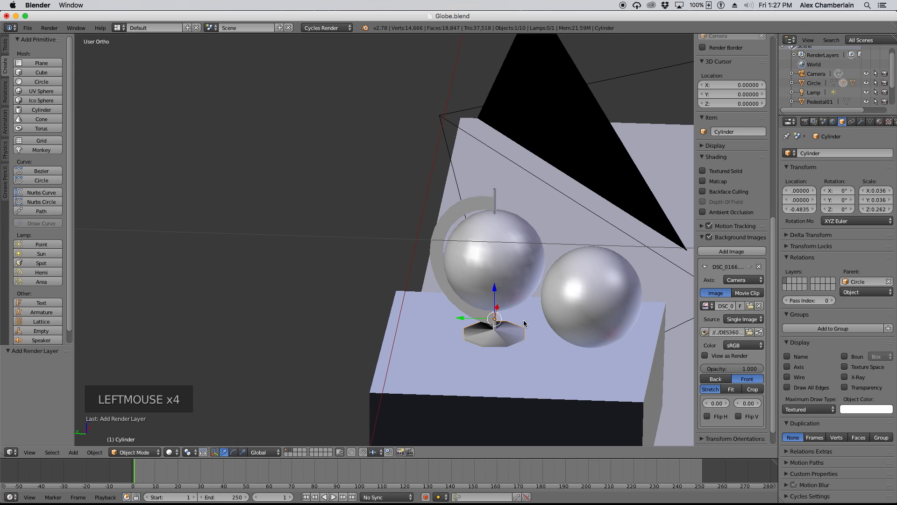
{"action": "left_click", "coordinate": [832, 302]}
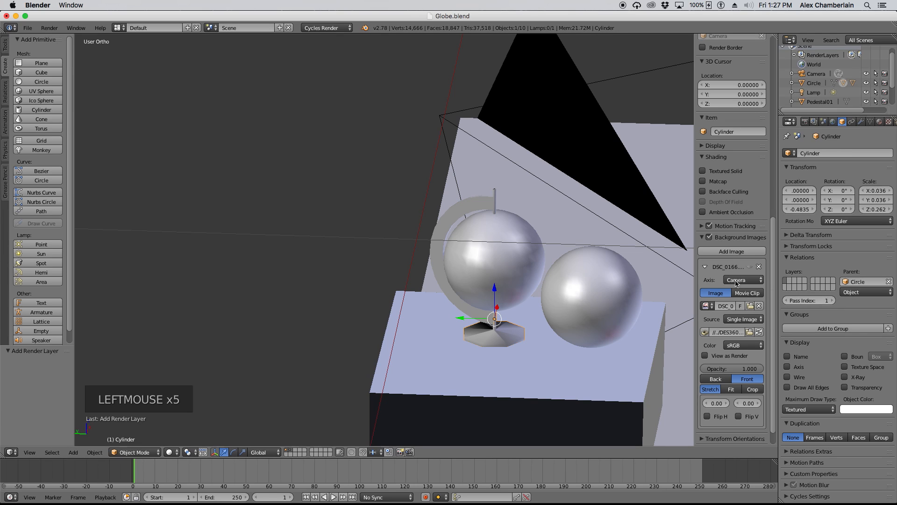
{"action": "left_click", "coordinate": [451, 221]}
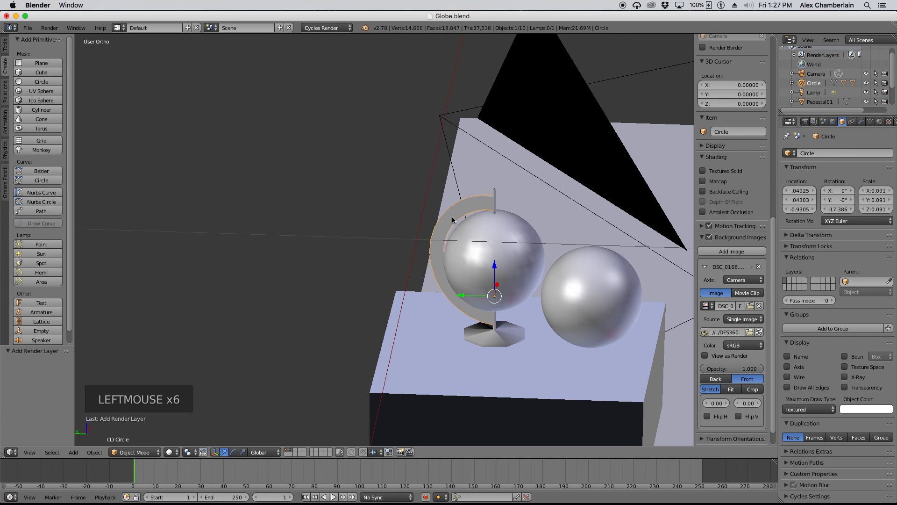
{"action": "left_click", "coordinate": [824, 300]}
{"action": "left_click", "coordinate": [618, 283]}
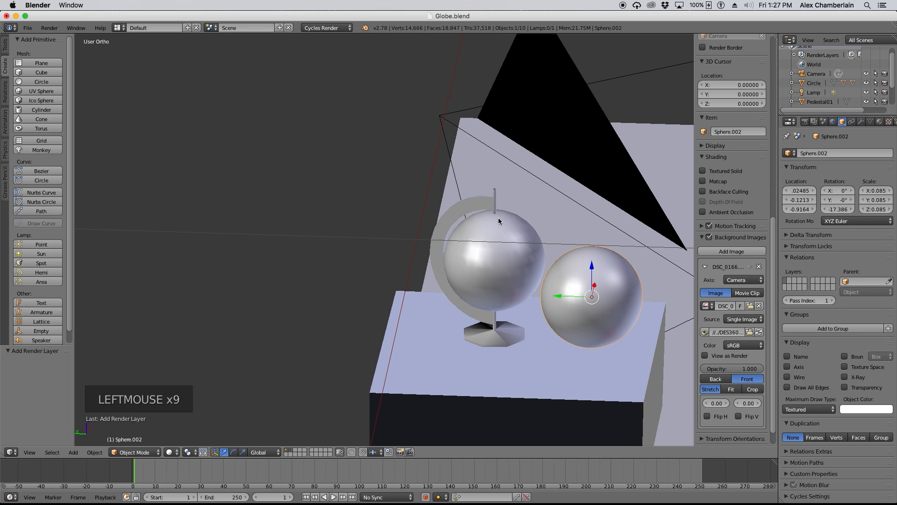
- Set the pass index of both the pedestal and the ground plane to 2
{"action": "scroll", "coordinate": [353, 201], "scroll_direction": "down", "scroll_amount": 1}
{"action": "scroll", "coordinate": [359, 199], "scroll_direction": "down", "scroll_amount": 2}
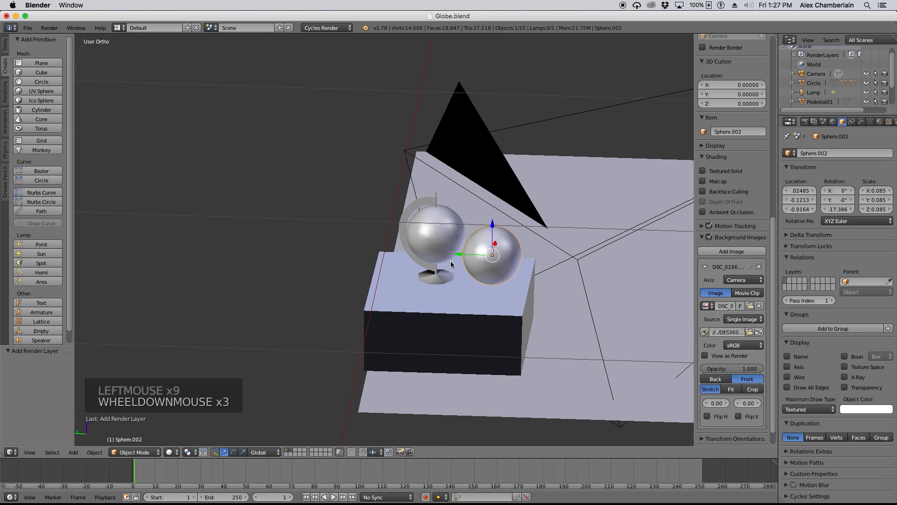
{"action": "left_click", "coordinate": [516, 326]}
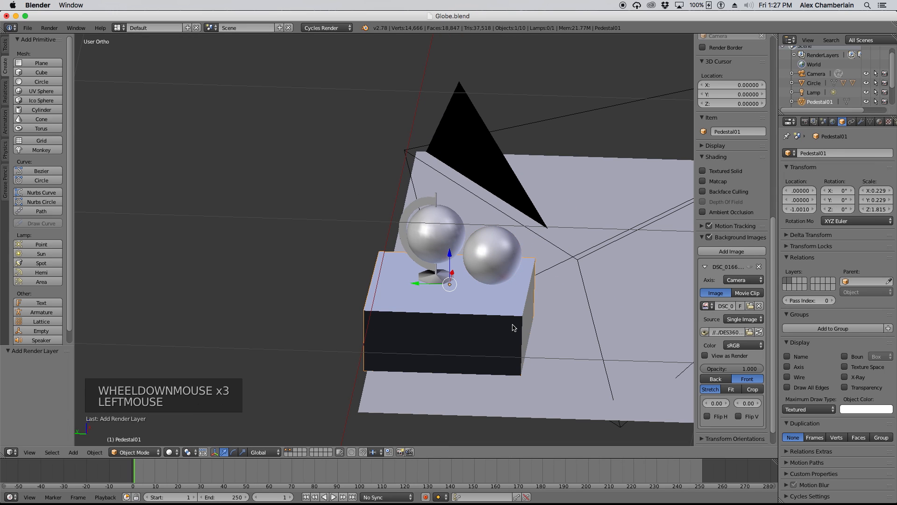
{"action": "left_click", "coordinate": [832, 300]}
{"action": "left_click", "coordinate": [832, 300]}
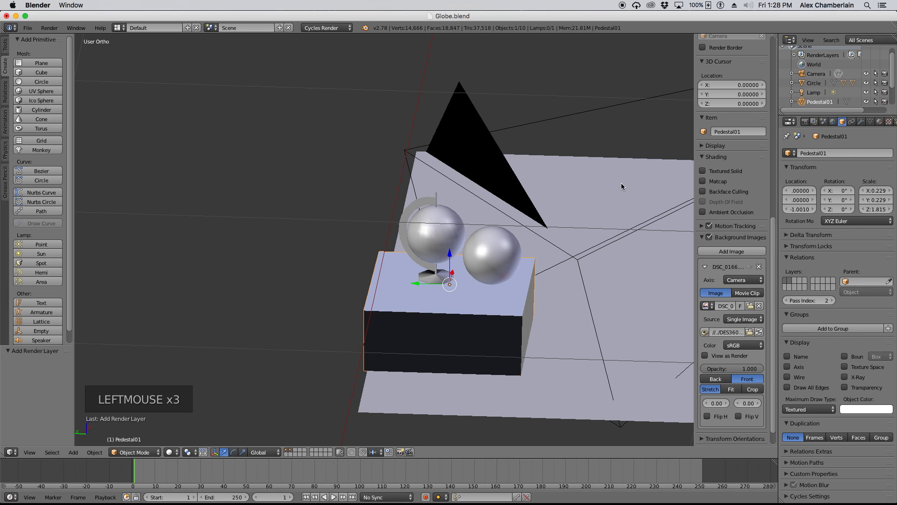
{"action": "left_click", "coordinate": [621, 185]}
{"action": "left_click", "coordinate": [833, 300]}
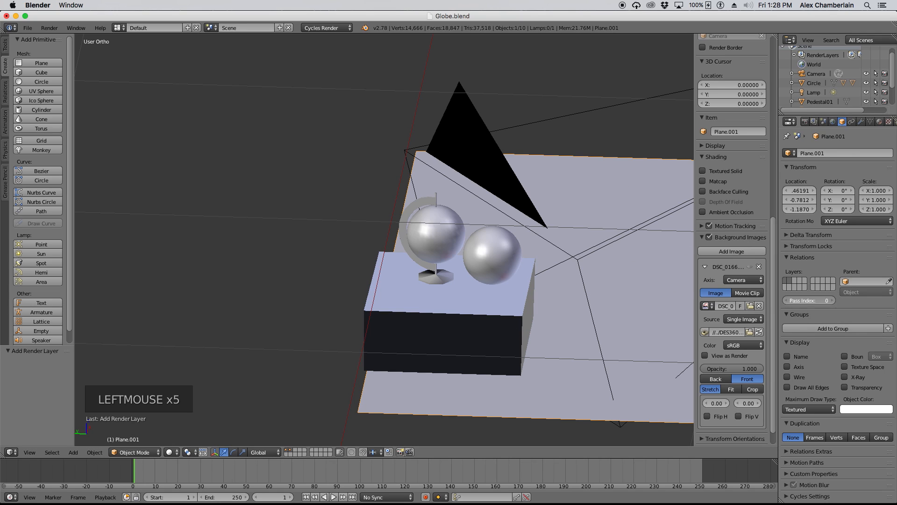
{"action": "left_click", "coordinate": [832, 300]}
- Examine the spheres, pedestal and ground plane from the other side of the scene
{"action": "scroll", "coordinate": [388, 263], "scroll_direction": "down", "scroll_amount": 5}
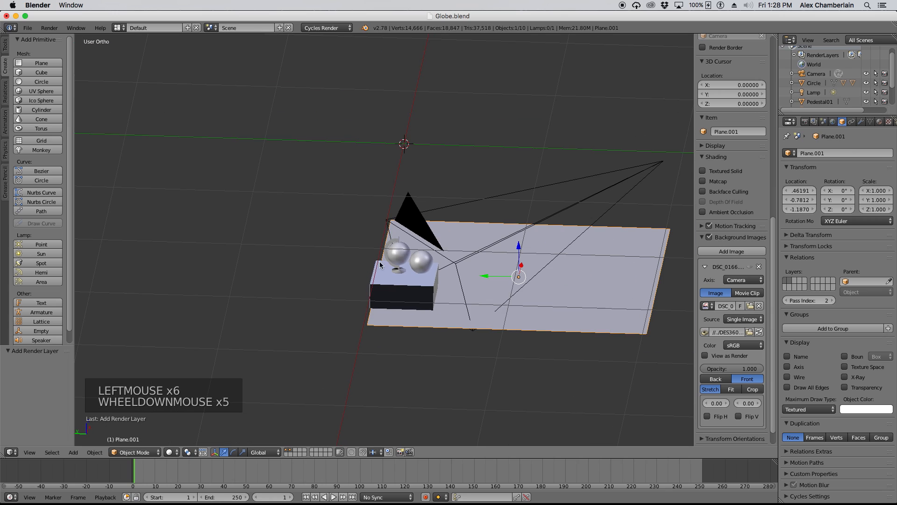
{"action": "scroll", "coordinate": [512, 224], "scroll_direction": "up", "scroll_amount": 4}
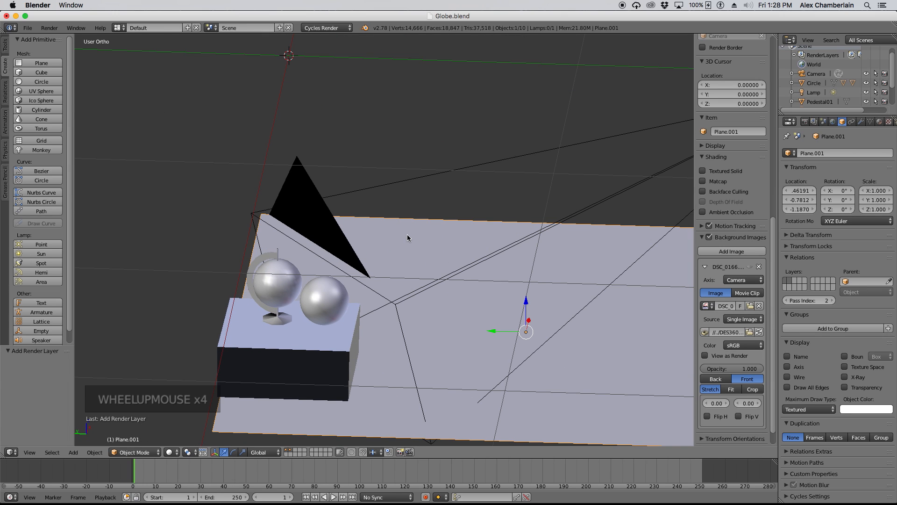
{"action": "key", "text": "KP_6"}
{"action": "key", "text": "KP_6"}
{"action": "key", "text": "KP_6"}
{"action": "key", "text": "KP_6"}
{"action": "key", "text": "KP_6"}
{"action": "key", "text": "KP_6"}
{"action": "key", "text": "KP_6"}
{"action": "key", "text": "KP_6"}
{"action": "key", "text": "KP_6"}
{"action": "key", "text": "KP_6"}
{"action": "key", "text": "KP_6"}
{"action": "key", "text": "KP_6"}
{"action": "key", "text": "KP_6"}
{"action": "key", "text": "KP_6"}
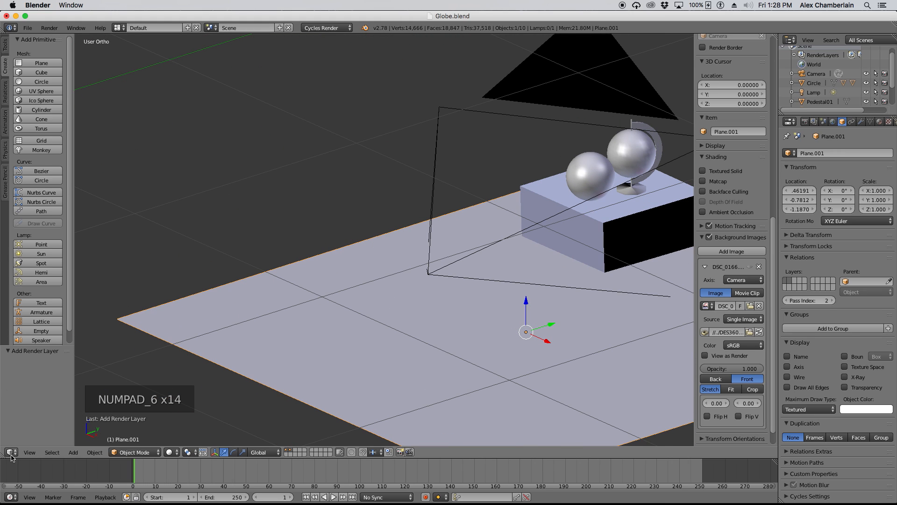
- Split the 3D view into two side-by-side areas and hide the tool shelf and properties region in one of them
{"action": "left_click_drag", "start_coordinate": [3, 456], "coordinate": [397, 449]}
{"action": "key", "text": "n"}
{"action": "key", "text": "t"}
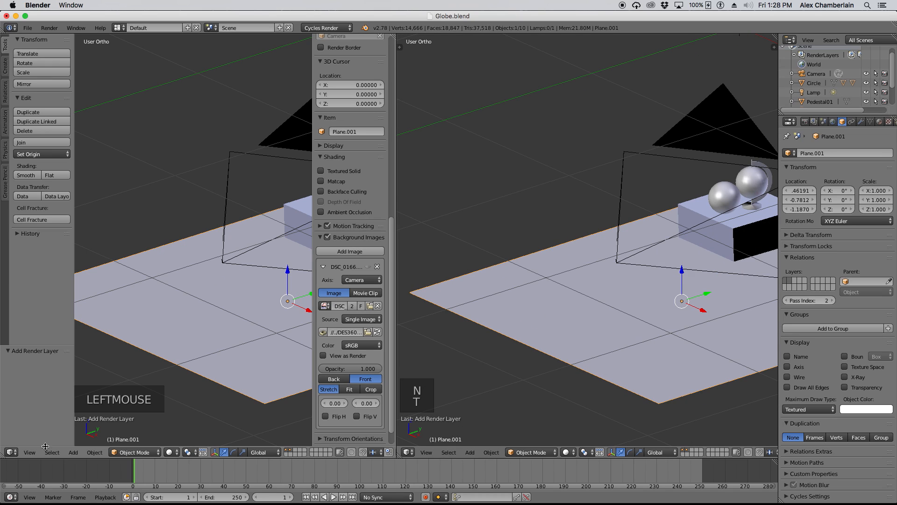
- Turn the area that still has its sidebars into a Node Editor and enable nodes for the compositing tree
{"action": "left_click", "coordinate": [11, 452]}
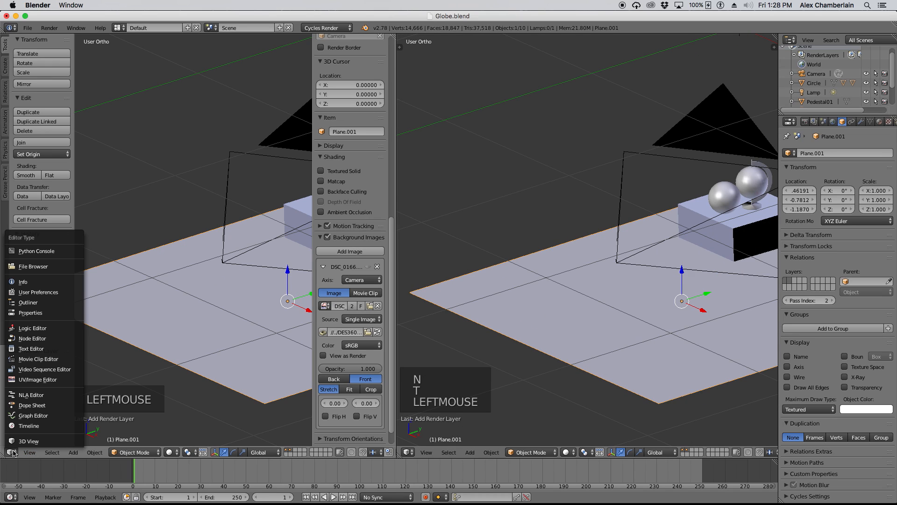
{"action": "left_click", "coordinate": [33, 338]}
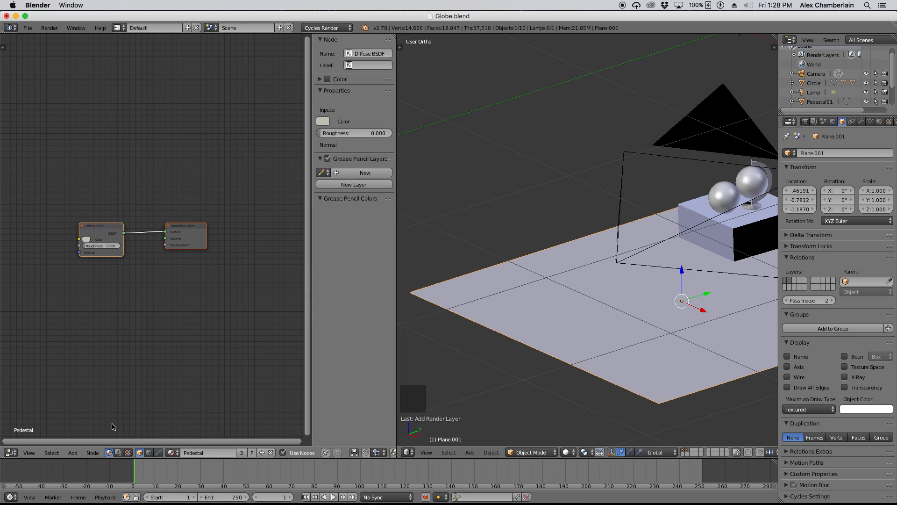
{"action": "left_click", "coordinate": [119, 453]}
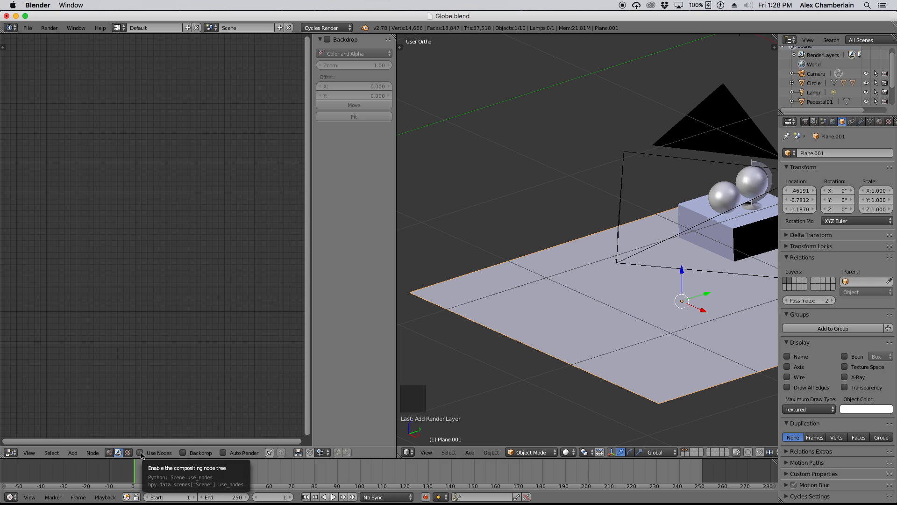
{"action": "left_click", "coordinate": [140, 452]}
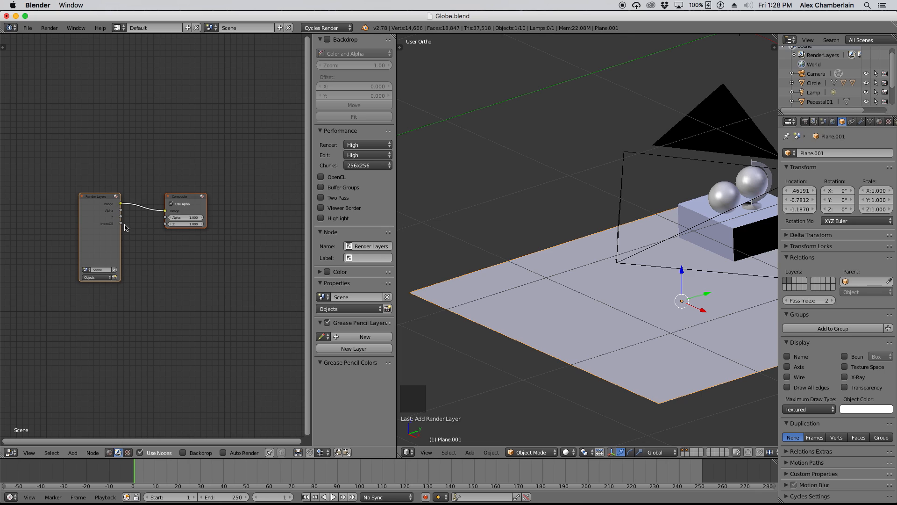
- Add a second Render Layers node below the first one and set its layer to Ground
{"action": "left_click", "coordinate": [73, 453]}
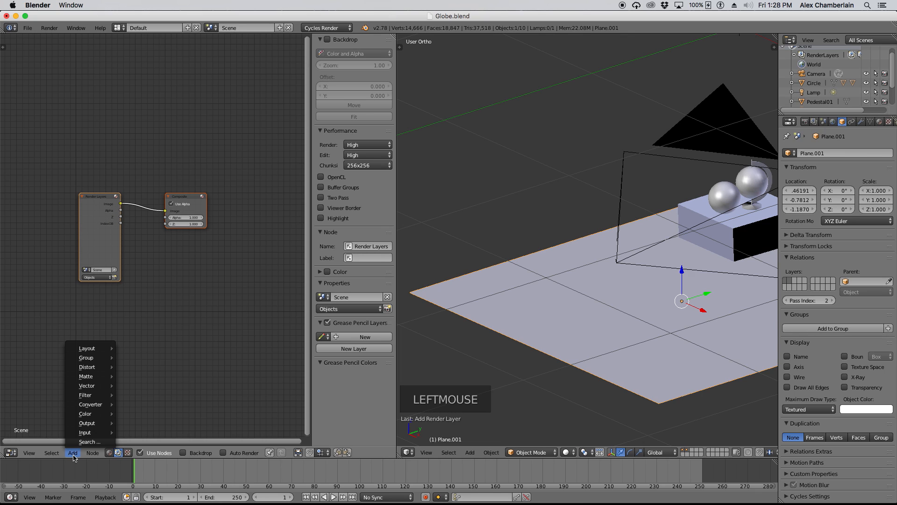
{"action": "mouse_move", "coordinate": [86, 432]}
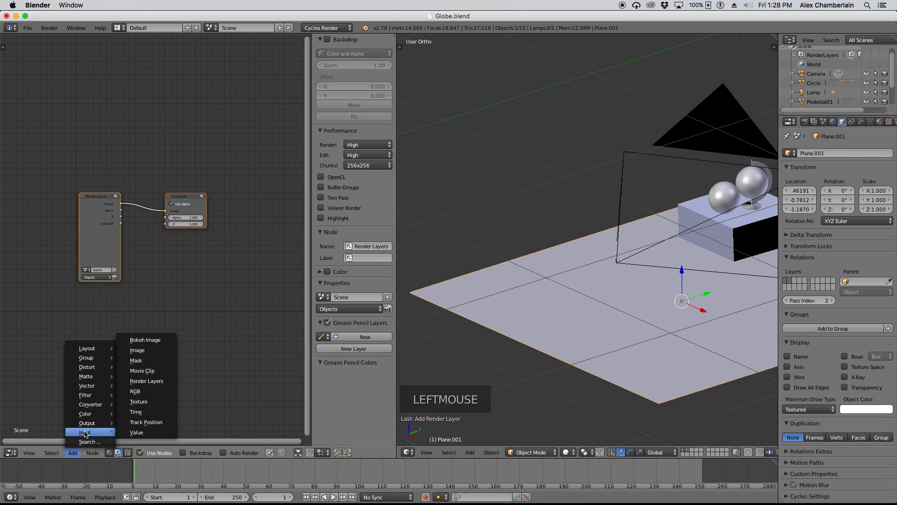
{"action": "left_click", "coordinate": [152, 388]}
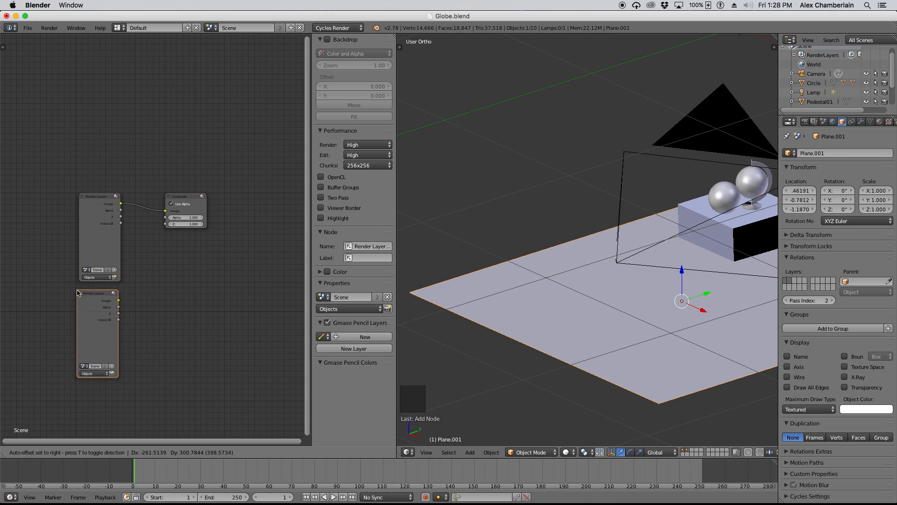
{"action": "left_click", "coordinate": [78, 293]}
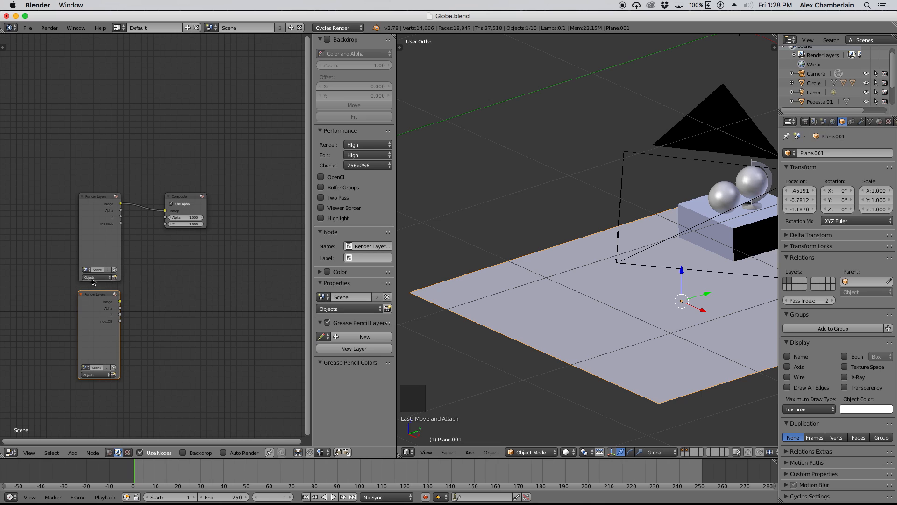
{"action": "left_click", "coordinate": [104, 375]}
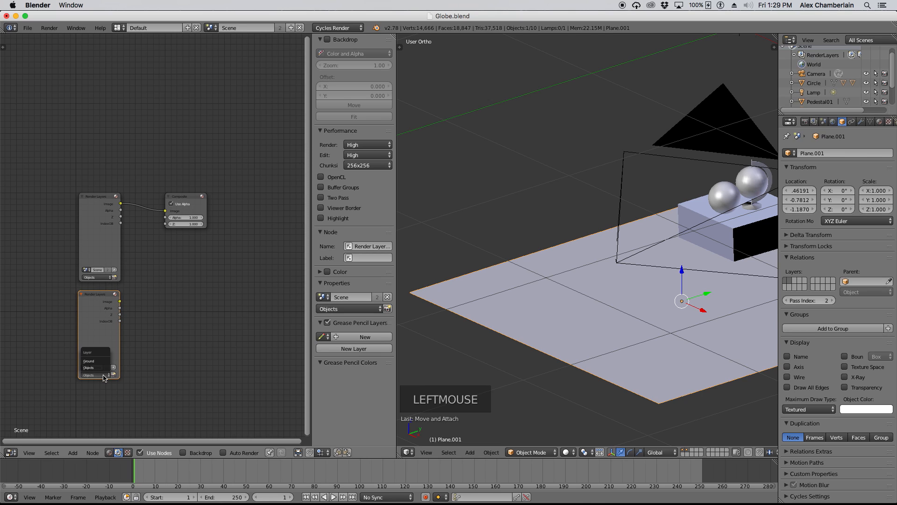
{"action": "left_click", "coordinate": [93, 361]}
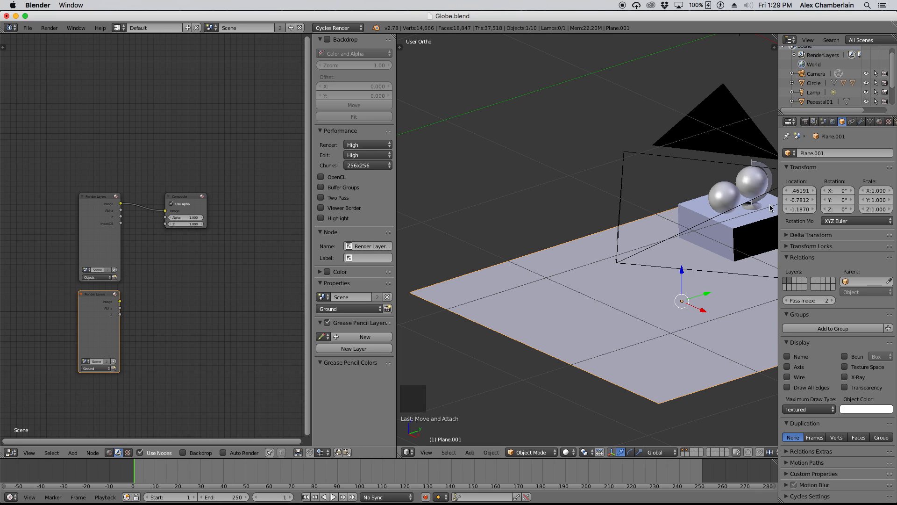
- Add an Image node above the two Render Layers nodes and load the DSC_0166 photo into it
{"action": "left_click", "coordinate": [814, 121]}
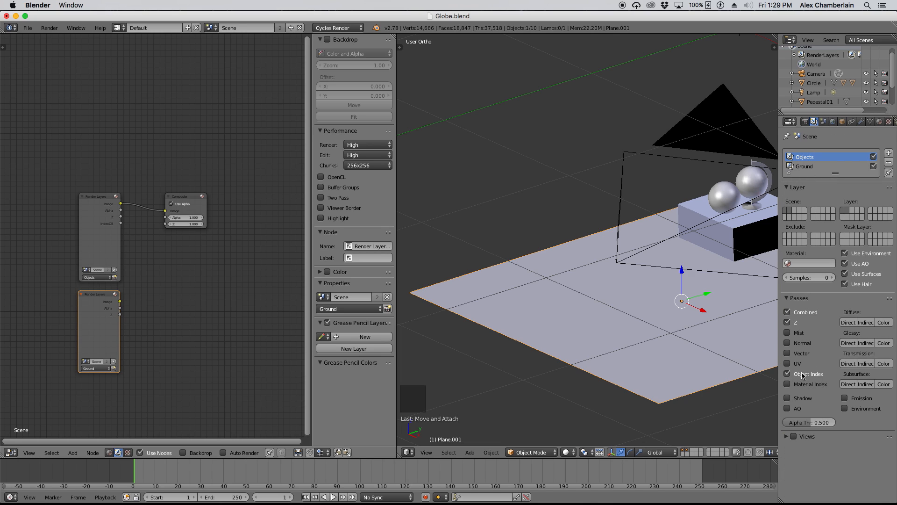
{"action": "left_click", "coordinate": [95, 199]}
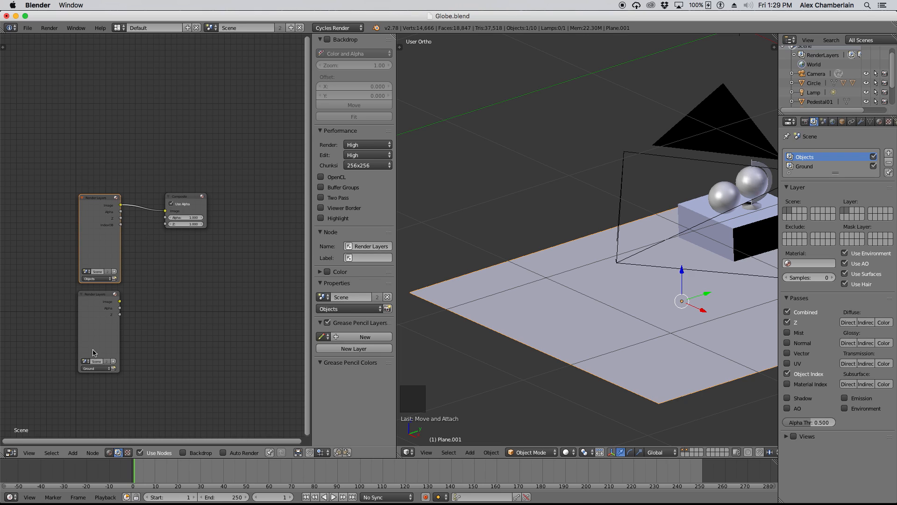
{"action": "left_click", "coordinate": [72, 452]}
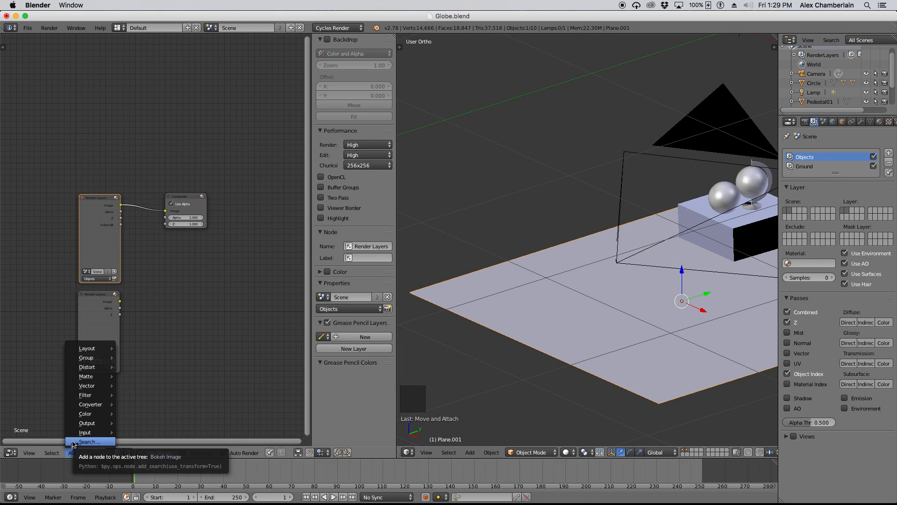
{"action": "mouse_move", "coordinate": [78, 433]}
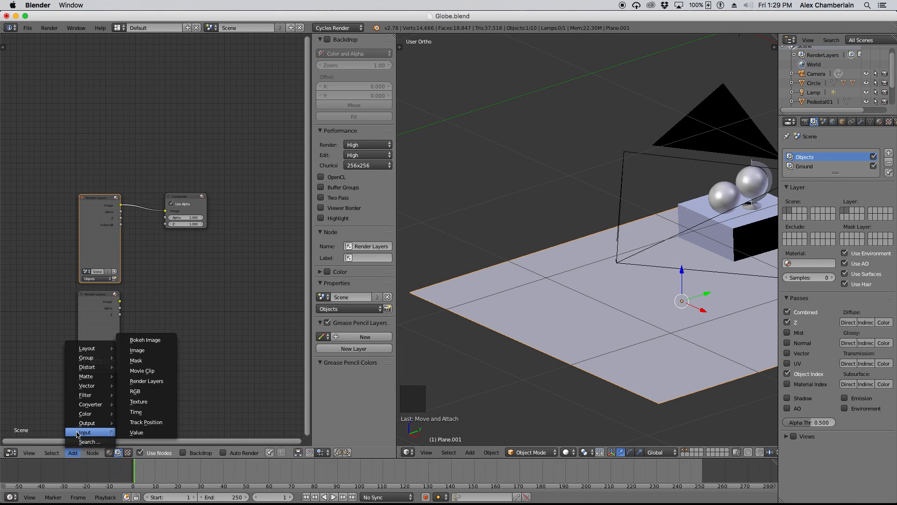
{"action": "left_click", "coordinate": [137, 350]}
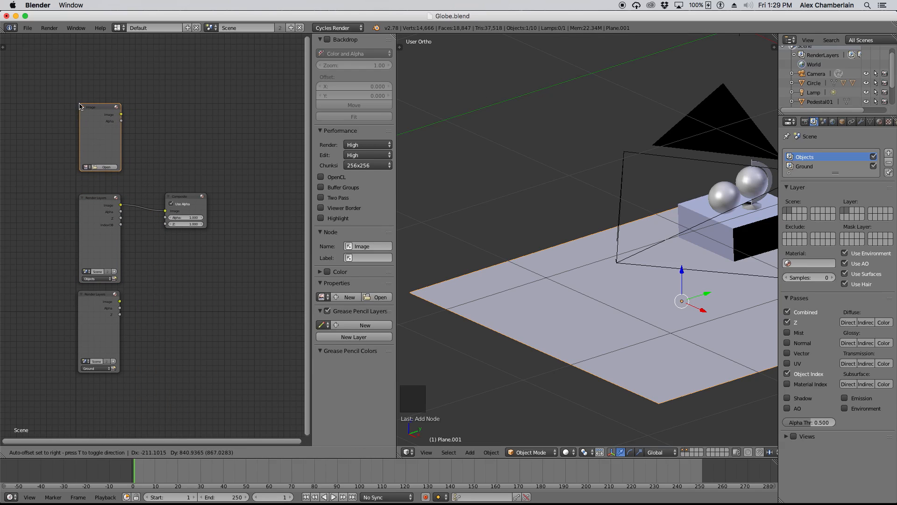
{"action": "left_click", "coordinate": [80, 106]}
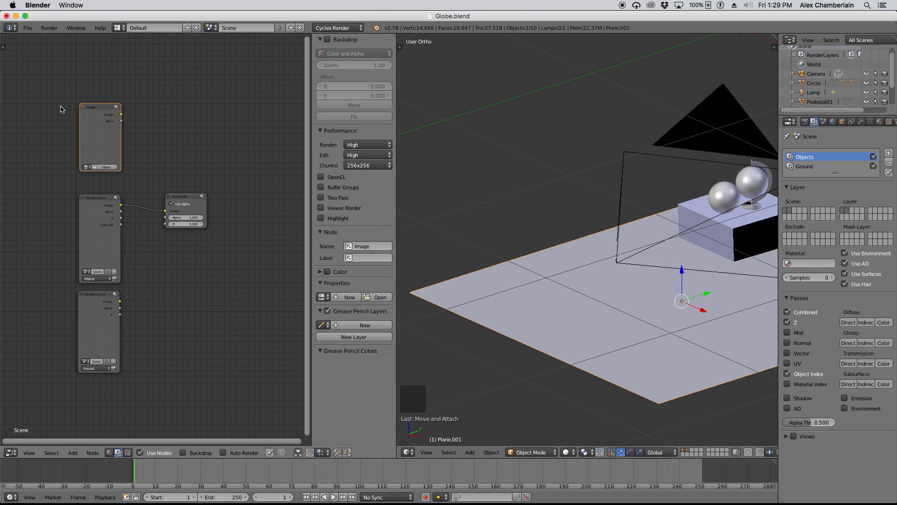
{"action": "left_click", "coordinate": [87, 167]}
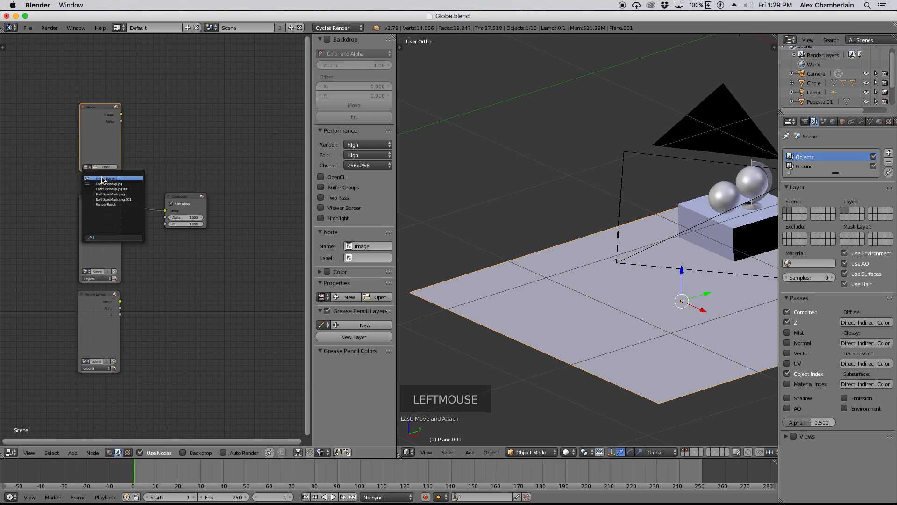
{"action": "left_click", "coordinate": [102, 179]}
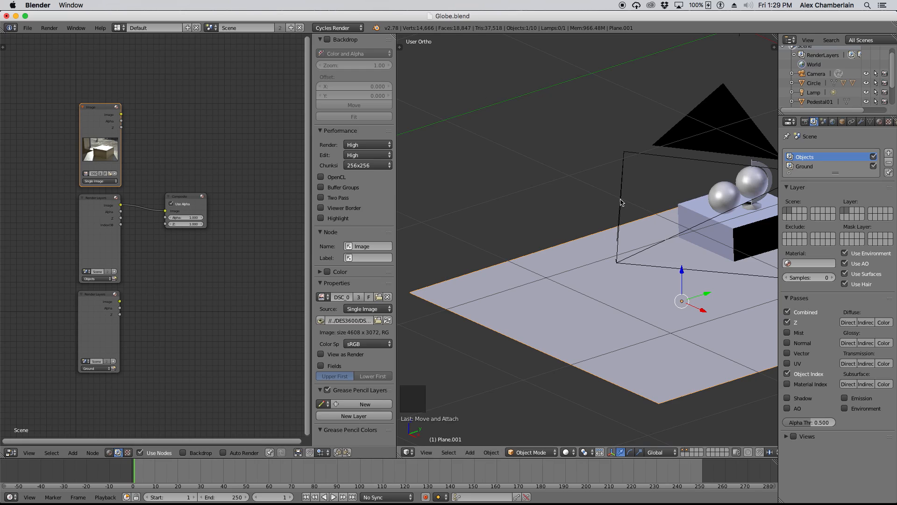
- Set the 3D view to look through the camera with wireframe shading
{"action": "key", "text": "KP_0"}
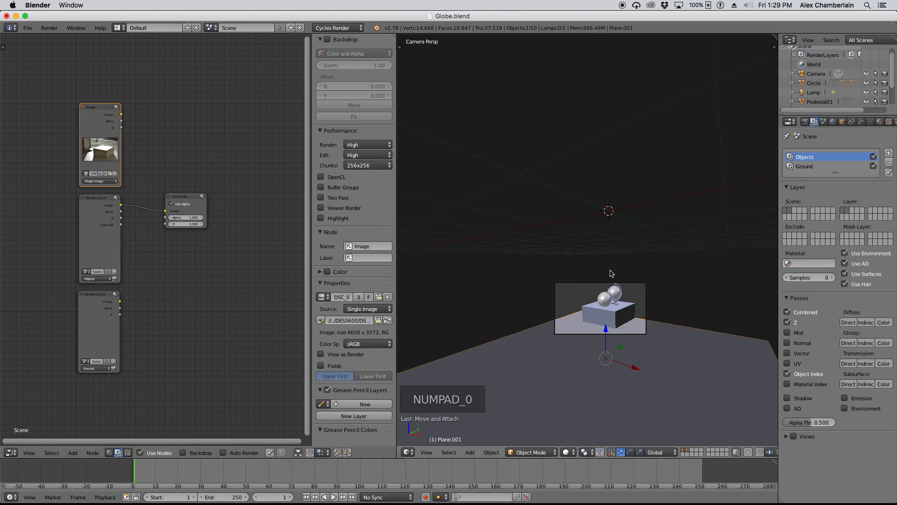
{"action": "scroll", "coordinate": [611, 273], "scroll_direction": "up", "scroll_amount": 6}
{"action": "scroll", "coordinate": [612, 290], "scroll_direction": "down", "scroll_amount": 1}
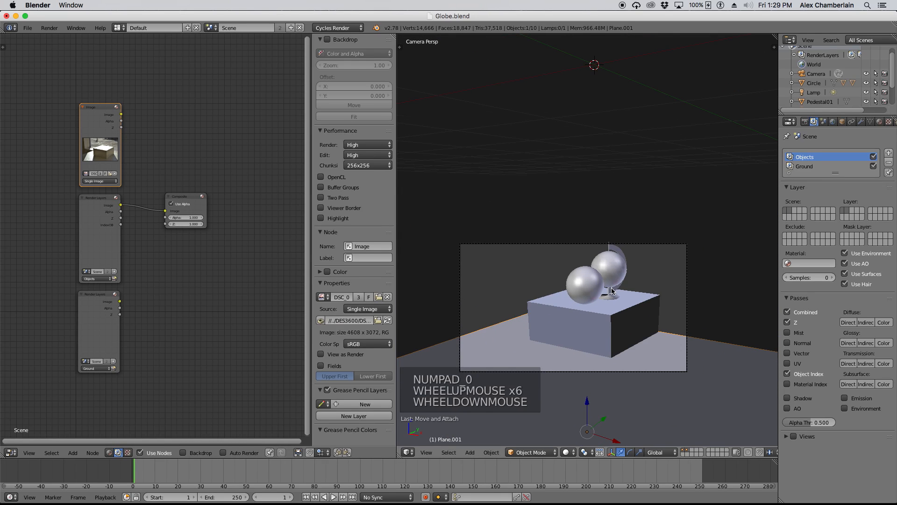
{"action": "key", "text": "z"}
{"action": "key", "text": "z"}
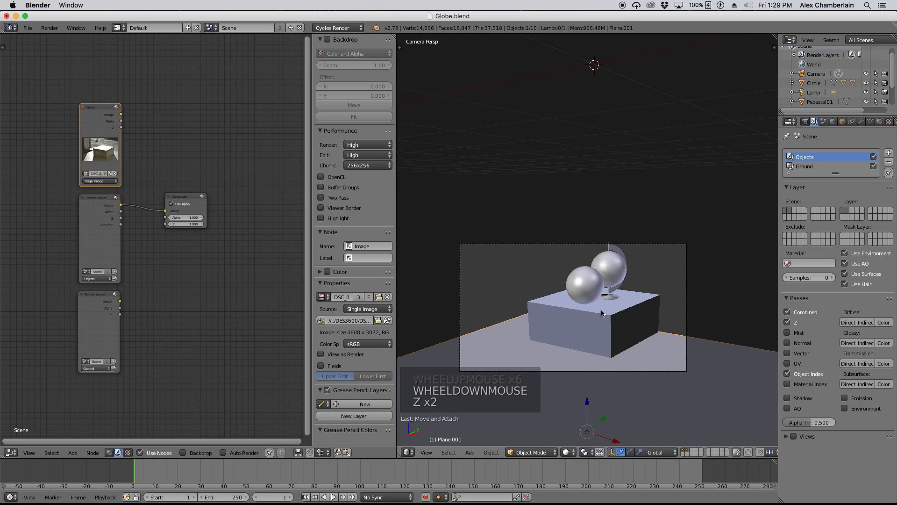
{"action": "key", "text": "z"}
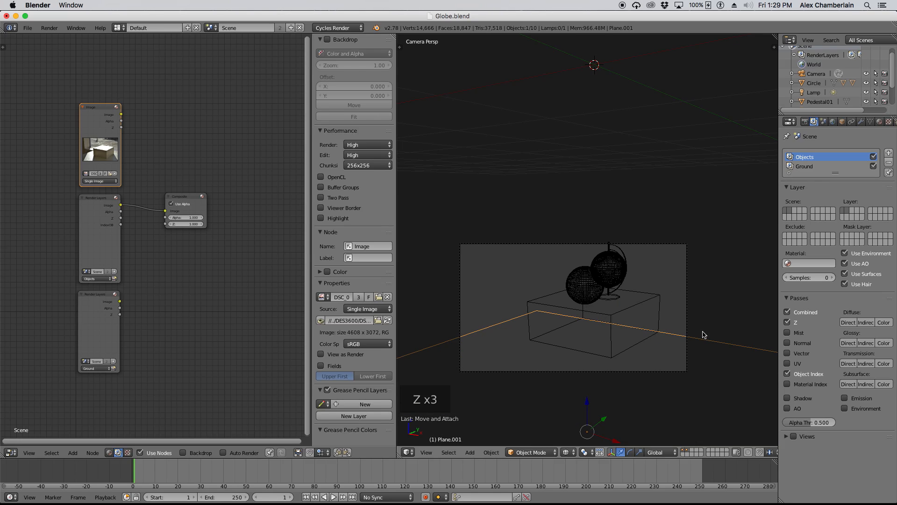
- Show the 3D view's properties region and make the DSC_0166 background image visible
{"action": "key", "text": "n"}
{"action": "left_click", "coordinate": [774, 339]}
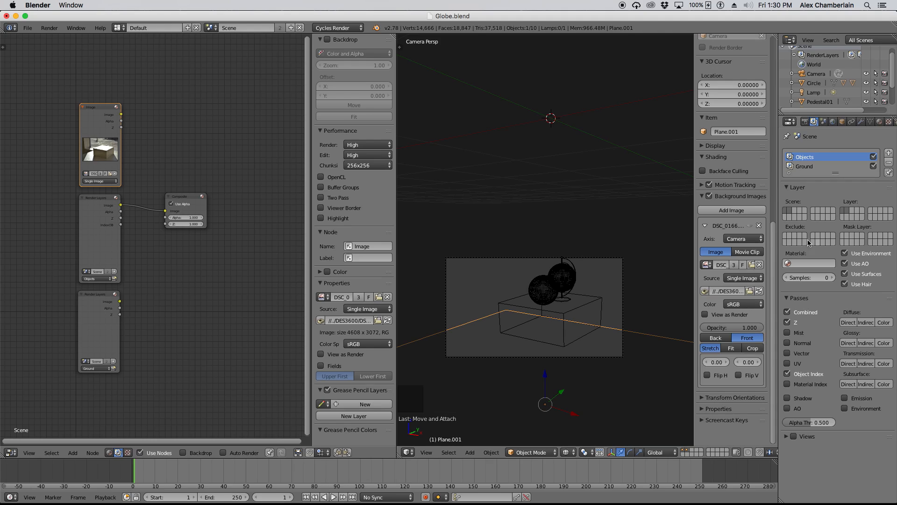
{"action": "left_click_drag", "start_coordinate": [774, 270], "coordinate": [774, 262]}
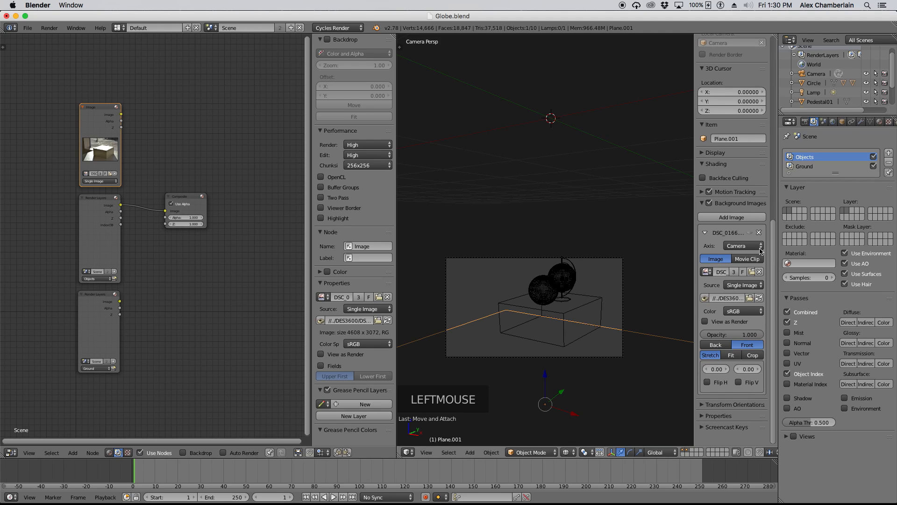
{"action": "left_click", "coordinate": [749, 226]}
{"action": "scroll", "coordinate": [545, 299], "scroll_direction": "up", "scroll_amount": 3}
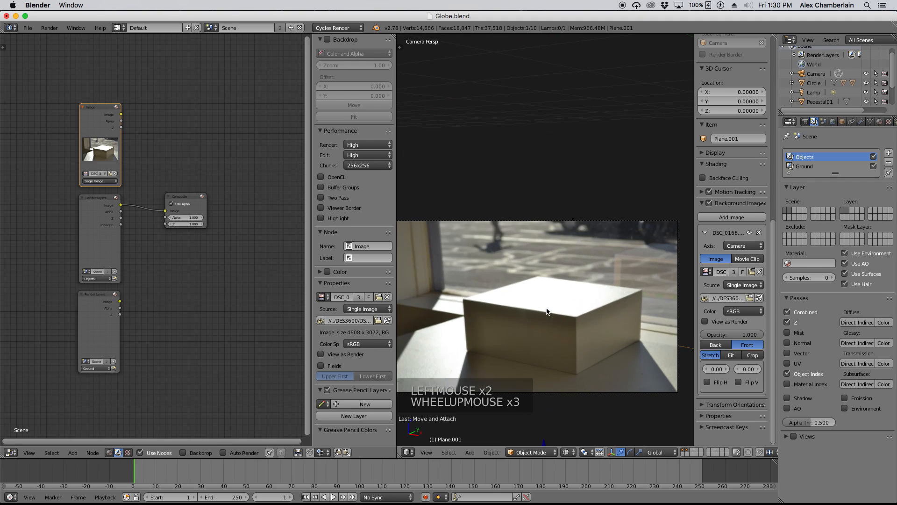
{"action": "scroll", "coordinate": [592, 328], "scroll_direction": "down", "scroll_amount": 1}
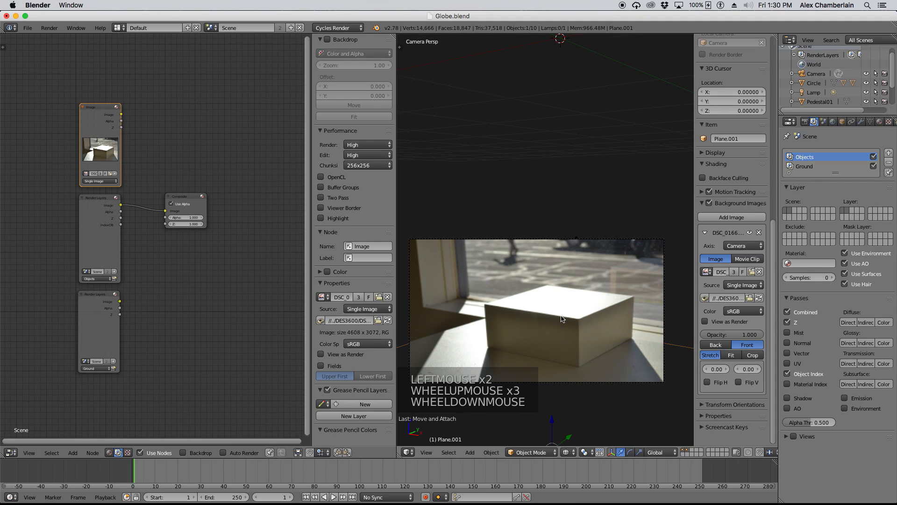
- Select the camera, lower the background image's opacity to 0.504 and return the view to solid shading
{"action": "key", "text": "x"}
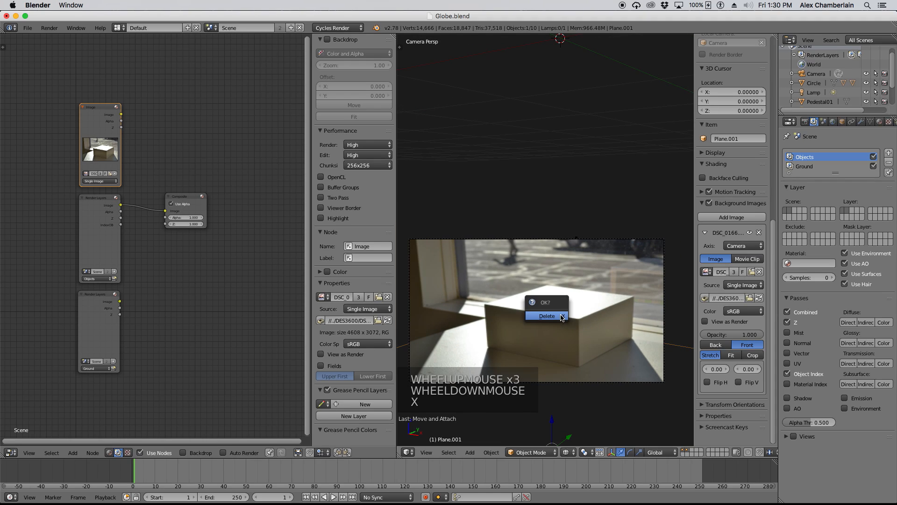
{"action": "left_click", "coordinate": [552, 237]}
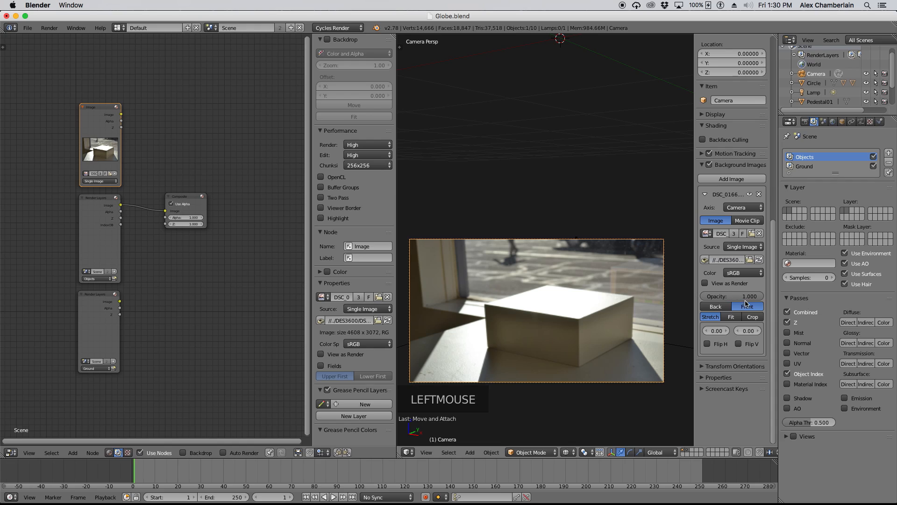
{"action": "mouse_move", "coordinate": [746, 299]}
{"action": "left_mouse_down"}
{"action": "mouse_move", "coordinate": [714, 299]}
{"action": "mouse_move", "coordinate": [730, 296]}
{"action": "left_mouse_up"}
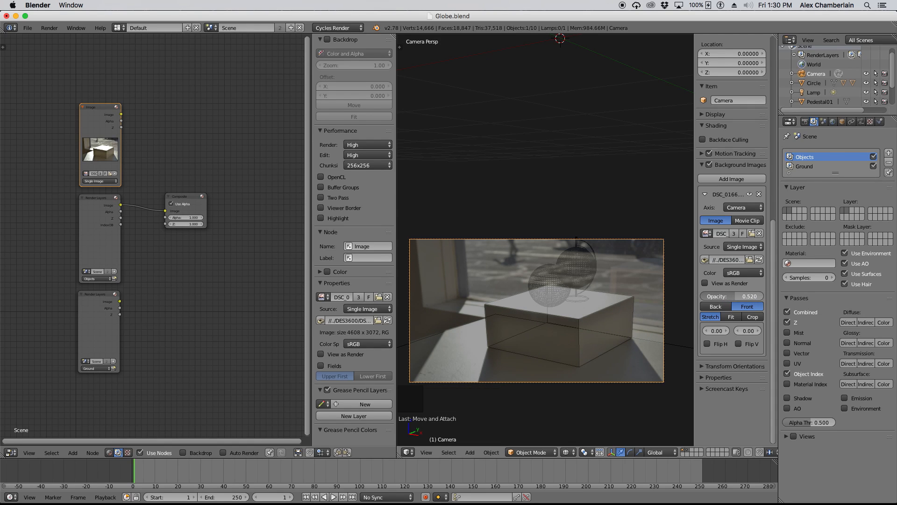
{"action": "key", "text": "x"}
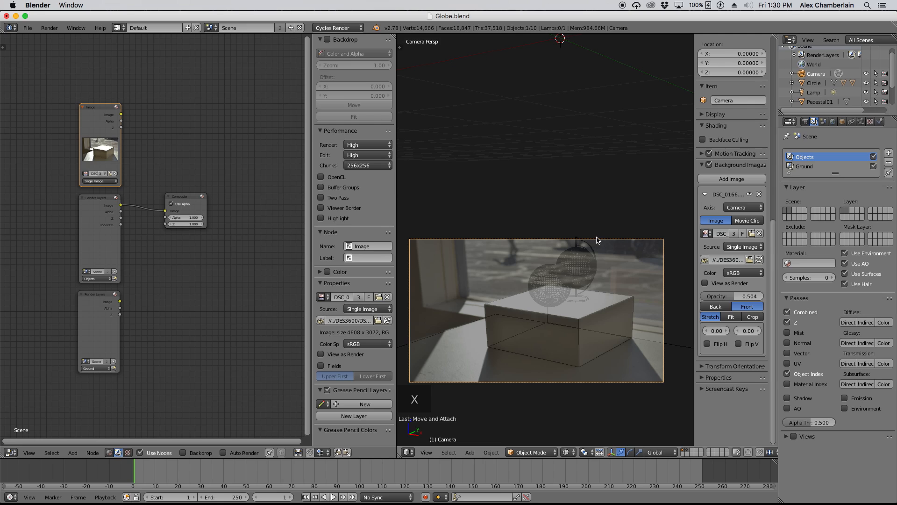
{"action": "key", "text": "z"}
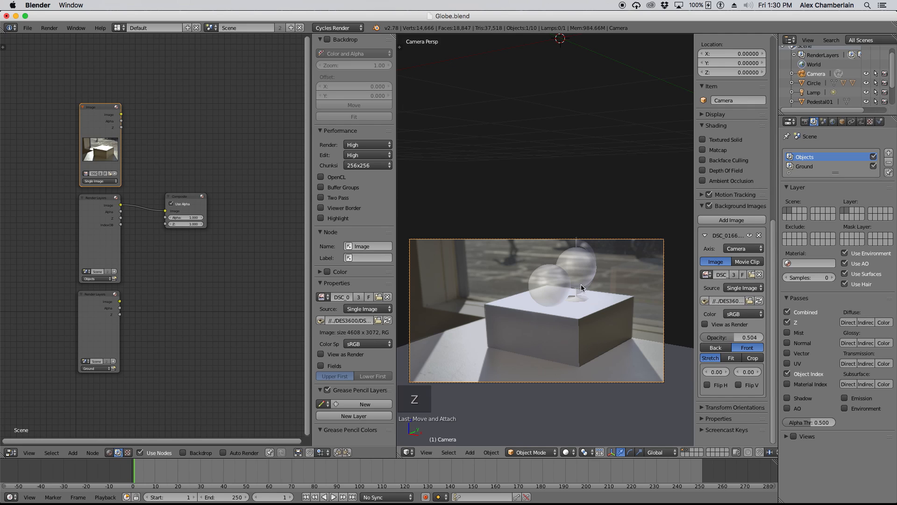
{"action": "scroll", "coordinate": [580, 285], "scroll_direction": "down", "scroll_amount": 2}
{"action": "scroll", "coordinate": [581, 285], "scroll_direction": "up", "scroll_amount": 3}
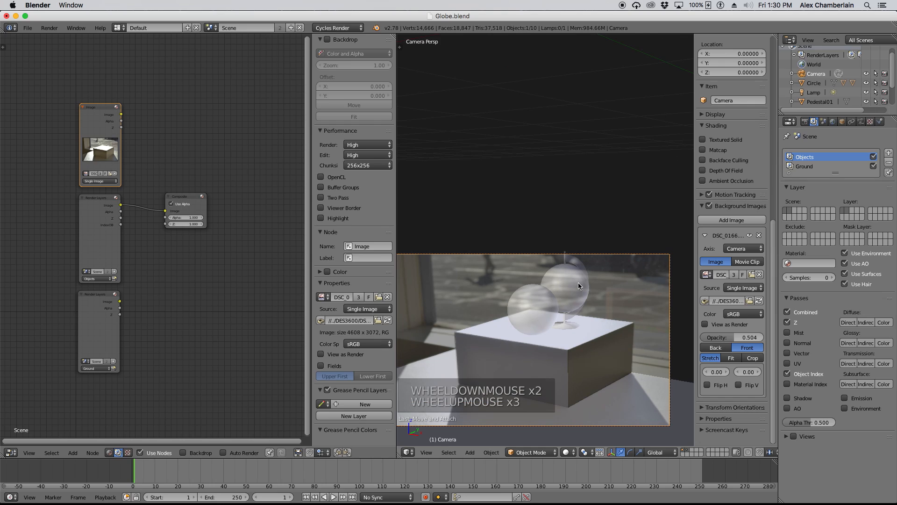
- Check the pixel dimensions of DSC_0166.JPG in Finder and set the render's X resolution to 4608 px in Blender
{"action": "left_click", "coordinate": [805, 121]}
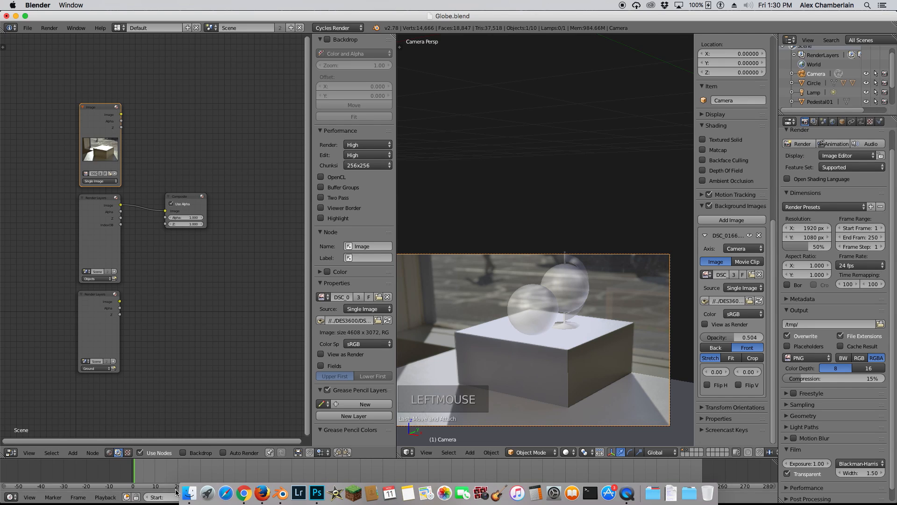
{"action": "left_click", "coordinate": [193, 494]}
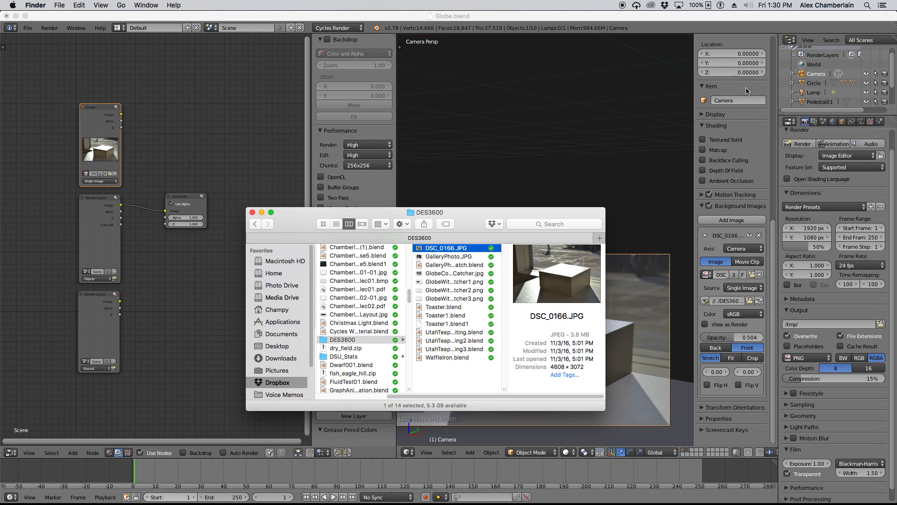
{"action": "left_click", "coordinate": [806, 227]}
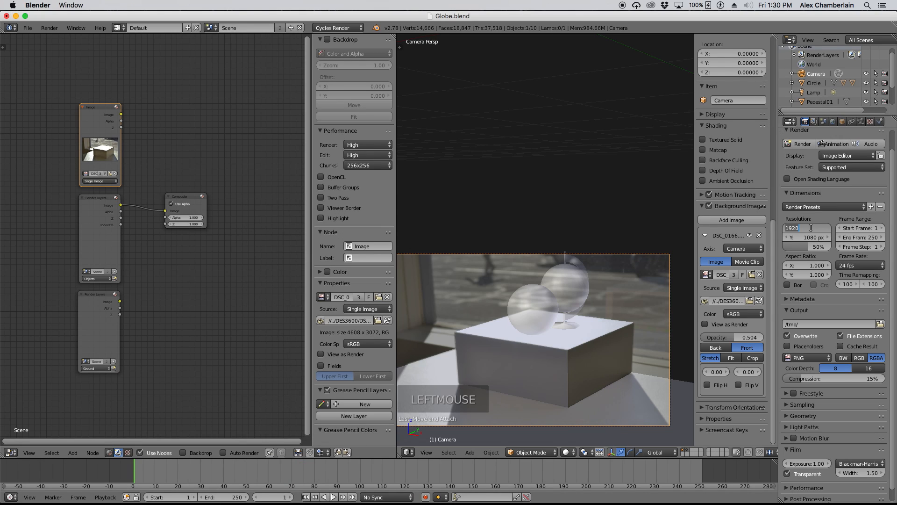
{"action": "type", "text": "4608"}
- Set the render's Y resolution to 3072 px to match the photo
{"action": "left_click", "coordinate": [810, 236]}
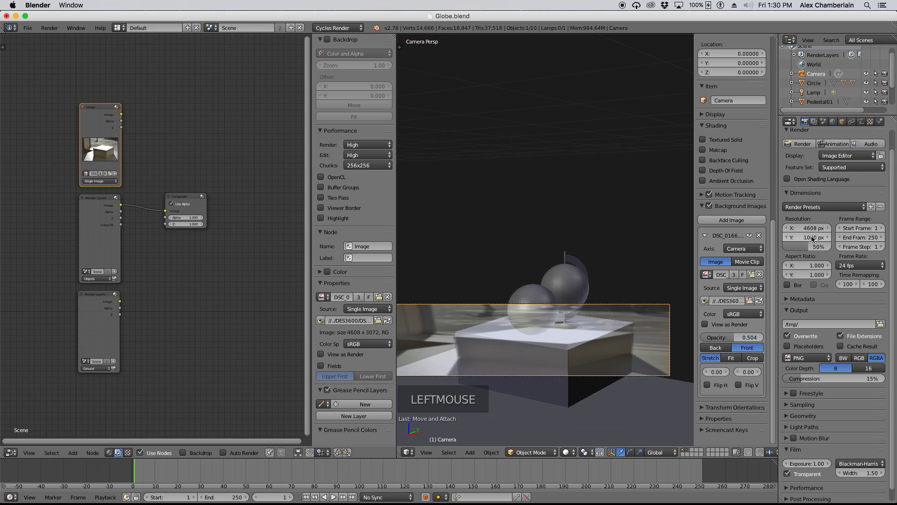
{"action": "left_click", "coordinate": [810, 237]}
{"action": "type", "text": "3072"}
{"action": "key", "text": "Return"}
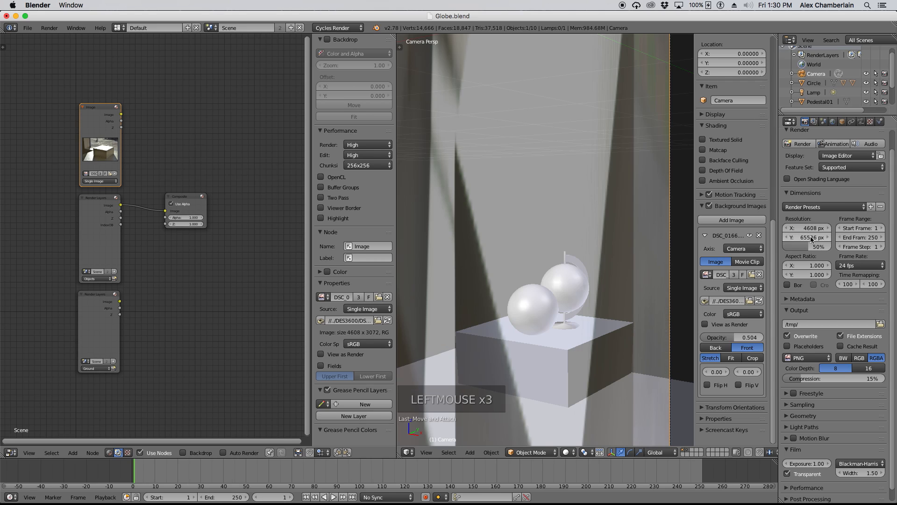
{"action": "left_click", "coordinate": [808, 237]}
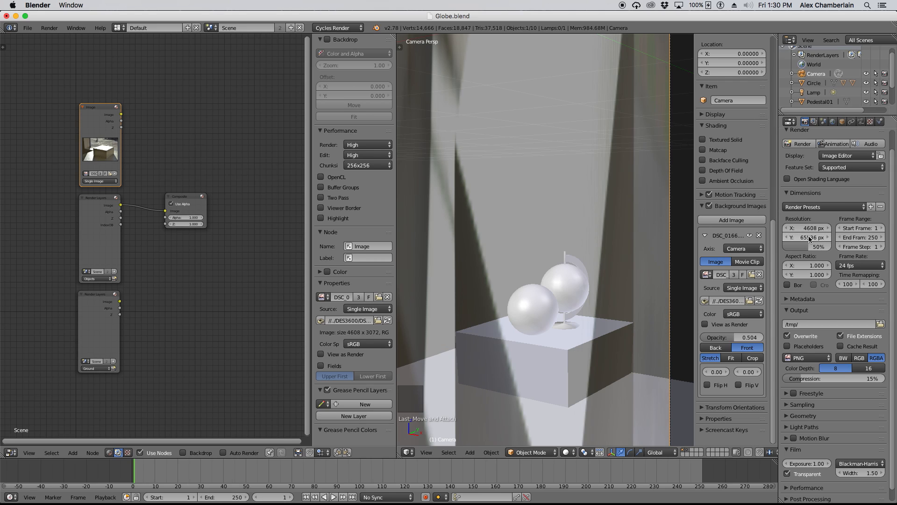
{"action": "type", "text": "3"}
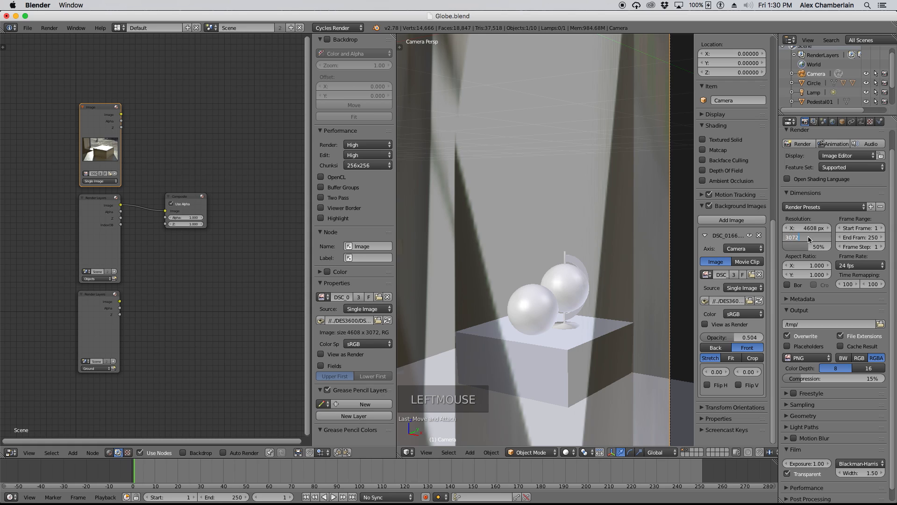
{"action": "type", "text": "072"}
{"action": "key", "text": "Return"}
- Compare the pedestal with the box in the photo and try adjusting the camera with fly navigation
{"action": "scroll", "coordinate": [584, 243], "scroll_direction": "down", "scroll_amount": 2}
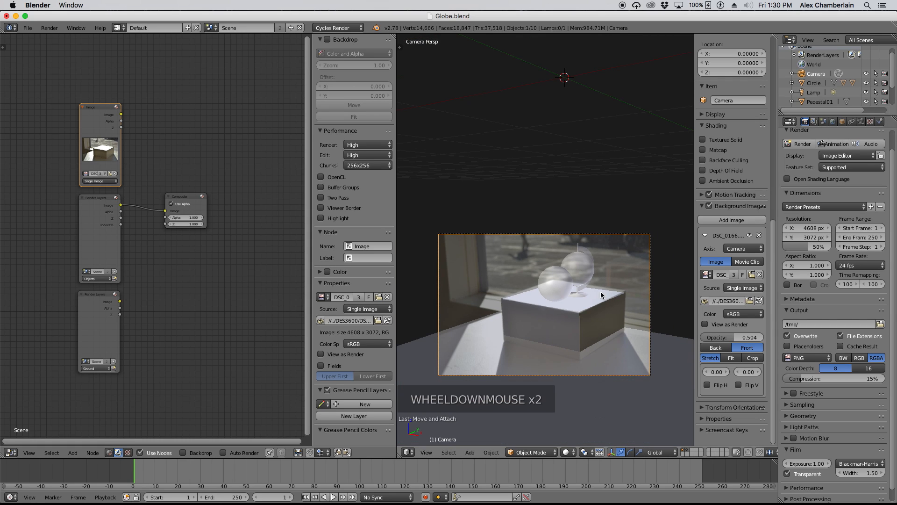
{"action": "scroll", "coordinate": [598, 295], "scroll_direction": "up", "scroll_amount": 2}
{"action": "scroll", "coordinate": [622, 287], "scroll_direction": "down", "scroll_amount": 1}
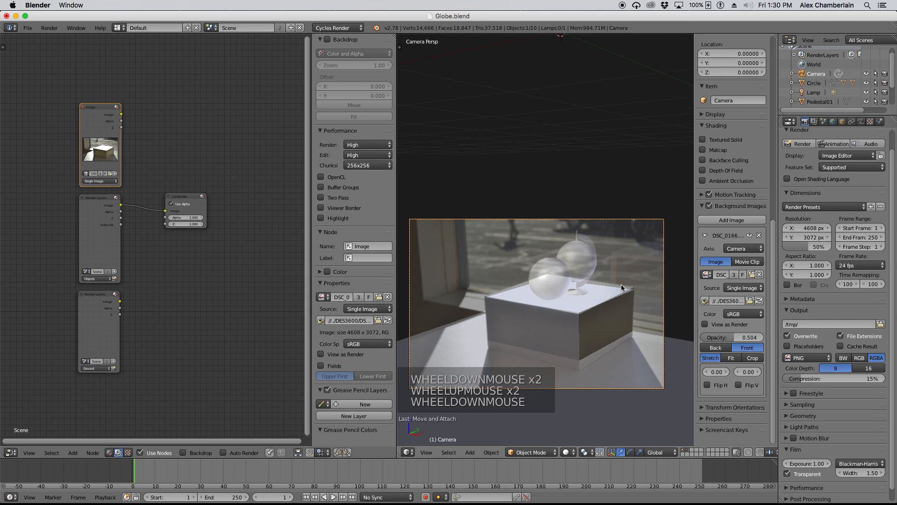
{"action": "scroll", "coordinate": [500, 260], "scroll_direction": "up", "scroll_amount": 1}
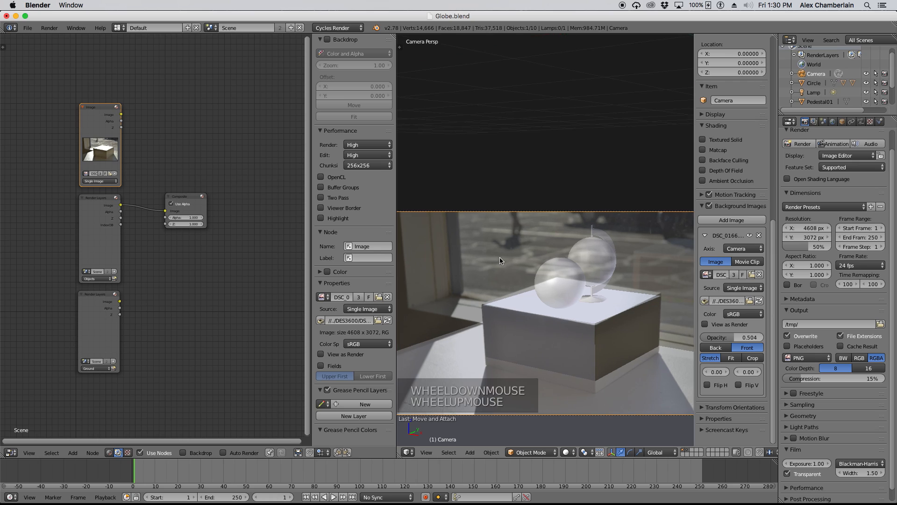
{"action": "scroll", "coordinate": [529, 264], "scroll_direction": "down", "scroll_amount": 1}
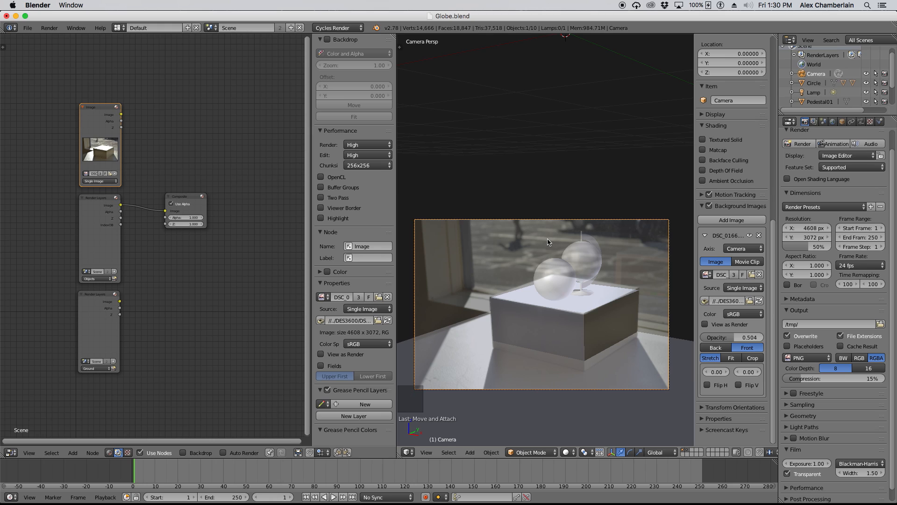
{"action": "key", "text": "shift+f"}
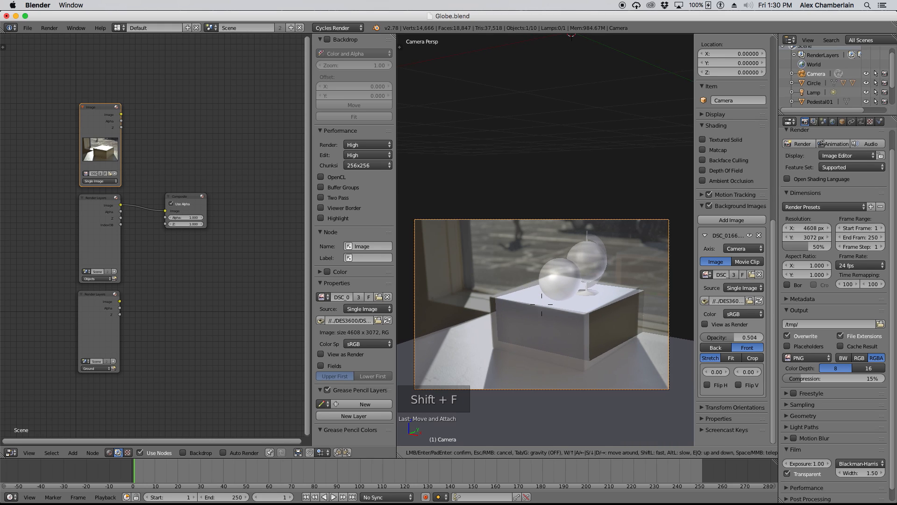
{"action": "left_click", "coordinate": [546, 242]}
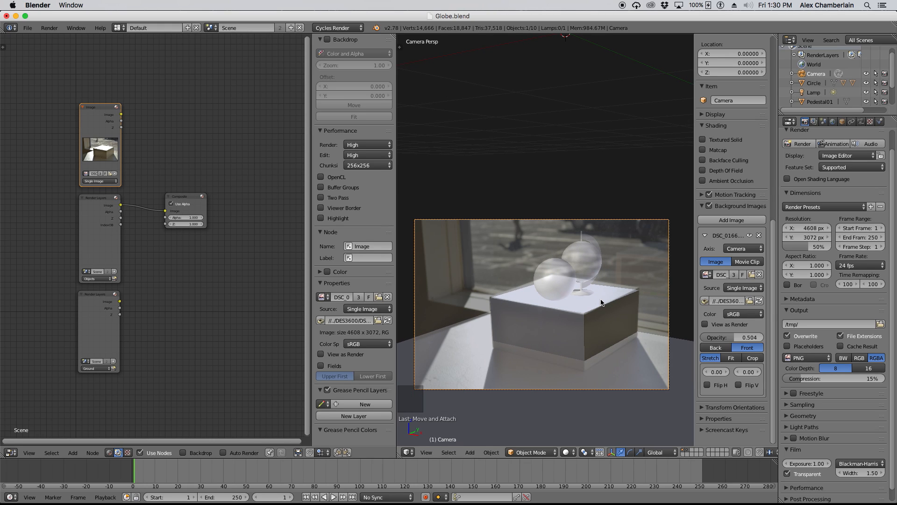
- Put the Pedestal01 mesh into Edit Mode and display it in wireframe
{"action": "key", "text": "Tab"}
{"action": "left_click", "coordinate": [590, 324]}
{"action": "key", "text": "Tab"}
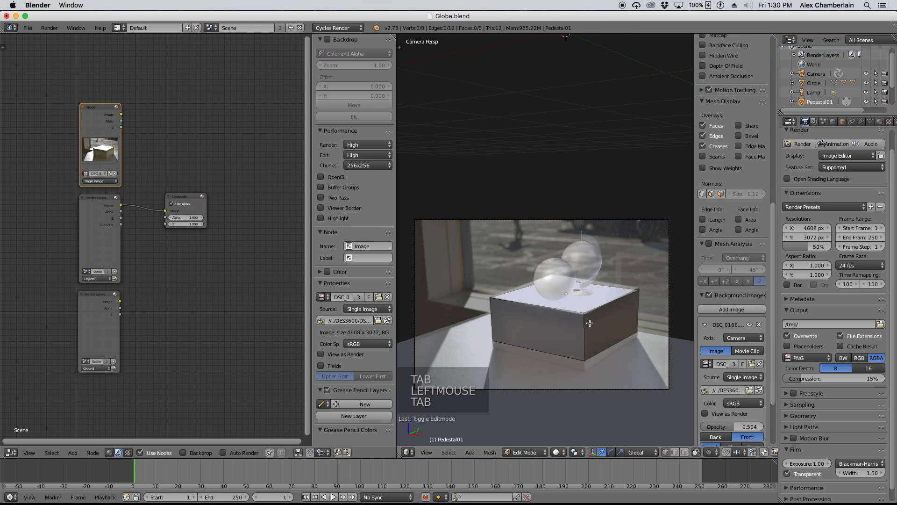
{"action": "key", "text": "z"}
- Move the pedestal's four bottom vertices down about 0.04 along Z to match the base of the box in the photo
{"action": "left_click", "coordinate": [495, 340]}
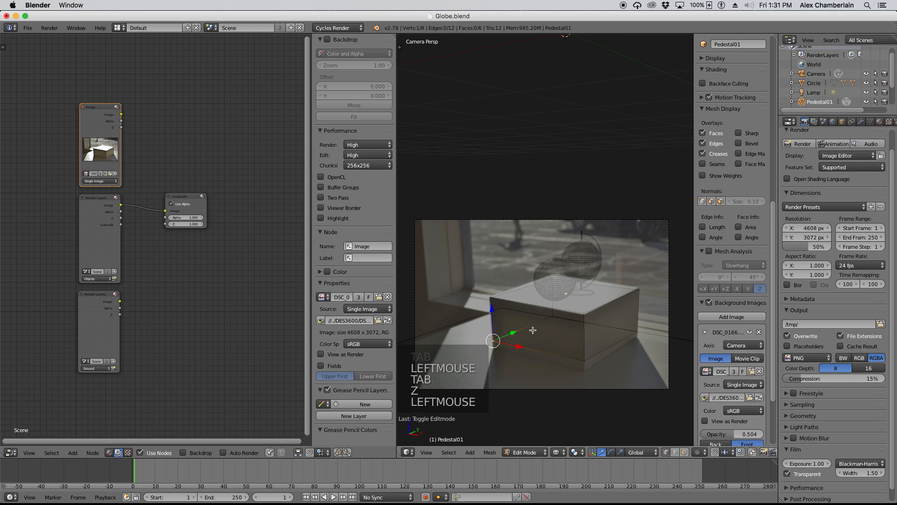
{"action": "left_click", "coordinate": [554, 319], "text": "shift"}
{"action": "left_click", "coordinate": [584, 360], "text": "shift"}
{"action": "left_click", "coordinate": [637, 332], "text": "shift"}
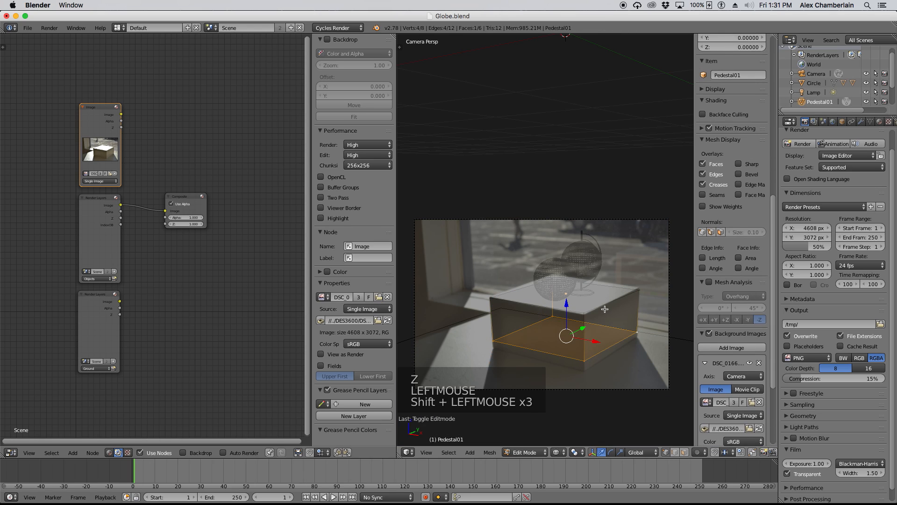
{"action": "key", "text": "g"}
{"action": "key", "text": "z"}
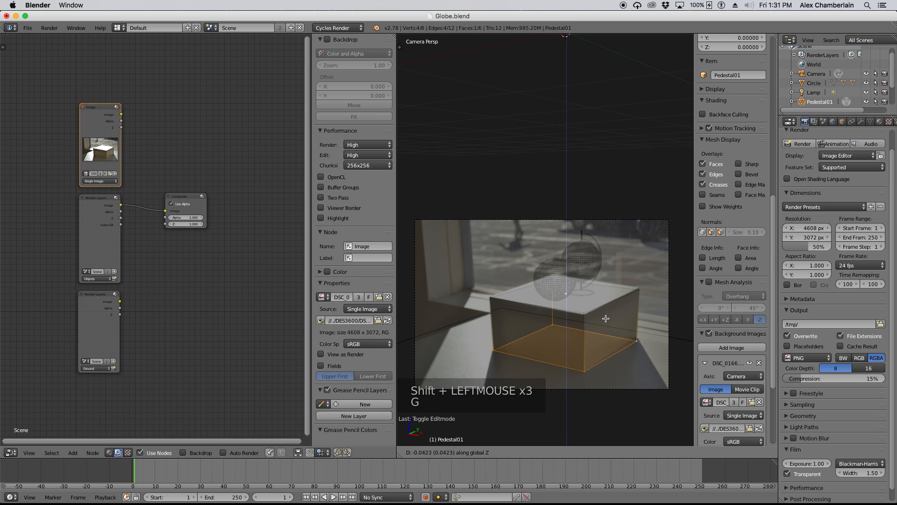
{"action": "left_click", "coordinate": [603, 313]}
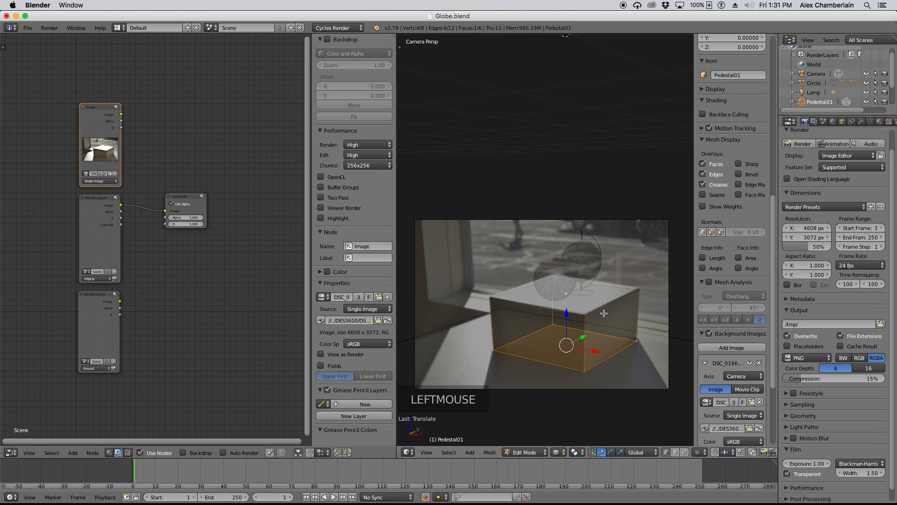
- Move the pedestal's right bottom corner vertex along X and Y to match the box corner in the photo
{"action": "scroll", "coordinate": [606, 302], "scroll_direction": "up", "scroll_amount": 5}
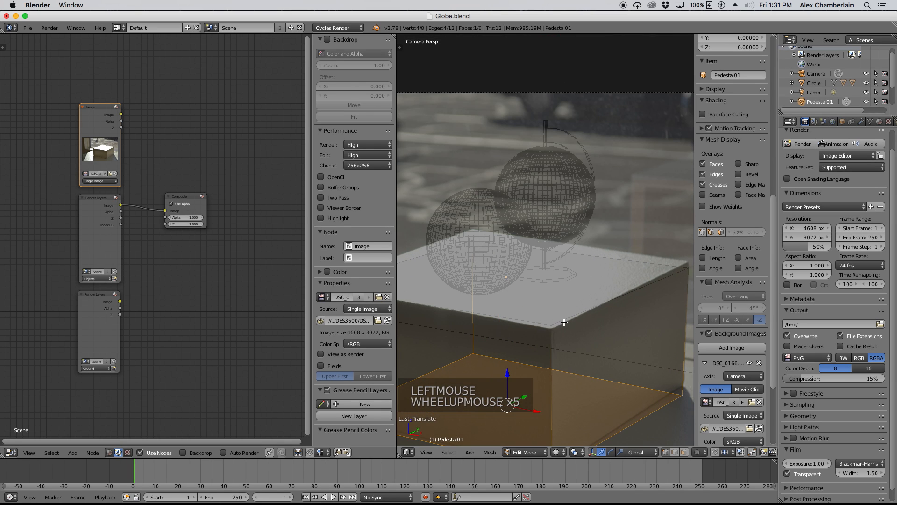
{"action": "scroll", "coordinate": [564, 322], "scroll_direction": "down", "scroll_amount": 2}
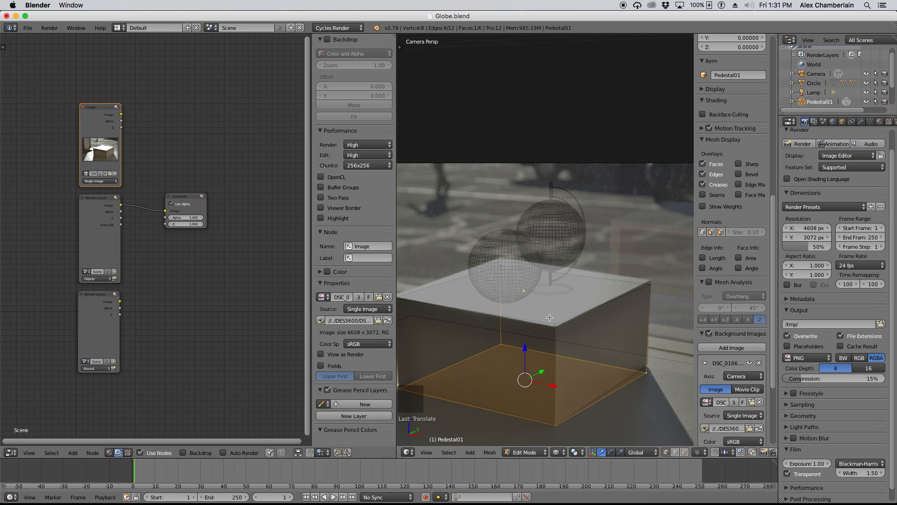
{"action": "left_click", "coordinate": [647, 372]}
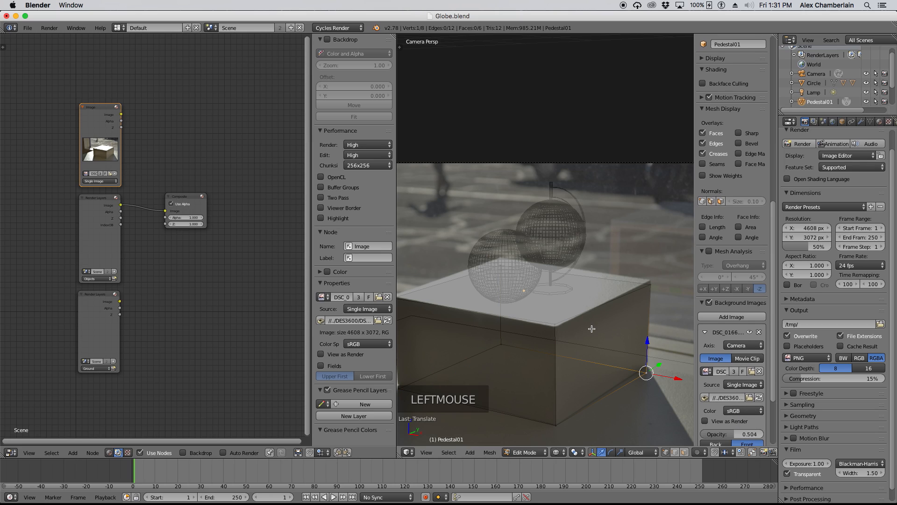
{"action": "key", "text": "g"}
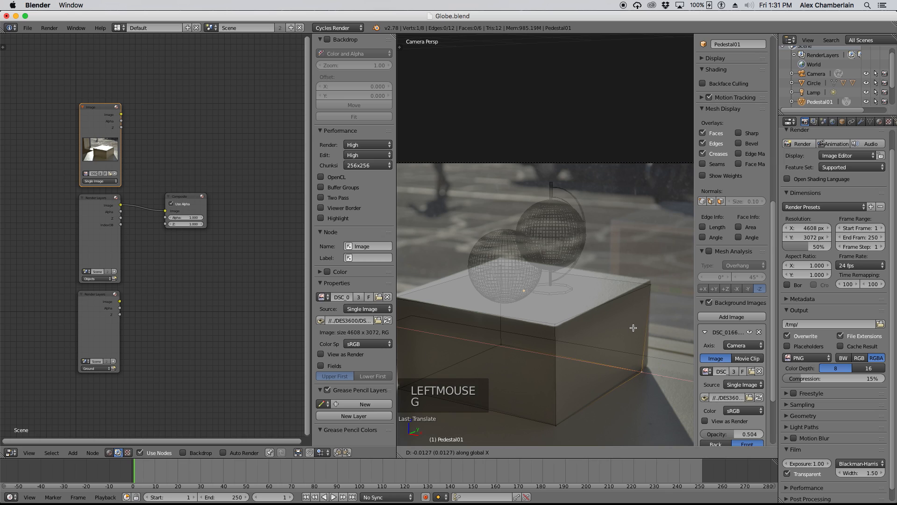
{"action": "key", "text": "g"}
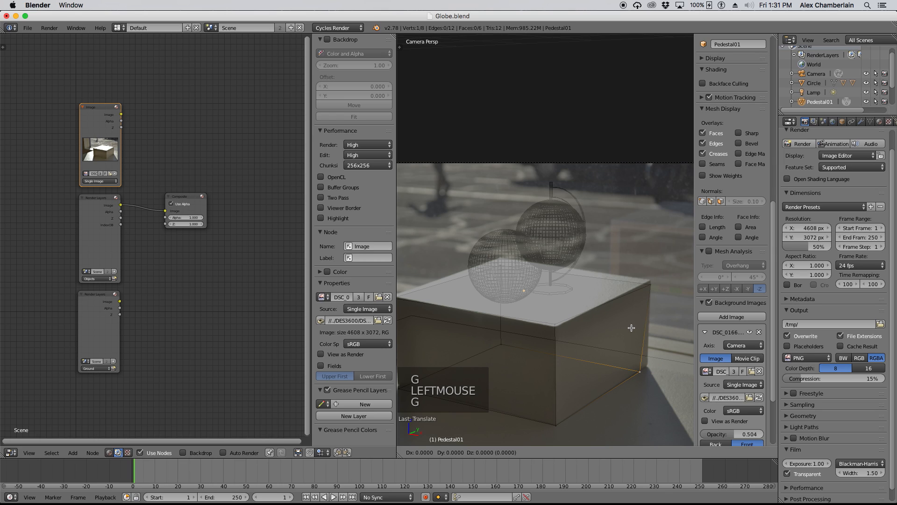
{"action": "left_click", "coordinate": [640, 322]}
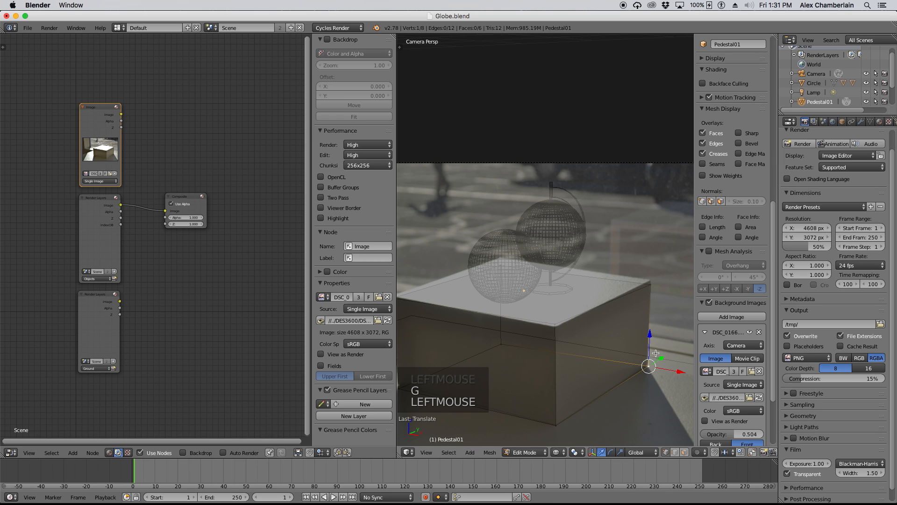
{"action": "scroll", "coordinate": [656, 352], "scroll_direction": "up", "scroll_amount": 11}
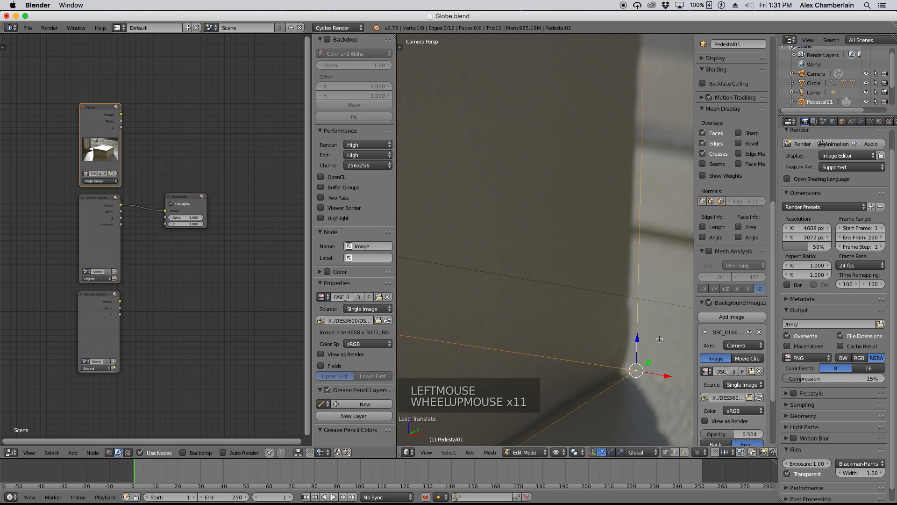
{"action": "key", "text": "g"}
{"action": "key", "text": "x"}
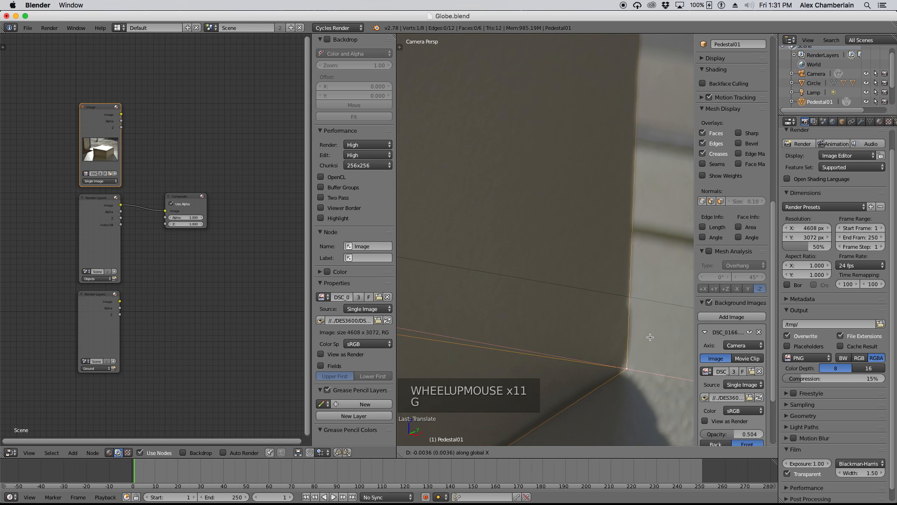
{"action": "left_click", "coordinate": [654, 342]}
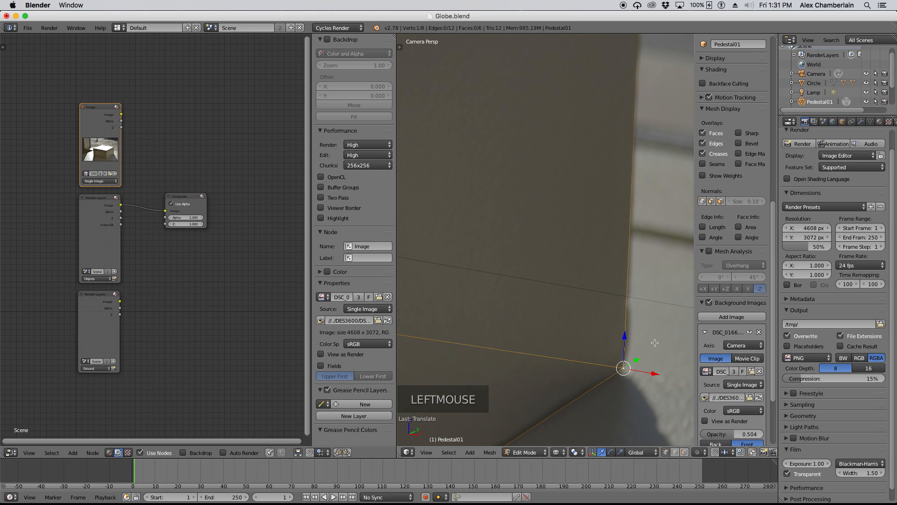
- Widen the 3D view and align the pedestal's front bottom corner vertex with the photo's box corner along Y and X
{"action": "scroll", "coordinate": [655, 342], "scroll_direction": "down", "scroll_amount": 11}
{"action": "scroll", "coordinate": [524, 410], "scroll_direction": "up", "scroll_amount": 8}
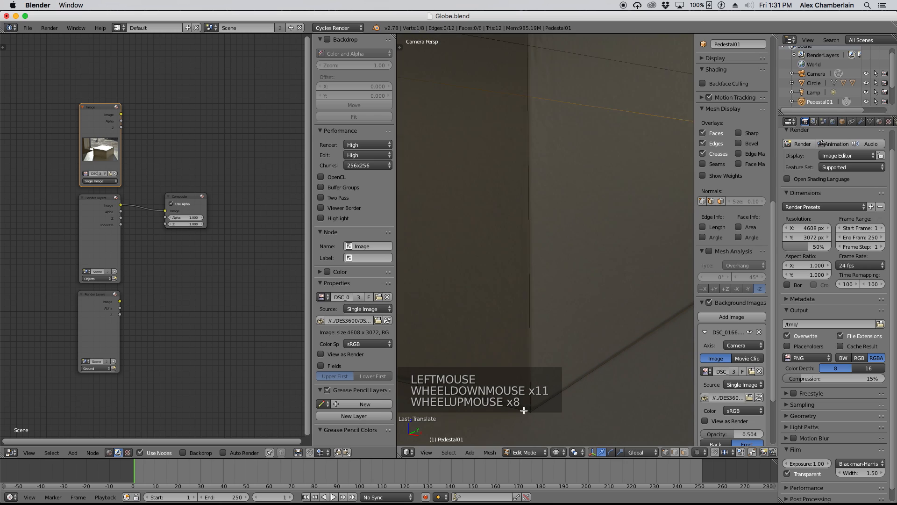
{"action": "scroll", "coordinate": [524, 410], "scroll_direction": "up", "scroll_amount": 2}
{"action": "left_click", "coordinate": [570, 390]}
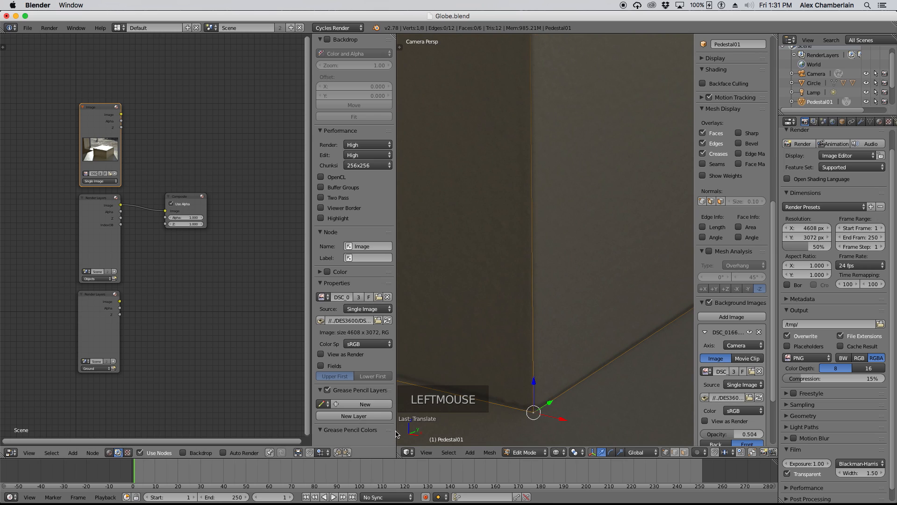
{"action": "left_click_drag", "start_coordinate": [396, 434], "coordinate": [271, 434]}
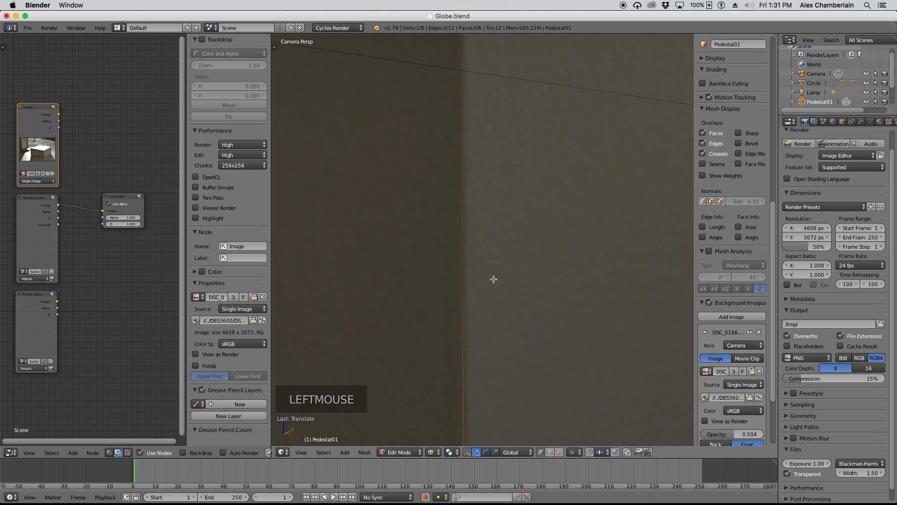
{"action": "scroll", "coordinate": [547, 279], "scroll_direction": "down", "scroll_amount": 9}
{"action": "scroll", "coordinate": [521, 358], "scroll_direction": "up", "scroll_amount": 7}
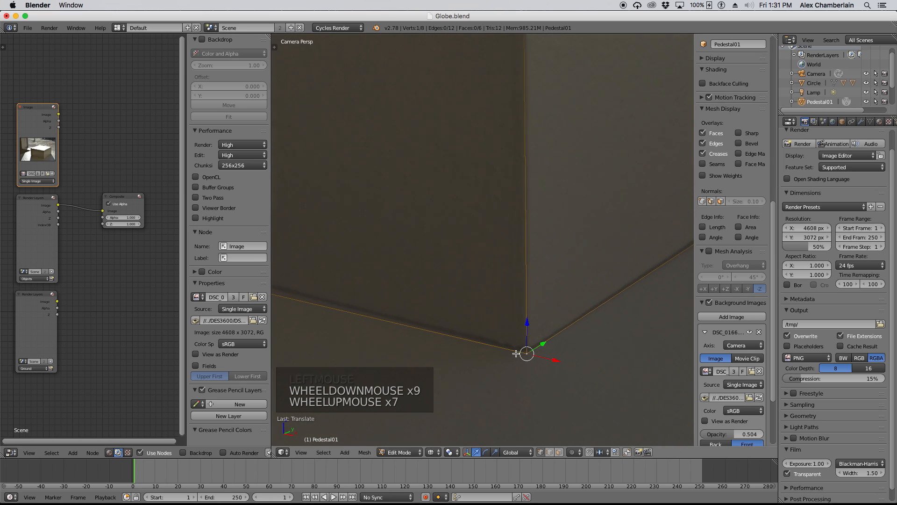
{"action": "scroll", "coordinate": [516, 354], "scroll_direction": "up", "scroll_amount": 2}
{"action": "key", "text": "g"}
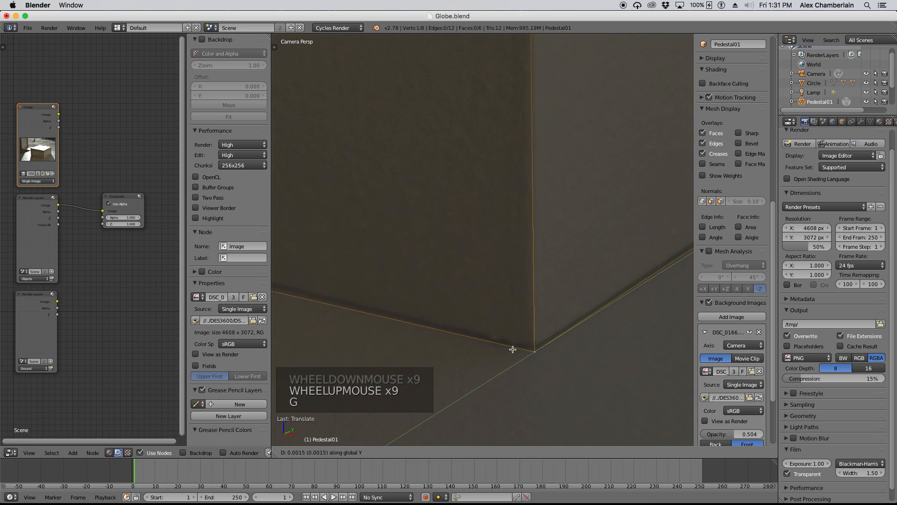
{"action": "left_click", "coordinate": [516, 347]}
{"action": "key", "text": "g"}
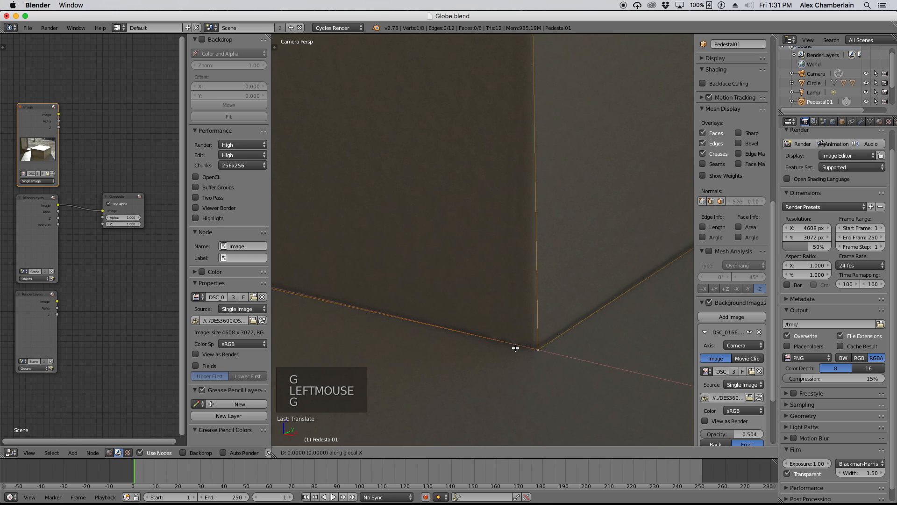
{"action": "left_click", "coordinate": [511, 346]}
- Move the pedestal's left bottom corner vertex along Y and X onto the matching box corner in the photo
{"action": "scroll", "coordinate": [526, 366], "scroll_direction": "down", "scroll_amount": 12}
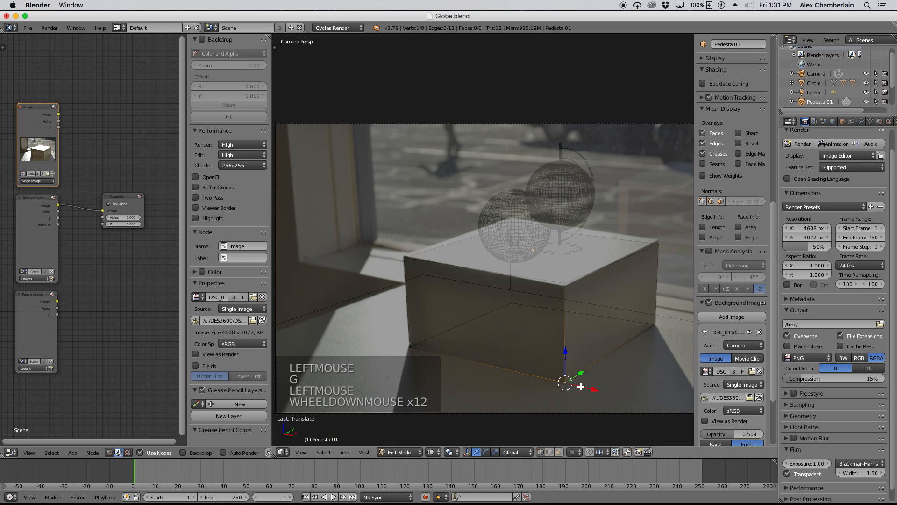
{"action": "scroll", "coordinate": [408, 349], "scroll_direction": "up", "scroll_amount": 5}
{"action": "scroll", "coordinate": [407, 349], "scroll_direction": "up", "scroll_amount": 4}
{"action": "left_click", "coordinate": [409, 346]}
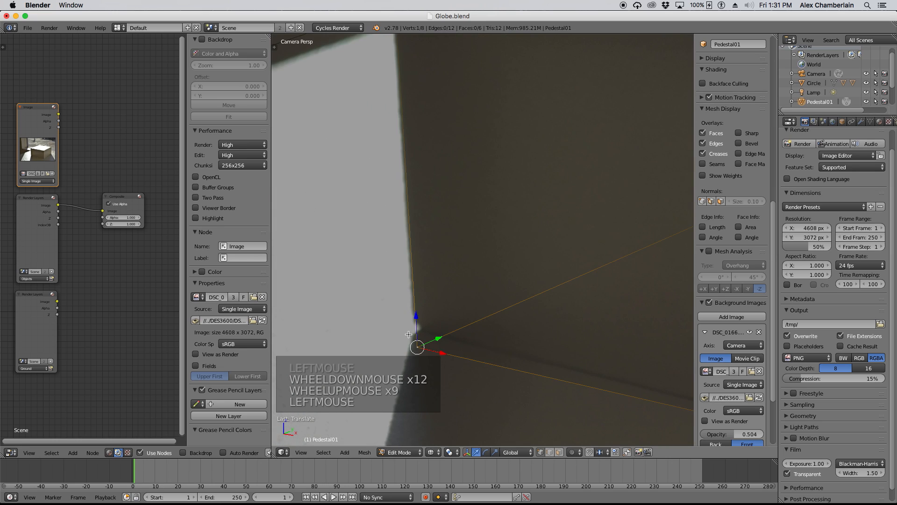
{"action": "key", "text": "g"}
{"action": "left_click", "coordinate": [427, 317]}
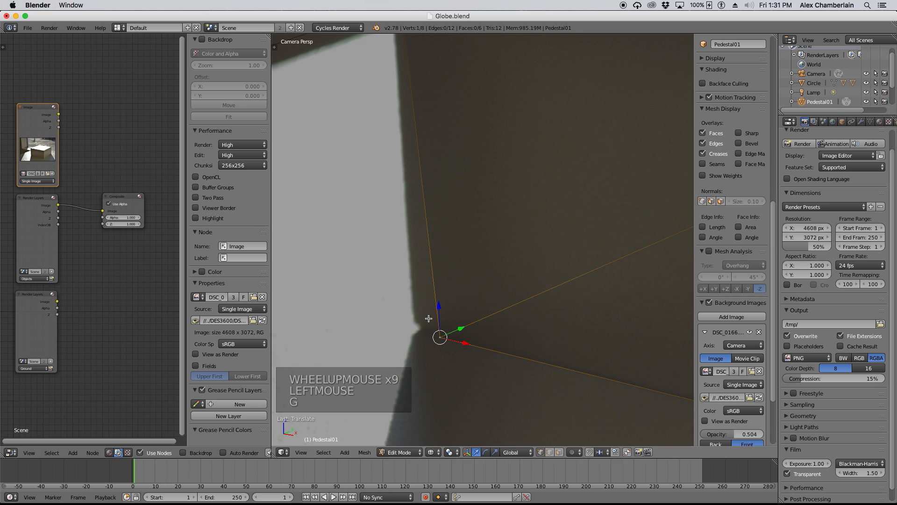
{"action": "key", "text": "g"}
{"action": "key", "text": "x"}
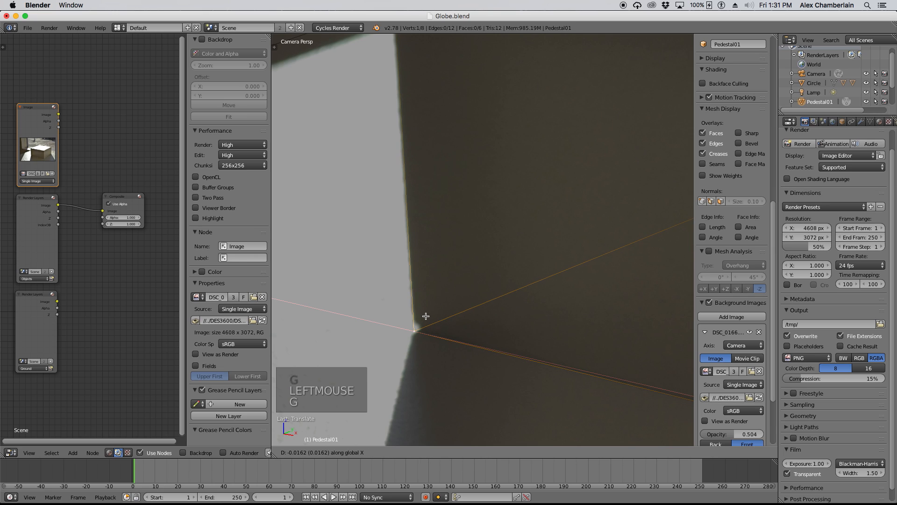
{"action": "left_click", "coordinate": [426, 316]}
- Align the pedestal's left top corner vertex with the box's upper corner in the photo, shifting it along X and Y
{"action": "scroll", "coordinate": [425, 341], "scroll_direction": "down", "scroll_amount": 9}
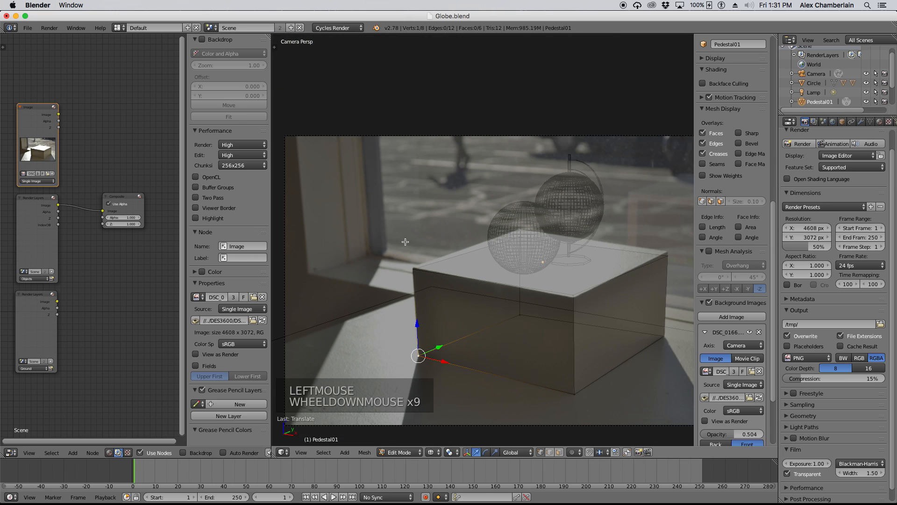
{"action": "scroll", "coordinate": [422, 267], "scroll_direction": "up", "scroll_amount": 10}
{"action": "left_click", "coordinate": [425, 251]}
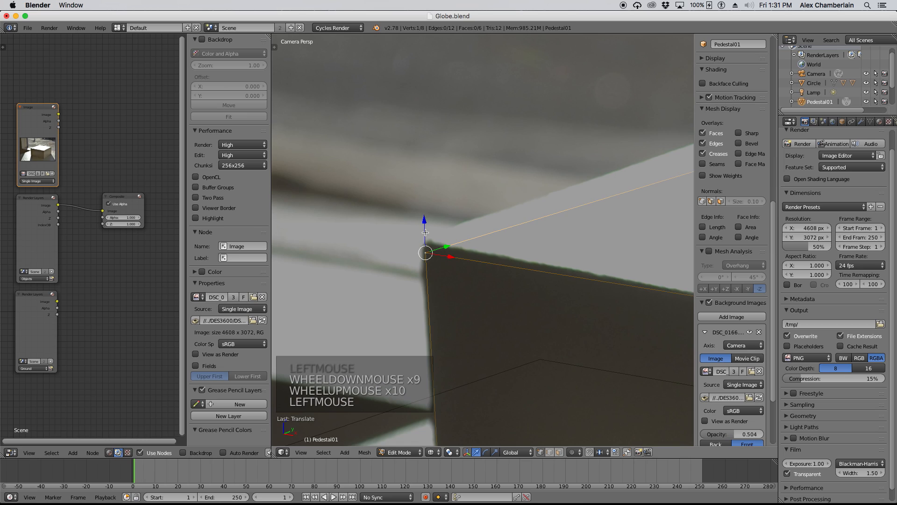
{"action": "key", "text": "g"}
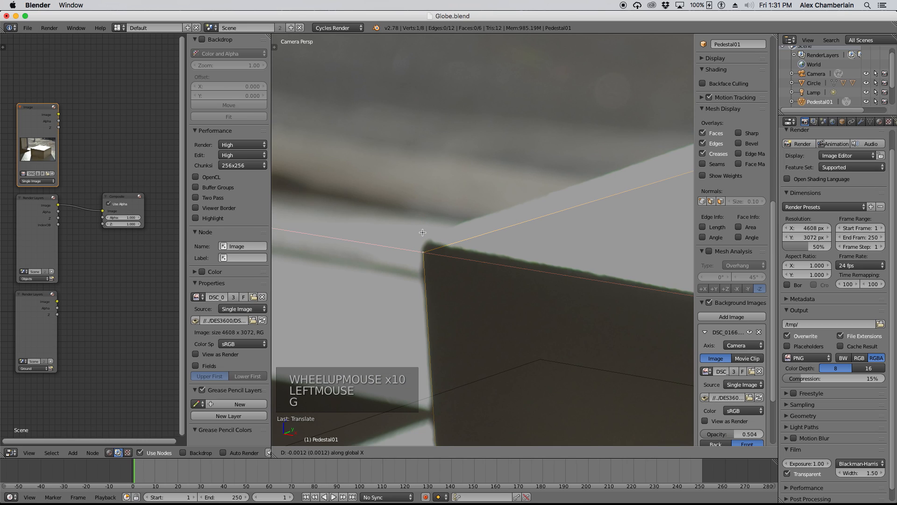
{"action": "left_click", "coordinate": [422, 232]}
{"action": "left_click", "coordinate": [423, 233]}
{"action": "key", "text": "g"}
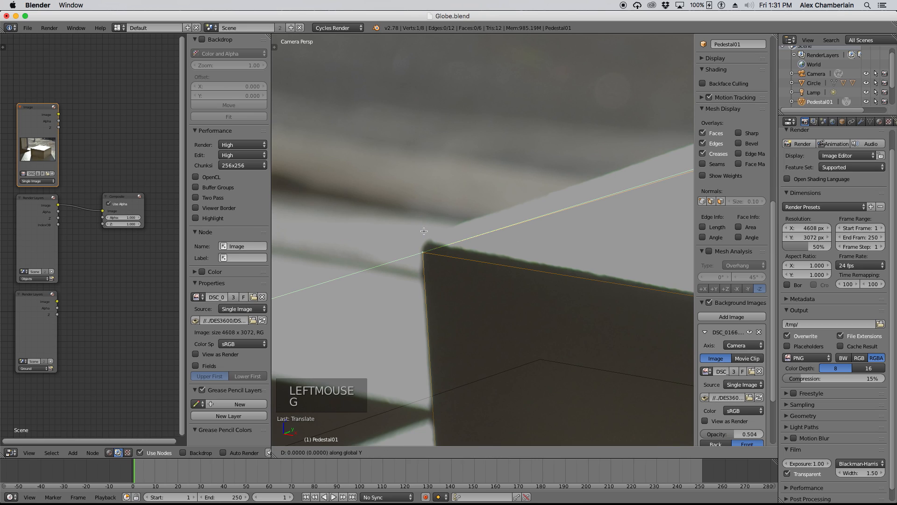
{"action": "left_click", "coordinate": [445, 220]}
{"action": "left_click", "coordinate": [445, 219]}
{"action": "key", "text": "g"}
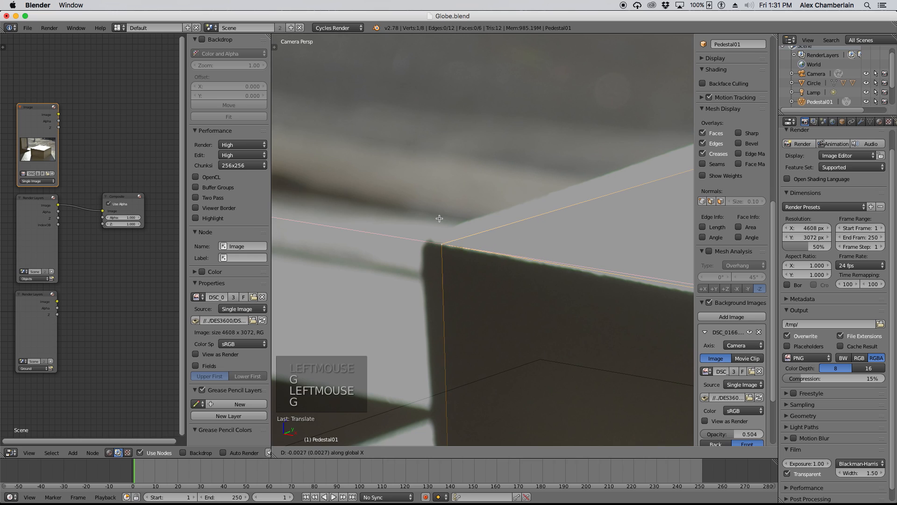
{"action": "left_click", "coordinate": [421, 215]}
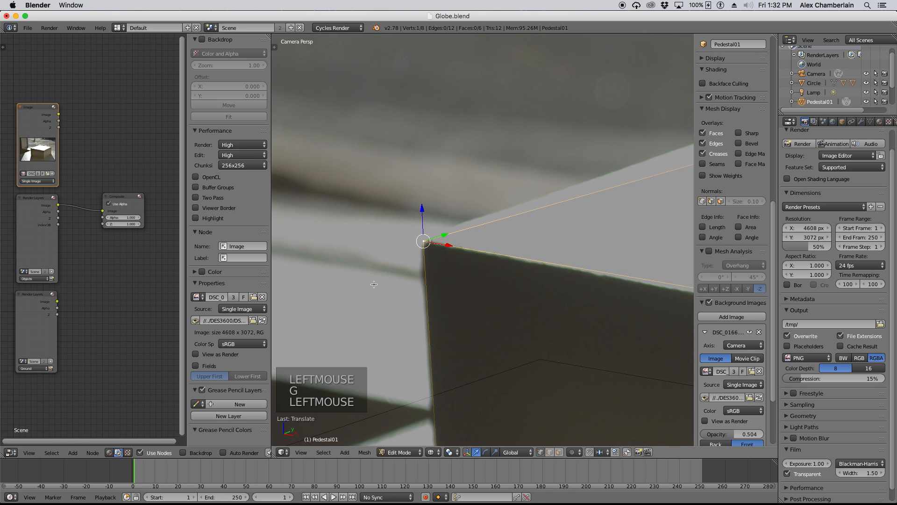
- Align the pedestal's back top corner vertex with the box's rear corner in the photo, moving it along X and Y
{"action": "scroll", "coordinate": [374, 284], "scroll_direction": "down", "scroll_amount": 10}
{"action": "scroll", "coordinate": [477, 229], "scroll_direction": "up", "scroll_amount": 8}
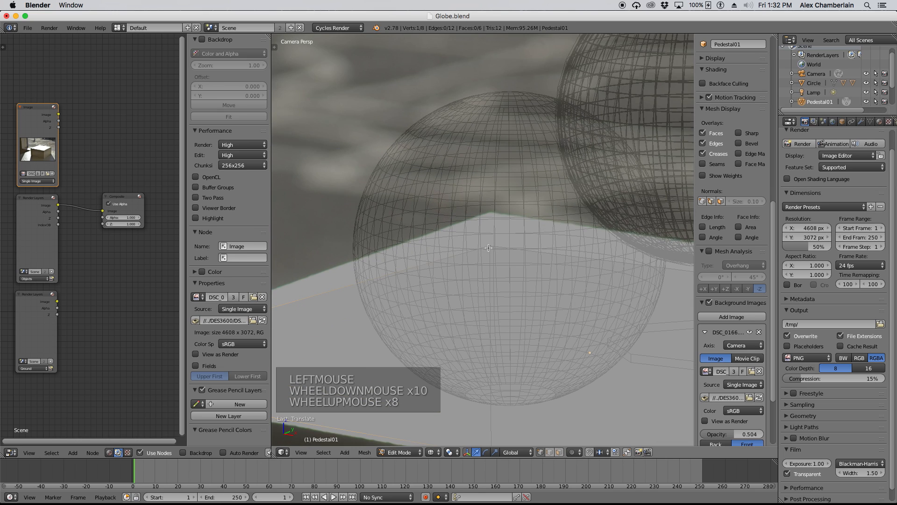
{"action": "left_click", "coordinate": [487, 244]}
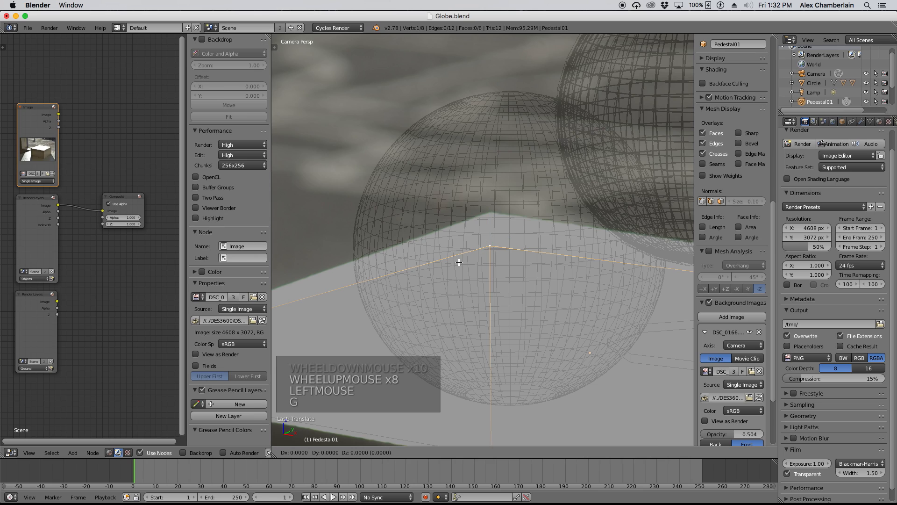
{"action": "key", "text": "g"}
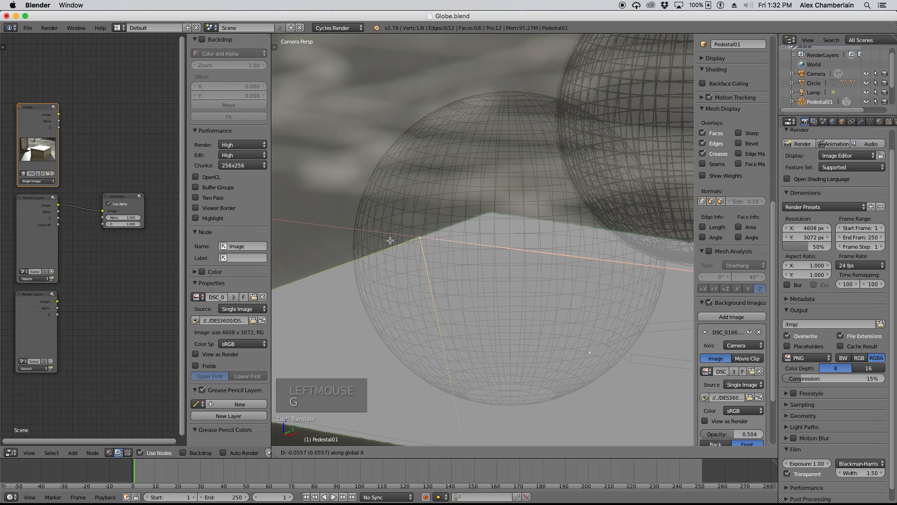
{"action": "left_click", "coordinate": [389, 240]}
{"action": "key", "text": "g"}
{"action": "key", "text": "y"}
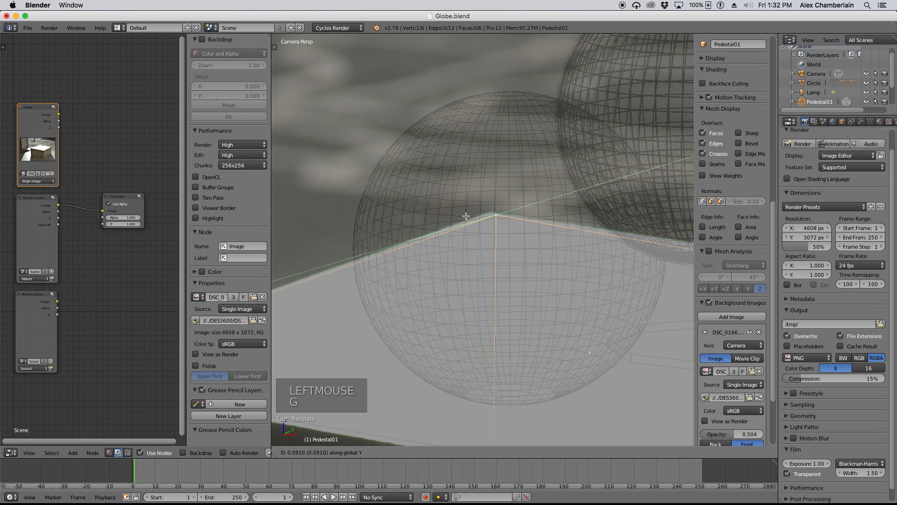
{"action": "left_click", "coordinate": [469, 215]}
{"action": "key", "text": "g"}
{"action": "key", "text": "x"}
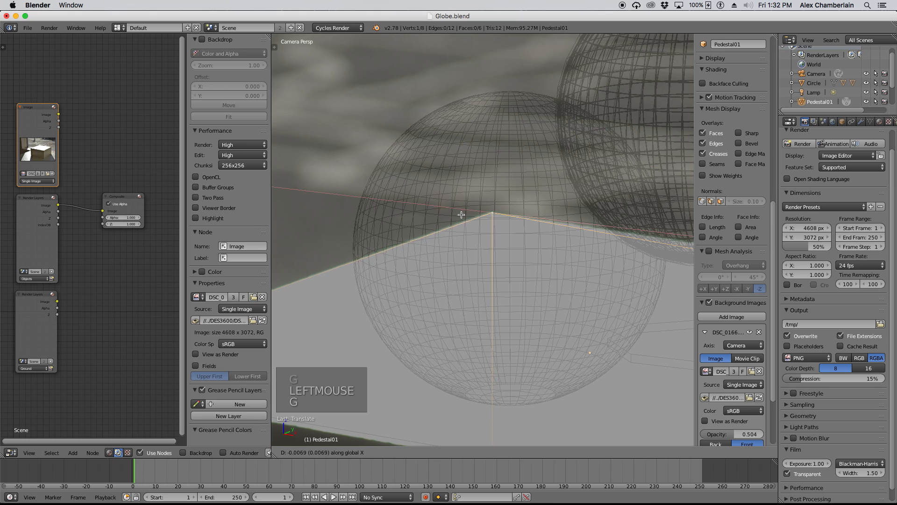
{"action": "left_click", "coordinate": [456, 214]}
- Move the pedestal's right top corner vertex along X and Y onto the box's upper right corner in the photo
{"action": "scroll", "coordinate": [416, 248], "scroll_direction": "down", "scroll_amount": 8}
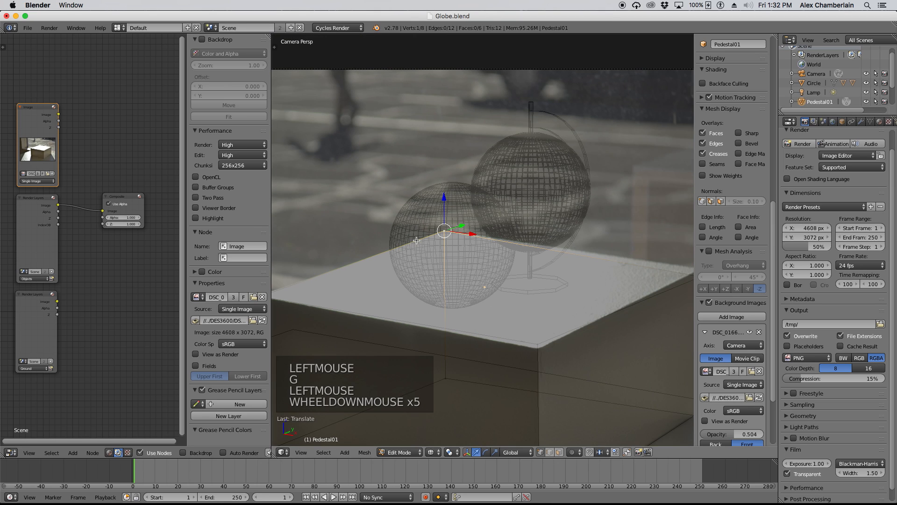
{"action": "scroll", "coordinate": [612, 275], "scroll_direction": "up", "scroll_amount": 4}
{"action": "scroll", "coordinate": [612, 276], "scroll_direction": "up", "scroll_amount": 4}
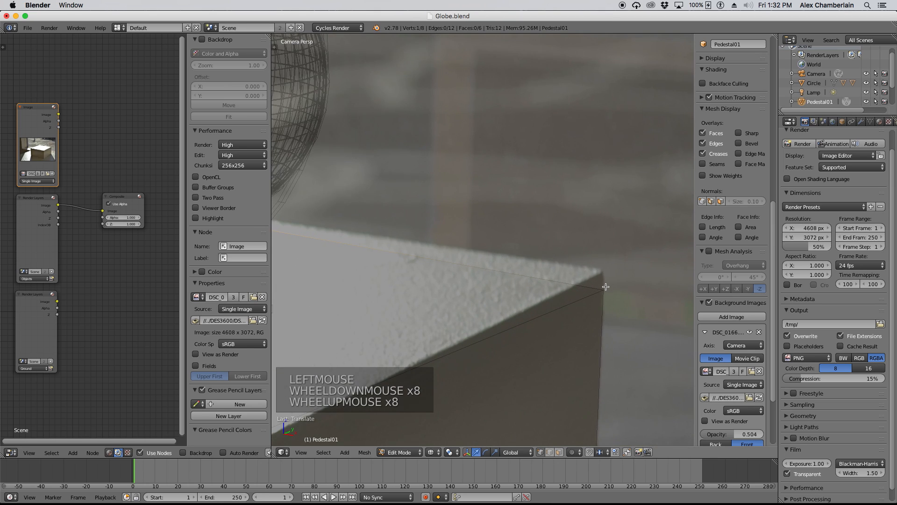
{"action": "left_click", "coordinate": [590, 283]}
{"action": "key", "text": "g"}
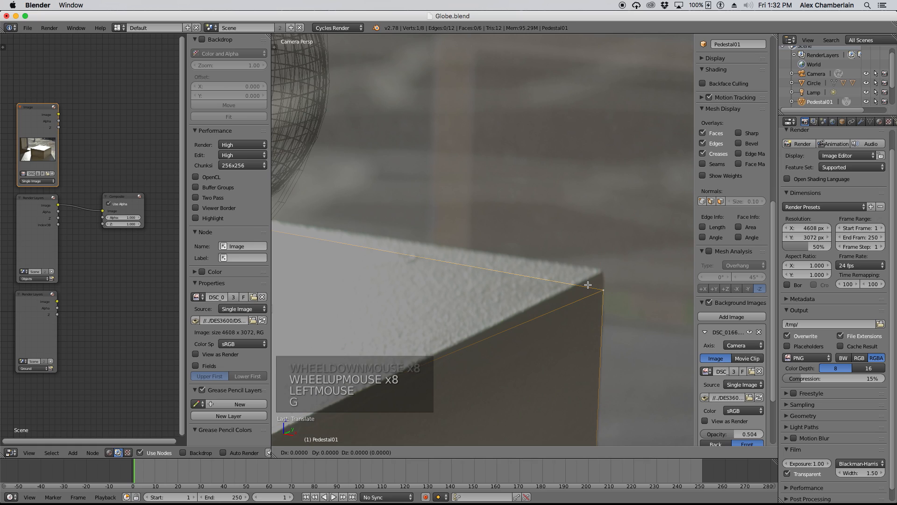
{"action": "key", "text": "x"}
{"action": "key", "text": "y"}
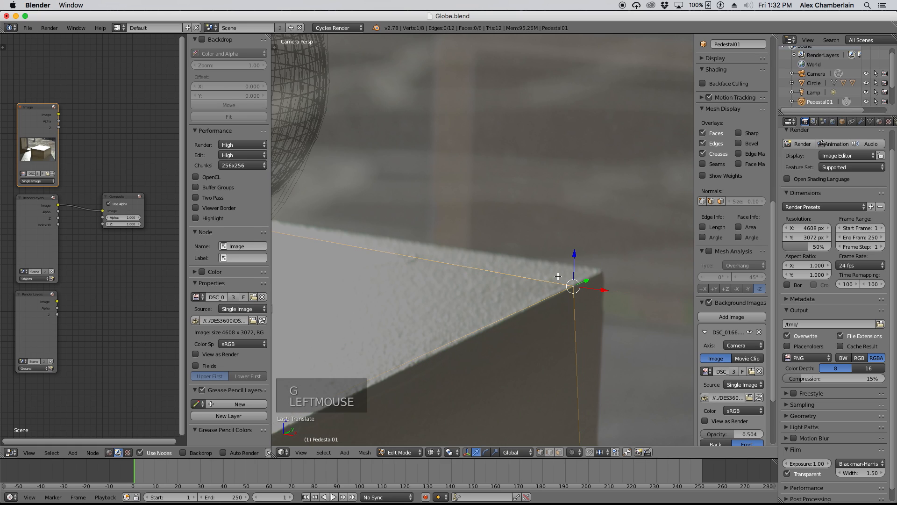
{"action": "left_click", "coordinate": [585, 256]}
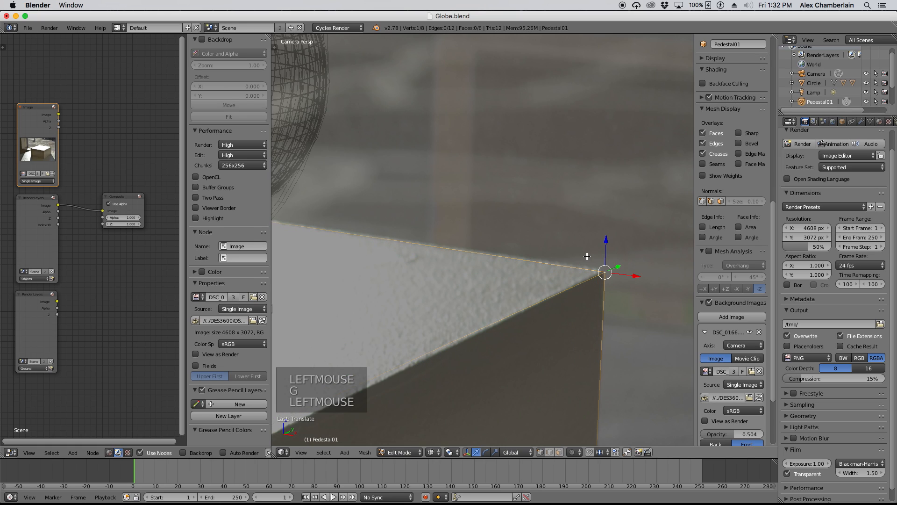
{"action": "key", "text": "g"}
{"action": "left_click", "coordinate": [585, 256]}
{"action": "key", "text": "g"}
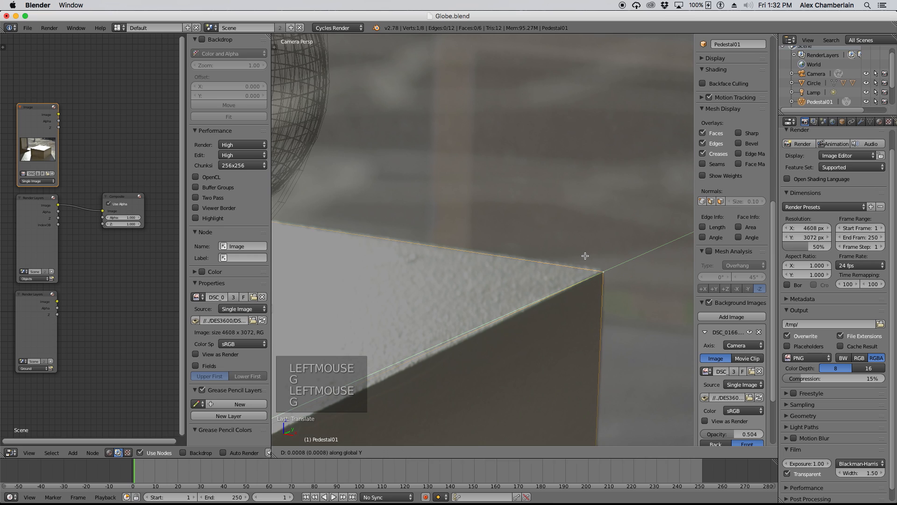
{"action": "left_click", "coordinate": [605, 264]}
- Shift the pedestal's front top corner vertex along X and Y to meet the box's front upper corner in the photo
{"action": "scroll", "coordinate": [612, 260], "scroll_direction": "down", "scroll_amount": 4}
{"action": "scroll", "coordinate": [612, 259], "scroll_direction": "down", "scroll_amount": 4}
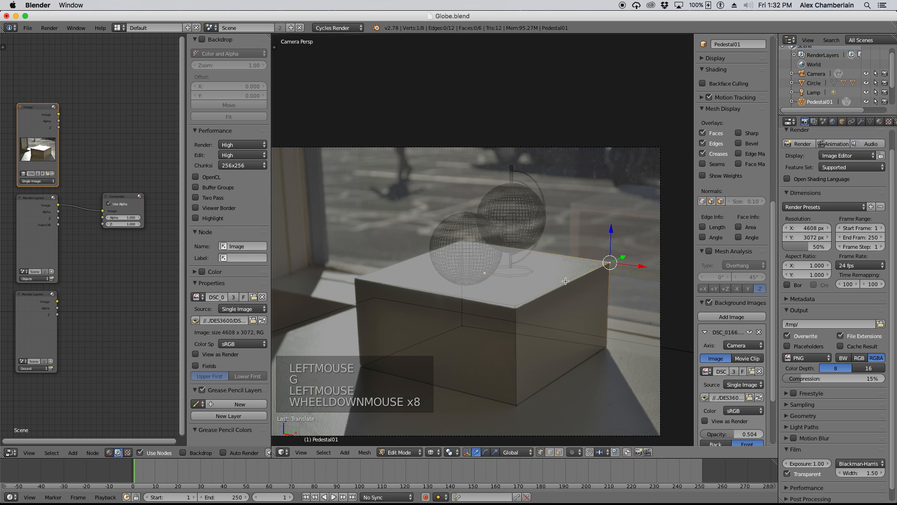
{"action": "scroll", "coordinate": [516, 304], "scroll_direction": "up", "scroll_amount": 9}
{"action": "left_click", "coordinate": [517, 304]}
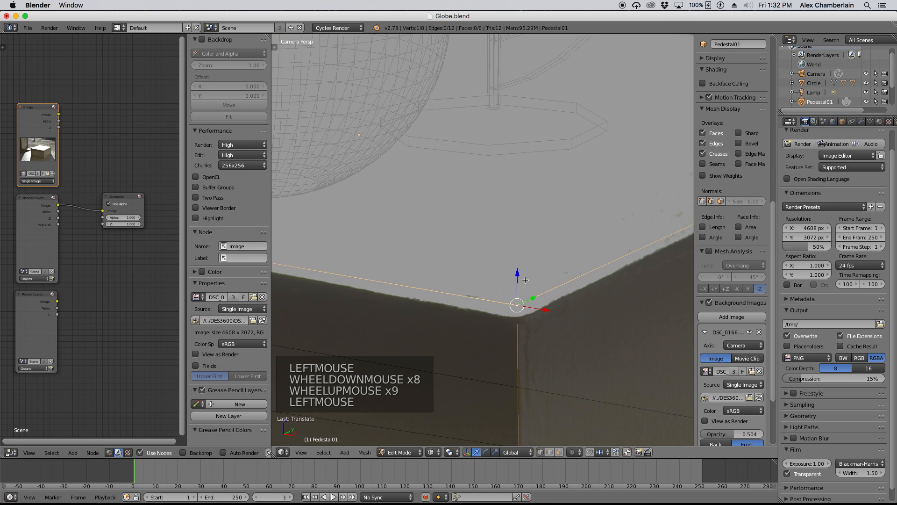
{"action": "key", "text": "g"}
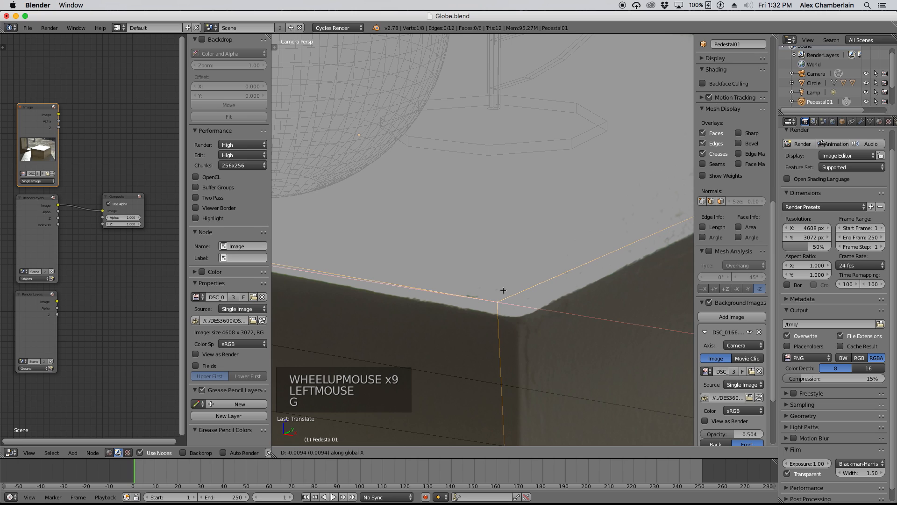
{"action": "left_click", "coordinate": [545, 295]}
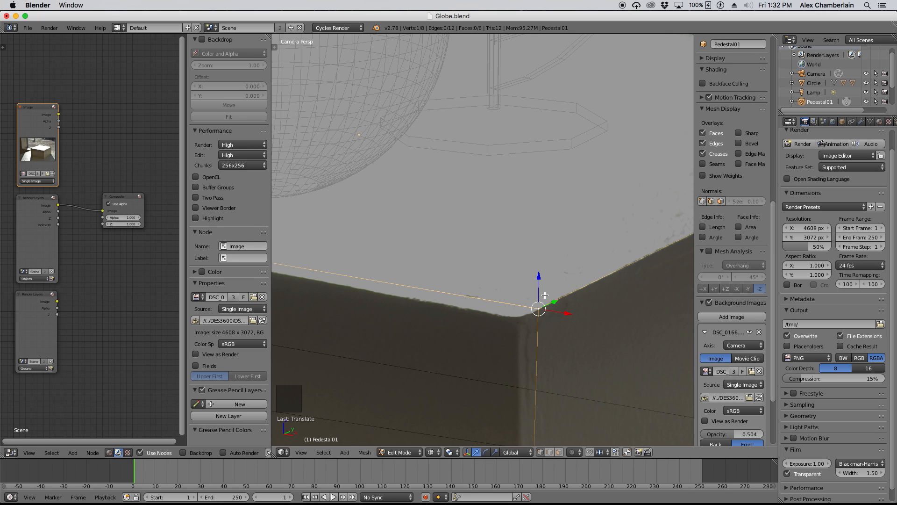
{"action": "key", "text": "g"}
{"action": "key", "text": "y"}
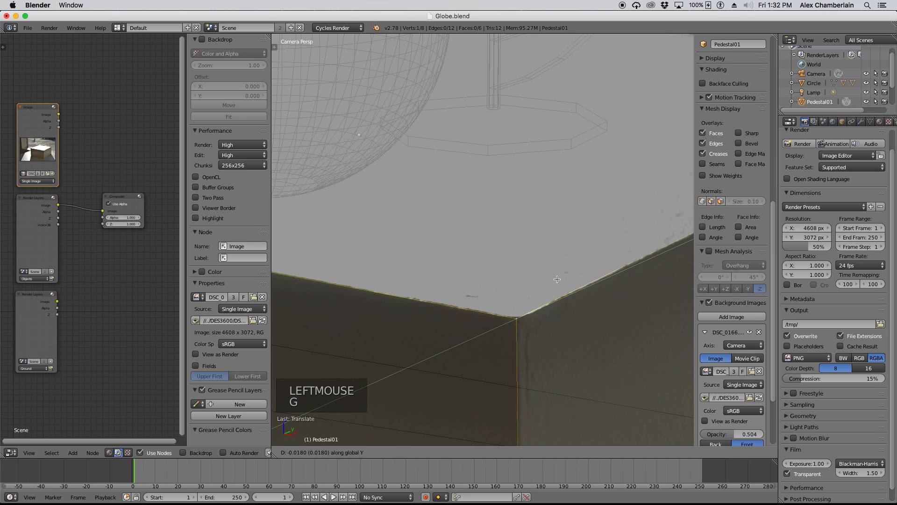
{"action": "left_click", "coordinate": [566, 313]}
- Deselect all pedestal vertices, show the model in solid shading and return to Object Mode
{"action": "scroll", "coordinate": [566, 307], "scroll_direction": "down", "scroll_amount": 7}
{"action": "scroll", "coordinate": [565, 307], "scroll_direction": "down", "scroll_amount": 1}
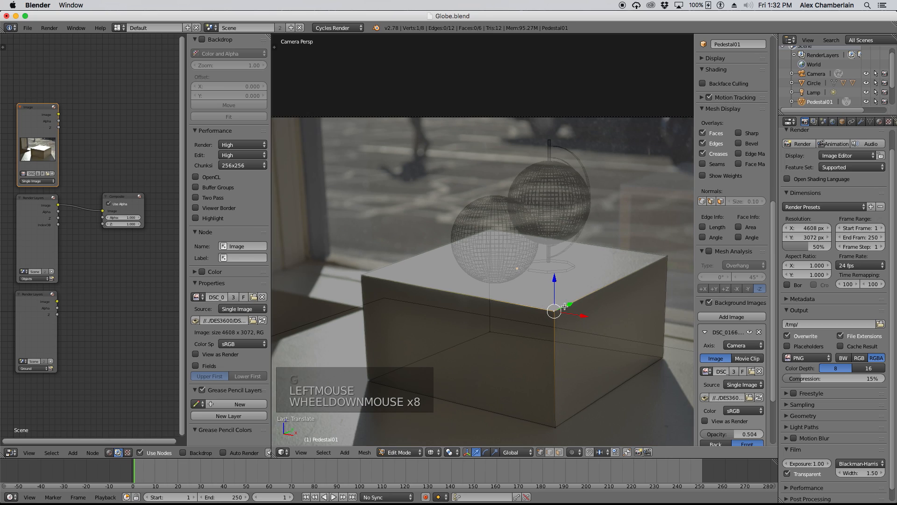
{"action": "scroll", "coordinate": [571, 355], "scroll_direction": "down", "scroll_amount": 2}
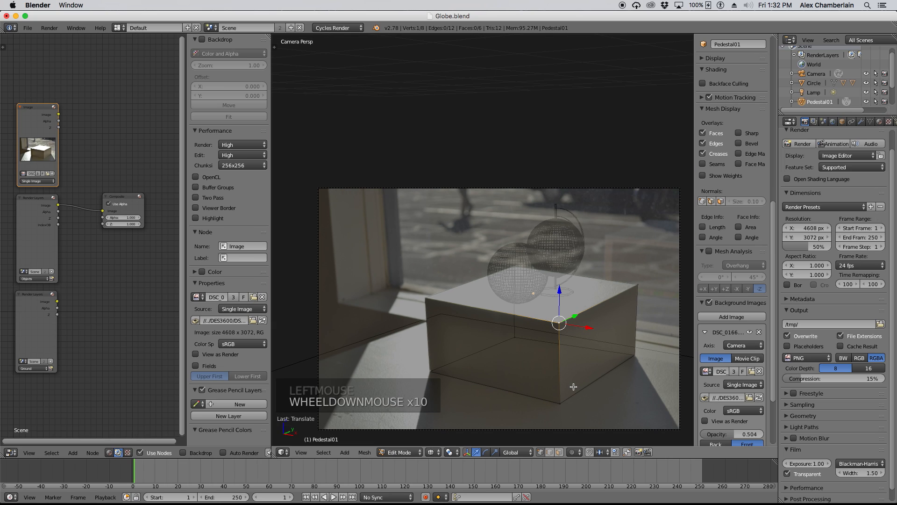
{"action": "key", "text": "a"}
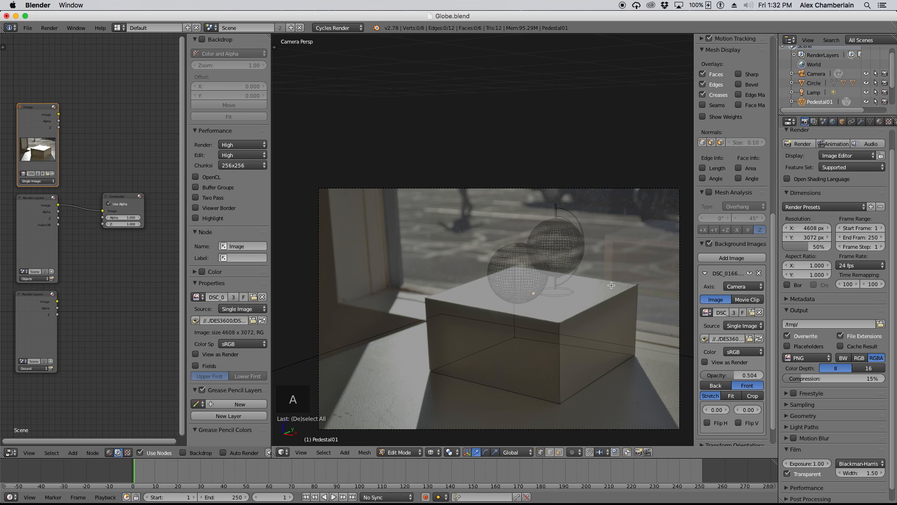
{"action": "key", "text": "z"}
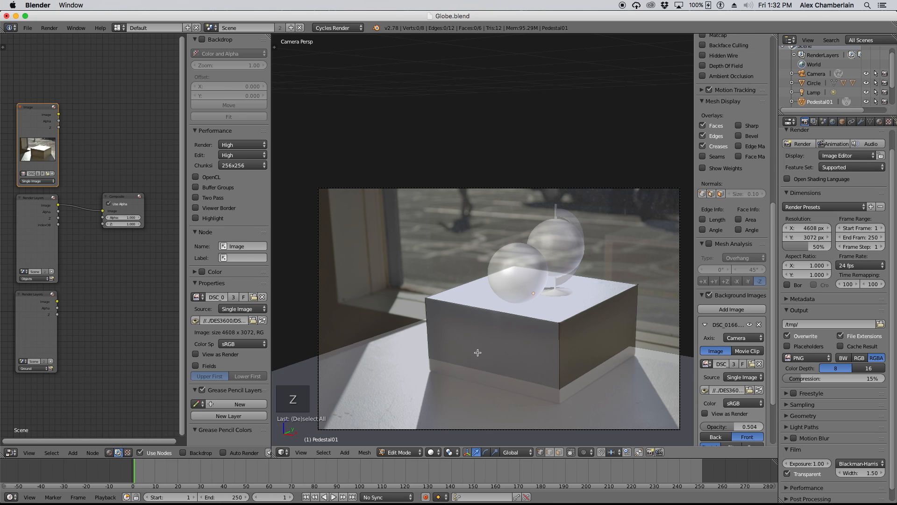
{"action": "key", "text": "Tab"}
- Lower the ground plane by about 0.043 along Z until it meets the pedestal's base in the camera view
{"action": "left_click", "coordinate": [394, 344]}
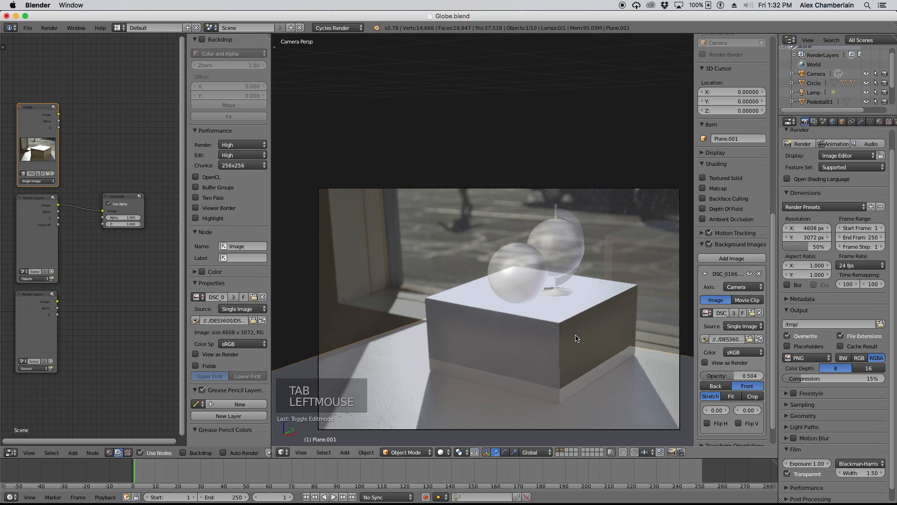
{"action": "key", "text": "g"}
{"action": "key", "text": "z"}
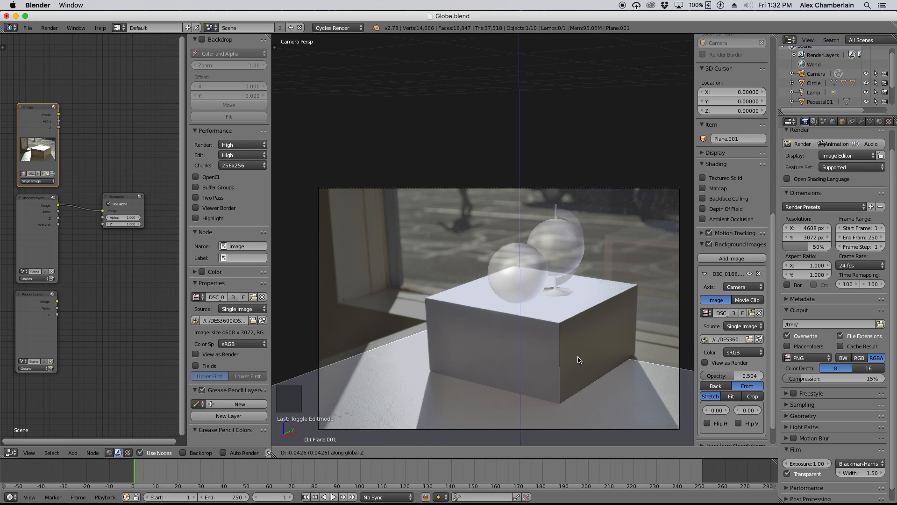
{"action": "left_click", "coordinate": [578, 360]}
- Fine-tune the ground plane's height along Z in the front view so it sits at the pedestal's bottom edge
{"action": "key", "text": "KP_1"}
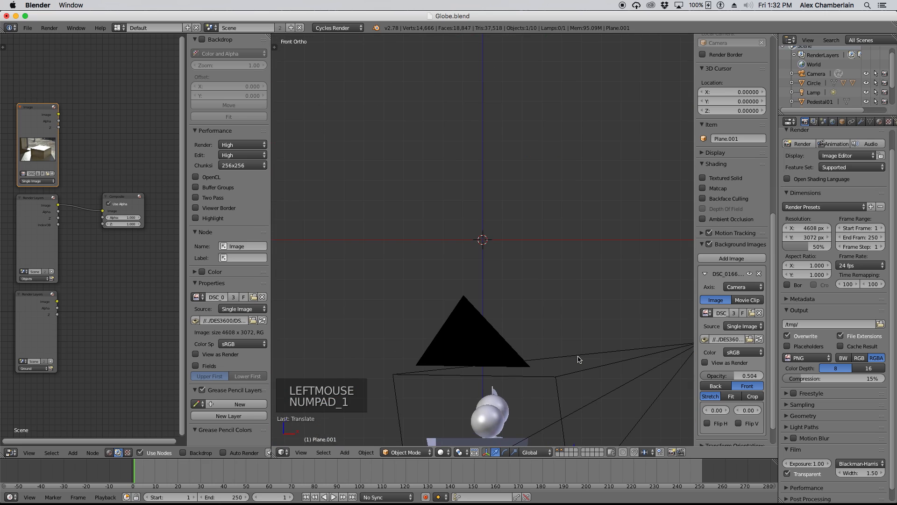
{"action": "scroll", "coordinate": [508, 309], "scroll_direction": "down", "scroll_amount": 4}
{"action": "scroll", "coordinate": [514, 394], "scroll_direction": "up", "scroll_amount": 16}
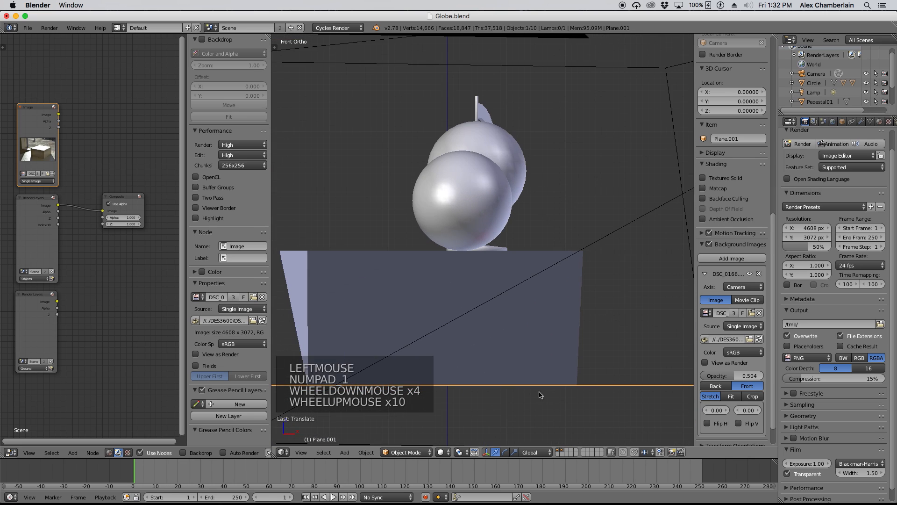
{"action": "scroll", "coordinate": [561, 388], "scroll_direction": "up", "scroll_amount": 5}
{"action": "key", "text": "g"}
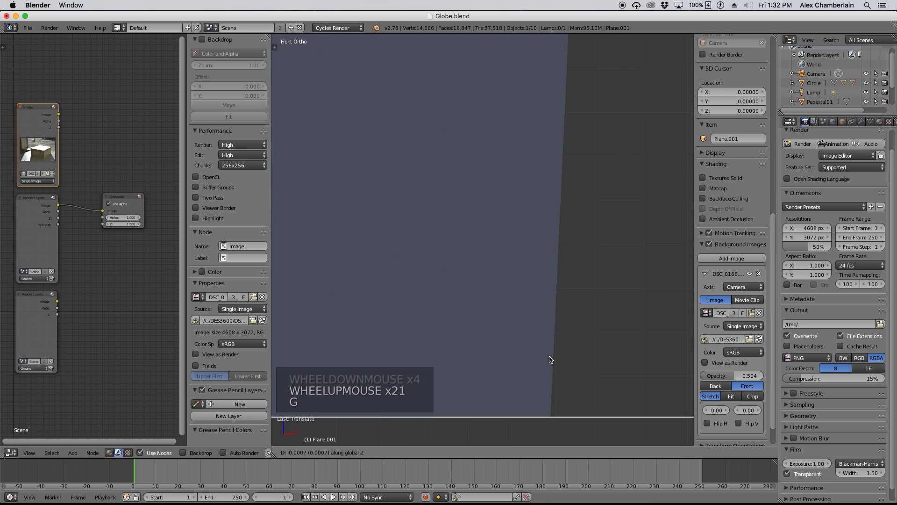
{"action": "left_click", "coordinate": [552, 360]}
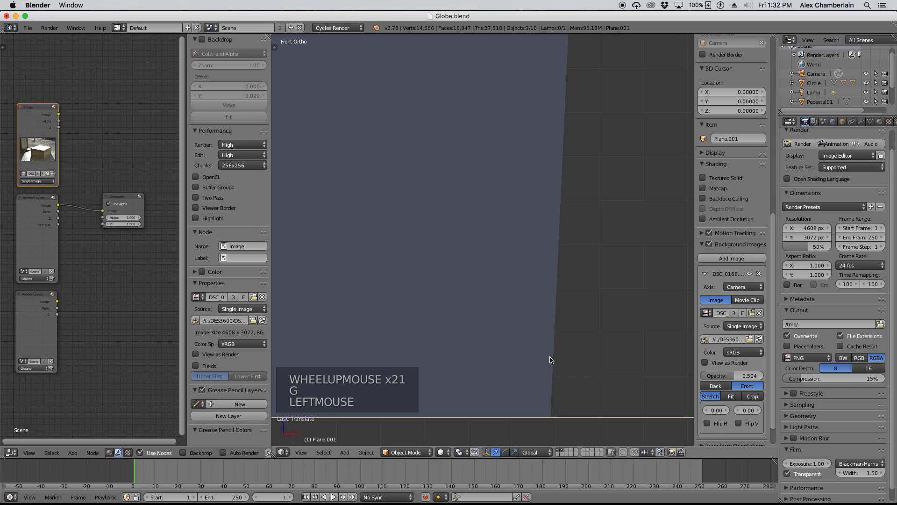
- Show the camera view with Rendered viewport shading and set the background image's opacity to 0.465
{"action": "key", "text": "KP_0"}
{"action": "scroll", "coordinate": [467, 323], "scroll_direction": "down", "scroll_amount": 2}
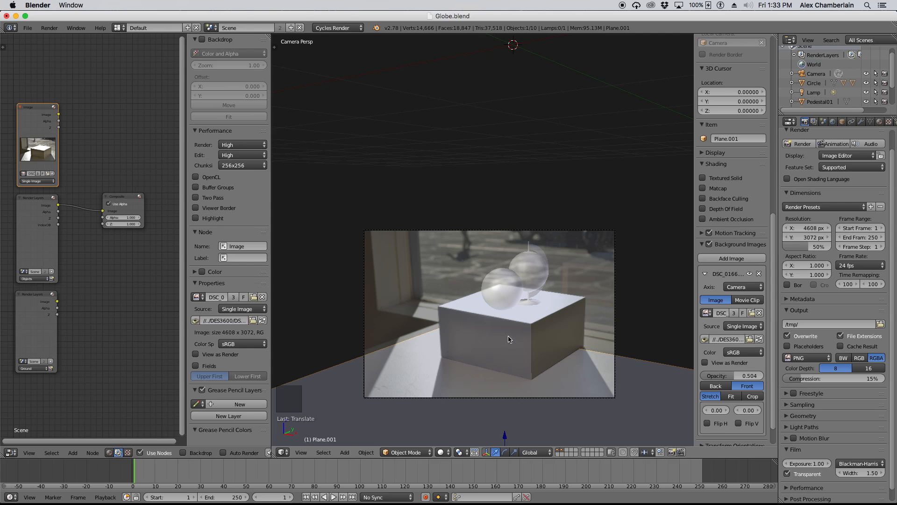
{"action": "left_click", "coordinate": [444, 452]}
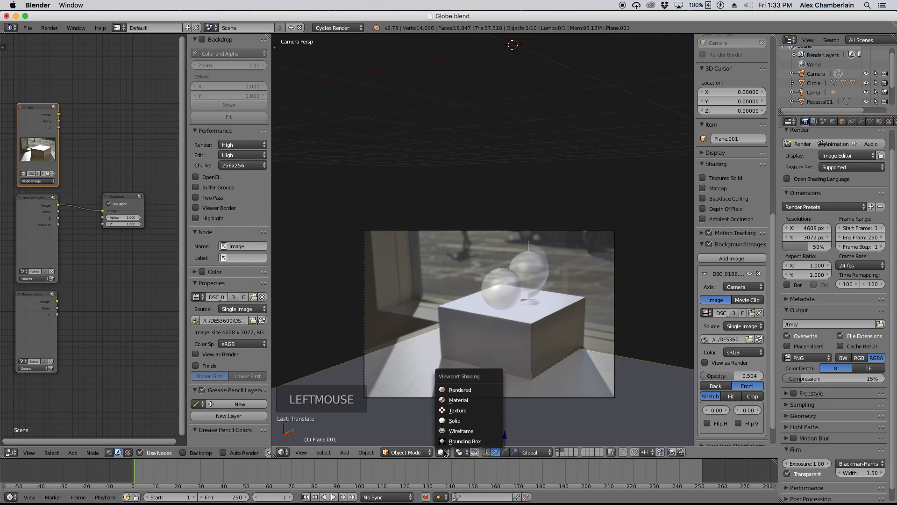
{"action": "left_click", "coordinate": [459, 390]}
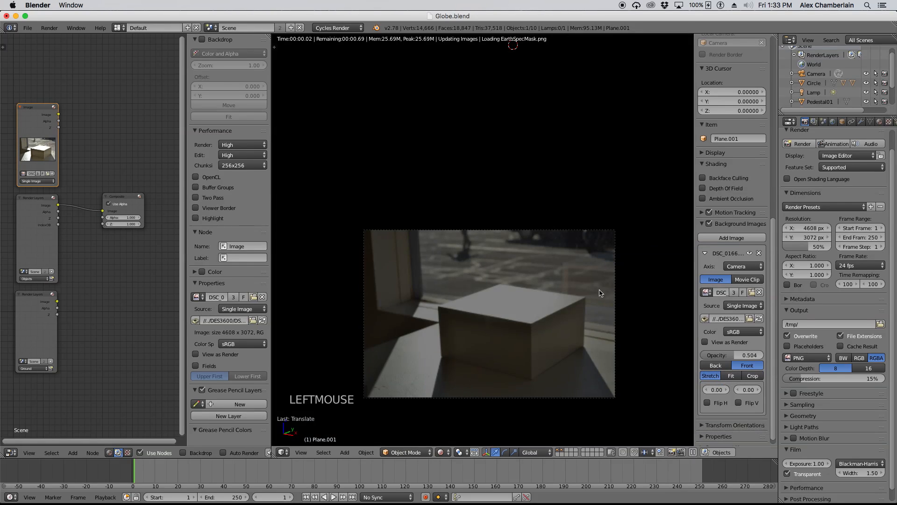
{"action": "mouse_move", "coordinate": [743, 356]}
{"action": "left_mouse_down"}
{"action": "mouse_move", "coordinate": [777, 355]}
{"action": "mouse_move", "coordinate": [708, 355]}
{"action": "mouse_move", "coordinate": [760, 355]}
{"action": "mouse_move", "coordinate": [724, 355]}
{"action": "mouse_move", "coordinate": [731, 356]}
{"action": "left_mouse_up"}
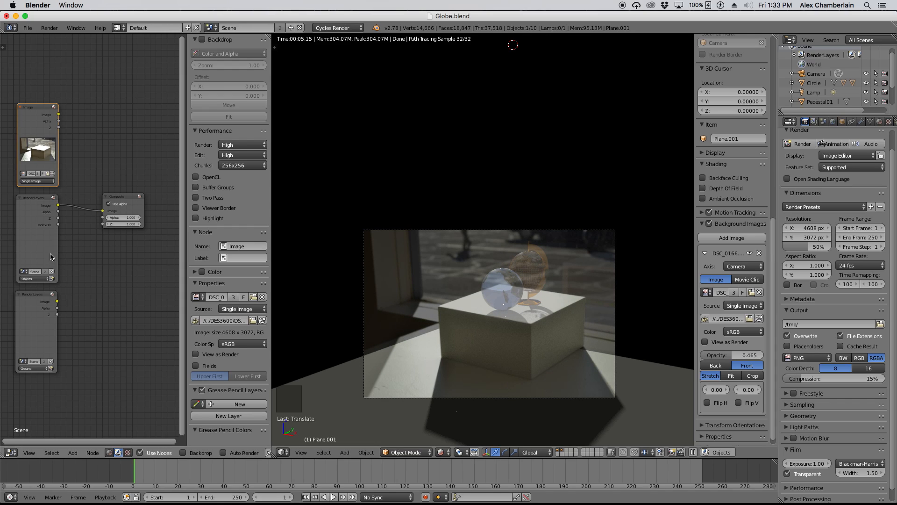
- Hide the node editor's properties sidebar and widen the node editor to make room for the compositing nodes
{"action": "left_click_drag", "start_coordinate": [187, 206], "coordinate": [203, 198]}
{"action": "key", "text": "n"}
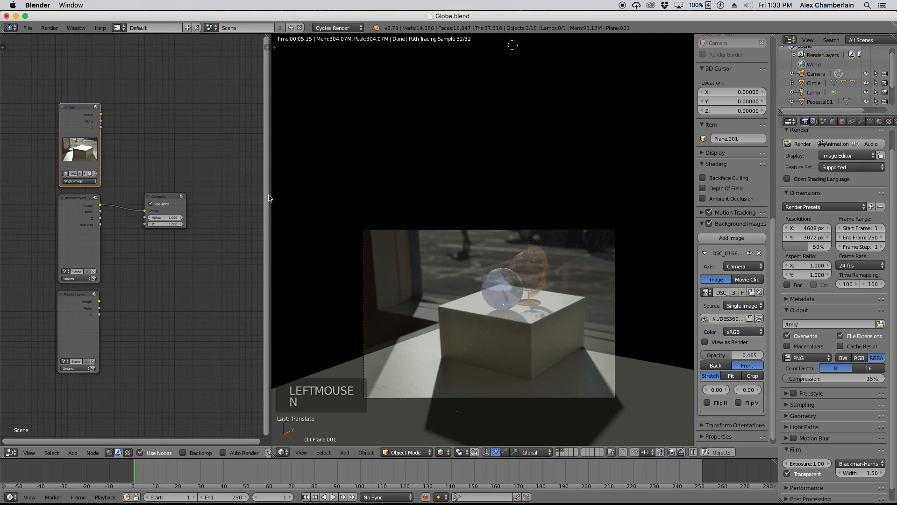
{"action": "left_click_drag", "start_coordinate": [272, 193], "coordinate": [452, 192]}
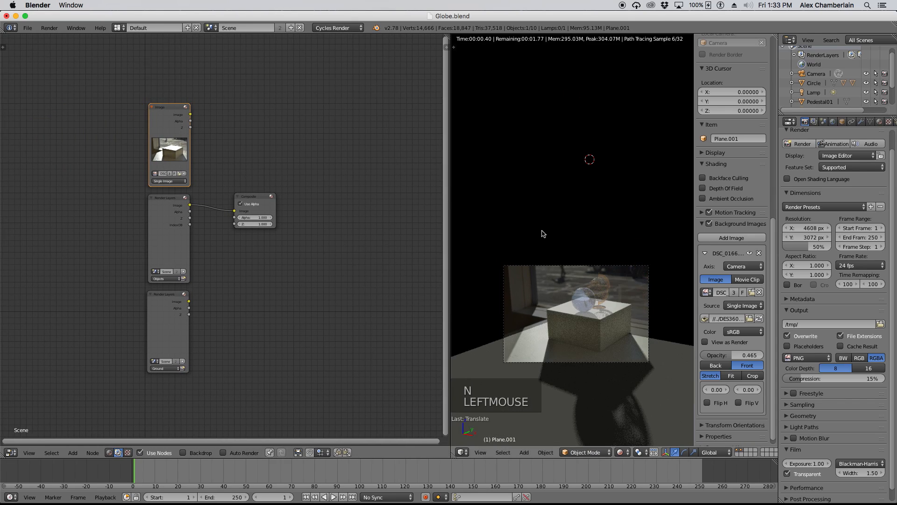
{"action": "scroll", "coordinate": [235, 239], "scroll_direction": "up", "scroll_amount": 2}
{"action": "scroll", "coordinate": [235, 239], "scroll_direction": "up", "scroll_amount": 1}
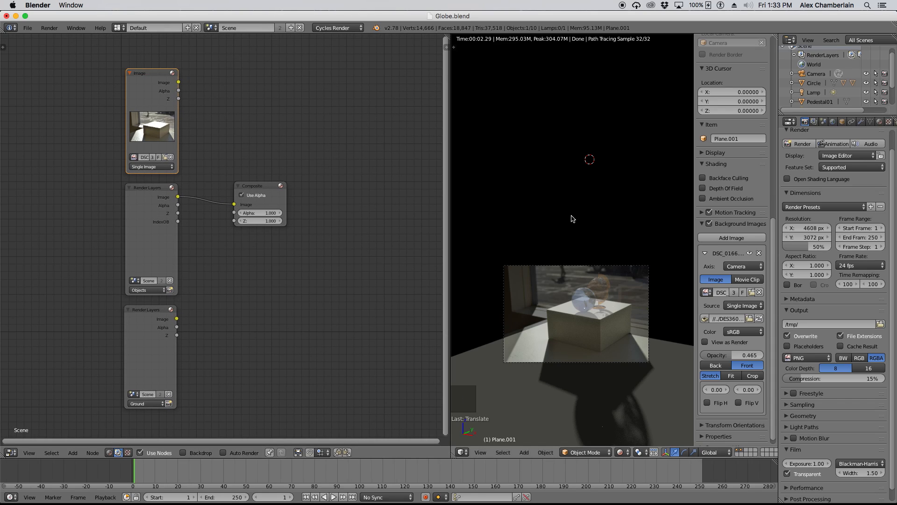
- Start rendering the scene and cancel the render early
{"action": "left_click", "coordinate": [802, 144]}
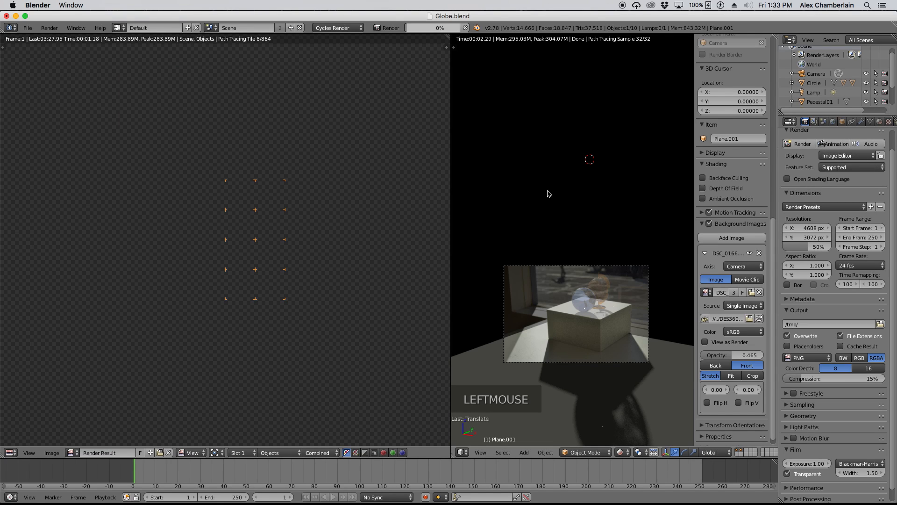
{"action": "key", "text": "Escape"}
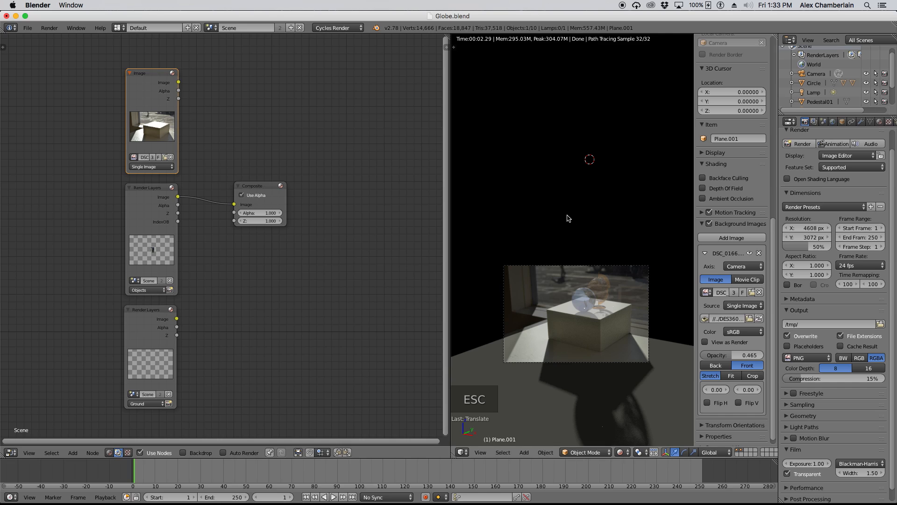
{"action": "scroll", "coordinate": [654, 210], "scroll_direction": "up", "scroll_amount": 4}
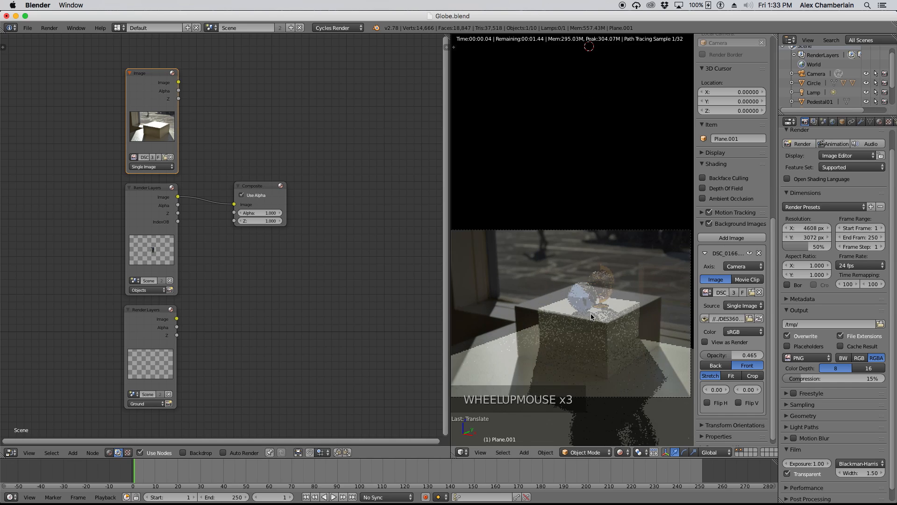
{"action": "scroll", "coordinate": [654, 211], "scroll_direction": "down", "scroll_amount": 3}
{"action": "left_click", "coordinate": [800, 143]}
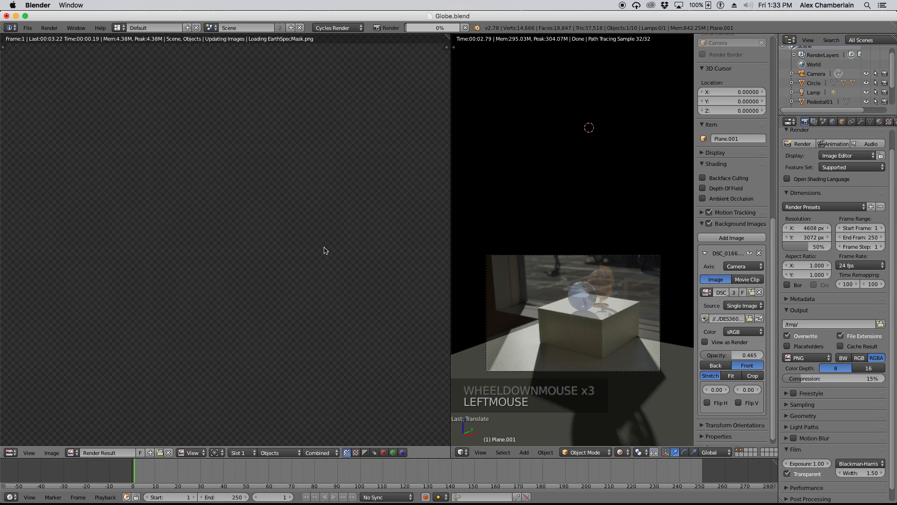
{"action": "key", "text": "Escape"}
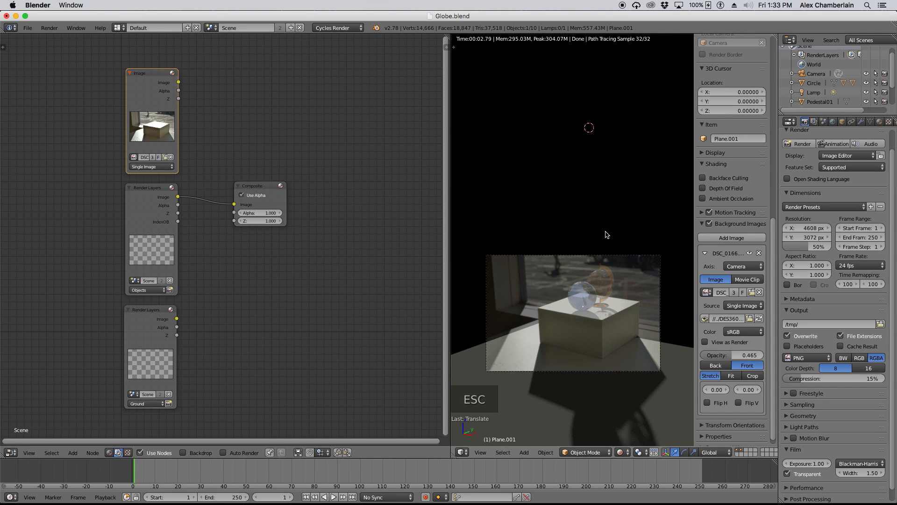
- Split the 3D view horizontally and turn the lower area into a UV/Image Editor
{"action": "left_click_drag", "start_coordinate": [452, 445], "coordinate": [446, 233]}
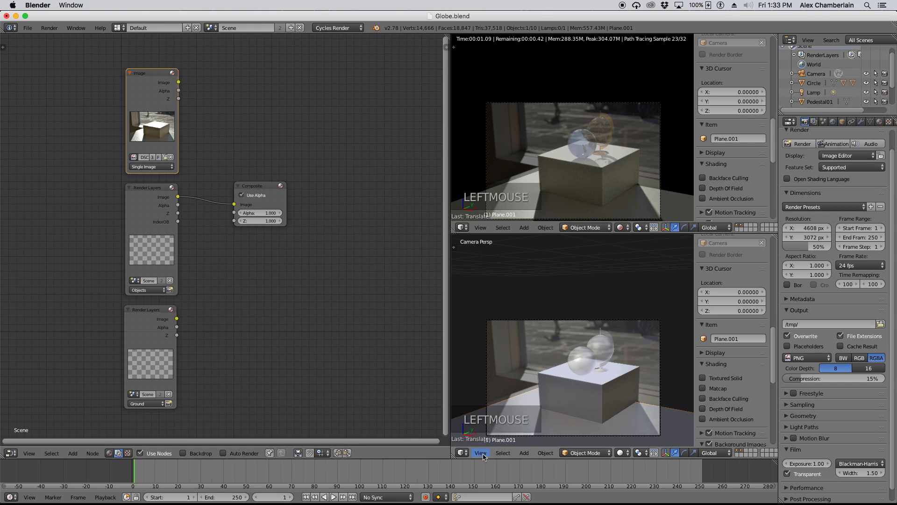
{"action": "left_click", "coordinate": [463, 452]}
{"action": "left_click", "coordinate": [487, 380]}
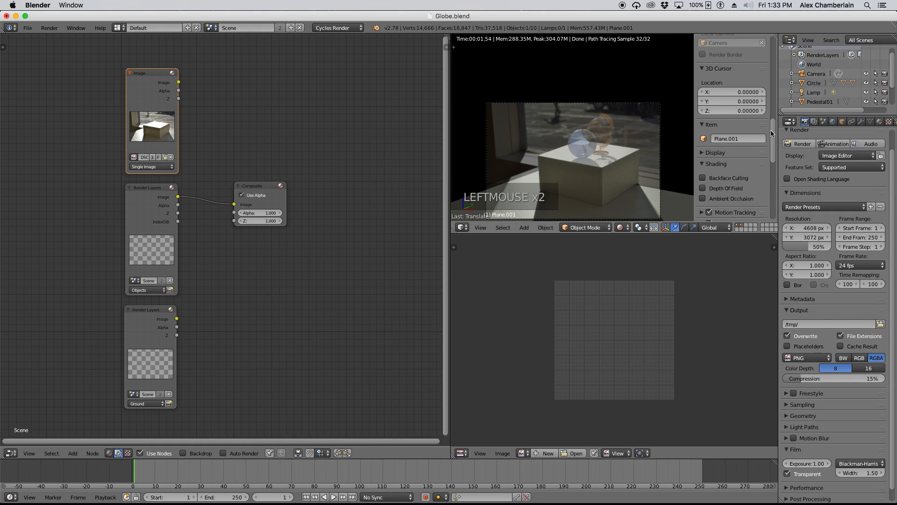
{"action": "left_click", "coordinate": [801, 144]}
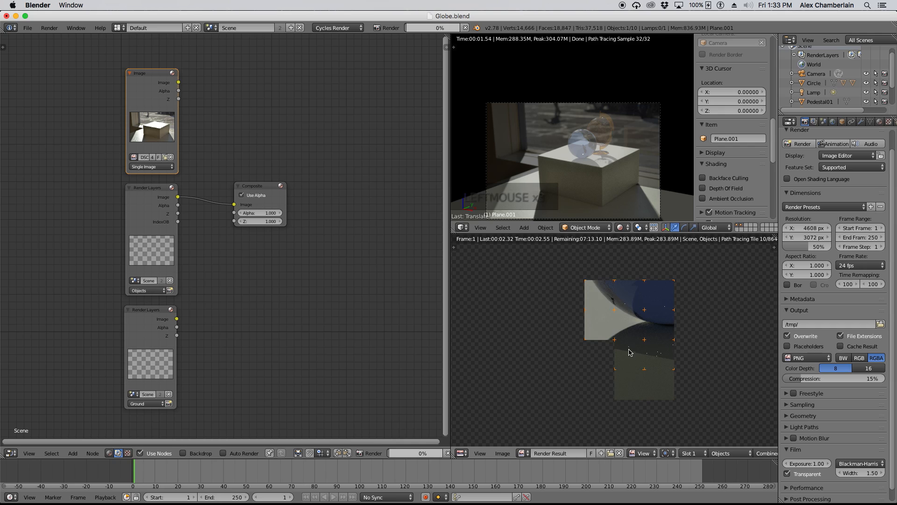
{"action": "scroll", "coordinate": [595, 385], "scroll_direction": "down", "scroll_amount": 5}
{"action": "scroll", "coordinate": [618, 349], "scroll_direction": "up", "scroll_amount": 2}
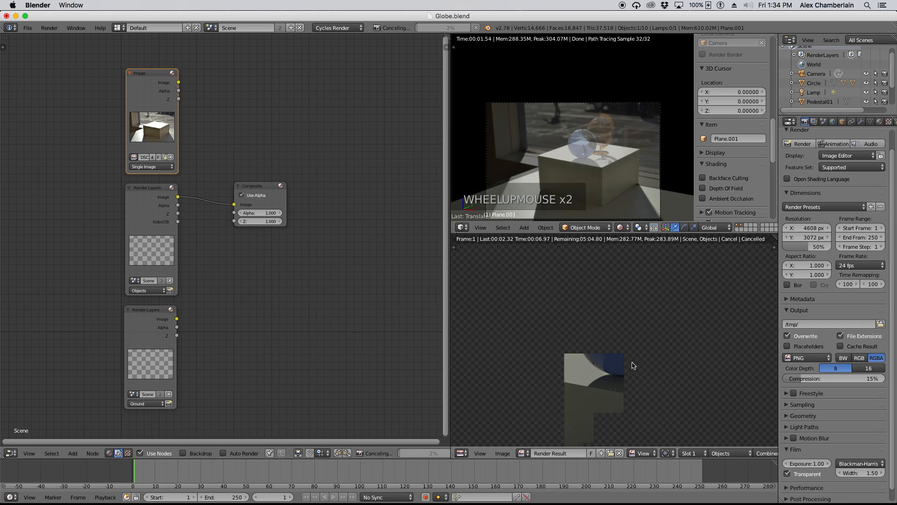
{"action": "key", "text": "Escape"}
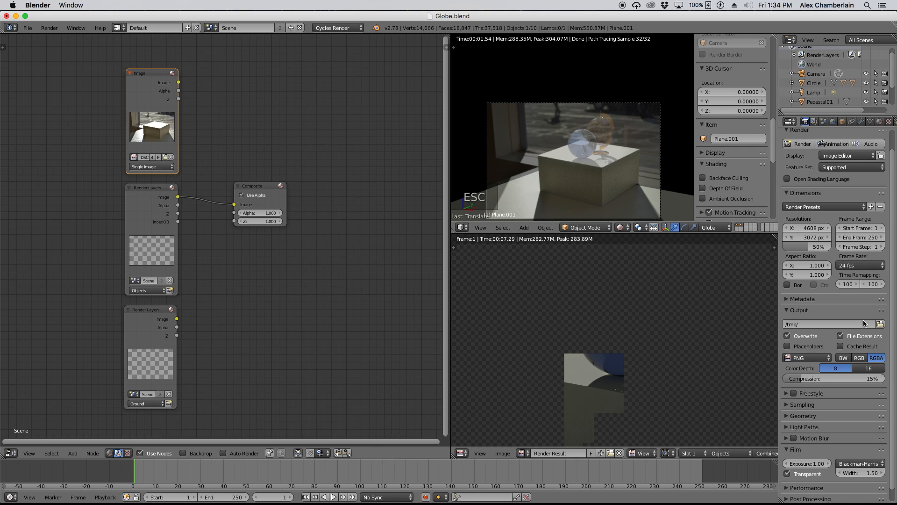
- Set the number of render samples to 32 in the sampling settings
{"action": "left_click", "coordinate": [794, 404]}
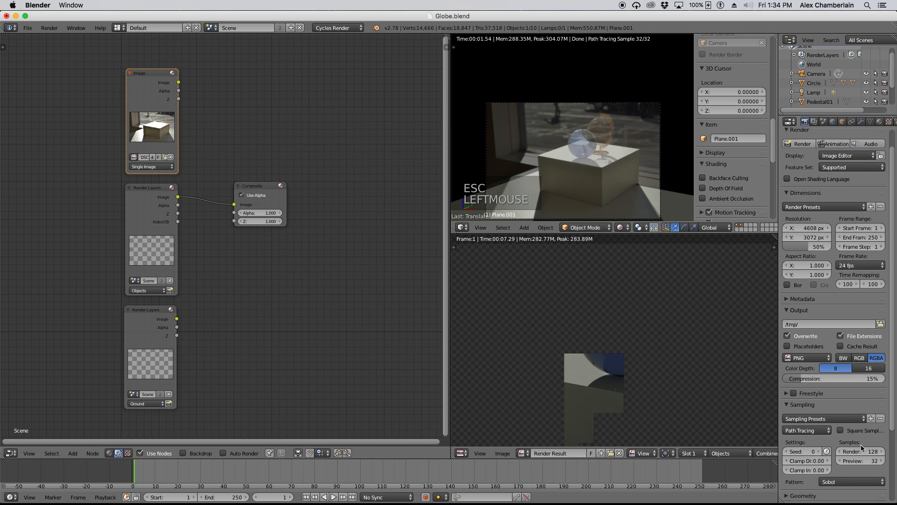
{"action": "double_click", "coordinate": [860, 451]}
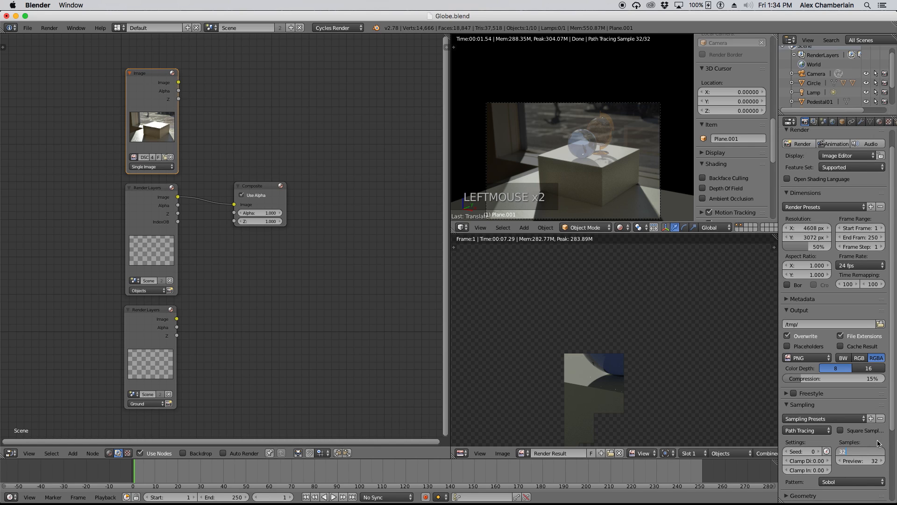
{"action": "type", "text": "32"}
{"action": "key", "text": "Return"}
- Render the scene and fit the whole render result in the image editor
{"action": "left_click", "coordinate": [800, 144]}
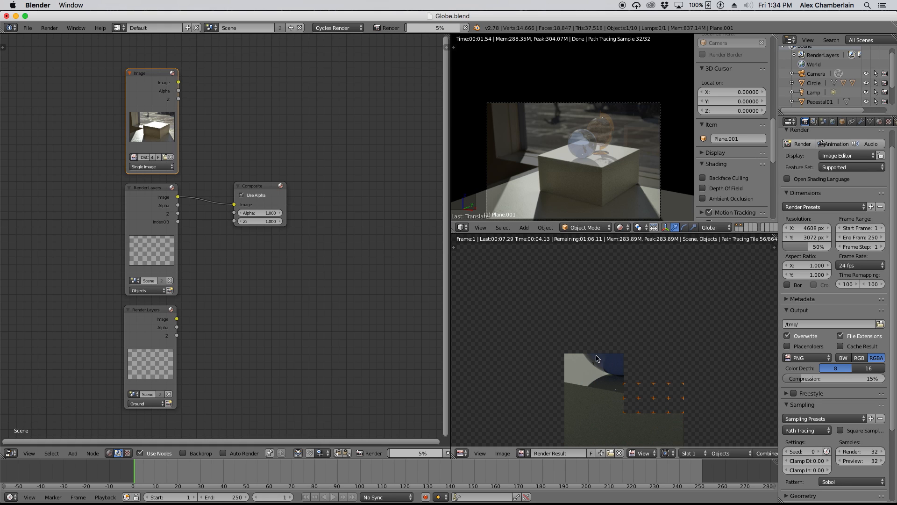
{"action": "scroll", "coordinate": [589, 357], "scroll_direction": "down", "scroll_amount": 2}
{"action": "scroll", "coordinate": [607, 358], "scroll_direction": "down", "scroll_amount": 2}
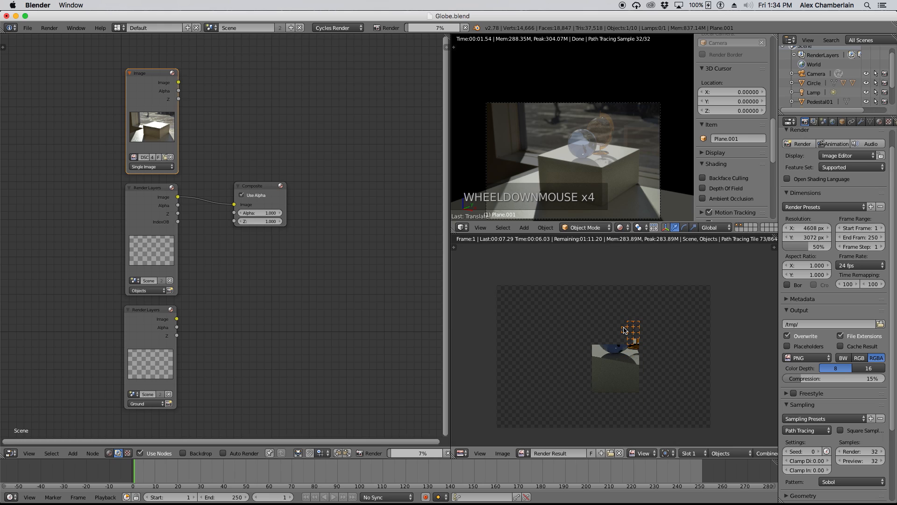
{"action": "scroll", "coordinate": [615, 364], "scroll_direction": "up", "scroll_amount": 1}
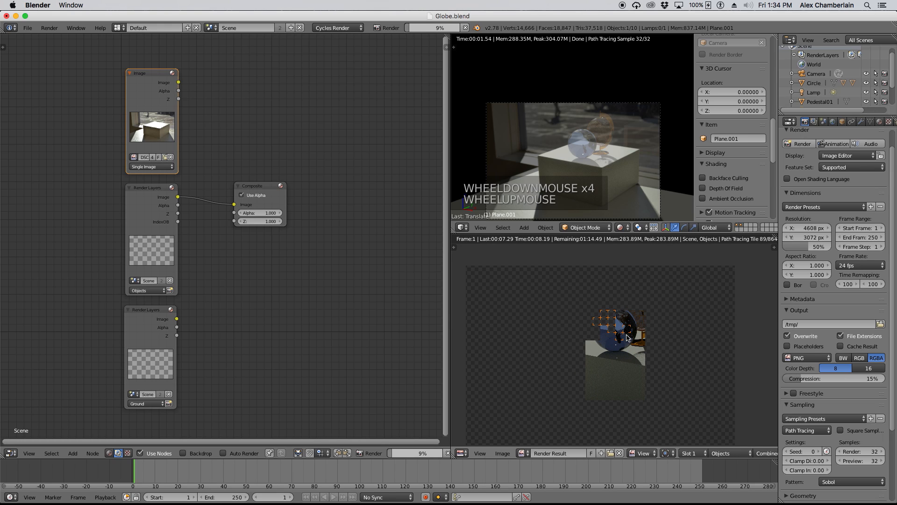
{"action": "scroll", "coordinate": [628, 338], "scroll_direction": "down", "scroll_amount": 1}
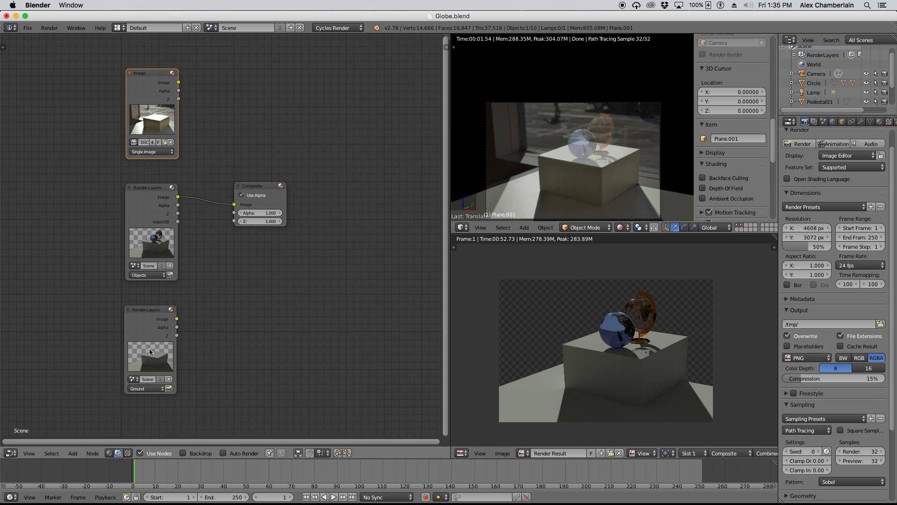
- Add a Mix node next to the two Render Layers nodes and set its blend type to Divide
{"action": "left_click_drag", "start_coordinate": [149, 312], "coordinate": [153, 297]}
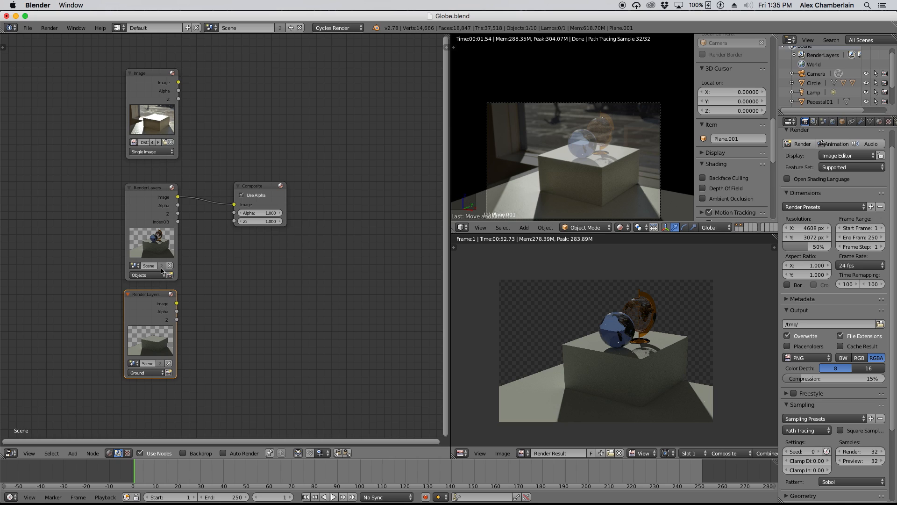
{"action": "left_click", "coordinate": [73, 453]}
{"action": "mouse_move", "coordinate": [89, 414]}
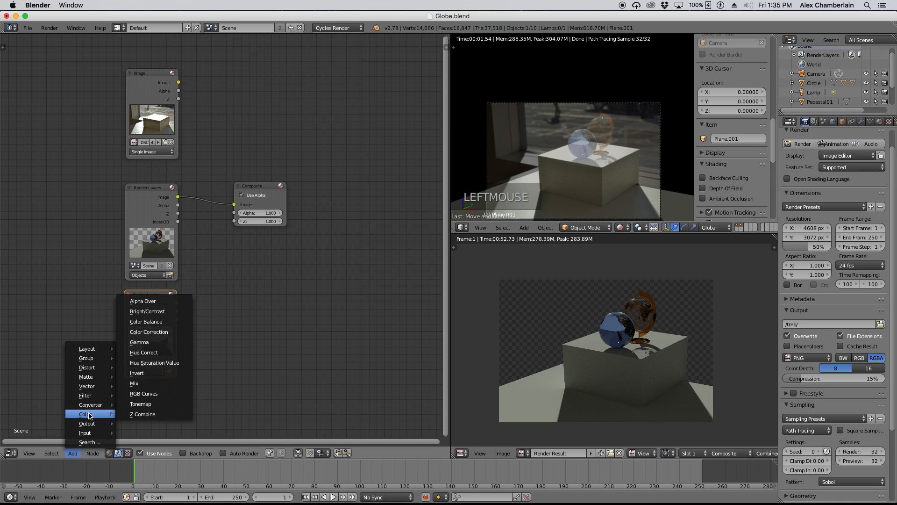
{"action": "left_click", "coordinate": [142, 385]}
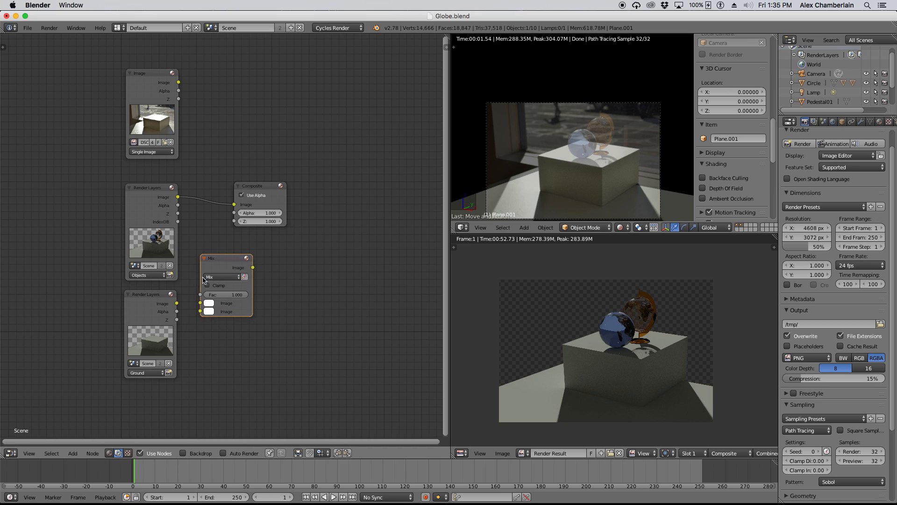
{"action": "left_click", "coordinate": [251, 279]}
{"action": "left_click", "coordinate": [234, 277]}
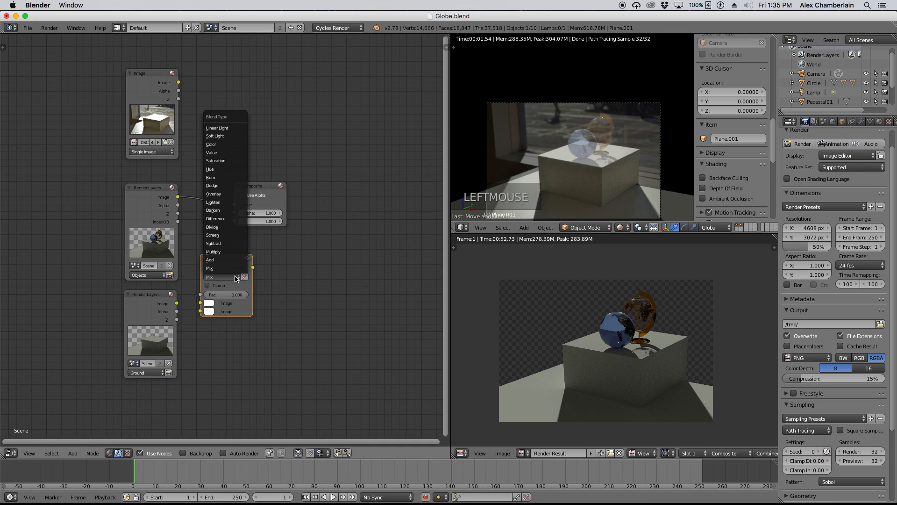
{"action": "left_click", "coordinate": [220, 227]}
{"action": "left_click_drag", "start_coordinate": [215, 265], "coordinate": [232, 263]}
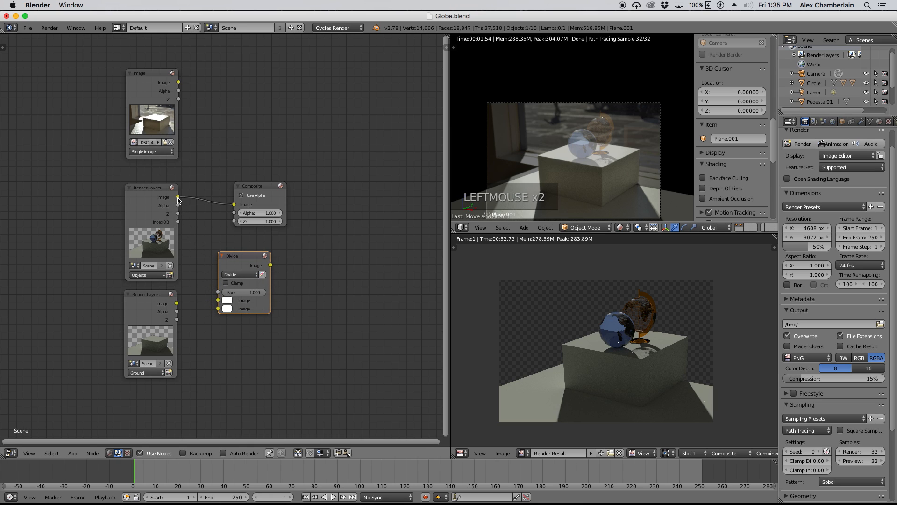
- Link the Objects layer's image to the Divide node's first image input and the Ground layer's image to the second
{"action": "left_click_drag", "start_coordinate": [178, 198], "coordinate": [218, 308]}
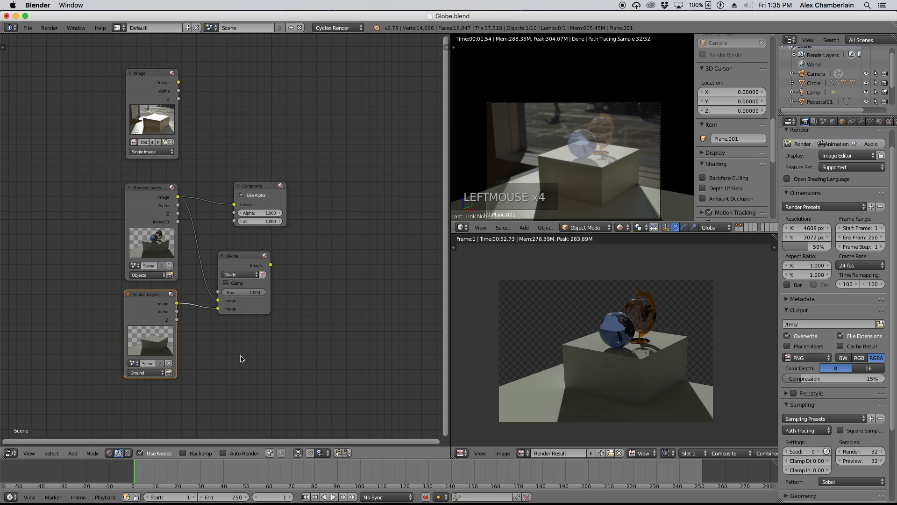
{"action": "scroll", "coordinate": [192, 344], "scroll_direction": "down", "scroll_amount": 2}
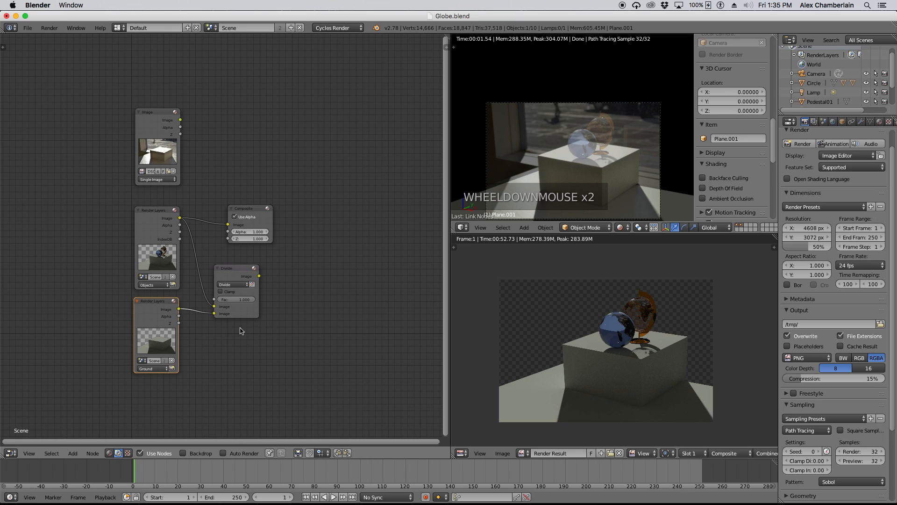
{"action": "scroll", "coordinate": [244, 319], "scroll_direction": "up", "scroll_amount": 1}
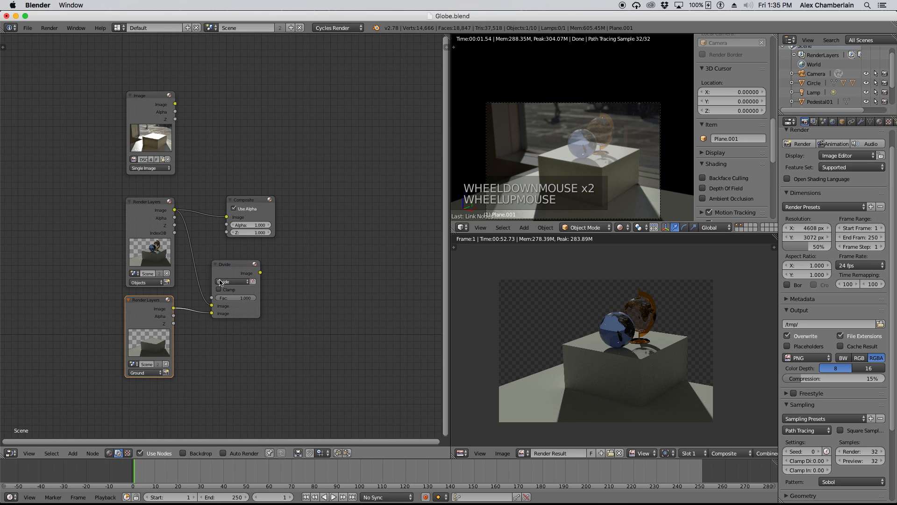
{"action": "left_click_drag", "start_coordinate": [231, 266], "coordinate": [225, 263]}
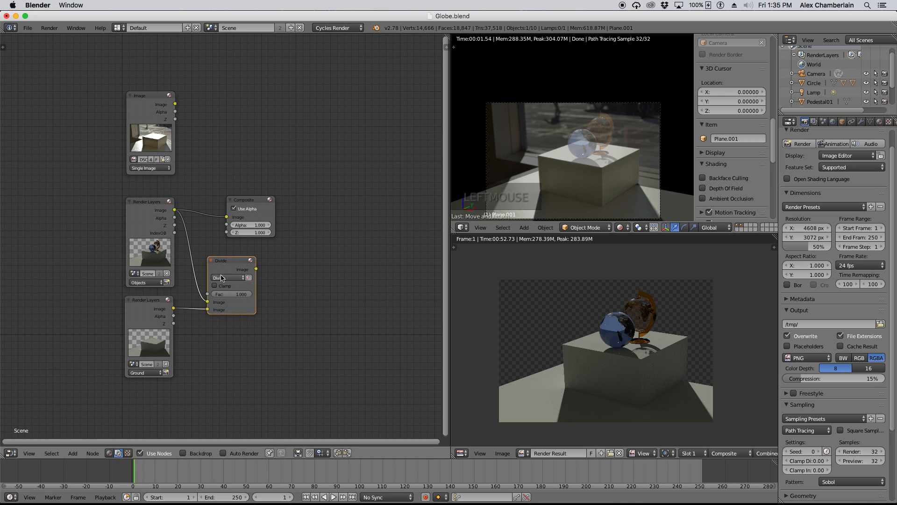
- Duplicate the Divide node twice in a row and move the Composite node beyond the copies at the end of the chain
{"action": "key", "text": "shift+d"}
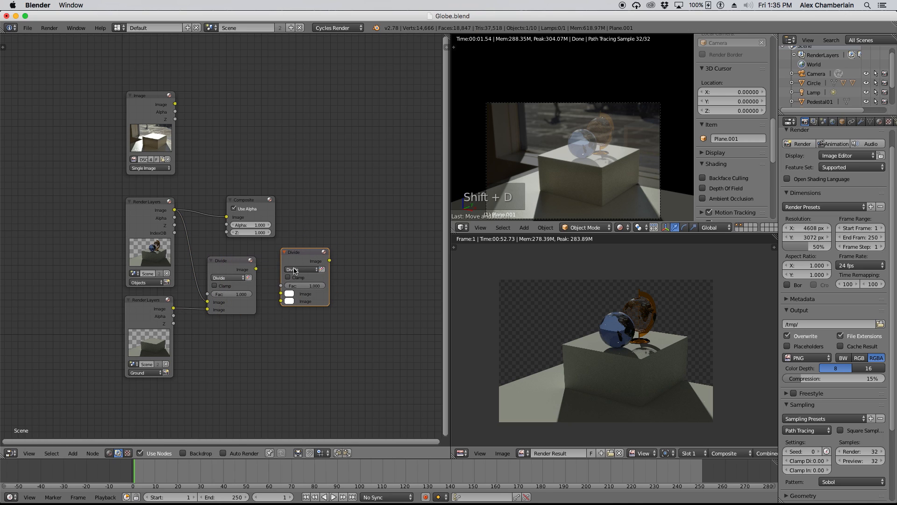
{"action": "left_click", "coordinate": [289, 274]}
{"action": "key", "text": "shift+d"}
{"action": "left_click", "coordinate": [365, 237]}
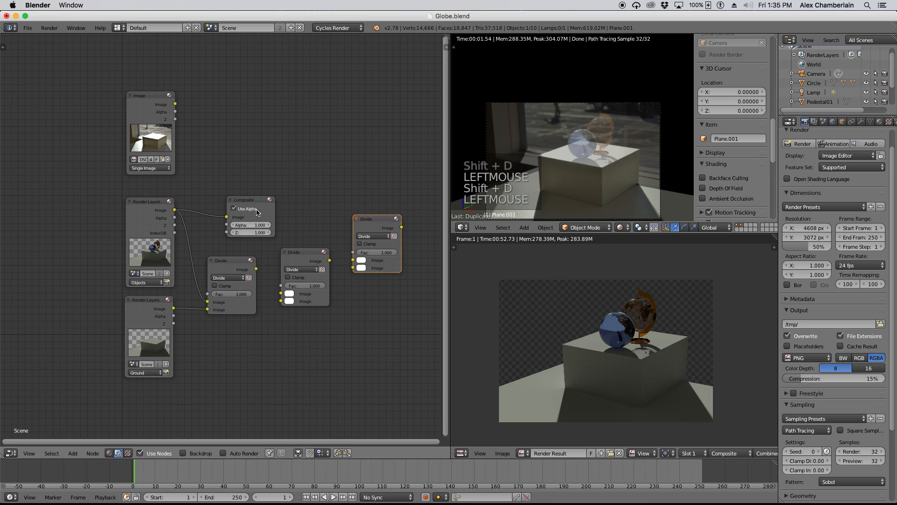
{"action": "left_click_drag", "start_coordinate": [251, 204], "coordinate": [415, 184]}
{"action": "scroll", "coordinate": [222, 225], "scroll_direction": "down", "scroll_amount": 3}
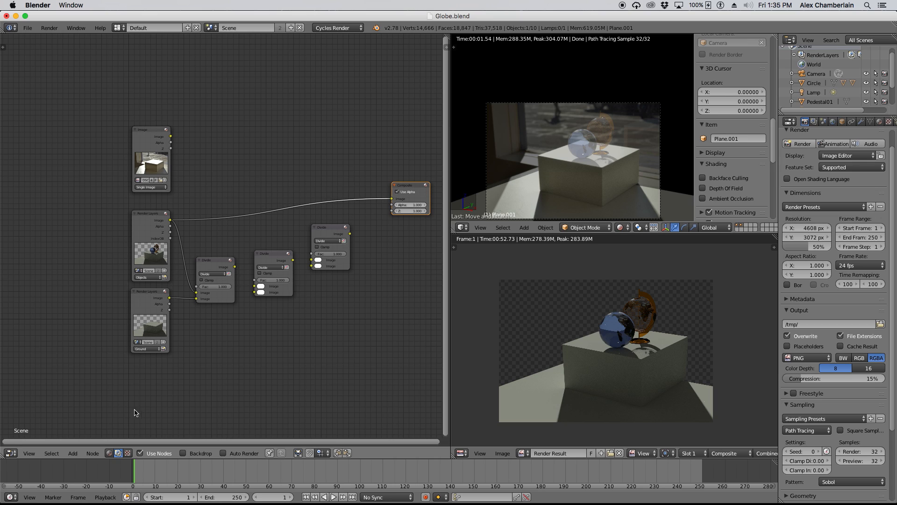
- Add an ID Mask converter node above the Divide nodes and place a duplicate of it above and beside it
{"action": "left_click", "coordinate": [72, 453]}
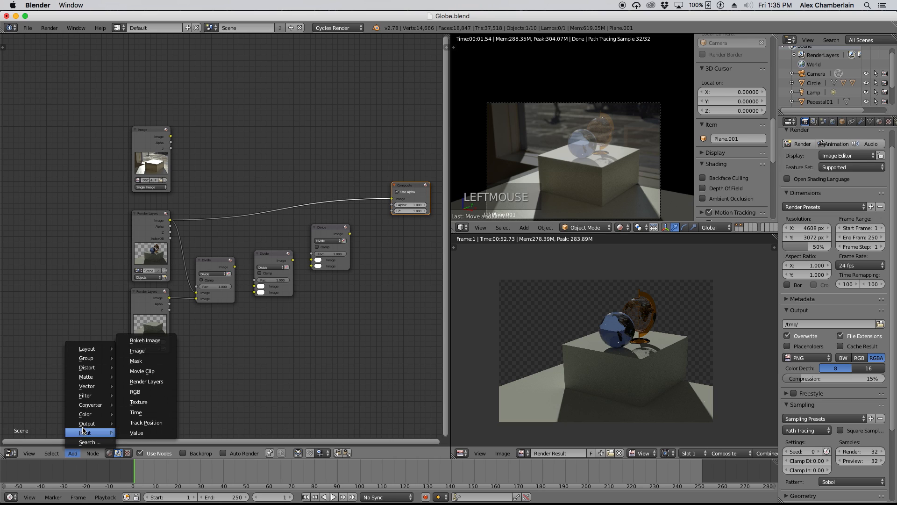
{"action": "mouse_move", "coordinate": [89, 384]}
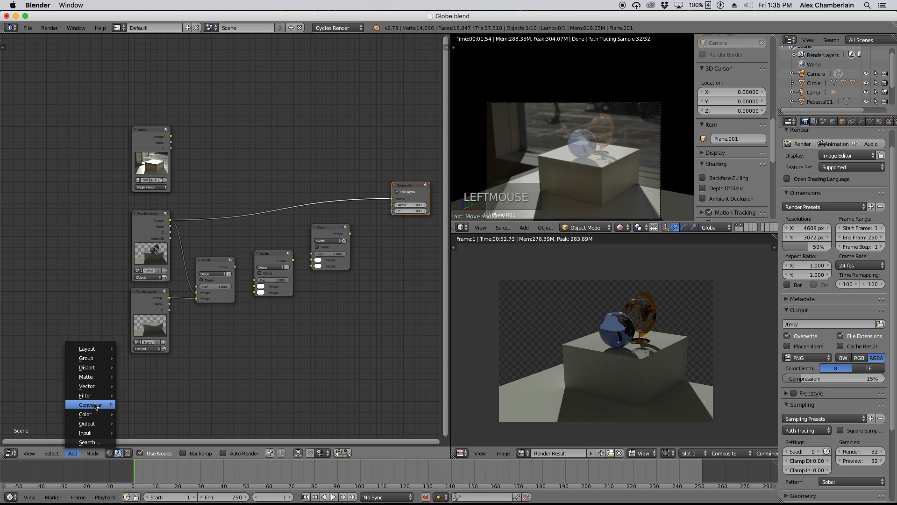
{"action": "mouse_move", "coordinate": [94, 404]}
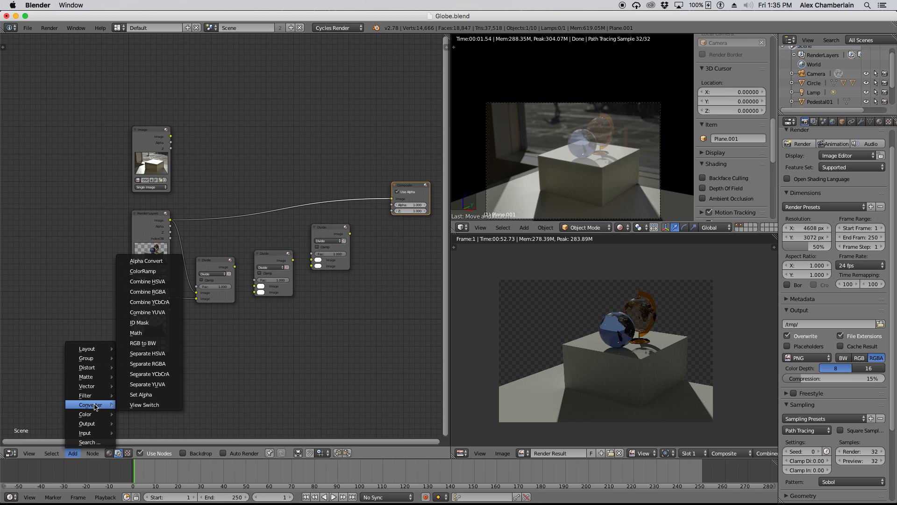
{"action": "left_click", "coordinate": [140, 322]}
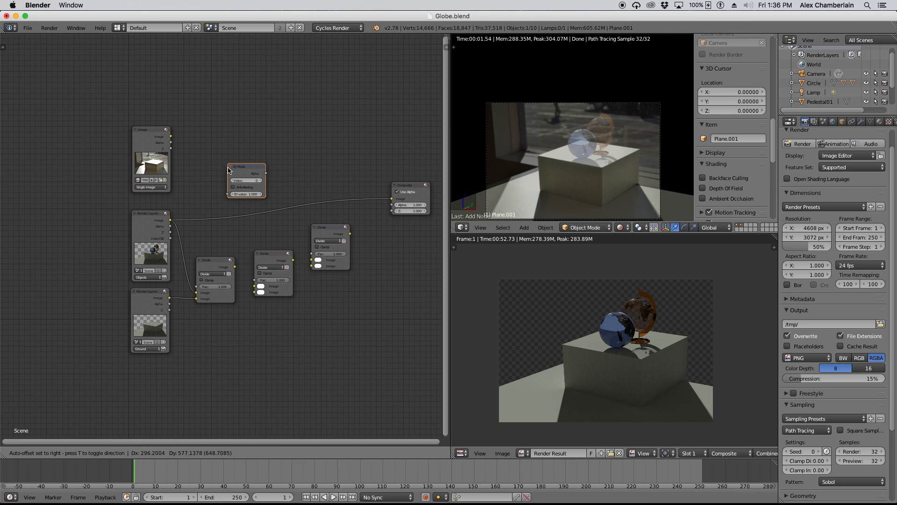
{"action": "left_click", "coordinate": [228, 171]}
{"action": "key", "text": "shift+d"}
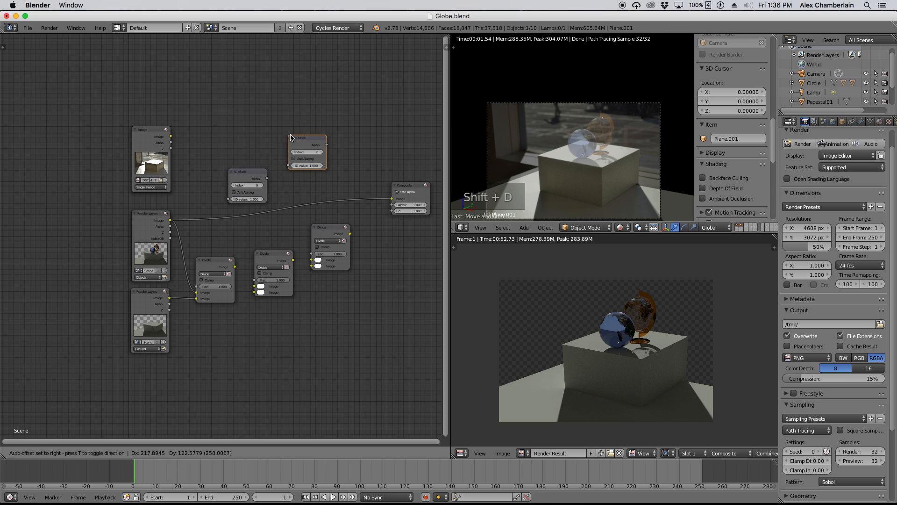
{"action": "left_click", "coordinate": [283, 136]}
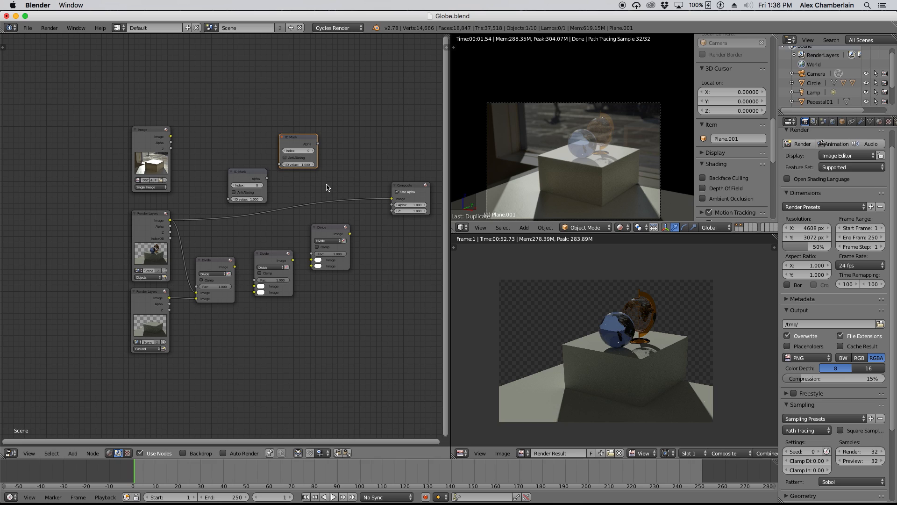
- Set the index of the duplicated ID Mask to 1 and that of the original ID Mask to 2
{"action": "left_click", "coordinate": [314, 151]}
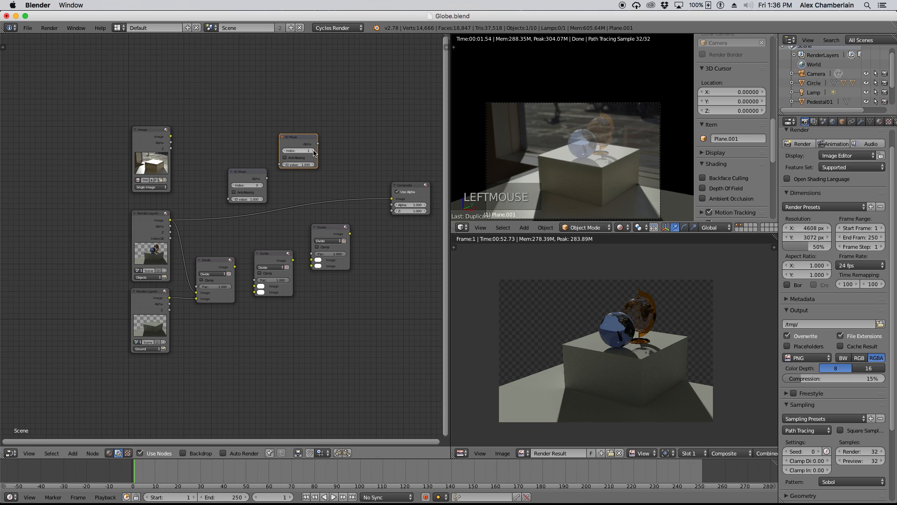
{"action": "left_click", "coordinate": [261, 186]}
{"action": "left_click", "coordinate": [262, 186]}
{"action": "left_click", "coordinate": [247, 178]}
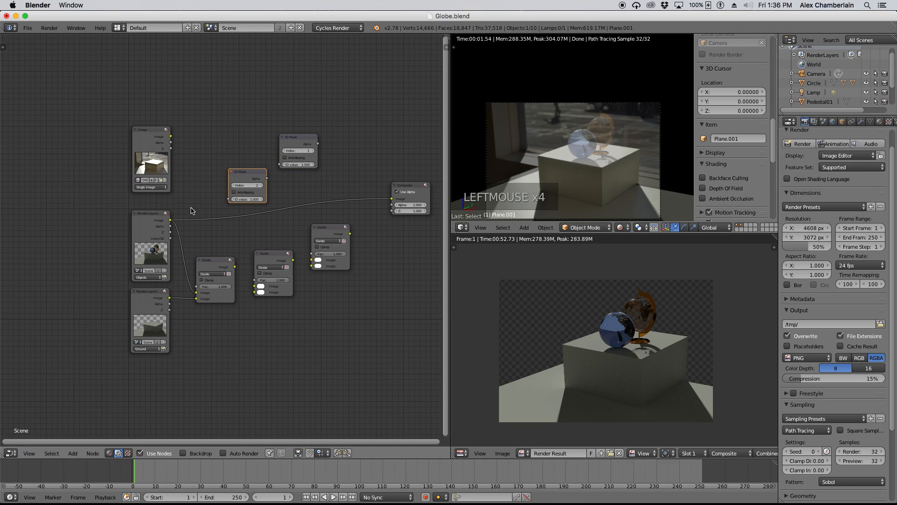
- Link the Objects layer's IndexOB output to the ID value input of both ID Mask nodes
{"action": "left_click_drag", "start_coordinate": [170, 239], "coordinate": [232, 202]}
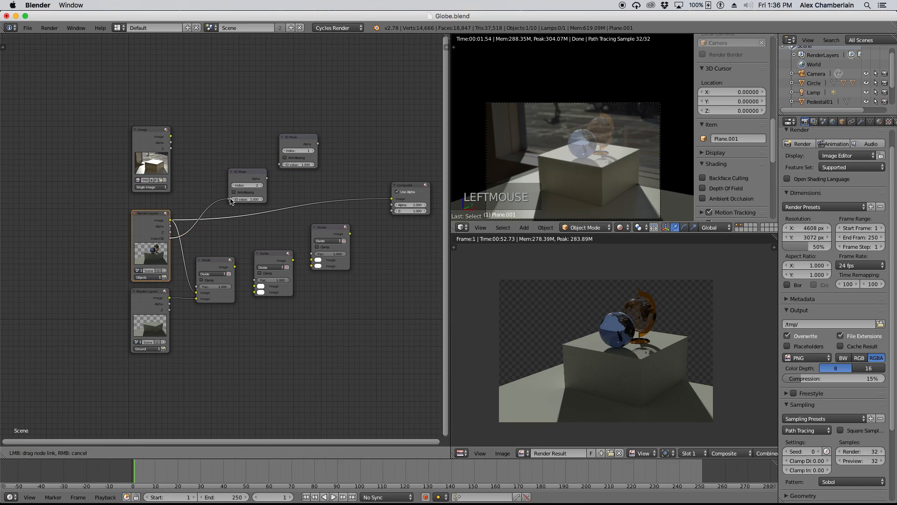
{"action": "left_click_drag", "start_coordinate": [170, 238], "coordinate": [257, 185]}
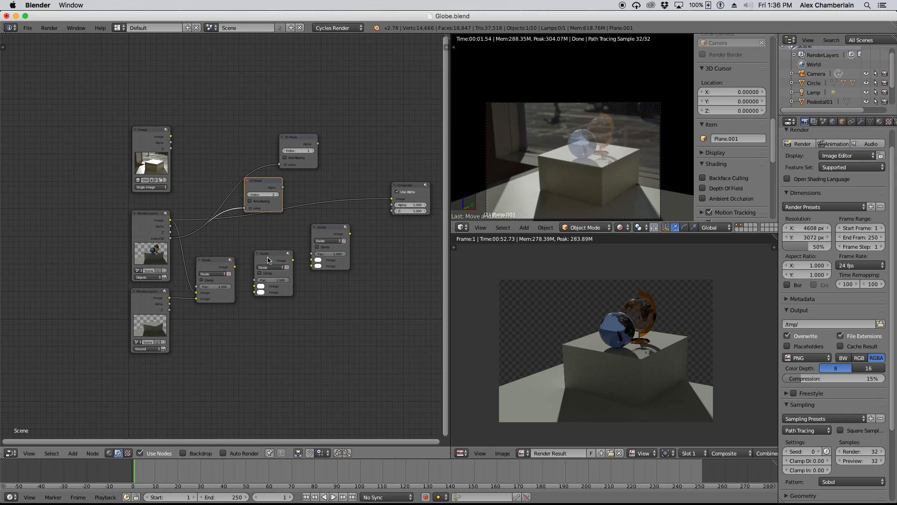
- Reposition the two unlinked Divide nodes beneath and beyond the ID Masks and change the middle one's blend type to Multiply
{"action": "left_click_drag", "start_coordinate": [269, 258], "coordinate": [345, 219]}
{"action": "left_click_drag", "start_coordinate": [277, 241], "coordinate": [294, 236]}
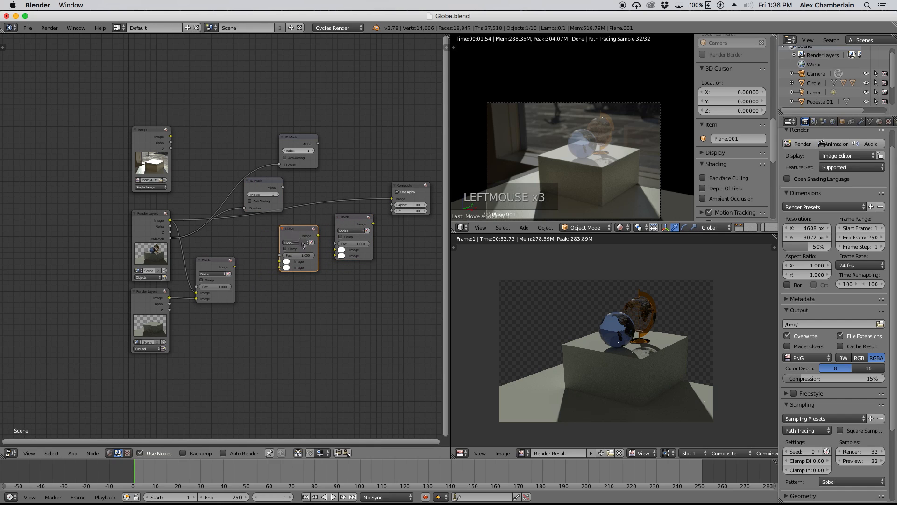
{"action": "left_click", "coordinate": [299, 242]}
{"action": "left_click", "coordinate": [300, 226]}
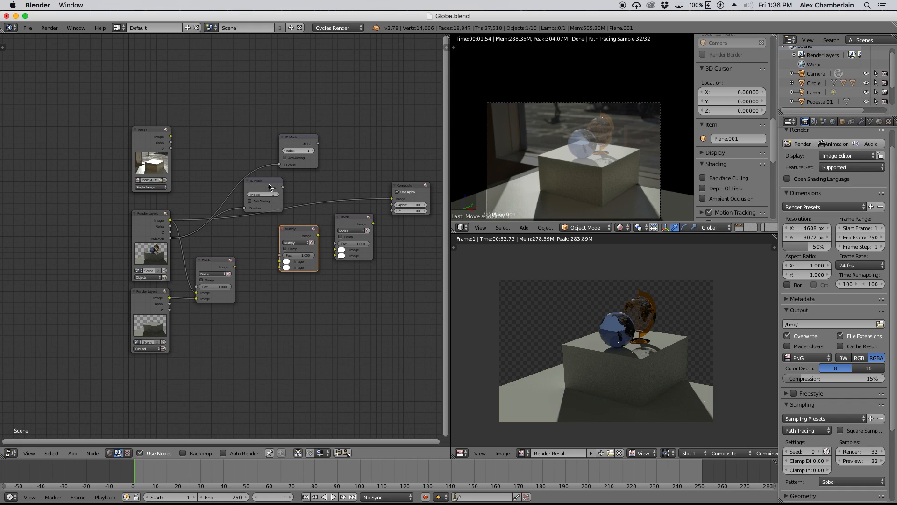
- Feed the Multiply node with the photo as first image, the Divide result as second, and the index 2 ID Mask's alpha as factor
{"action": "left_click_drag", "start_coordinate": [264, 186], "coordinate": [248, 201]}
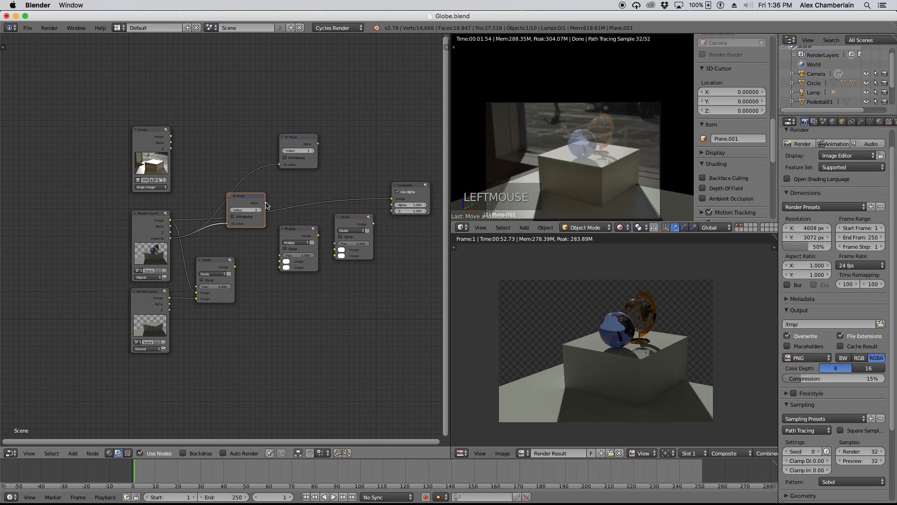
{"action": "left_click_drag", "start_coordinate": [266, 205], "coordinate": [239, 194]}
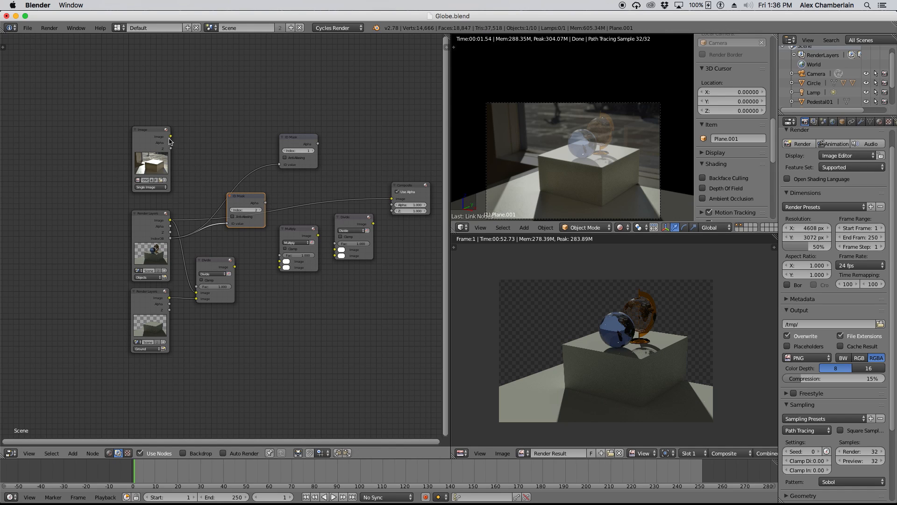
{"action": "left_click_drag", "start_coordinate": [171, 136], "coordinate": [280, 269]}
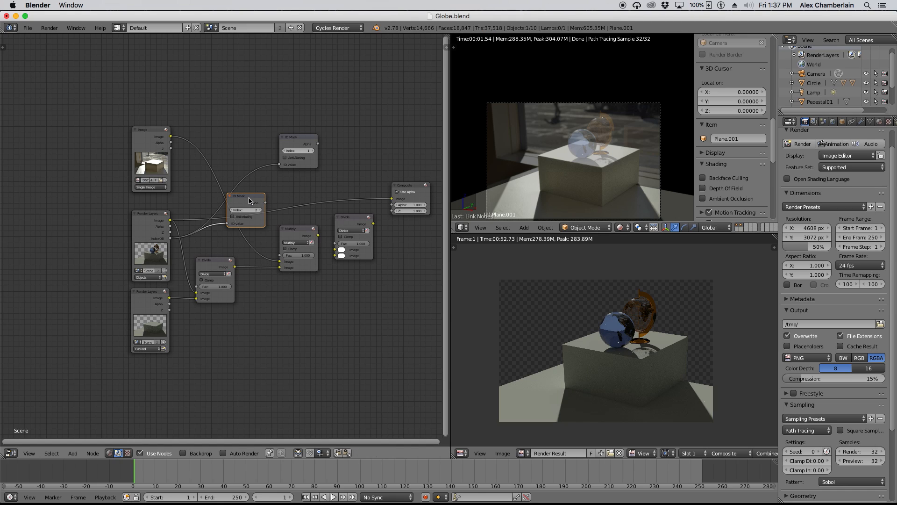
{"action": "left_click_drag", "start_coordinate": [249, 200], "coordinate": [281, 256]}
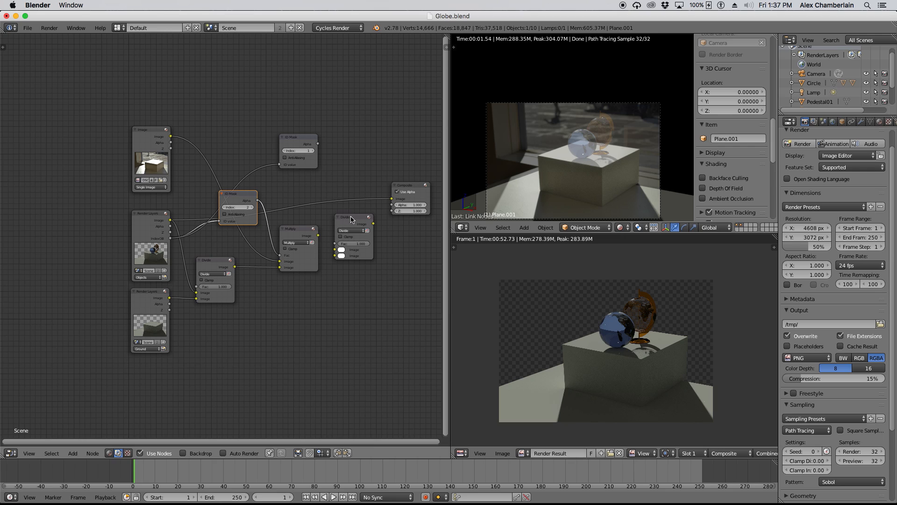
- Insert the last Divide node before Composite, change it to Mix, and move the Objects layer's link to its second image input
{"action": "left_click_drag", "start_coordinate": [351, 218], "coordinate": [348, 194]}
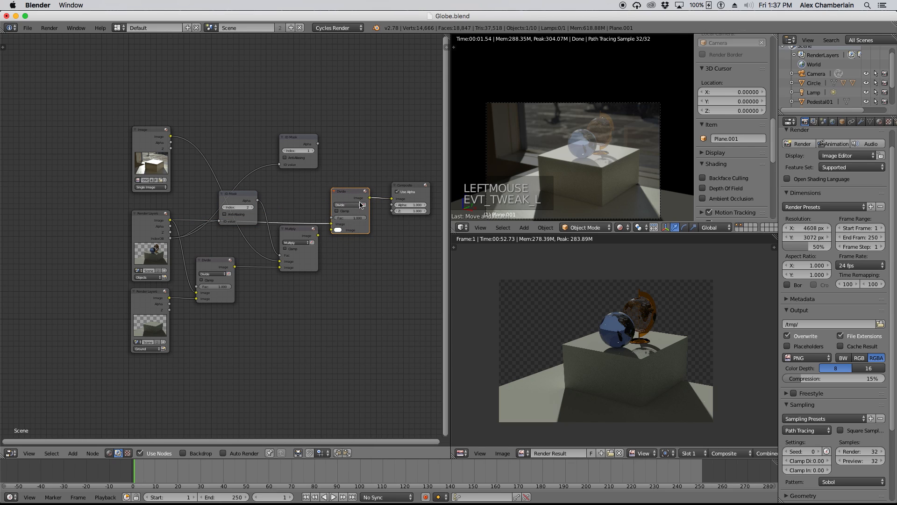
{"action": "left_click", "coordinate": [357, 207]}
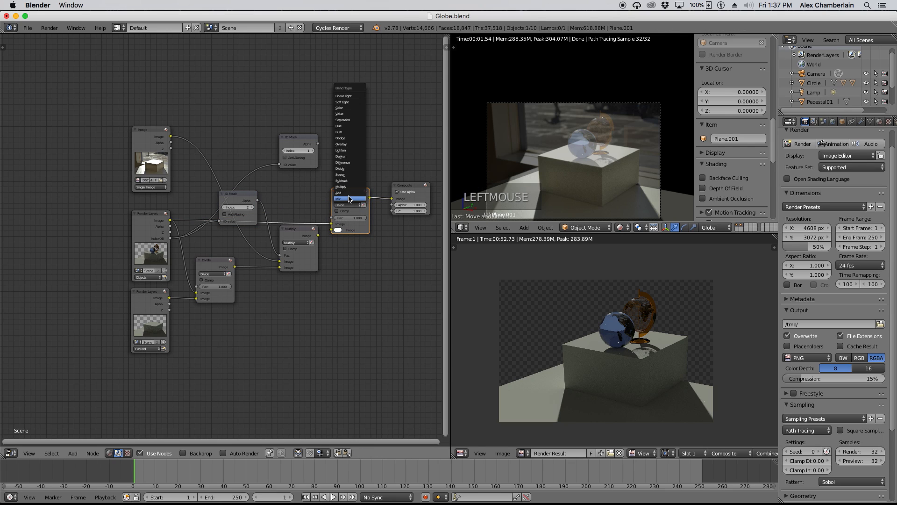
{"action": "left_click", "coordinate": [350, 201]}
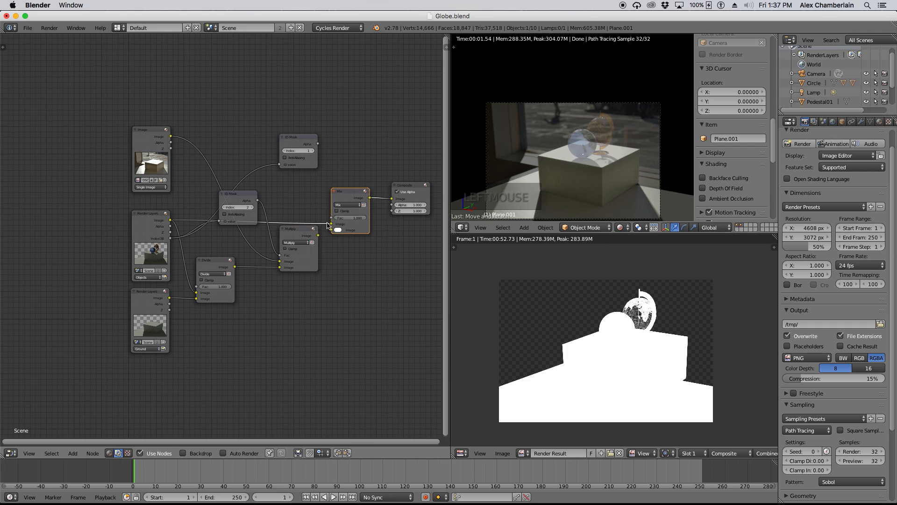
{"action": "mouse_move", "coordinate": [331, 224]}
{"action": "left_mouse_down"}
{"action": "mouse_move", "coordinate": [306, 205]}
{"action": "mouse_move", "coordinate": [337, 233]}
{"action": "left_mouse_up"}
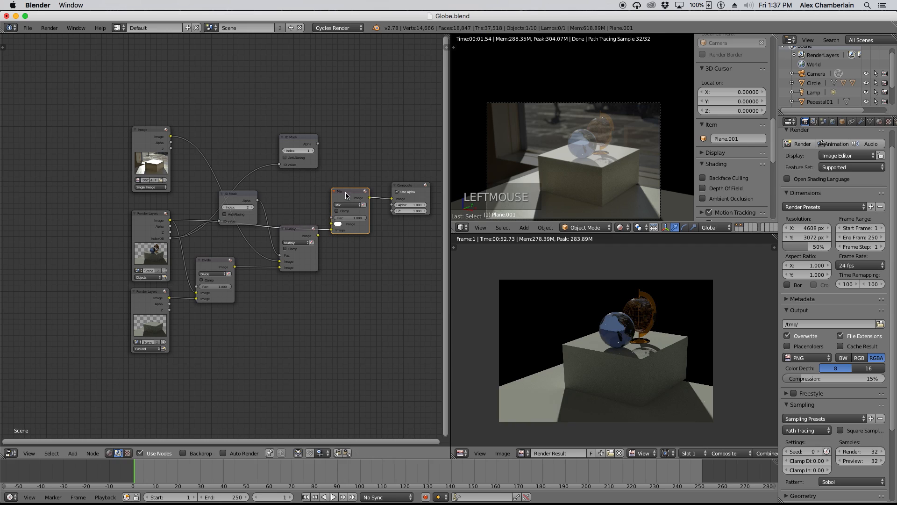
- Link the Multiply result to the Mix node's first image input and the index 1 ID Mask's alpha to its factor
{"action": "left_click_drag", "start_coordinate": [346, 196], "coordinate": [351, 179]}
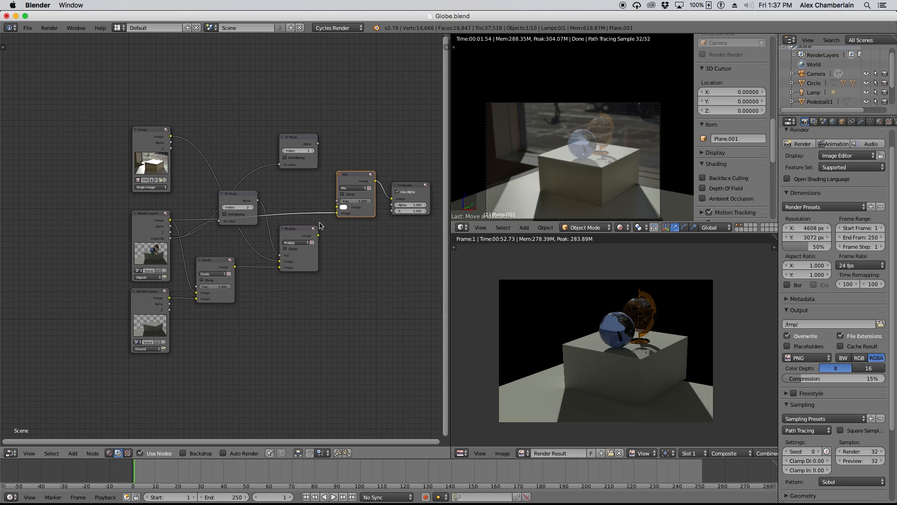
{"action": "left_click_drag", "start_coordinate": [319, 235], "coordinate": [335, 207]}
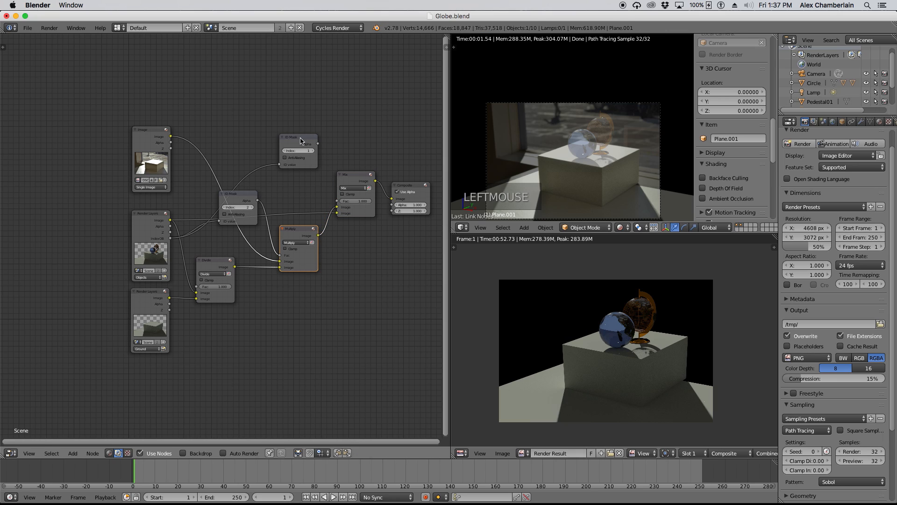
{"action": "left_click_drag", "start_coordinate": [301, 140], "coordinate": [337, 201]}
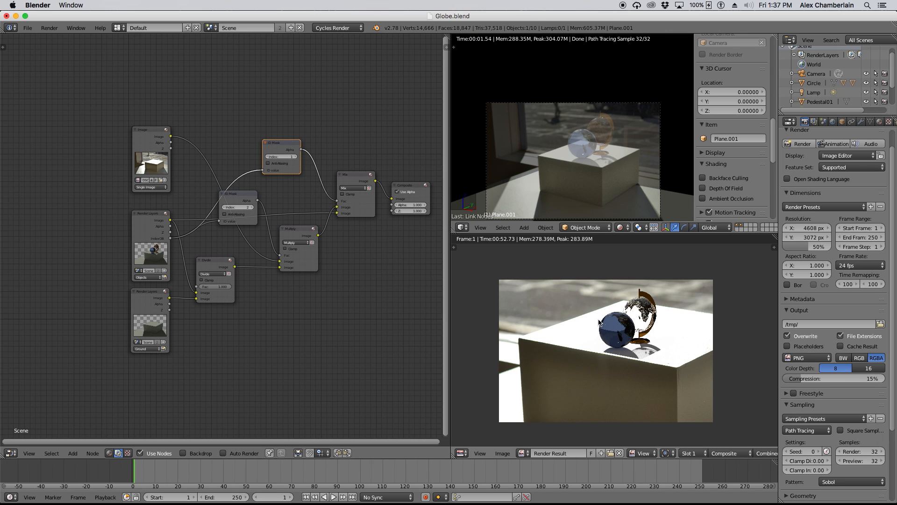
- Nudge the photo's Image node upward, set the render resolution percentage to 100%, and render the scene
{"action": "scroll", "coordinate": [603, 323], "scroll_direction": "down", "scroll_amount": 4}
{"action": "scroll", "coordinate": [606, 323], "scroll_direction": "up", "scroll_amount": 6}
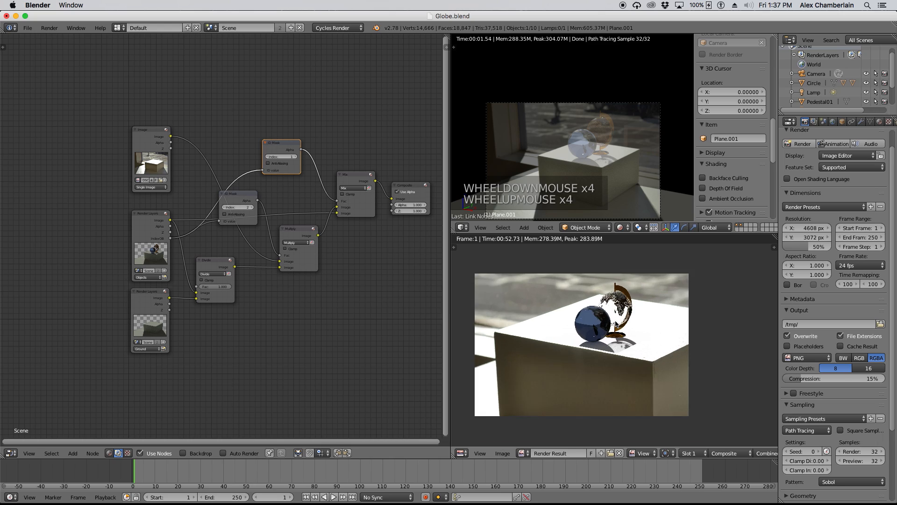
{"action": "scroll", "coordinate": [613, 321], "scroll_direction": "down", "scroll_amount": 3}
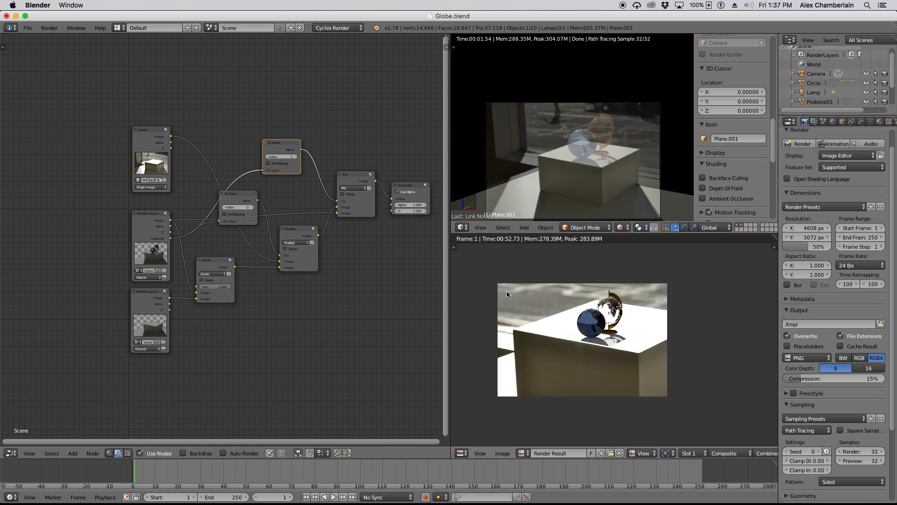
{"action": "mouse_move", "coordinate": [148, 130]}
{"action": "left_mouse_down"}
{"action": "mouse_move", "coordinate": [151, 97]}
{"action": "mouse_move", "coordinate": [156, 107]}
{"action": "mouse_move", "coordinate": [143, 125]}
{"action": "left_mouse_up"}
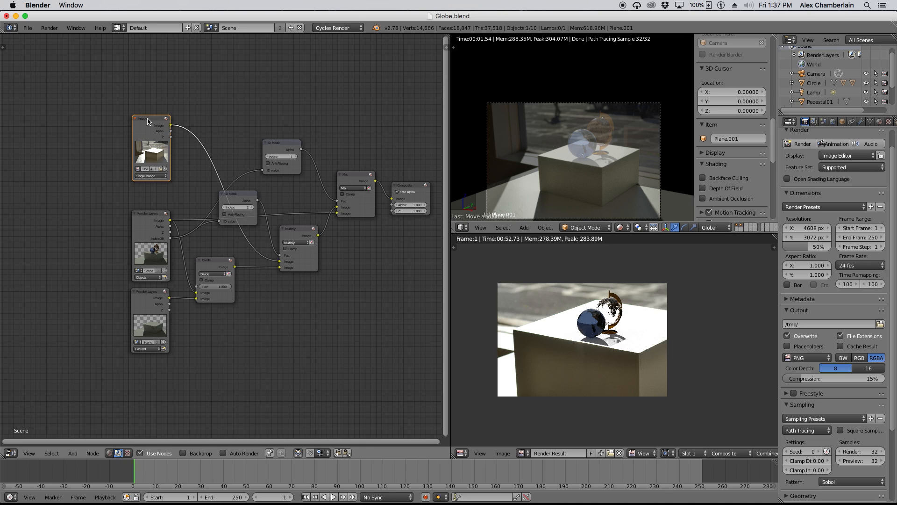
{"action": "left_click_drag", "start_coordinate": [148, 121], "coordinate": [147, 127]}
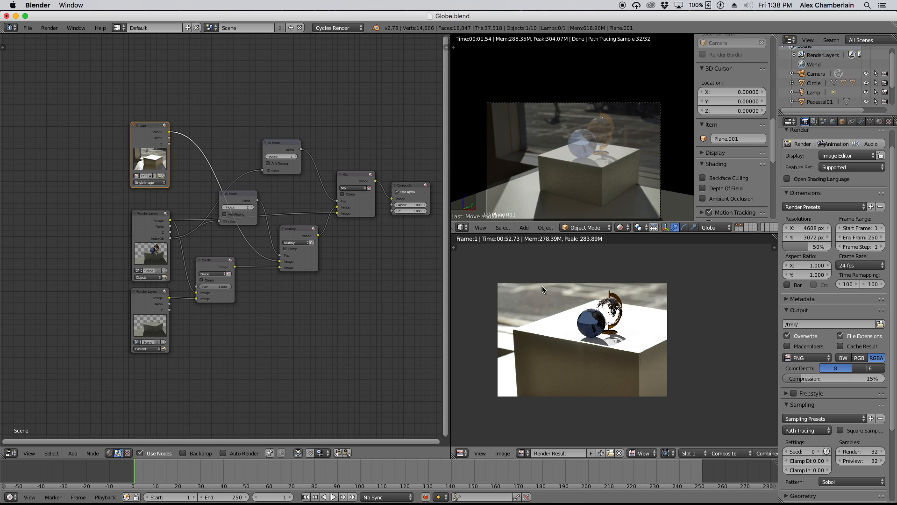
{"action": "left_click_drag", "start_coordinate": [808, 251], "coordinate": [834, 250]}
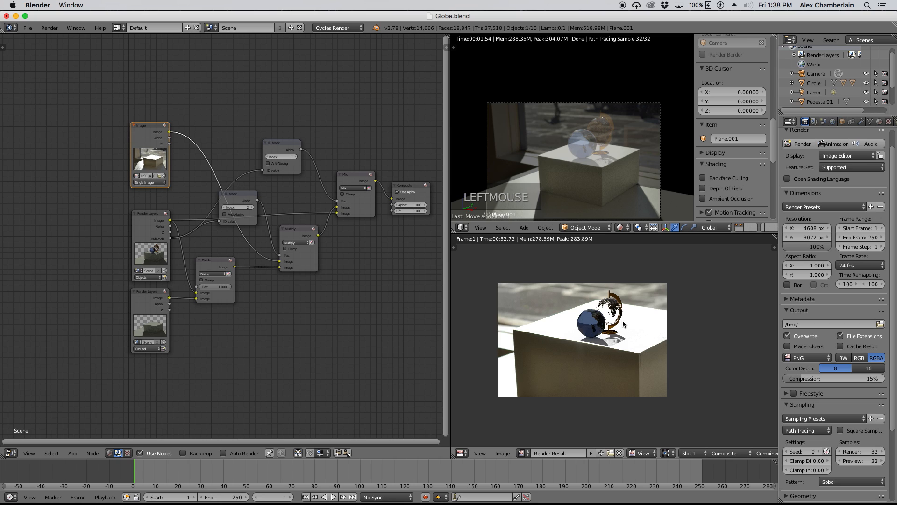
{"action": "left_click", "coordinate": [800, 143]}
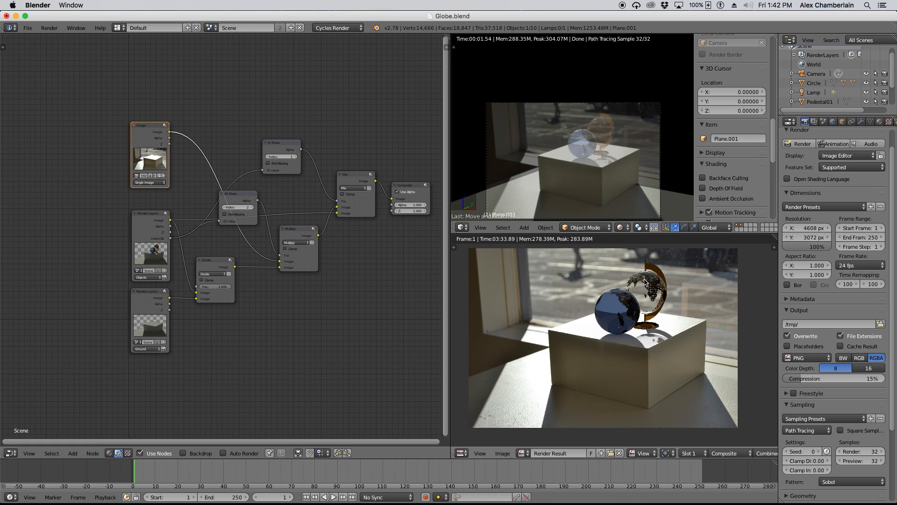
- Examine the wireframe globe and its stand in the full-resolution composite, both up close and within the whole photo
{"action": "scroll", "coordinate": [645, 281], "scroll_direction": "up", "scroll_amount": 7}
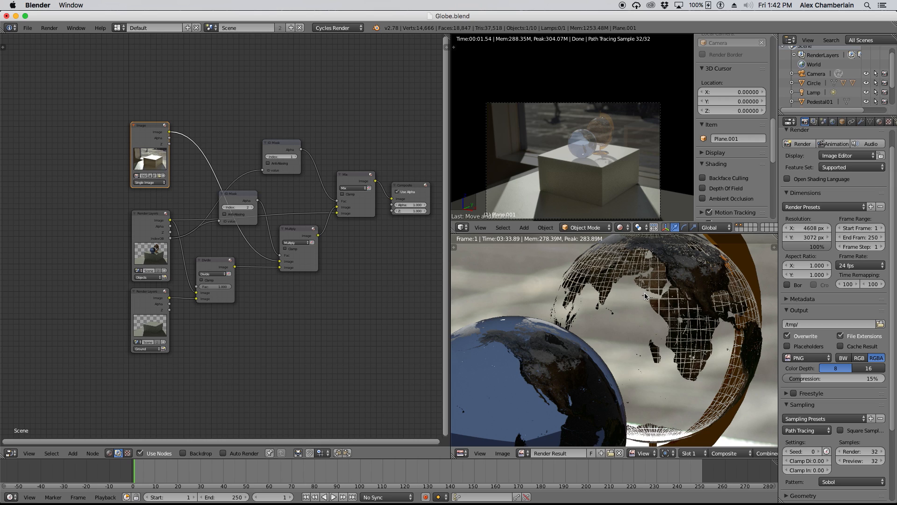
{"action": "scroll", "coordinate": [635, 285], "scroll_direction": "down", "scroll_amount": 3}
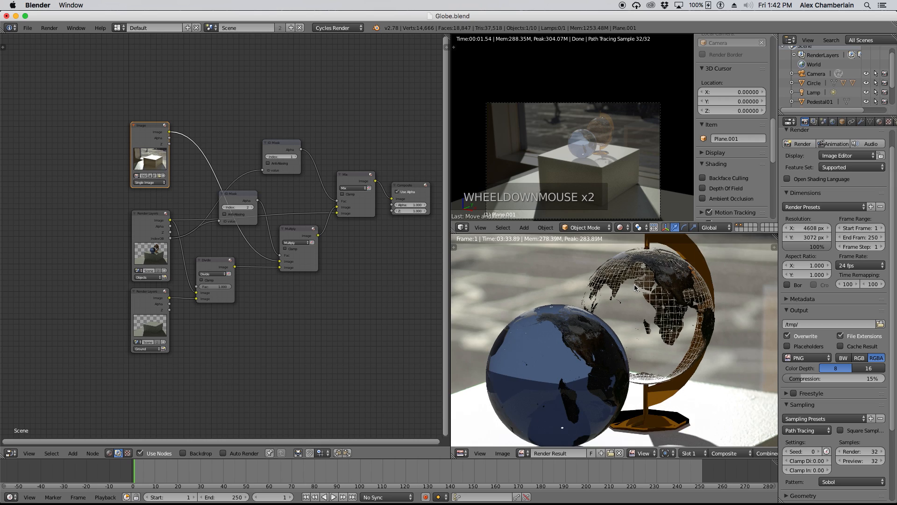
{"action": "scroll", "coordinate": [635, 285], "scroll_direction": "up", "scroll_amount": 3}
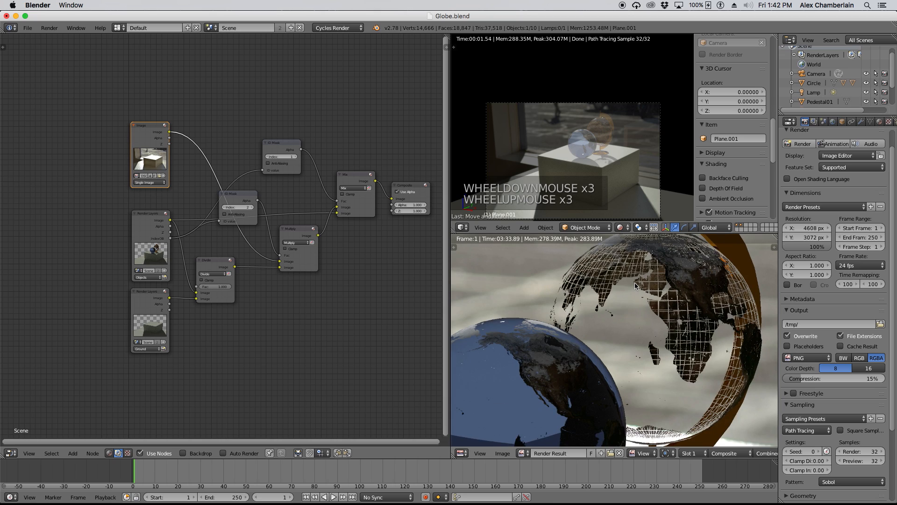
{"action": "scroll", "coordinate": [635, 285], "scroll_direction": "down", "scroll_amount": 4}
{"action": "scroll", "coordinate": [635, 285], "scroll_direction": "up", "scroll_amount": 3}
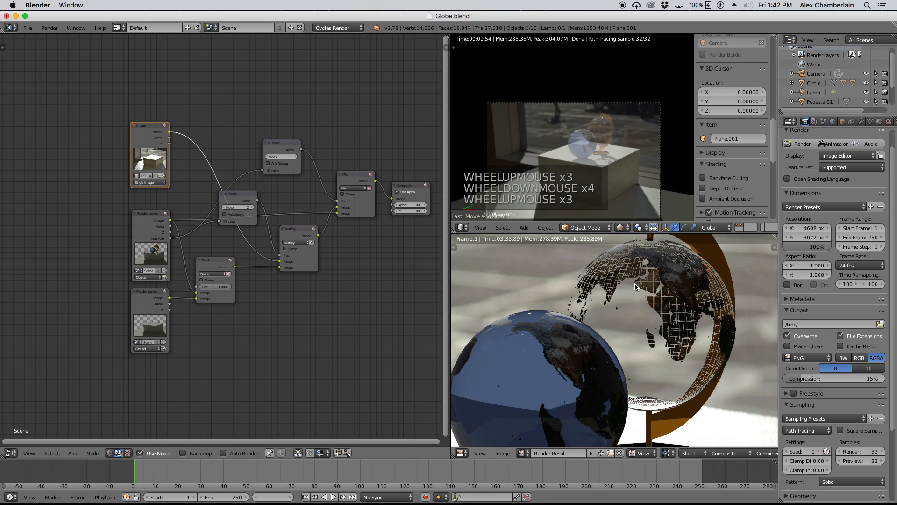
{"action": "scroll", "coordinate": [635, 286], "scroll_direction": "down", "scroll_amount": 7}
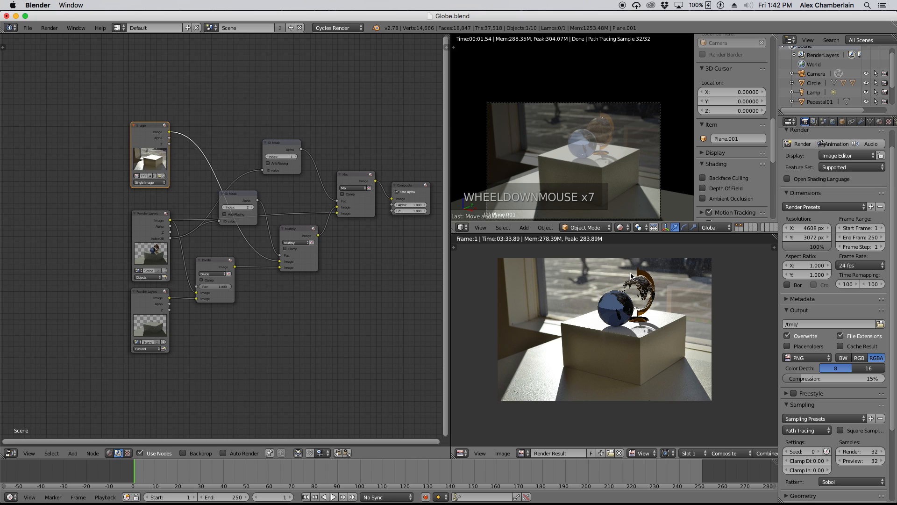
{"action": "scroll", "coordinate": [631, 274], "scroll_direction": "up", "scroll_amount": 2}
{"action": "scroll", "coordinate": [659, 276], "scroll_direction": "down", "scroll_amount": 1}
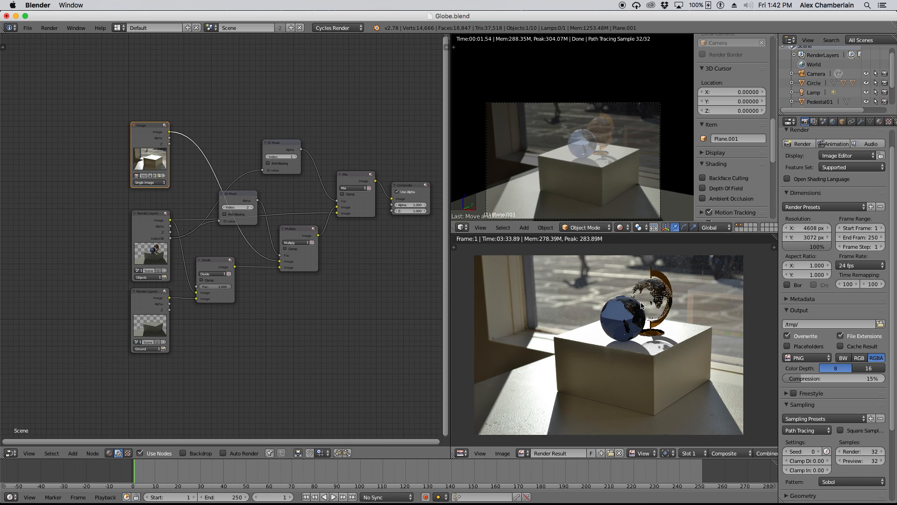
- Examine the blue globe's edge against the pedestal and background in the rendered composite
{"action": "scroll", "coordinate": [642, 306], "scroll_direction": "up", "scroll_amount": 5}
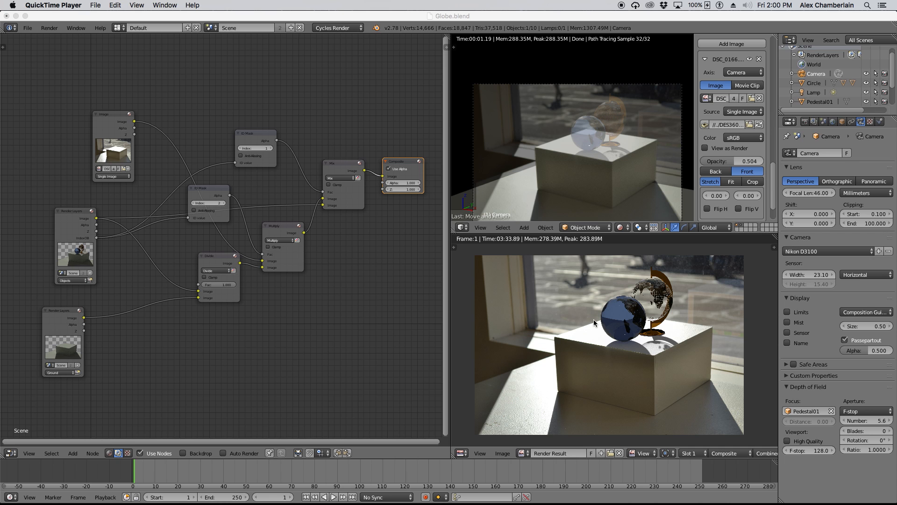
{"action": "scroll", "coordinate": [609, 307], "scroll_direction": "up", "scroll_amount": 6}
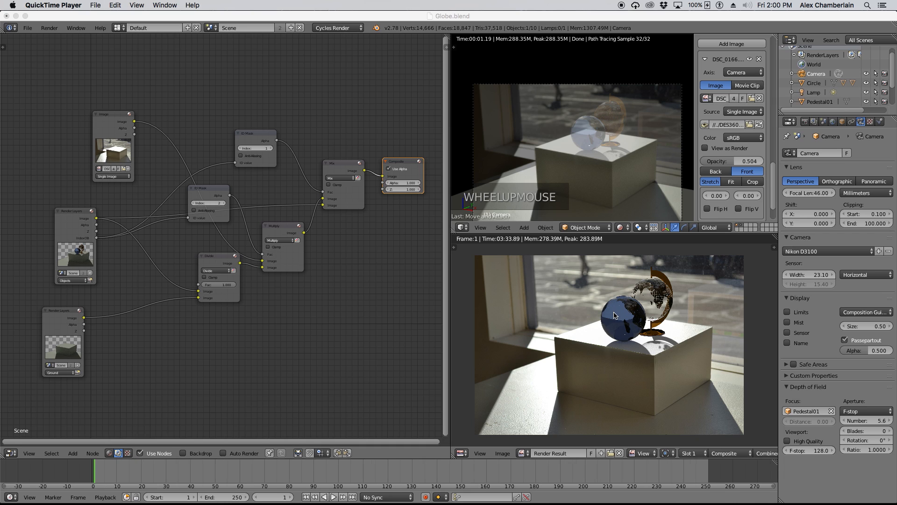
{"action": "scroll", "coordinate": [610, 293], "scroll_direction": "down", "scroll_amount": 1}
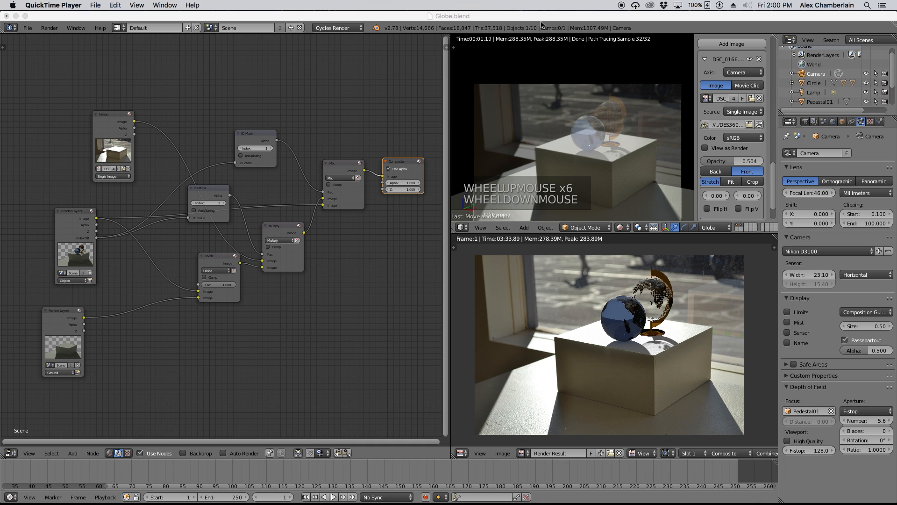
{"action": "scroll", "coordinate": [609, 325], "scroll_direction": "up", "scroll_amount": 4}
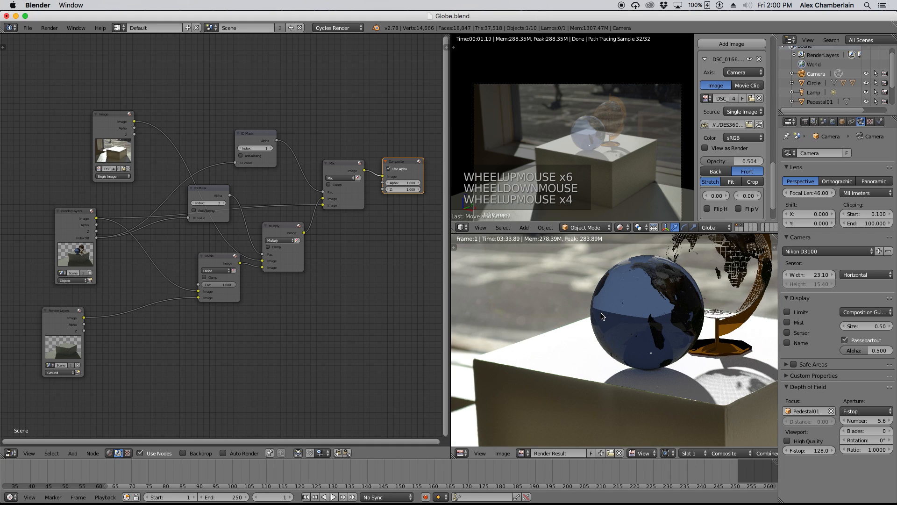
{"action": "scroll", "coordinate": [603, 320], "scroll_direction": "up", "scroll_amount": 12}
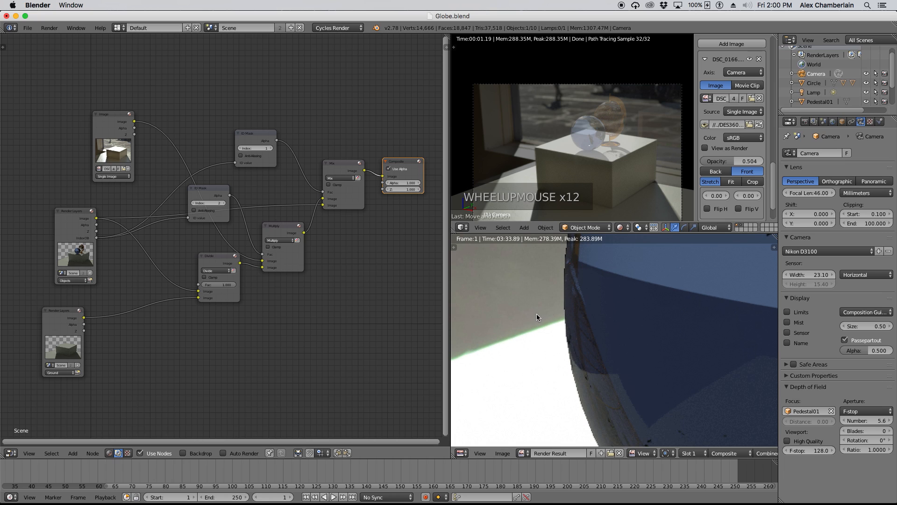
{"action": "scroll", "coordinate": [536, 316], "scroll_direction": "down", "scroll_amount": 10}
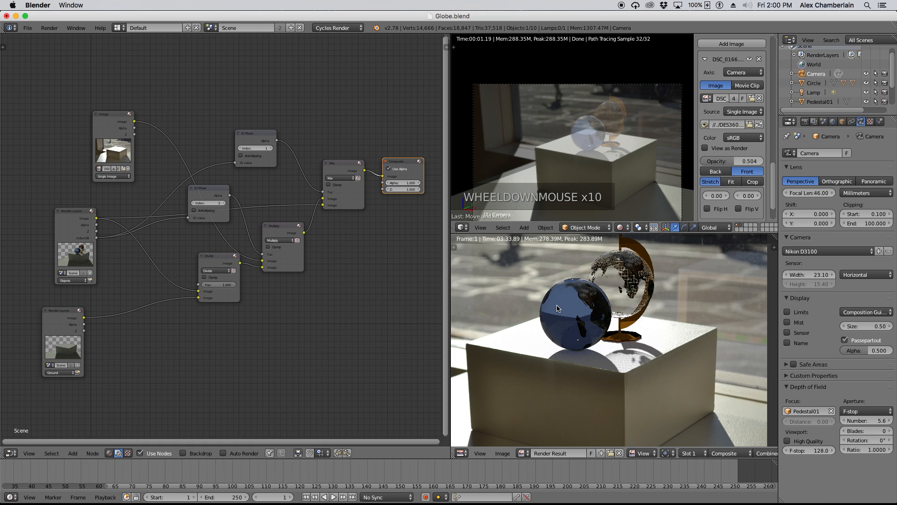
{"action": "scroll", "coordinate": [543, 310], "scroll_direction": "up", "scroll_amount": 3}
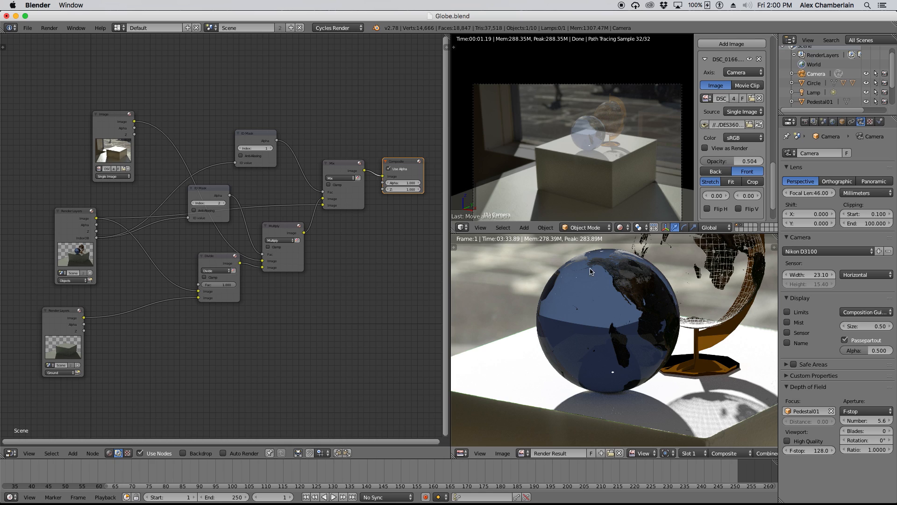
- Select the camera in the scene and check its depth of field focus object and aperture settings
{"action": "left_click", "coordinate": [817, 74]}
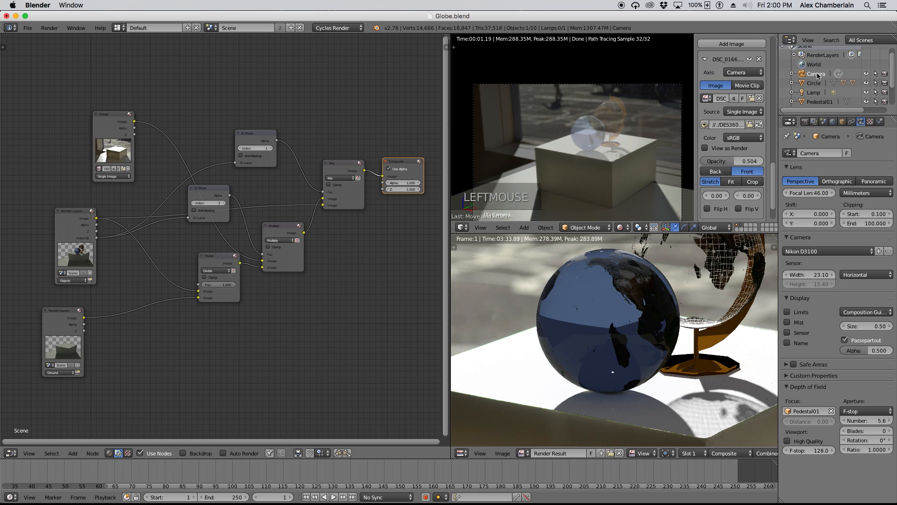
{"action": "left_click", "coordinate": [861, 122]}
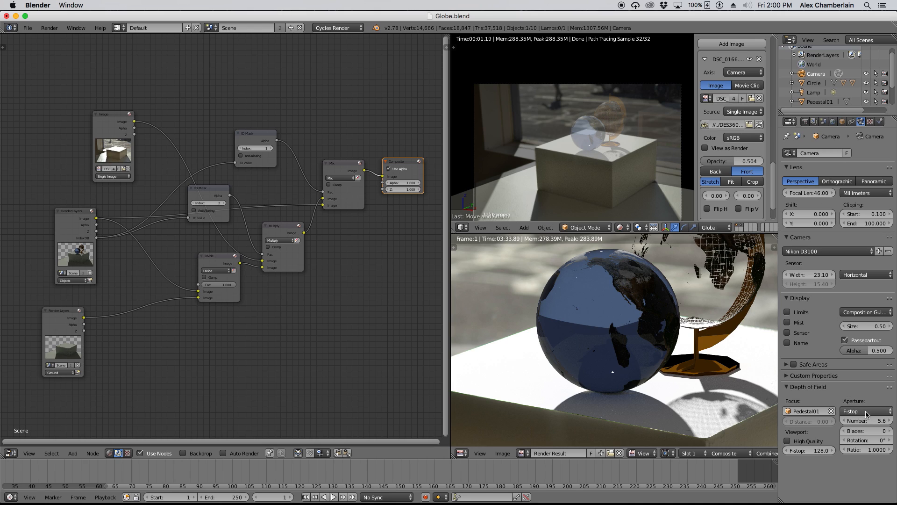
{"action": "left_click", "coordinate": [815, 411]}
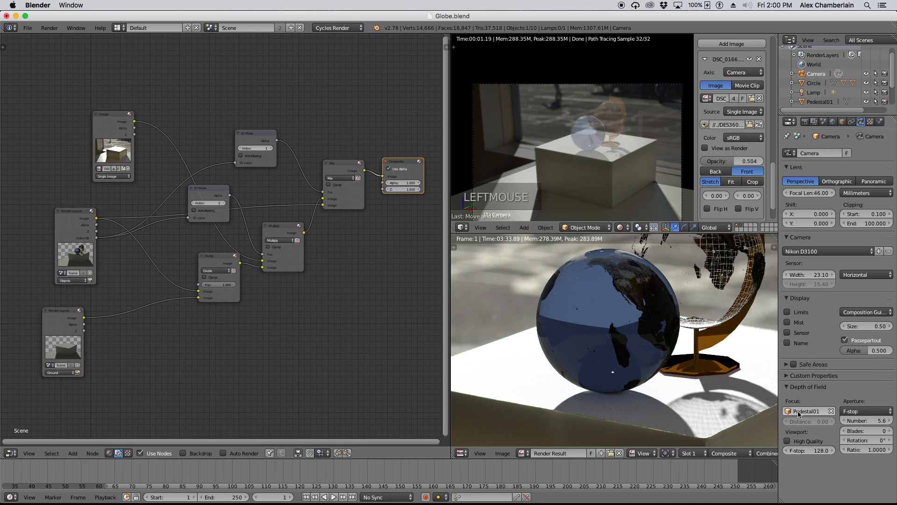
{"action": "left_click", "coordinate": [815, 411]}
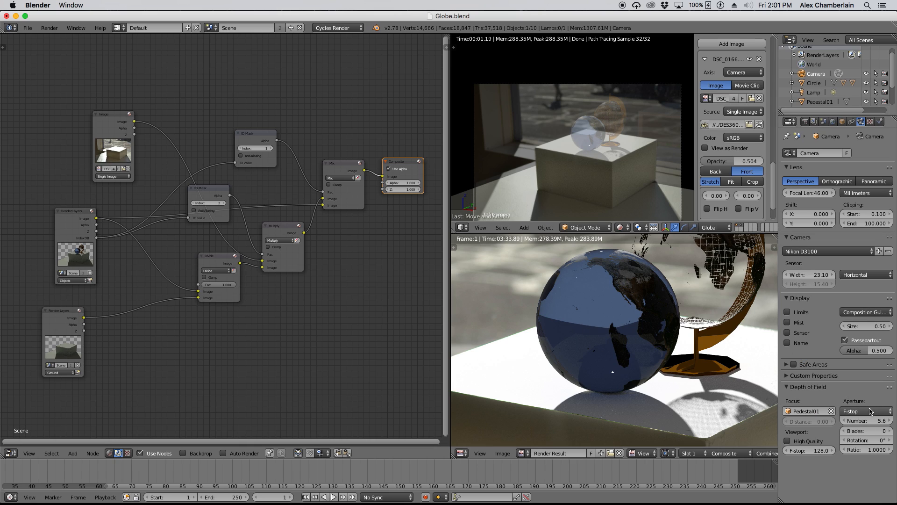
{"action": "left_click", "coordinate": [872, 414]}
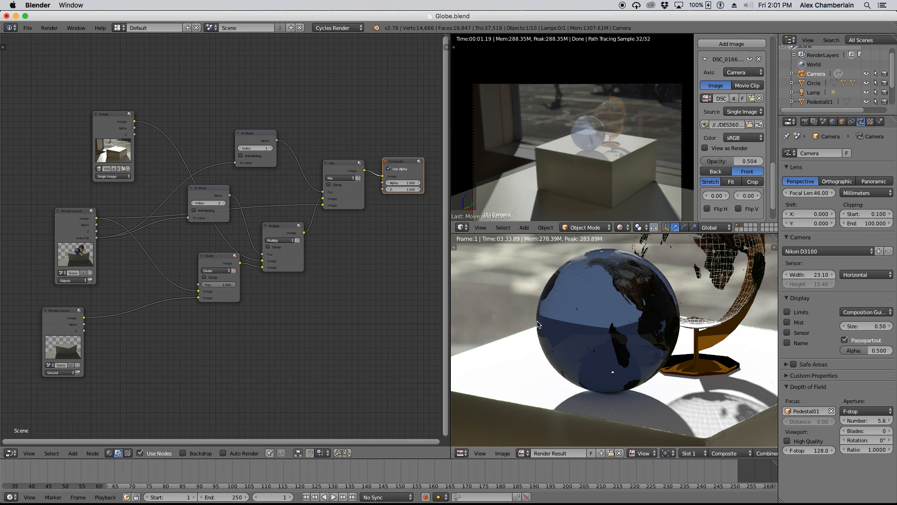
- Inspect the sharpness of the blue globe's left edge in the rendered composite, up close and with the pedestal in view
{"action": "scroll", "coordinate": [537, 323], "scroll_direction": "up", "scroll_amount": 5}
{"action": "scroll", "coordinate": [528, 320], "scroll_direction": "up", "scroll_amount": 3}
{"action": "scroll", "coordinate": [550, 329], "scroll_direction": "down", "scroll_amount": 10}
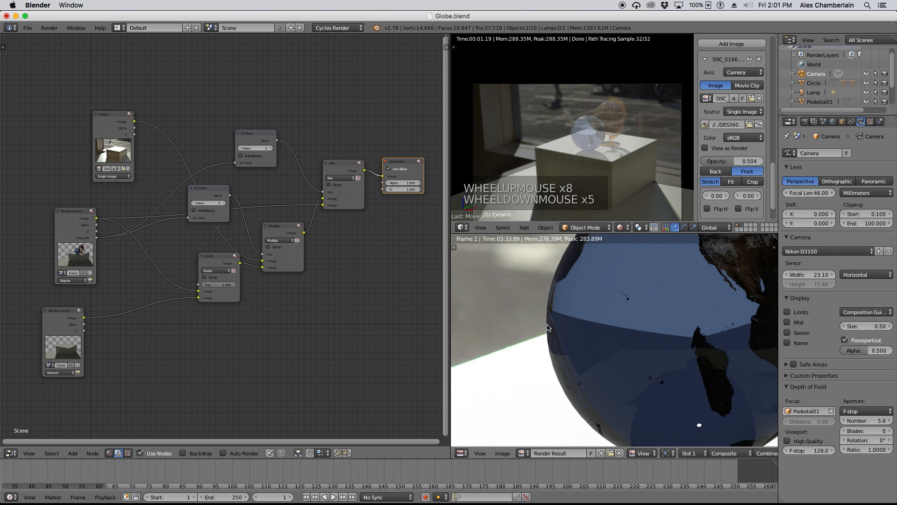
{"action": "scroll", "coordinate": [563, 335], "scroll_direction": "down", "scroll_amount": 2}
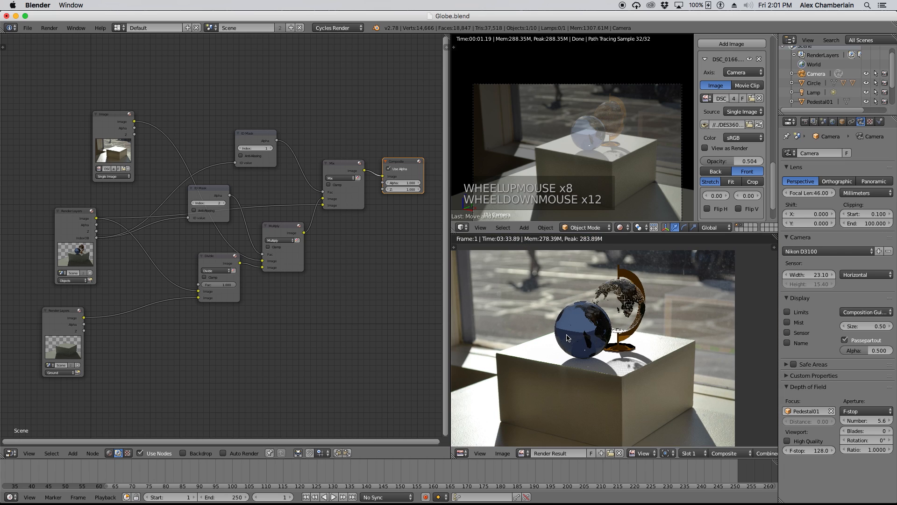
{"action": "scroll", "coordinate": [559, 328], "scroll_direction": "up", "scroll_amount": 1}
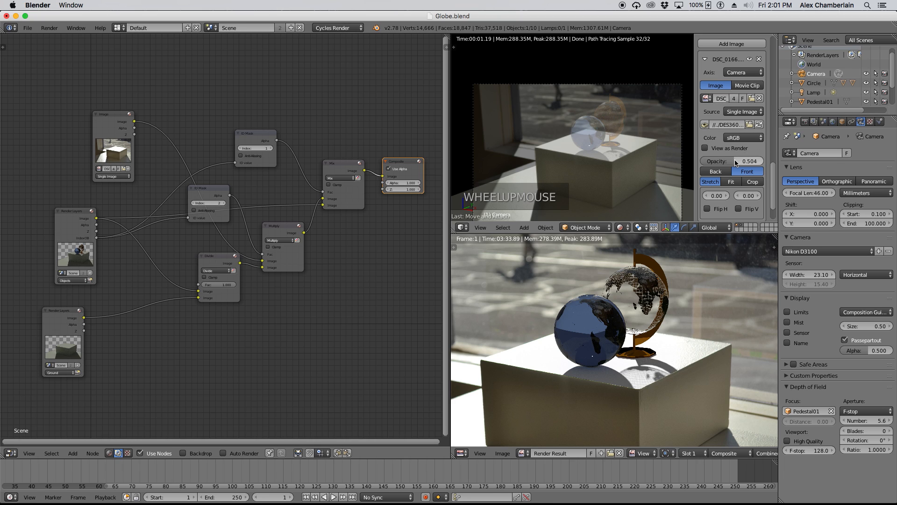
- Set the DSC_0166 camera background image to opacity 1.000 and Back placement, and inspect the blue globe's edge in the rendered viewport
{"action": "left_click_drag", "start_coordinate": [743, 161], "coordinate": [765, 162]}
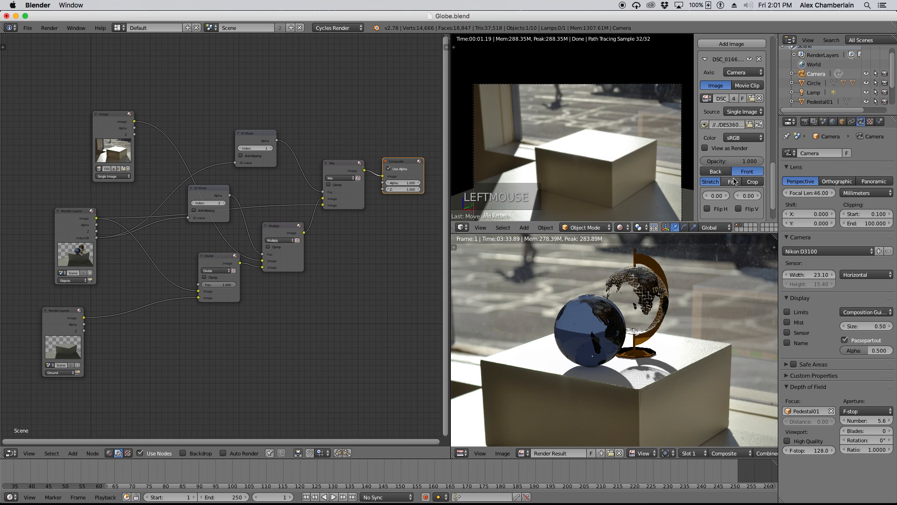
{"action": "left_click", "coordinate": [715, 171]}
{"action": "scroll", "coordinate": [587, 122], "scroll_direction": "up", "scroll_amount": 15}
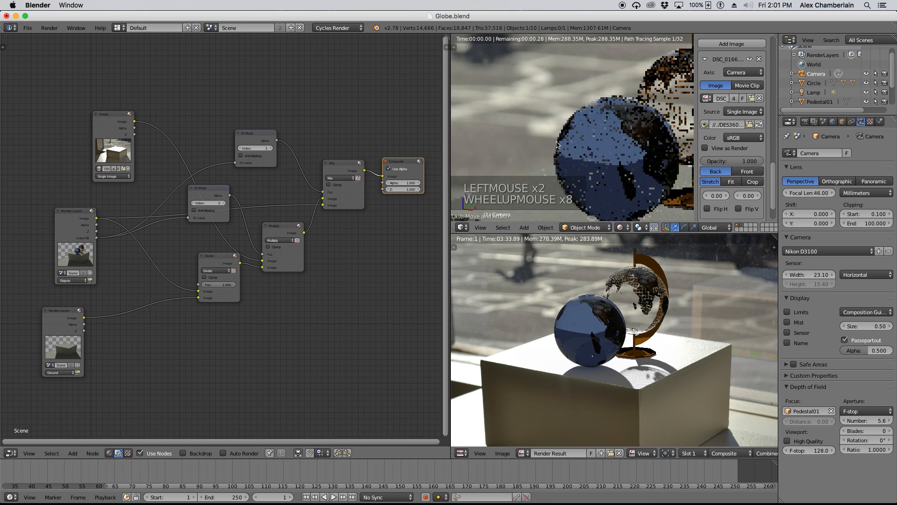
{"action": "scroll", "coordinate": [571, 136], "scroll_direction": "down", "scroll_amount": 3}
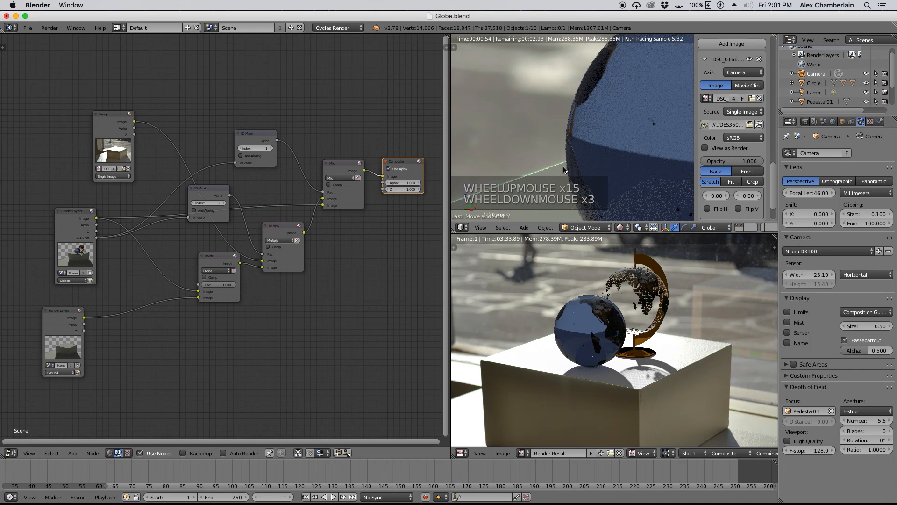
{"action": "scroll", "coordinate": [570, 139], "scroll_direction": "up", "scroll_amount": 5}
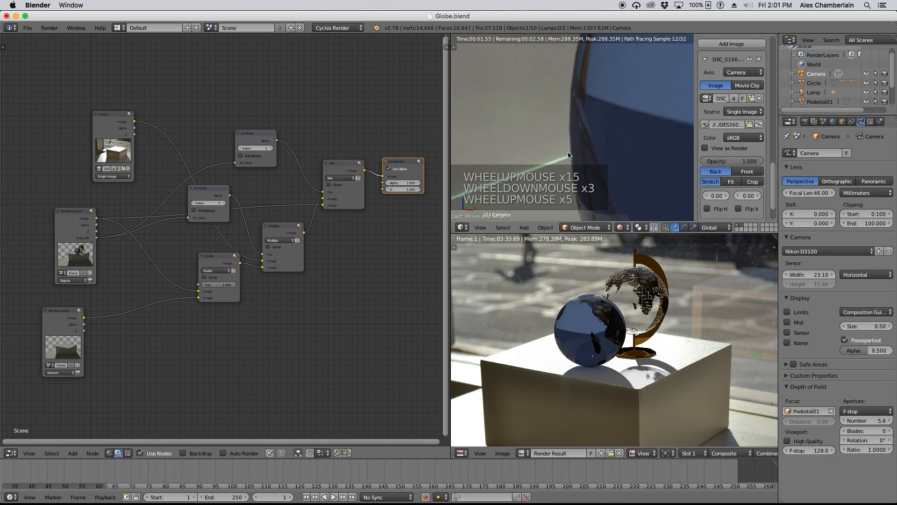
{"action": "scroll", "coordinate": [568, 154], "scroll_direction": "up", "scroll_amount": 2}
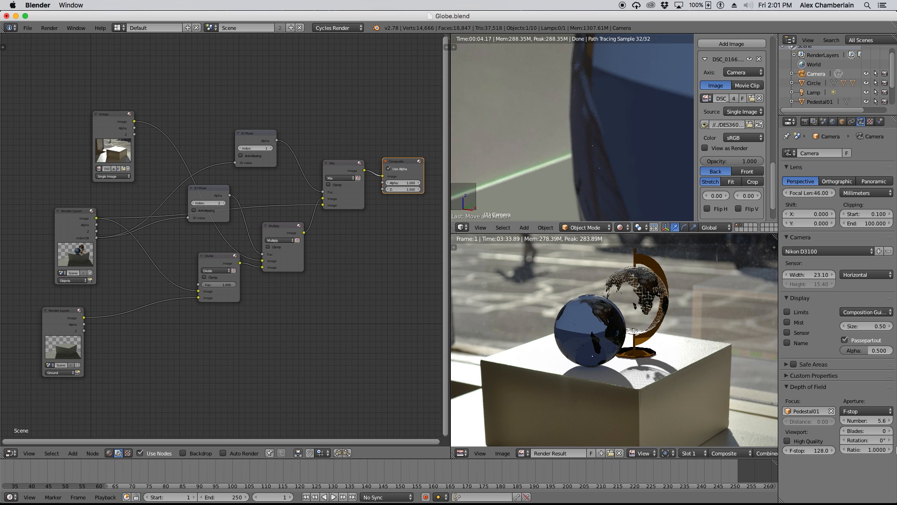
- Set the camera's depth of field f-stop number to 4.0 and check both globes in the rendered viewport
{"action": "left_click", "coordinate": [870, 421]}
{"action": "type", "text": "4"}
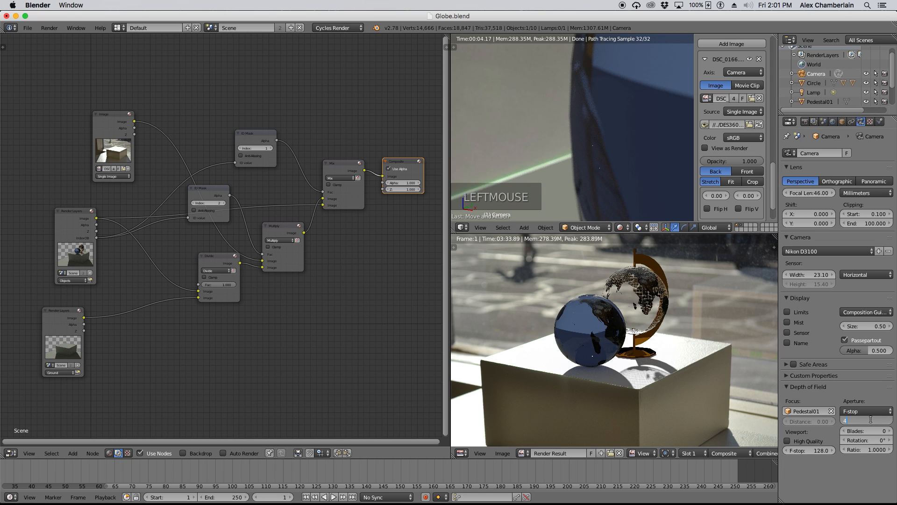
{"action": "key", "text": "Return"}
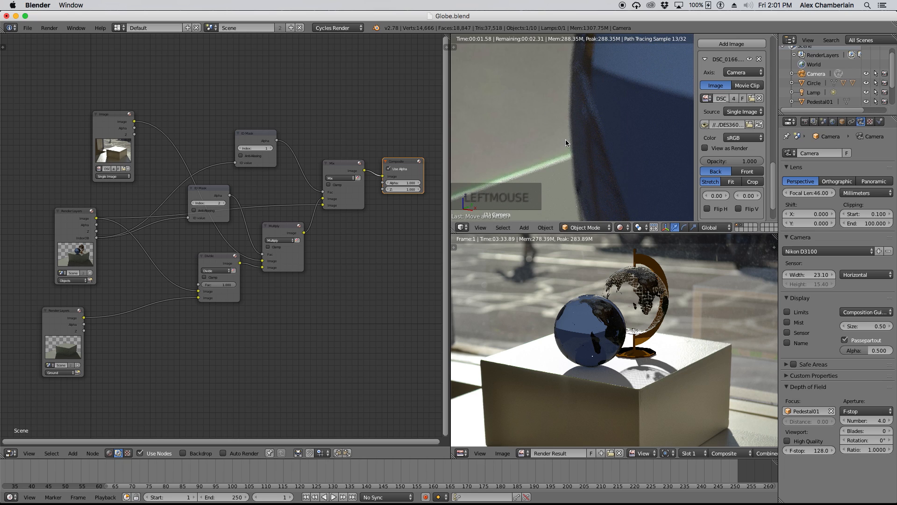
{"action": "scroll", "coordinate": [536, 150], "scroll_direction": "down", "scroll_amount": 11}
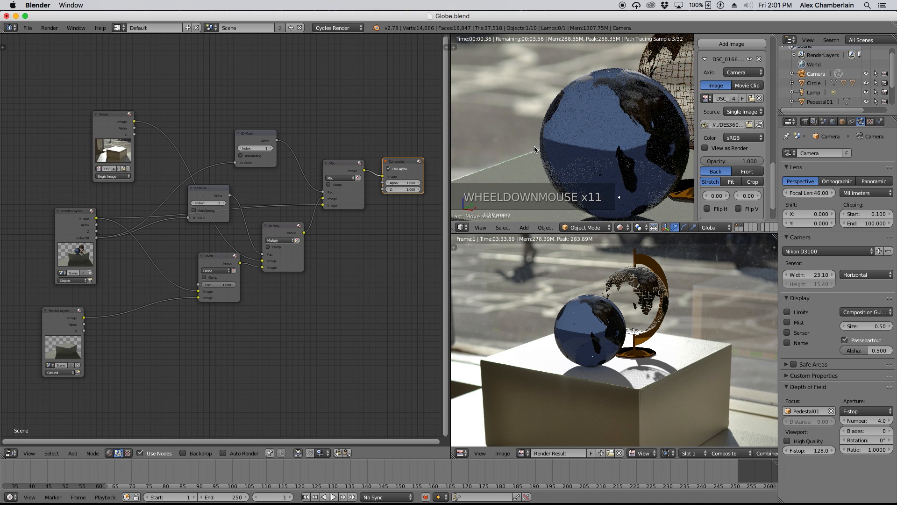
{"action": "scroll", "coordinate": [534, 146], "scroll_direction": "down", "scroll_amount": 3}
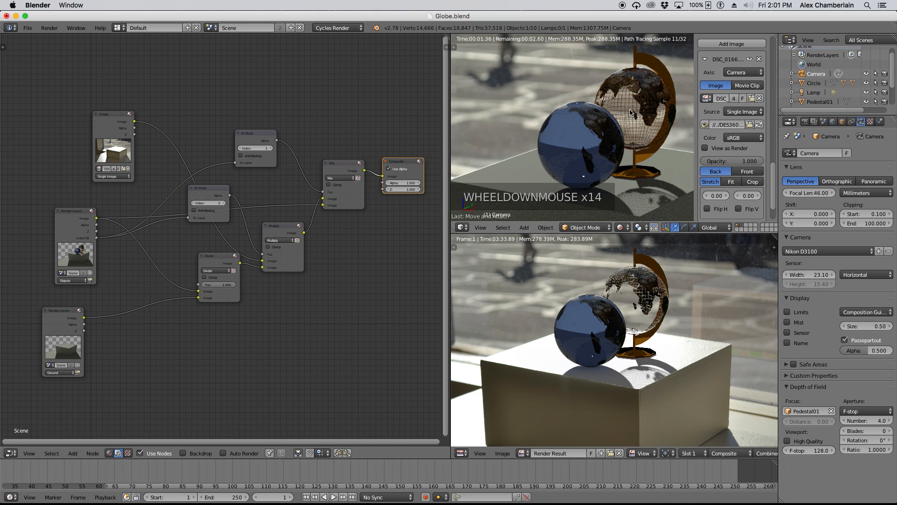